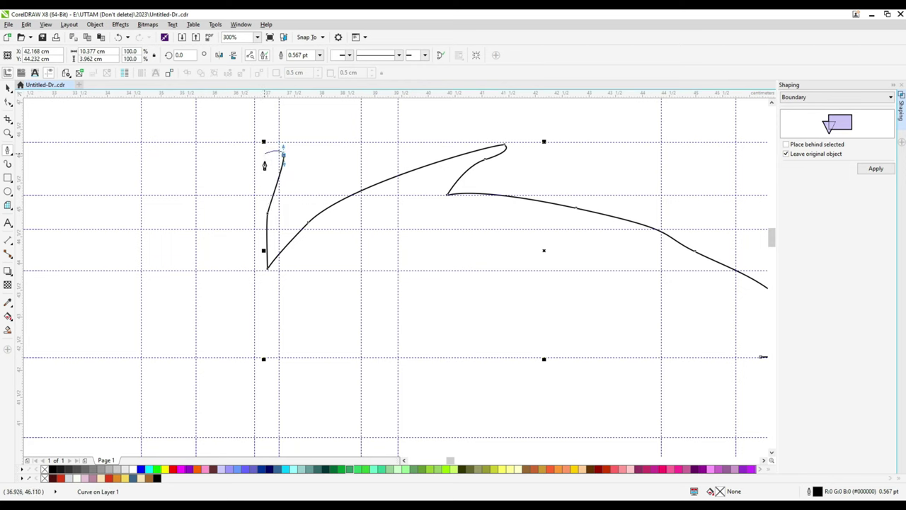
Extend the Pen tool outline leftward through the narrow upright spike and around the rounded tip at the figure's upper left.
drag(224, 249, 189, 229)
scroll(496, 212, down, 1)
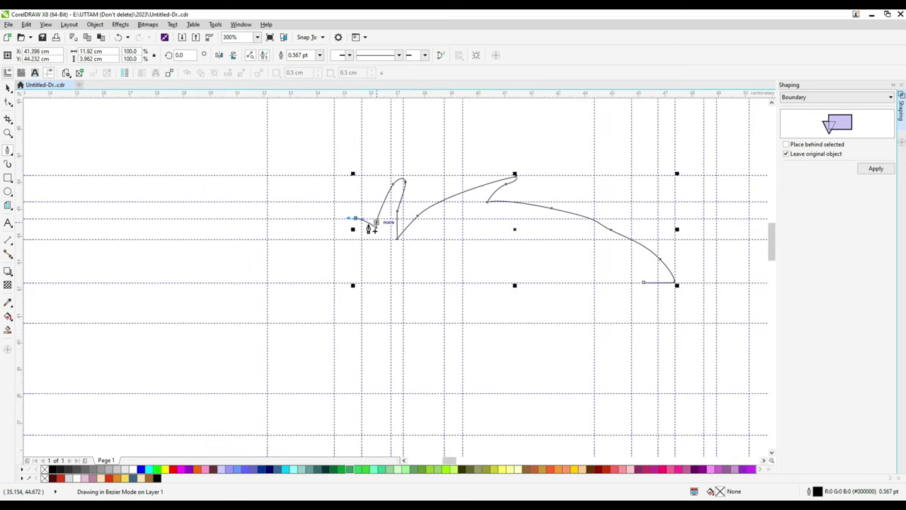
scroll(283, 230, up, 1)
drag(272, 230, 280, 269)
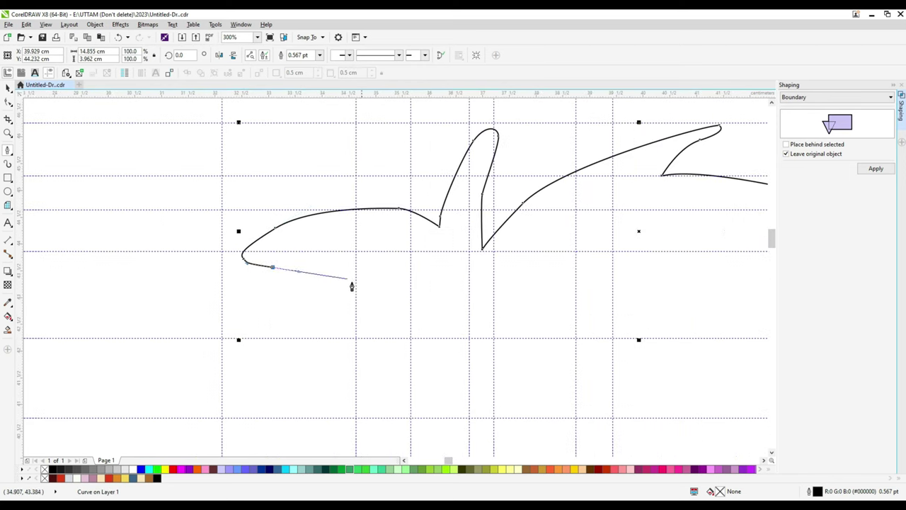
scroll(281, 336, down, 1)
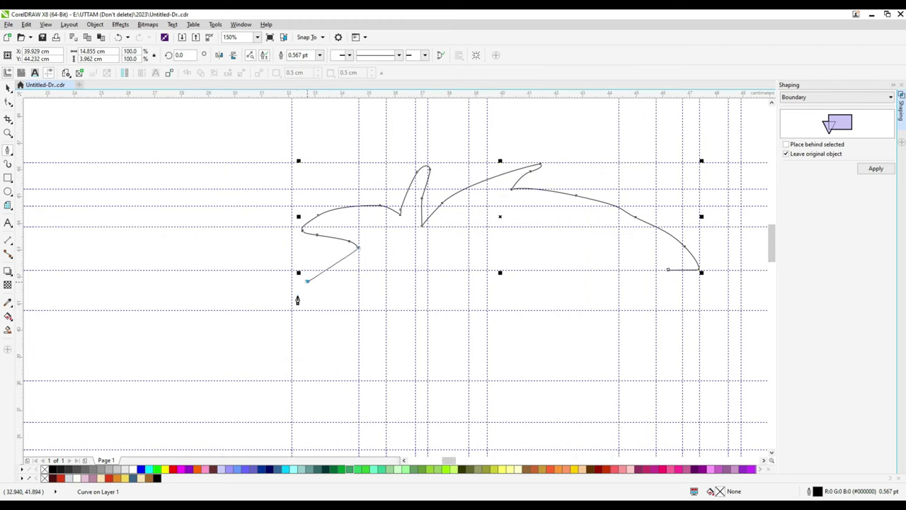
Draw the upper-left side down through the large outward curve, the sharp inward corner and the round-ended lower spike.
click(293, 337)
scroll(300, 315, up, 1)
drag(281, 342, 300, 331)
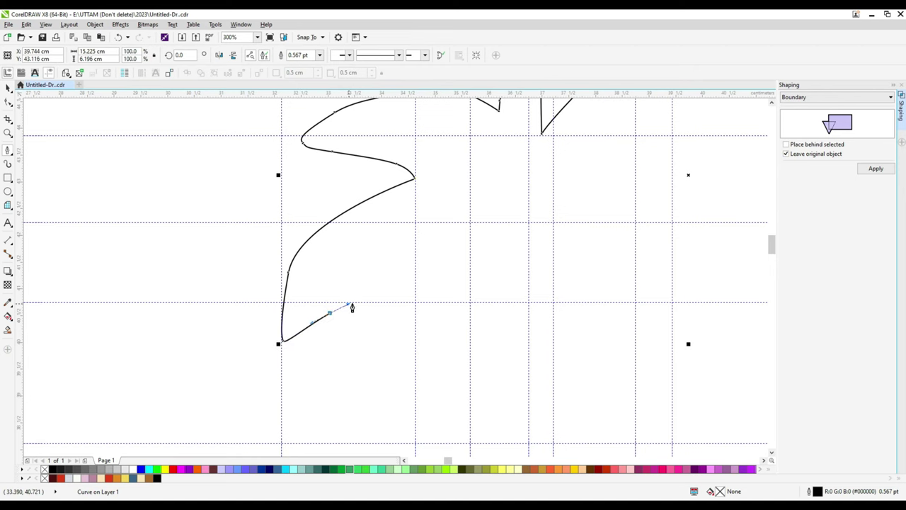
scroll(369, 307, down, 1)
mouse_move(344, 333)
mouse_down()
mouse_move(344, 363)
mouse_move(364, 360)
mouse_up()
scroll(358, 364, up, 1)
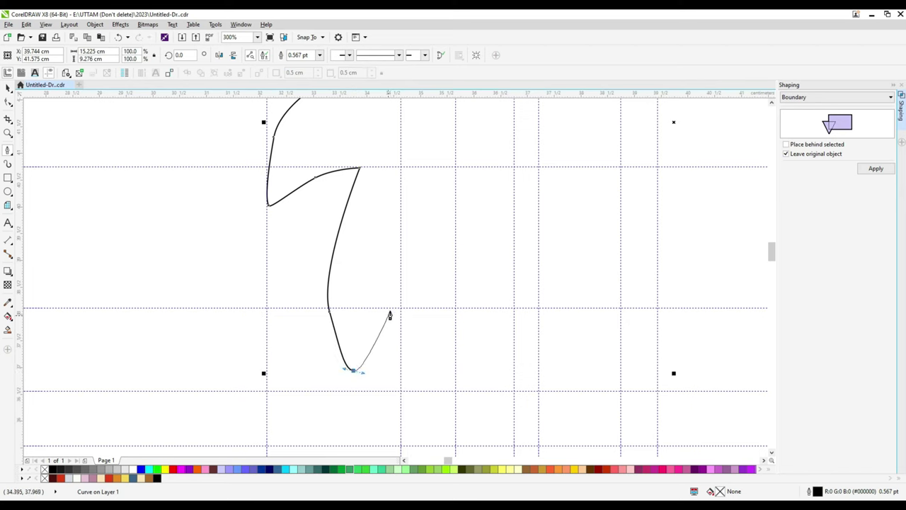
Draw the inner side of the round-ended spike up to its peak and start the wavy left edge below it.
drag(389, 314, 386, 394)
scroll(323, 324, down, 1)
scroll(324, 323, up, 1)
drag(337, 287, 366, 313)
scroll(366, 312, up, 1)
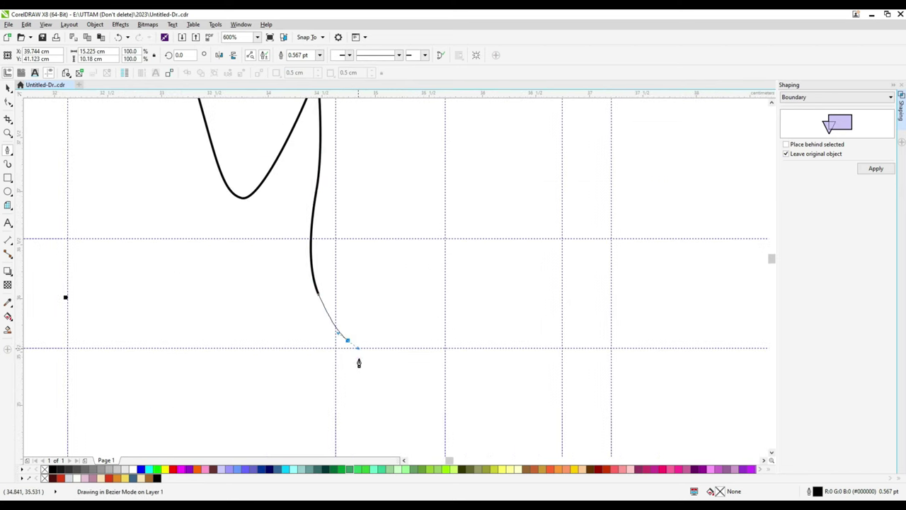
Continue the left edge down through its small wave to the sharp inward point and start the long curve beneath it.
scroll(356, 178, down, 1)
scroll(364, 290, up, 1)
scroll(362, 322, down, 1)
click(410, 432)
scroll(409, 433, up, 1)
scroll(406, 354, down, 1)
scroll(380, 348, down, 1)
drag(364, 344, 360, 376)
scroll(390, 304, down, 1)
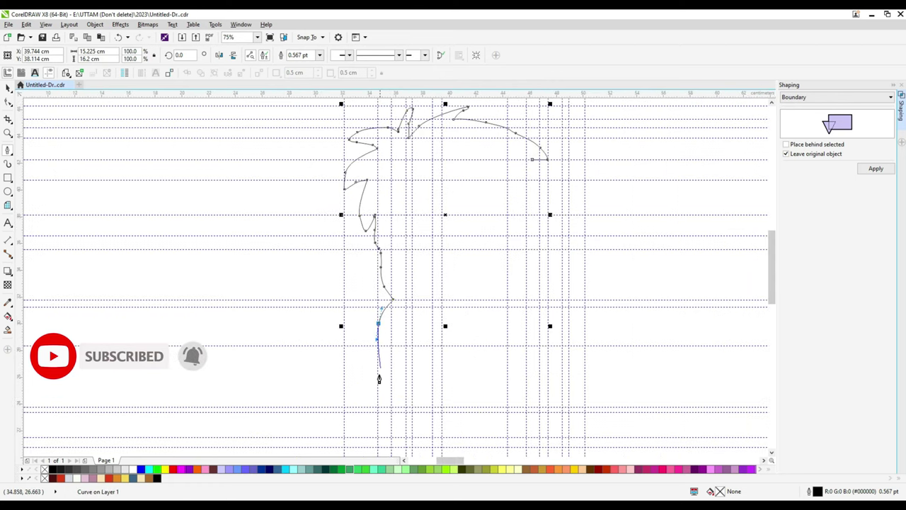
Draw the long left curve into a U-shaped bend and up to the narrow slanted tab.
scroll(378, 378, up, 2)
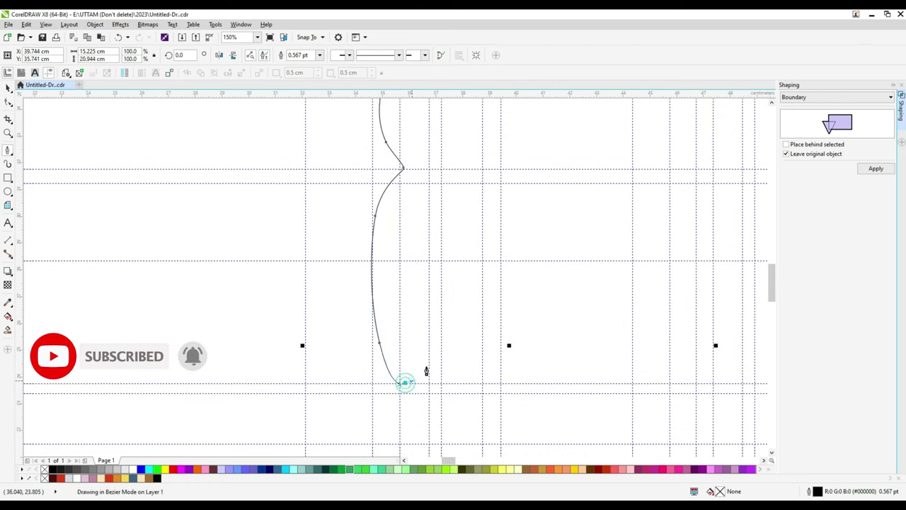
scroll(394, 363, down, 1)
click(404, 367)
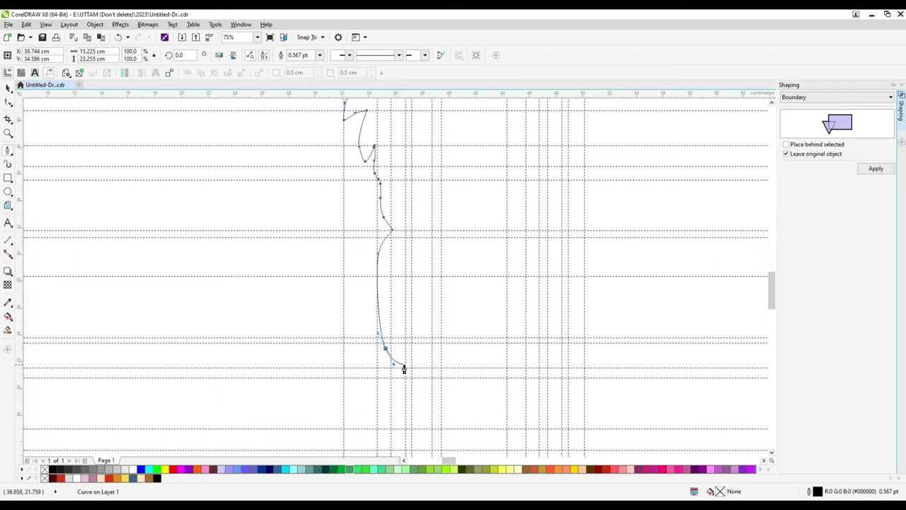
scroll(404, 367, up, 1)
scroll(441, 316, up, 1)
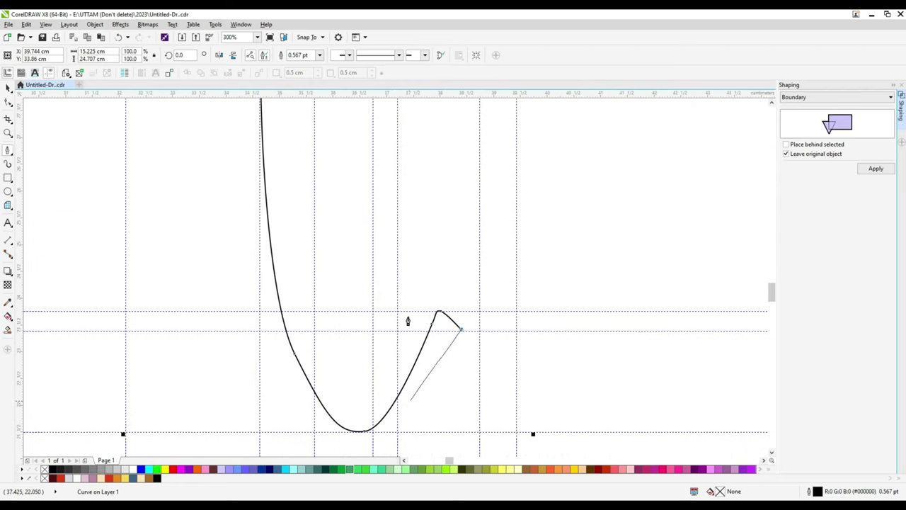
Draw the tab's straight return edge down to the outward corner and add the short step beside it.
scroll(407, 321, down, 1)
scroll(414, 295, up, 1)
click(420, 279)
scroll(396, 318, down, 1)
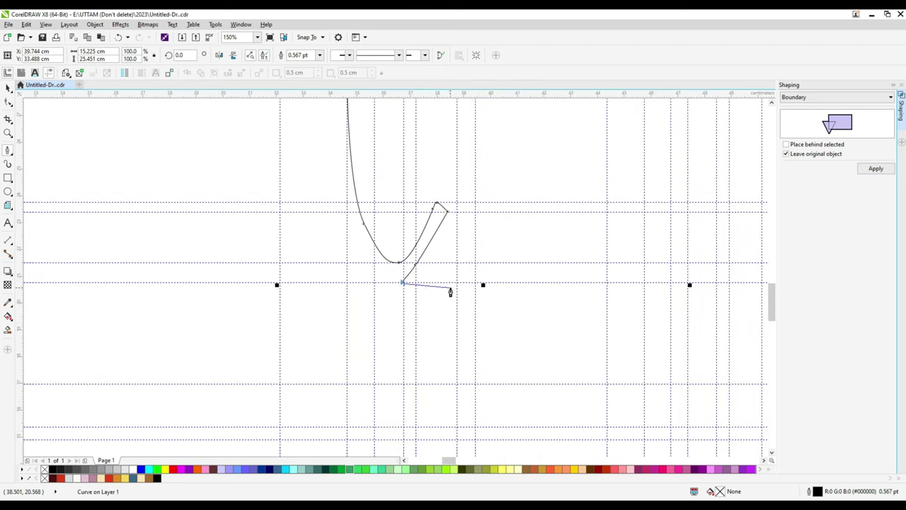
drag(418, 354, 464, 306)
Draw the left edge downward through the inward curve and the small rounded bulge, then diagonally toward the lower-left lobe.
scroll(429, 358, down, 1)
scroll(459, 327, up, 1)
scroll(464, 305, up, 1)
drag(404, 373, 396, 383)
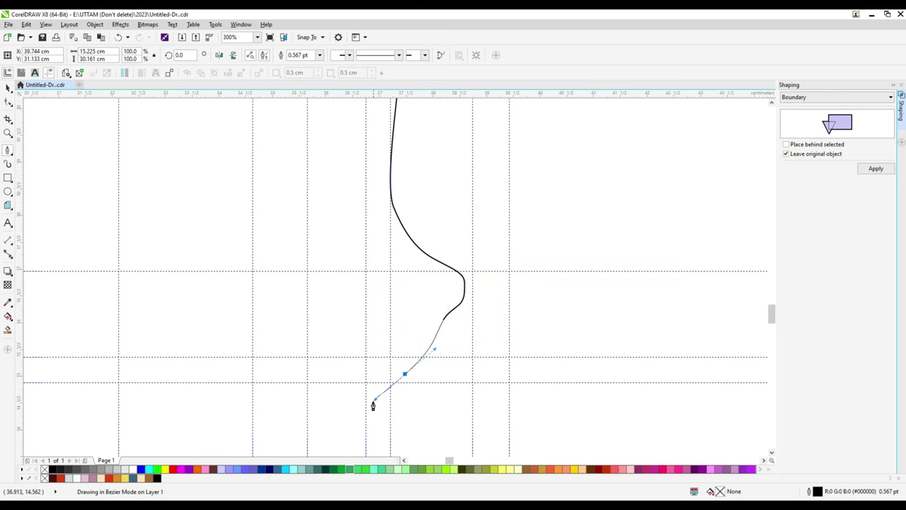
scroll(323, 375, down, 1)
scroll(346, 373, down, 1)
scroll(340, 350, up, 1)
Draw the lower-left lobe up to its pointed peak and bring the edge down around the bottom-left corner.
drag(347, 330, 385, 365)
click(323, 347)
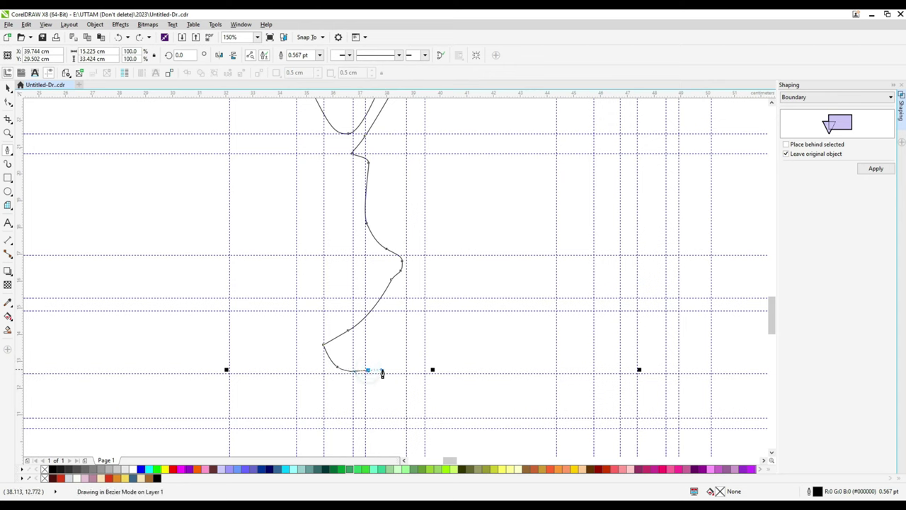
drag(425, 310, 426, 392)
scroll(380, 338, down, 1)
scroll(394, 333, up, 1)
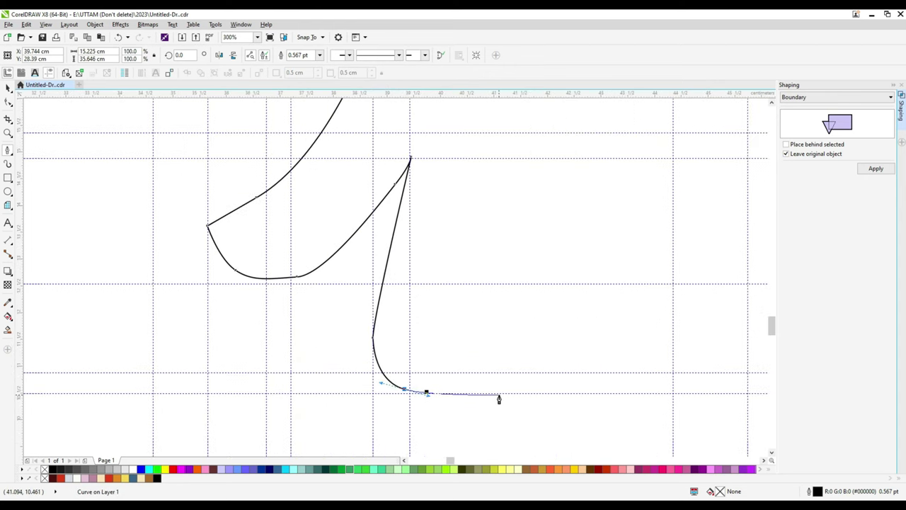
Draw the bottom edge across its small central peak and around the bottom-right corner, then up the right side.
scroll(440, 378, down, 1)
click(557, 370)
scroll(576, 378, up, 1)
scroll(627, 384, down, 1)
scroll(613, 383, up, 1)
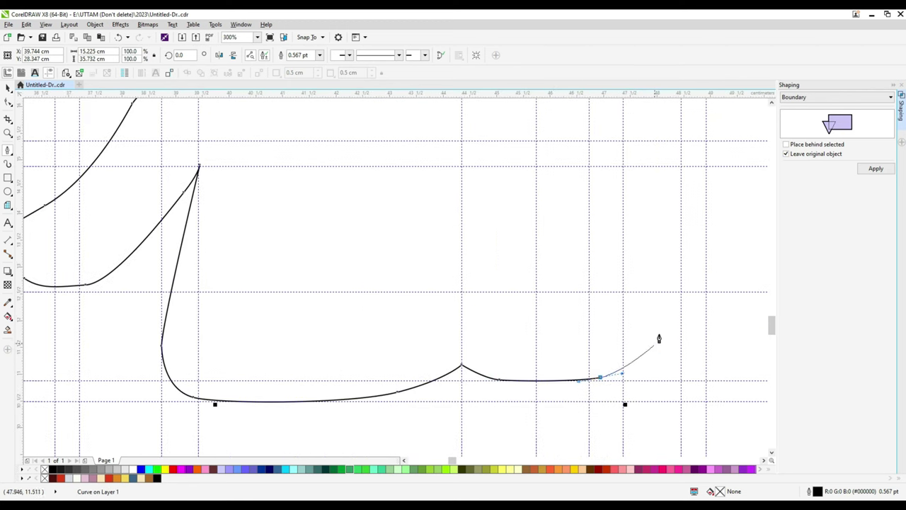
scroll(593, 339, down, 1)
scroll(589, 254, up, 1)
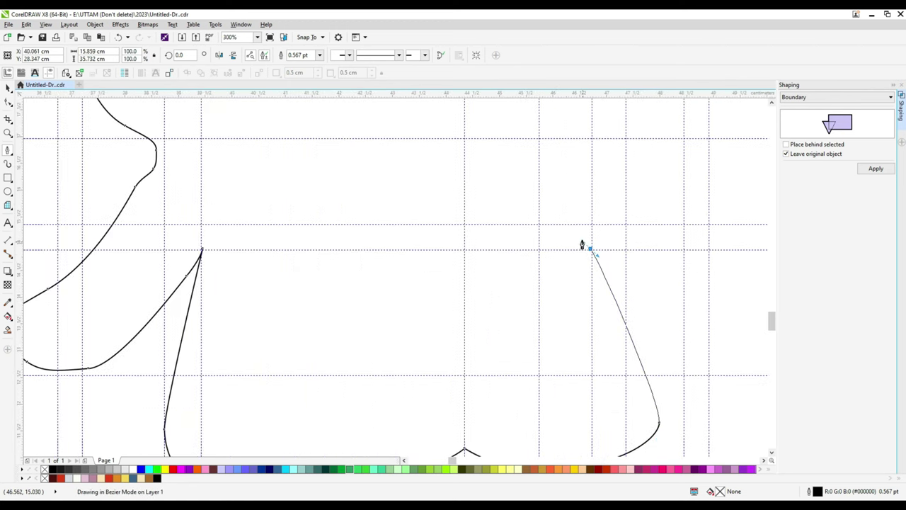
Draw the lower right side up to its inward corner and curve the edge outward toward the right lobe.
scroll(577, 231, up, 1)
scroll(587, 243, up, 1)
scroll(597, 255, down, 4)
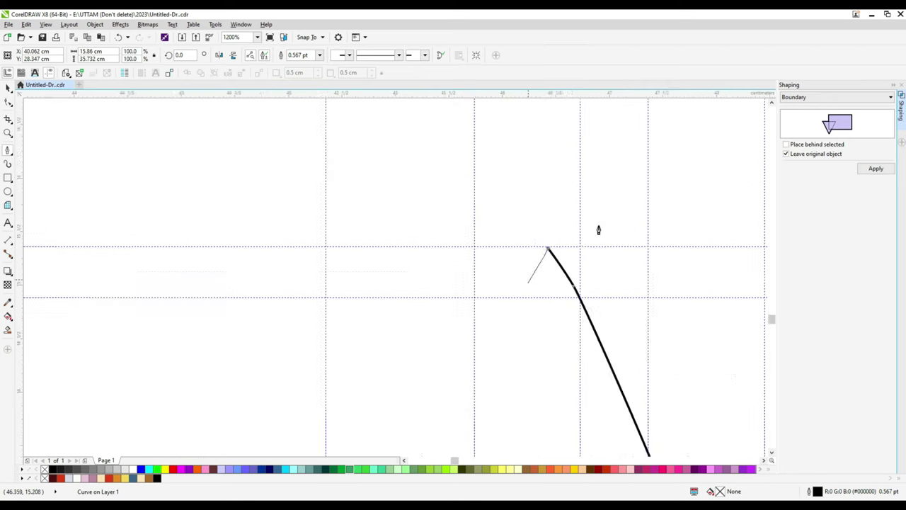
scroll(588, 210, up, 1)
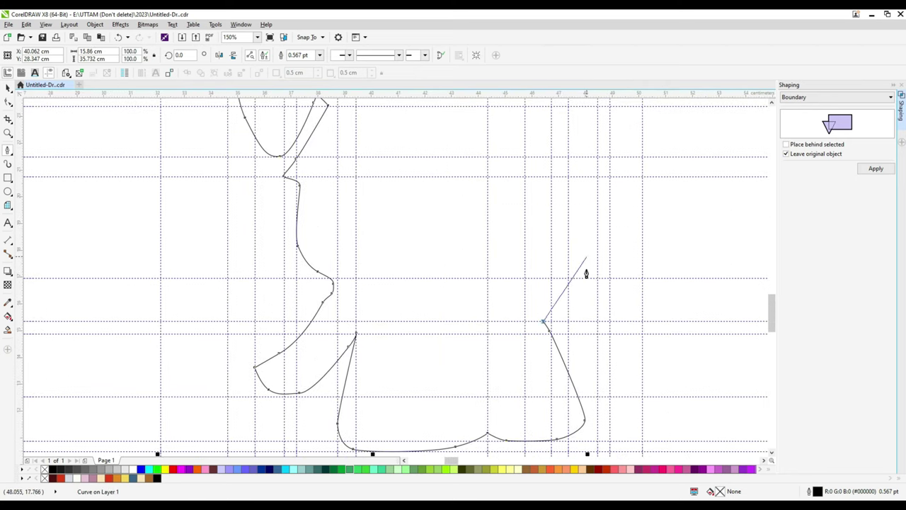
drag(584, 270, 600, 244)
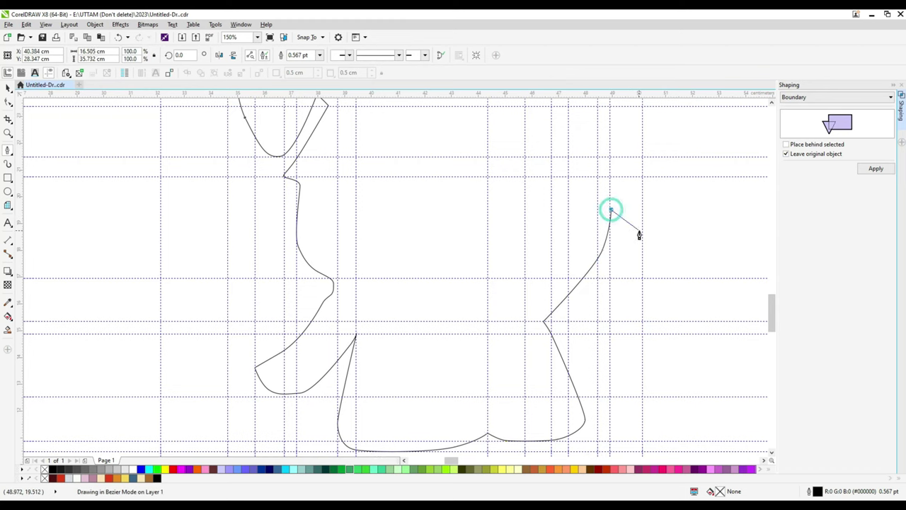
Draw the rounded right lobe, the diagonal edge up to the small blunt tab, and the curve rising from it.
drag(639, 235, 639, 234)
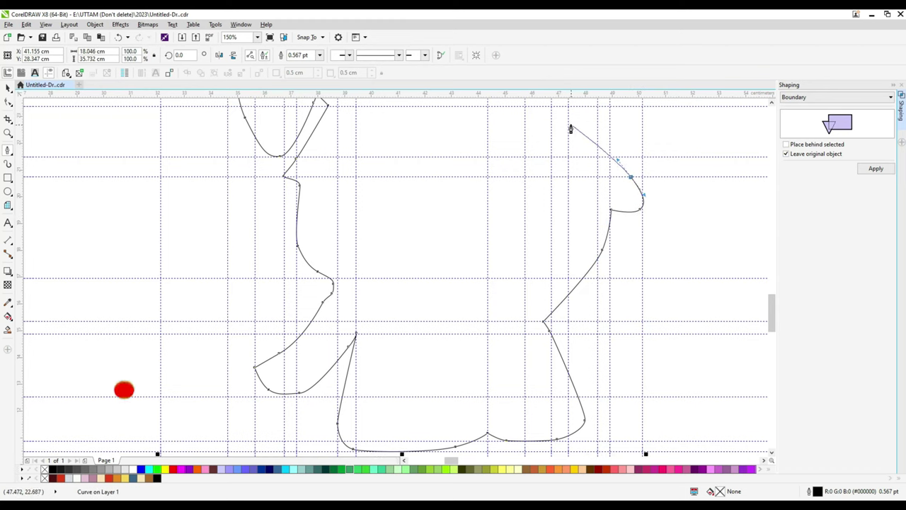
drag(570, 127, 599, 243)
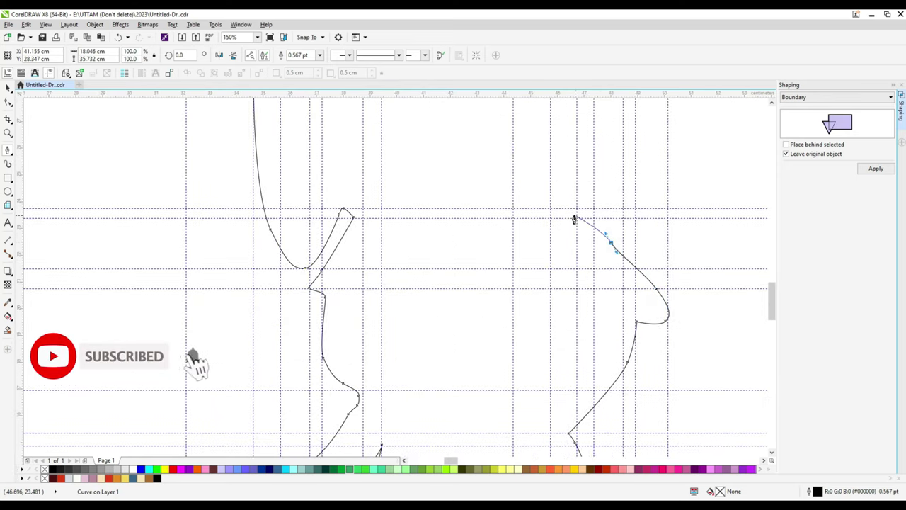
scroll(572, 219, up, 2)
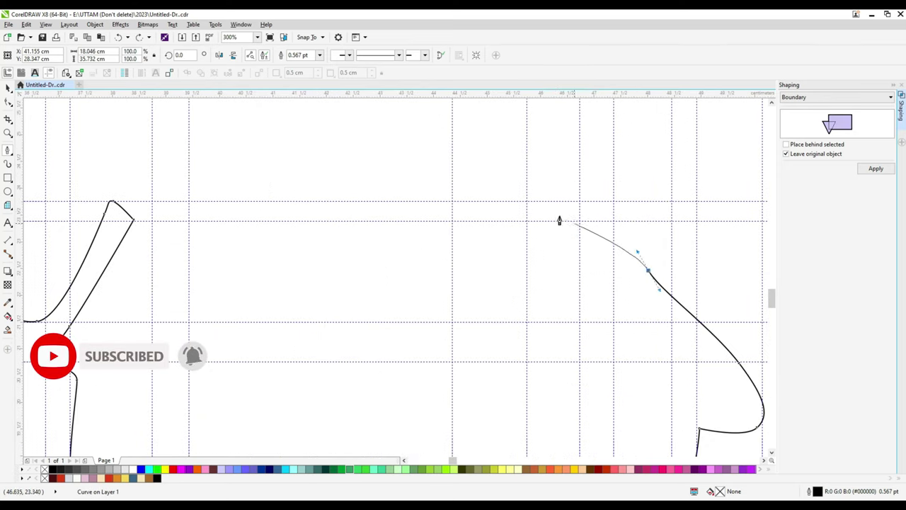
click(560, 199)
click(621, 196)
scroll(623, 200, down, 2)
click(619, 202)
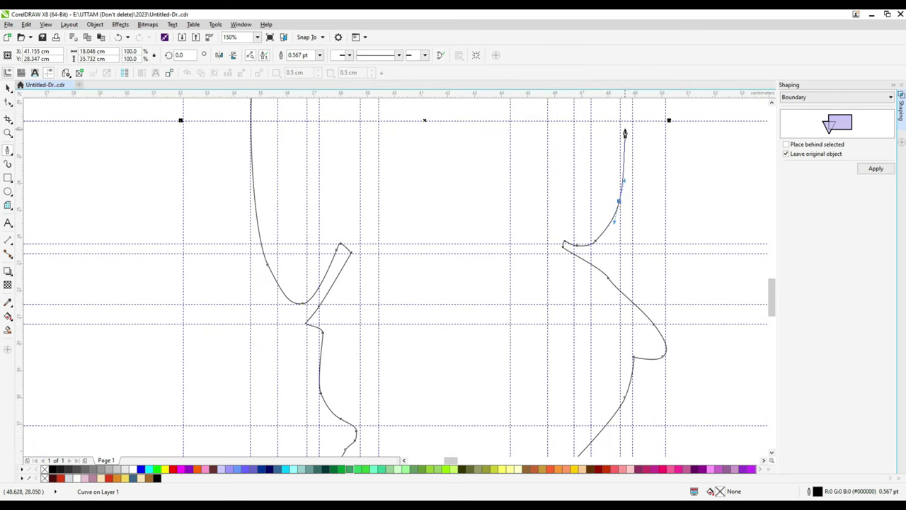
Draw the two stacked bulges on the right edge and bring the outline inward to the sharp corner above them.
scroll(617, 201, up, 3)
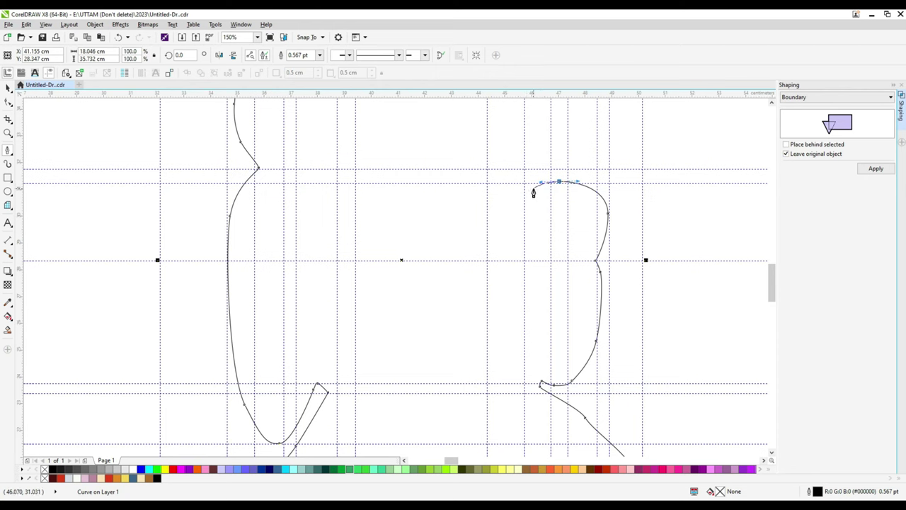
scroll(538, 159, up, 2)
scroll(522, 196, up, 2)
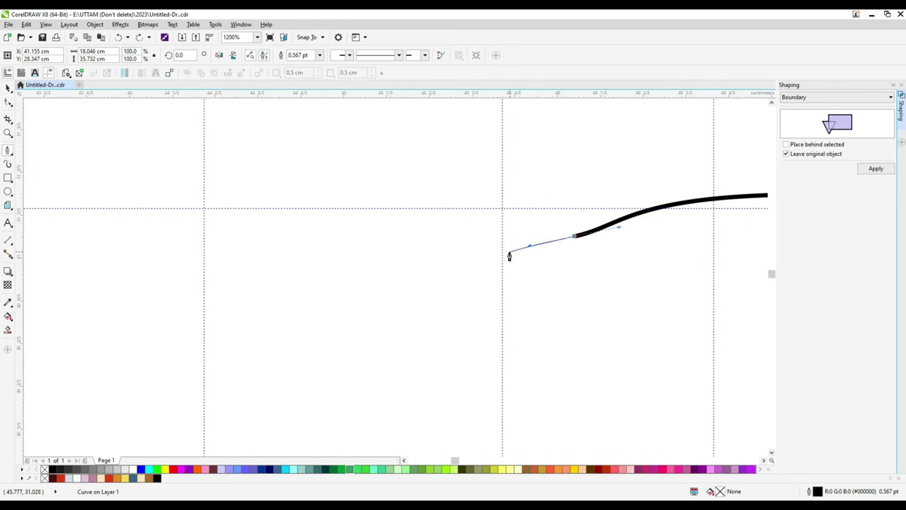
scroll(495, 260, down, 2)
scroll(496, 260, down, 2)
Draw the upper-right spike and close the outline at its starting point, about 18 cm wide and 35.7 cm tall.
scroll(516, 217, up, 2)
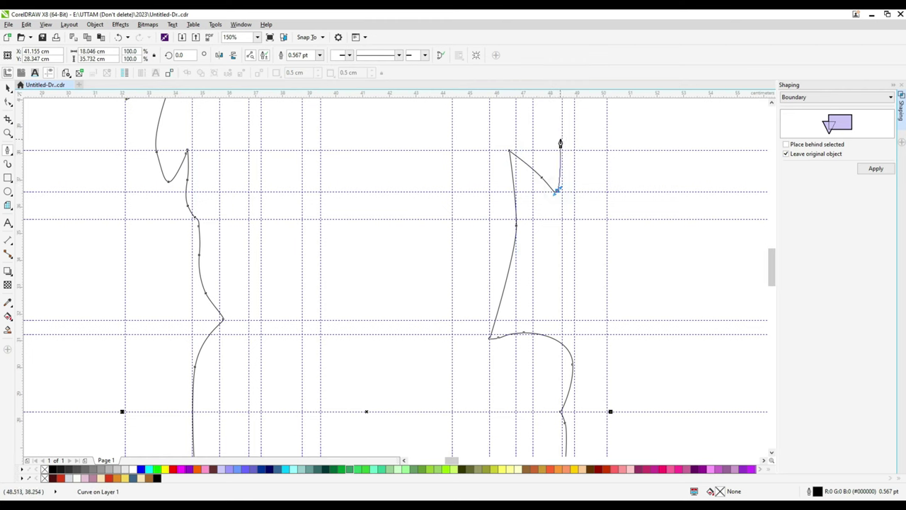
scroll(560, 143, down, 2)
scroll(540, 188, up, 2)
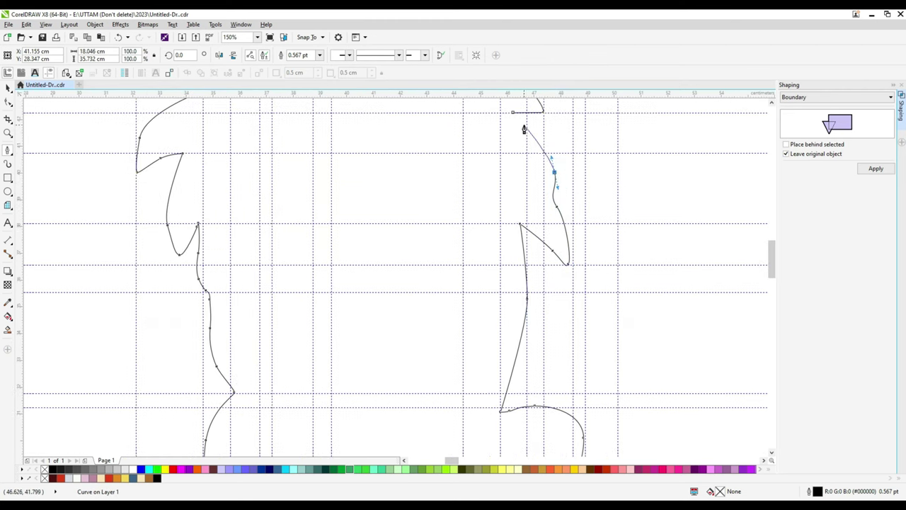
scroll(425, 212, down, 4)
key(space)
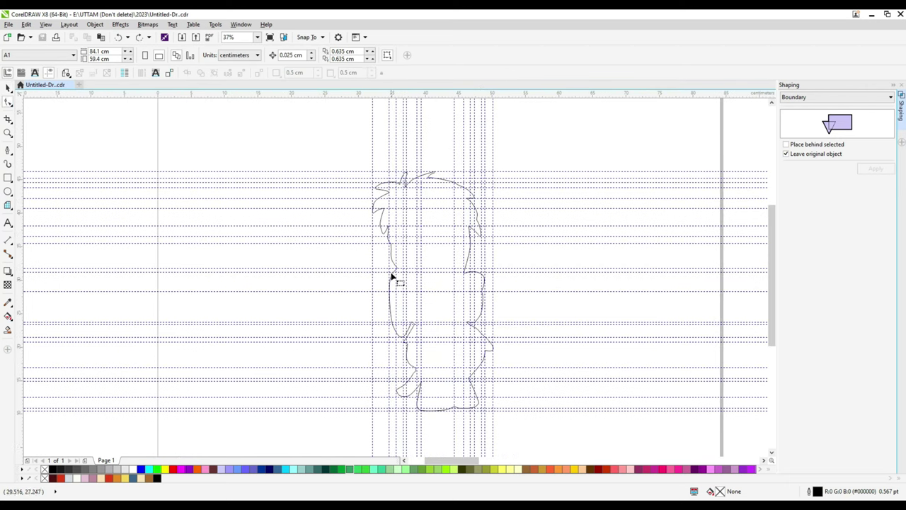
Delete surplus nodes from the long left curve and its U-shaped bend with the Shape tool to smooth them.
scroll(393, 278, up, 3)
double_click(391, 280)
scroll(390, 329, down, 1)
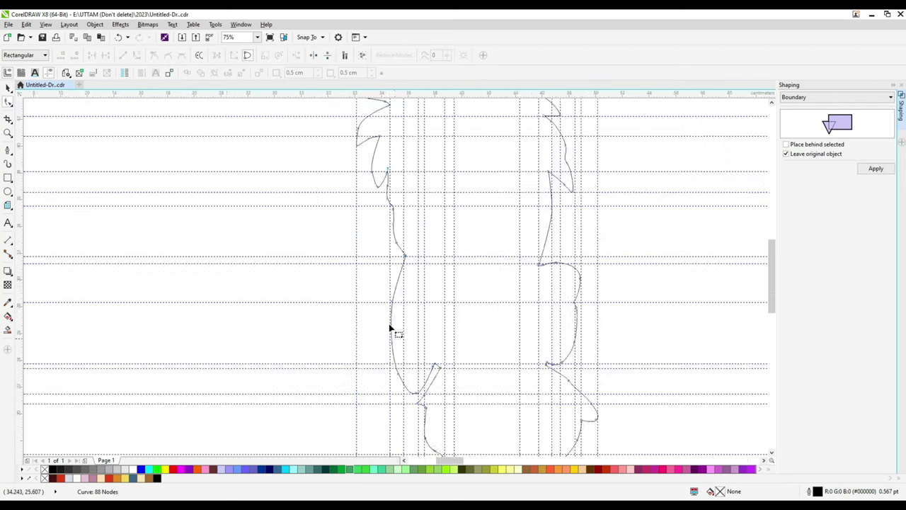
scroll(390, 329, up, 2)
click(396, 255)
key(Delete)
scroll(394, 336, down, 2)
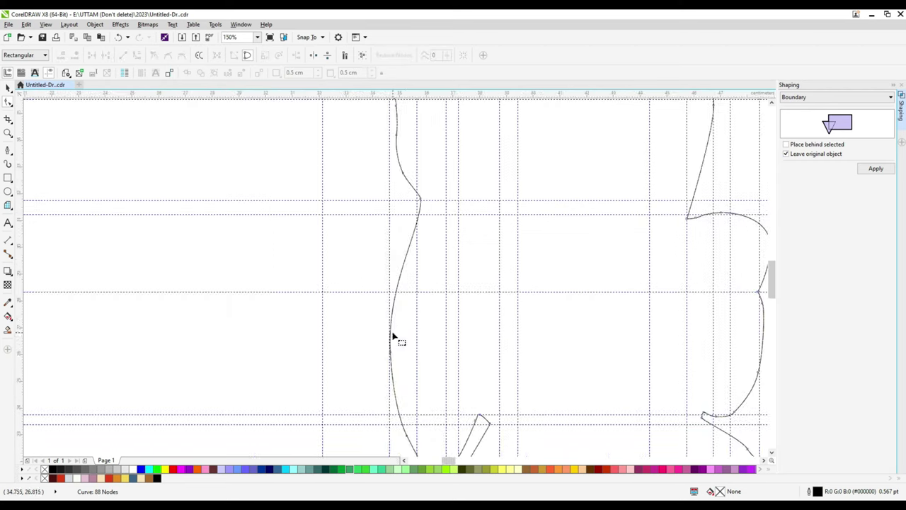
scroll(398, 359, up, 2)
key(Delete)
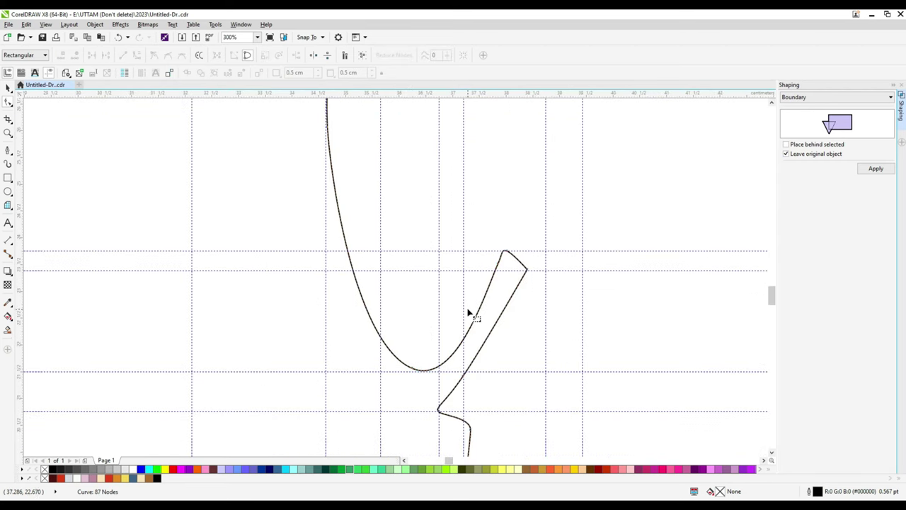
Adjust the nodes and curve handles at the end of the narrow slanted tab to refine its corners.
scroll(503, 257, up, 1)
click(504, 253)
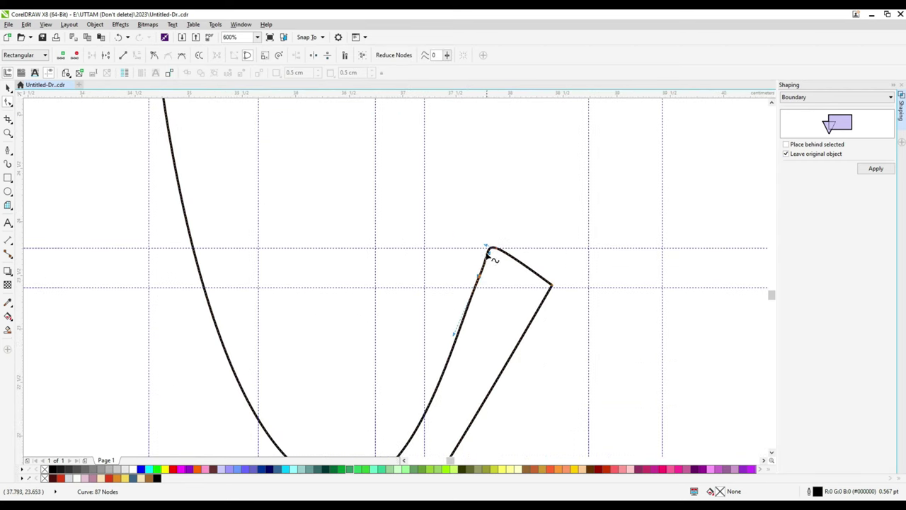
scroll(484, 248, up, 1)
scroll(474, 279, down, 1)
drag(550, 297, 538, 301)
Reshape the left edge between the narrow tab and the small rounded bulge by adjusting its curves.
scroll(472, 353, down, 1)
scroll(455, 333, up, 2)
drag(455, 311, 452, 352)
drag(569, 424, 570, 447)
scroll(446, 253, down, 1)
scroll(439, 346, down, 1)
scroll(430, 384, up, 1)
scroll(426, 331, down, 1)
Edit the nodes on the curve leading into the small left-edge bulge and tighten the bulge's upper corner.
scroll(445, 379, up, 3)
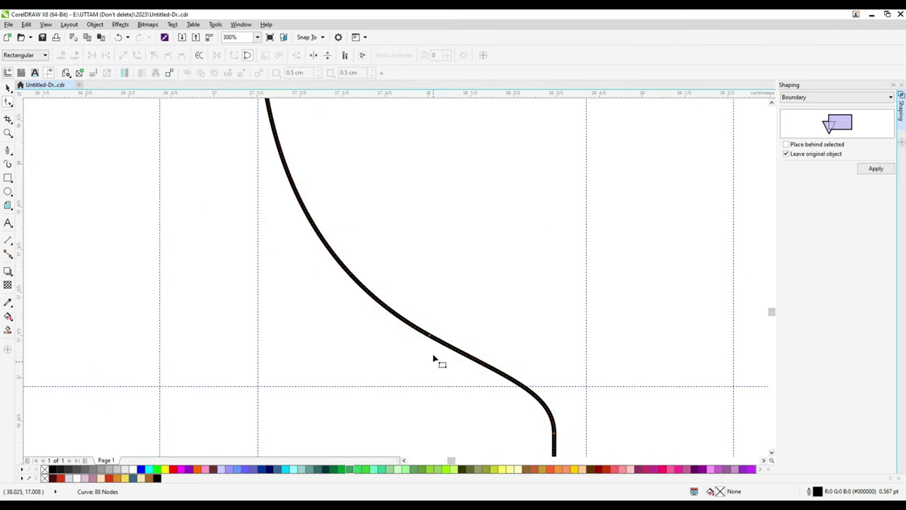
double_click(438, 354)
scroll(488, 372, up, 1)
scroll(499, 375, down, 1)
double_click(485, 351)
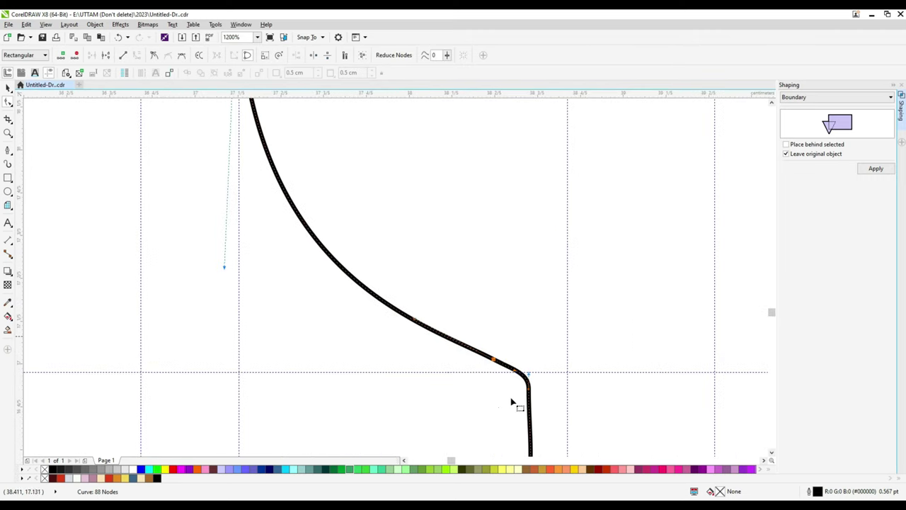
scroll(515, 404, down, 2)
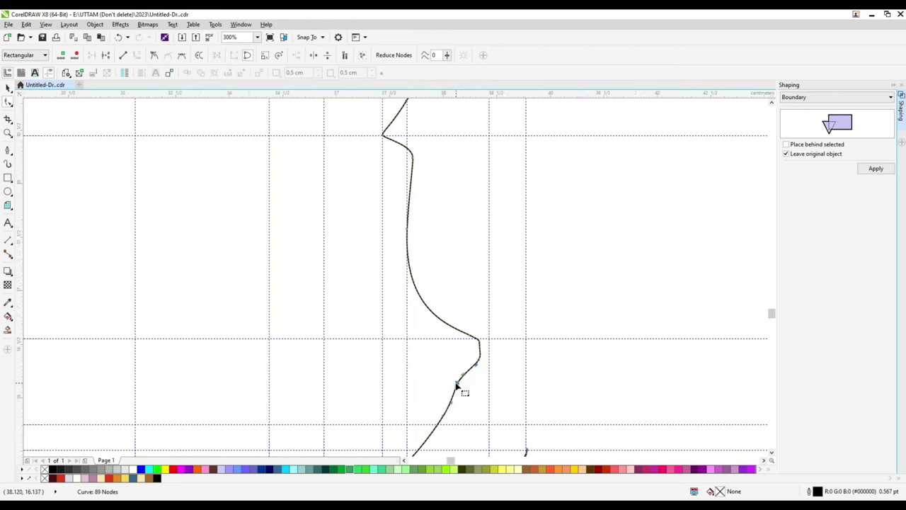
Delete surplus nodes from the slanted curve between the small left-edge bulge and the lower-left pointed lobe.
scroll(460, 383, up, 1)
scroll(453, 318, down, 2)
scroll(356, 355, up, 1)
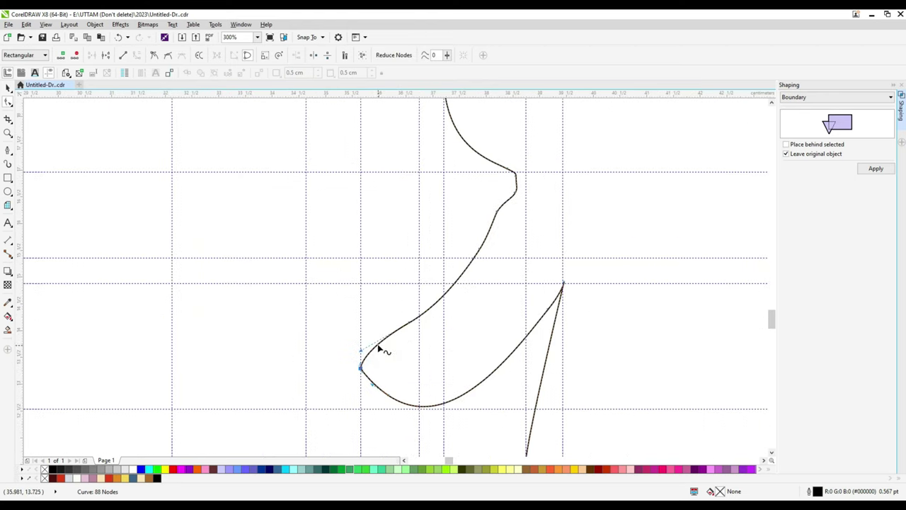
double_click(415, 332)
scroll(374, 368, up, 2)
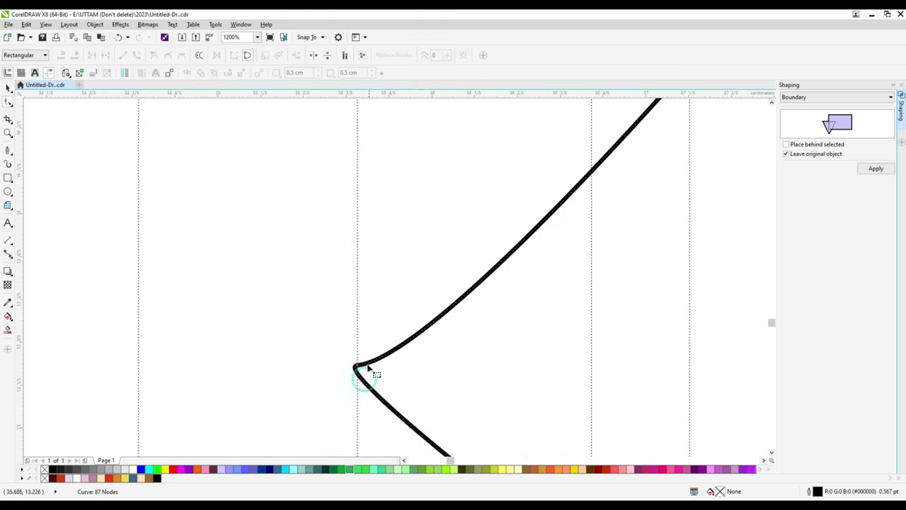
Add a node on the upper edge of the lower-left lobe and pull the curve into a gentle bend near its tip.
scroll(425, 425, down, 2)
double_click(398, 366)
drag(465, 376, 465, 400)
scroll(410, 366, up, 1)
drag(386, 362, 456, 315)
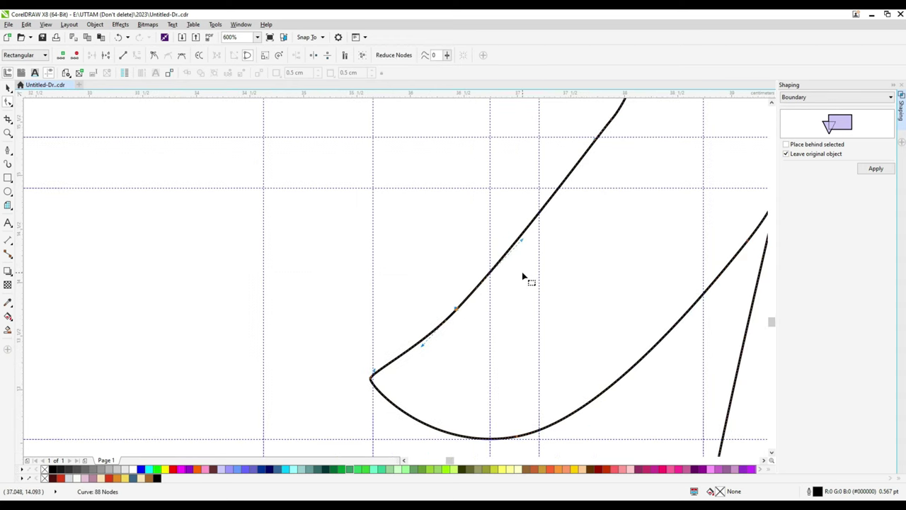
Adjust the end node of the sharp notch between the lower-left lobe and the base.
scroll(679, 234, down, 1)
scroll(646, 221, up, 2)
scroll(646, 222, down, 2)
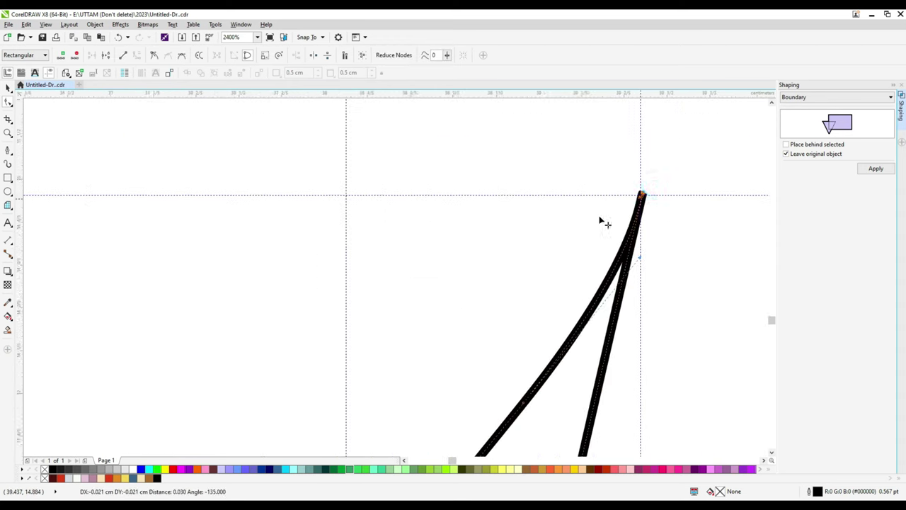
scroll(453, 316, down, 1)
scroll(496, 350, down, 1)
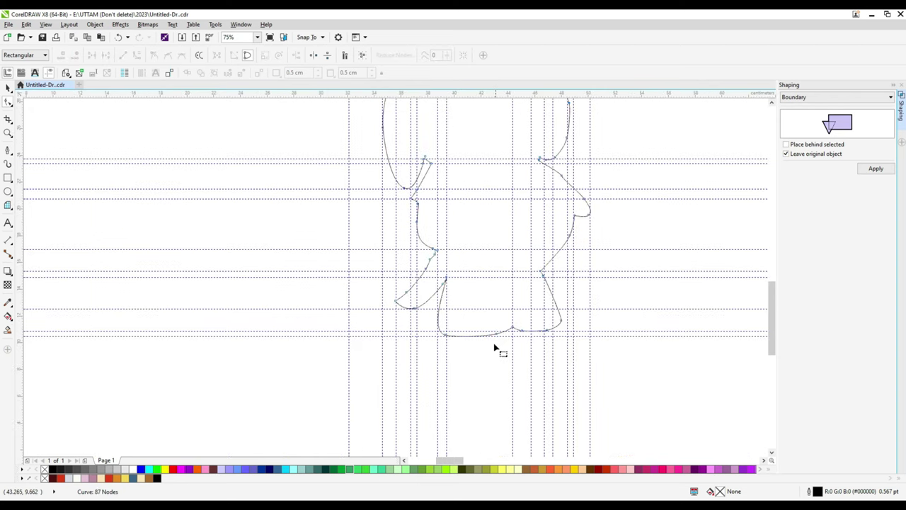
Reshape the base's rounded lower-right corner and delete surplus nodes along the base's outline.
scroll(501, 350, up, 1)
scroll(425, 325, up, 2)
drag(419, 322, 416, 330)
scroll(315, 319, down, 1)
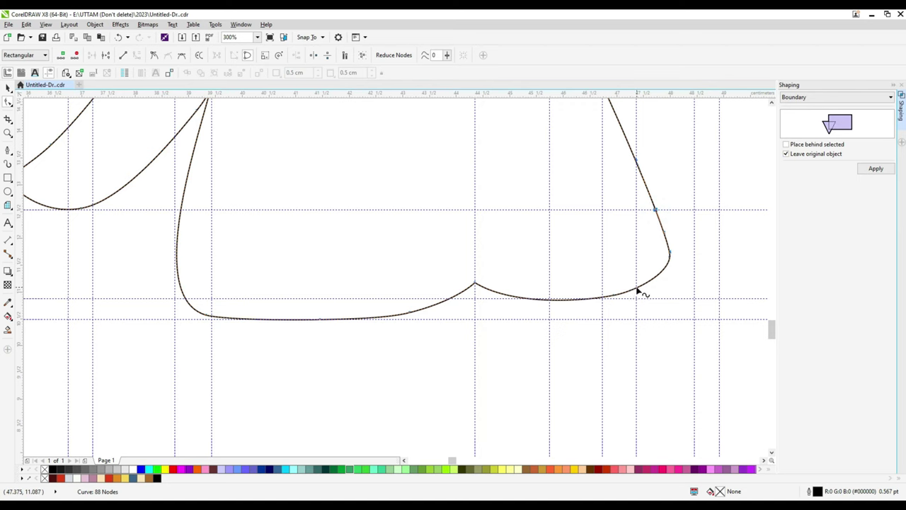
key(Delete)
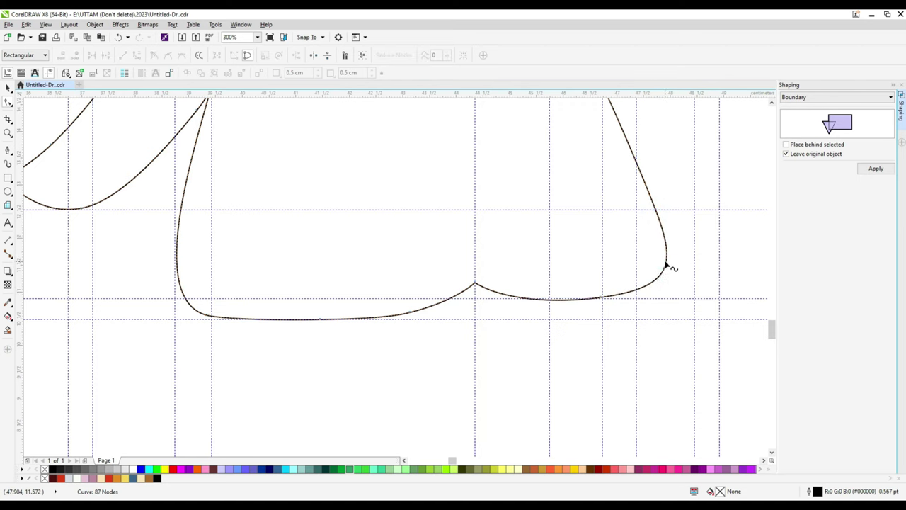
scroll(630, 283, down, 2)
scroll(526, 309, up, 2)
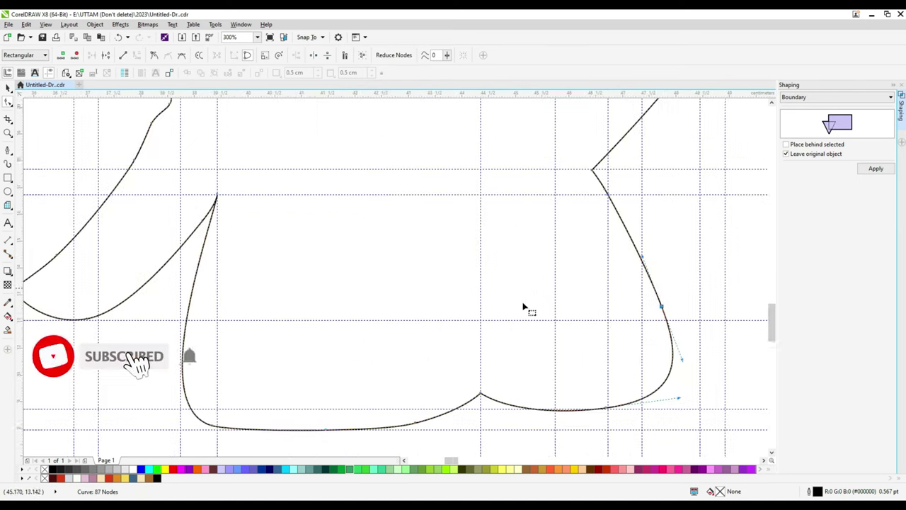
scroll(559, 278, down, 2)
scroll(559, 278, up, 2)
key(Delete)
scroll(580, 250, down, 2)
scroll(582, 261, up, 2)
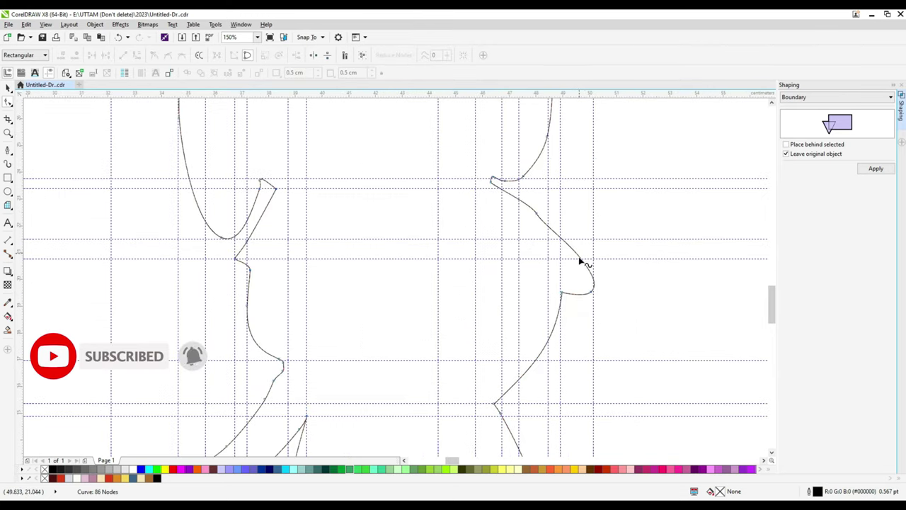
Reshape the rounded lobe on the figure's lower right side and the slanted curve above it.
mouse_move(589, 314)
mouse_down()
mouse_move(592, 323)
mouse_move(602, 304)
mouse_up()
scroll(593, 318, up, 2)
scroll(546, 206, down, 4)
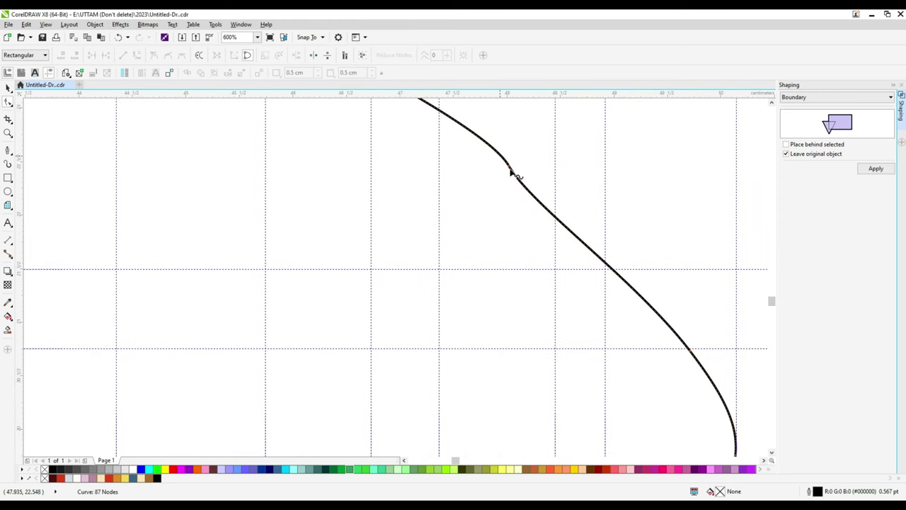
scroll(482, 206, up, 4)
click(606, 225)
Refine the small rounded tip above the right-side lobe and remove surplus nodes from the curve leading out of it.
scroll(506, 226, up, 1)
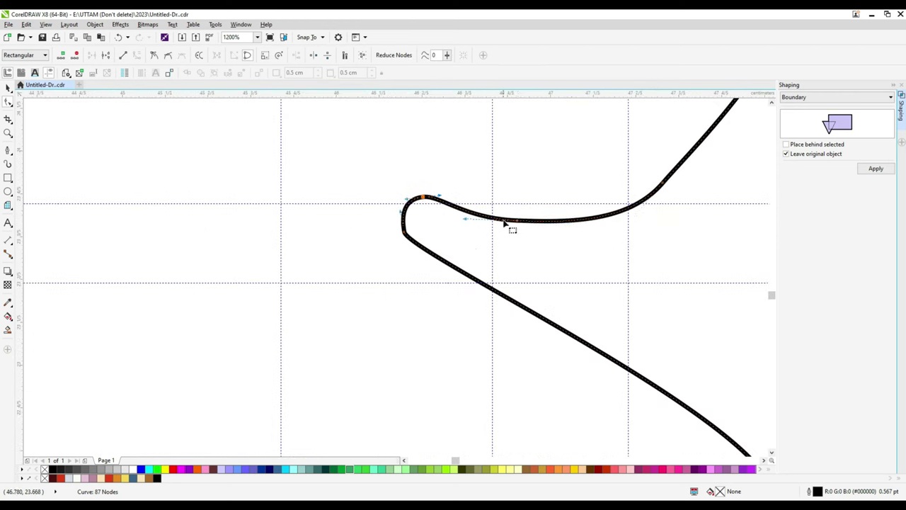
scroll(550, 228, down, 1)
scroll(535, 242, down, 2)
scroll(566, 212, up, 2)
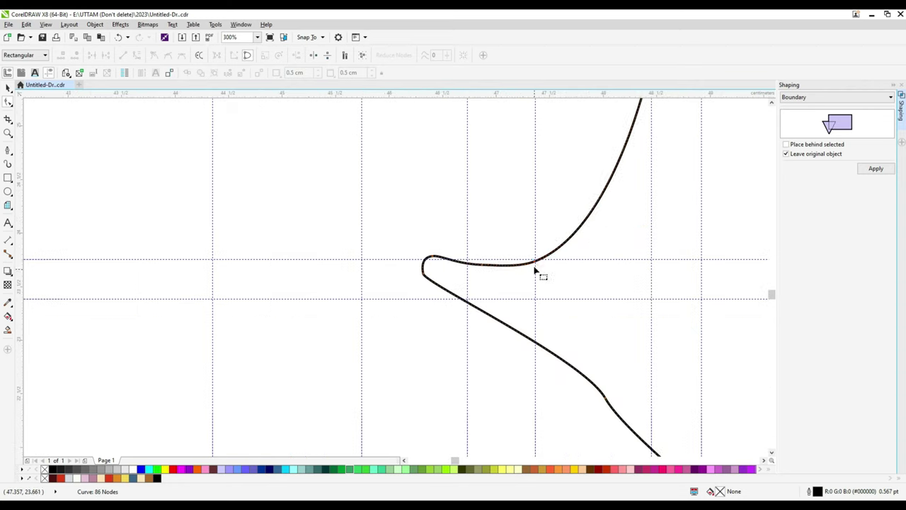
double_click(535, 269)
Adjust the node on the outer edge of the rounded bulge at mid-right and undo the last edit to it.
scroll(587, 228, down, 2)
scroll(587, 141, down, 2)
scroll(592, 206, up, 4)
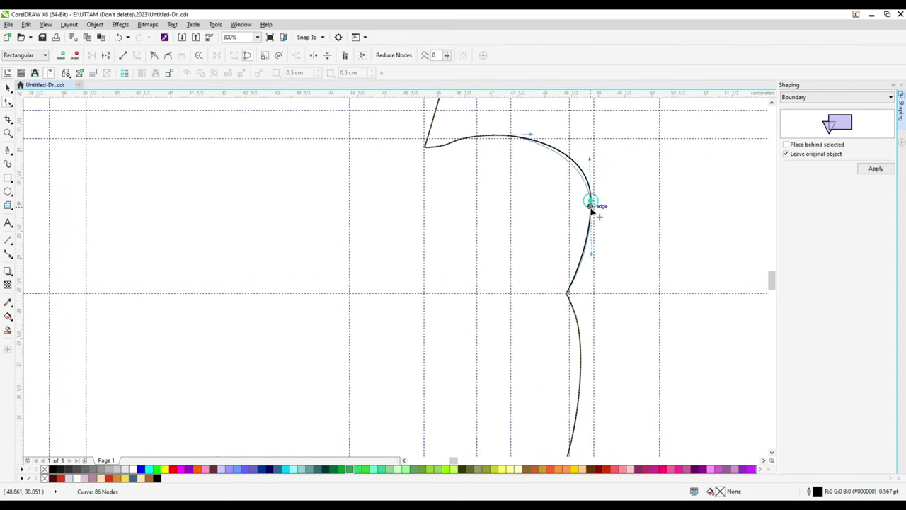
double_click(593, 212)
key(ctrl+z)
scroll(523, 291, down, 2)
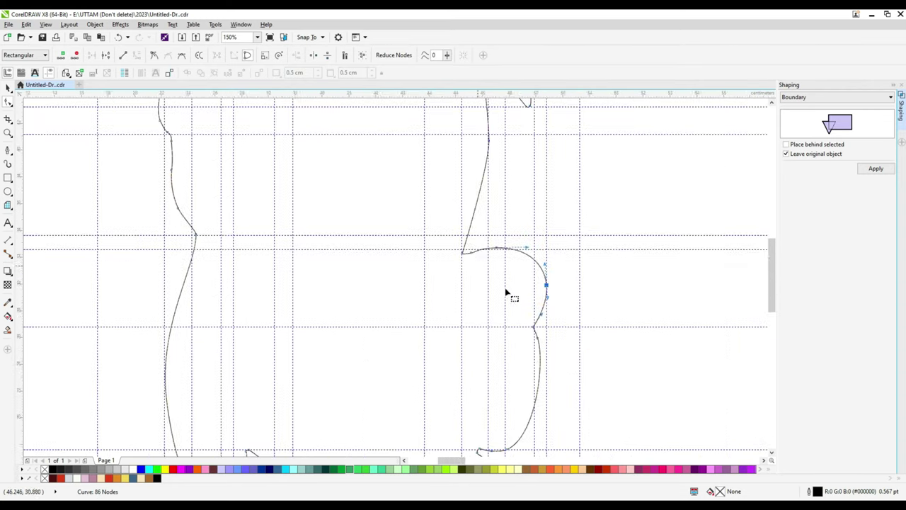
scroll(582, 249, up, 1)
scroll(568, 257, down, 1)
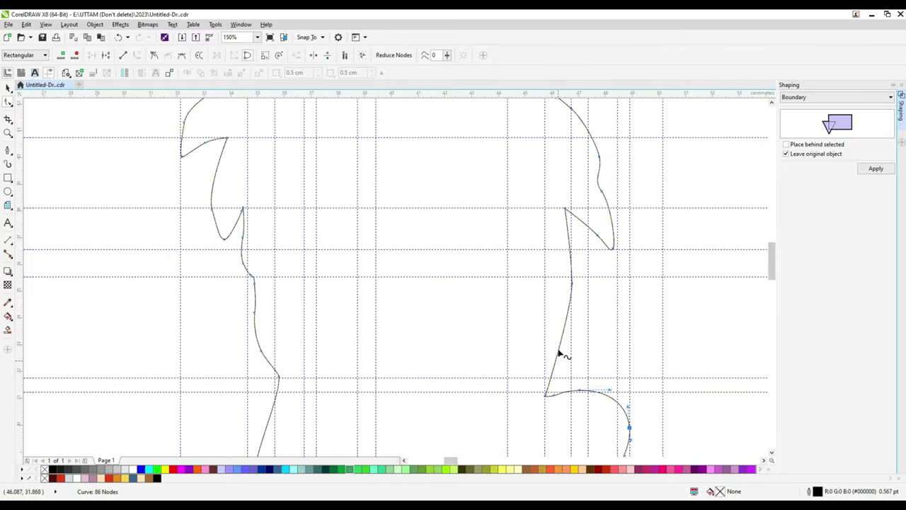
Adjust the nodes along the inner edge and corner of the downward spike on the right side.
scroll(580, 257, up, 2)
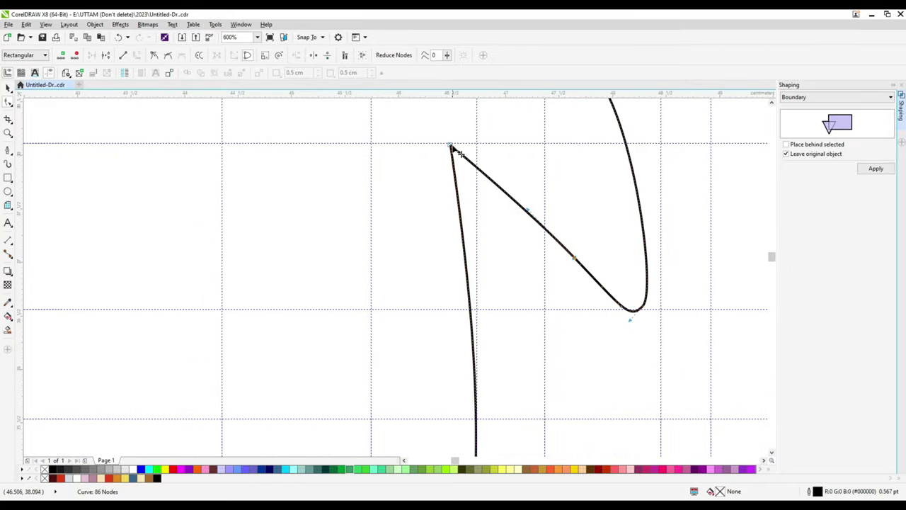
scroll(637, 312, up, 1)
scroll(537, 203, down, 2)
click(537, 205)
scroll(540, 212, up, 1)
scroll(543, 188, down, 1)
Smooth the wavy right edge above the downward spike by moving and deleting its nodes.
click(538, 158)
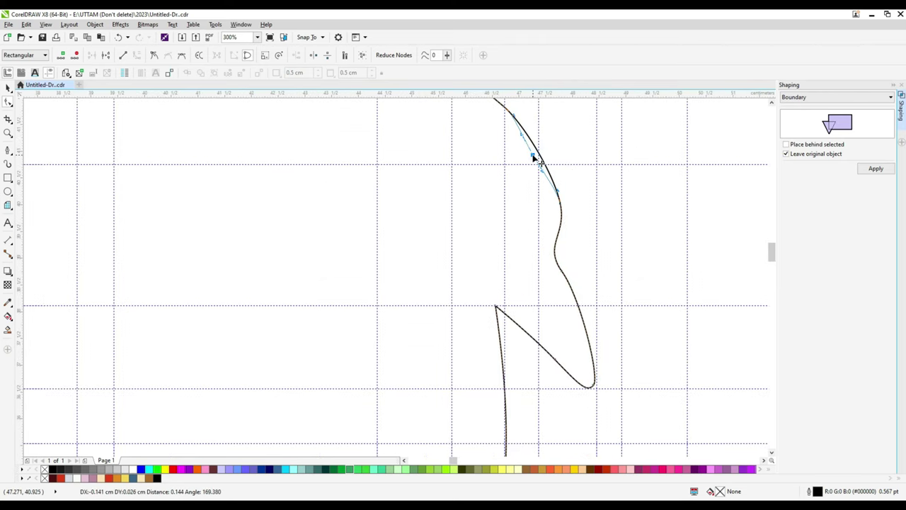
double_click(558, 256)
scroll(562, 264, up, 1)
double_click(566, 247)
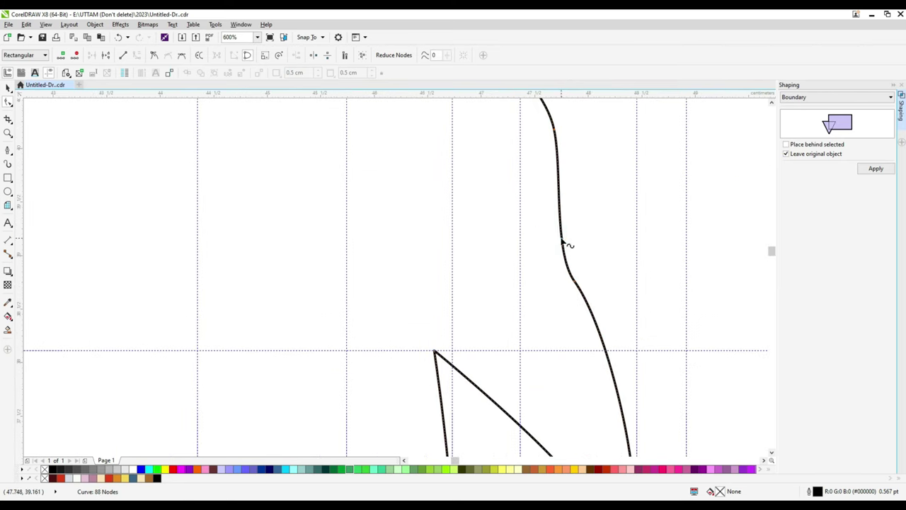
scroll(580, 290, down, 1)
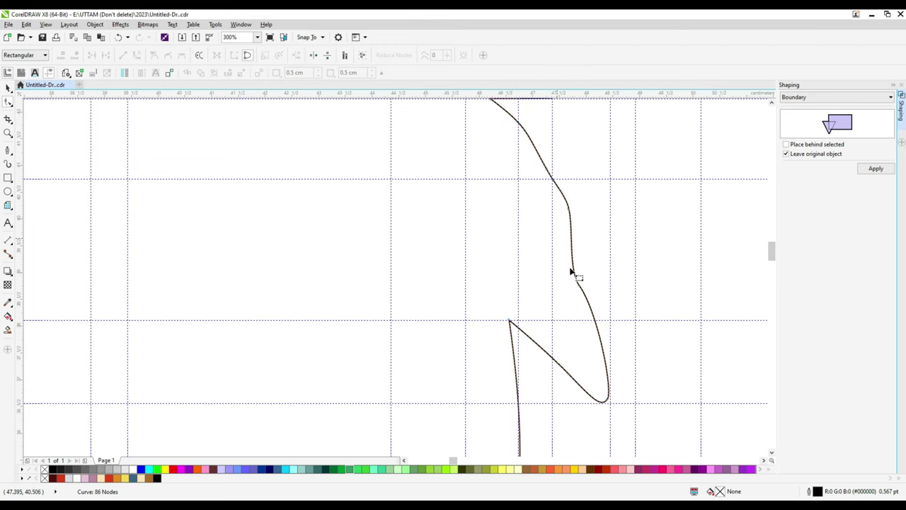
scroll(572, 273, down, 1)
click(576, 248)
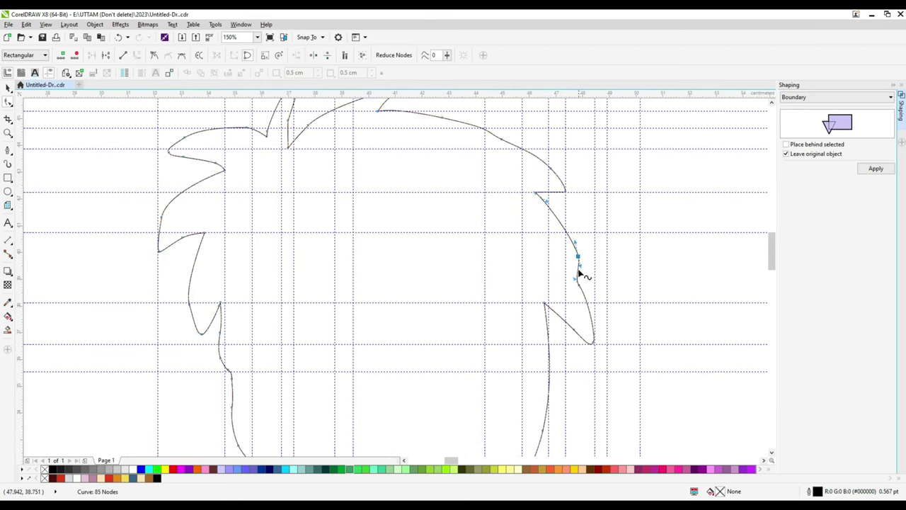
Refine the bend leading into the right spike's outer edge by editing its nodes and handles.
scroll(576, 249, up, 1)
scroll(584, 300, up, 1)
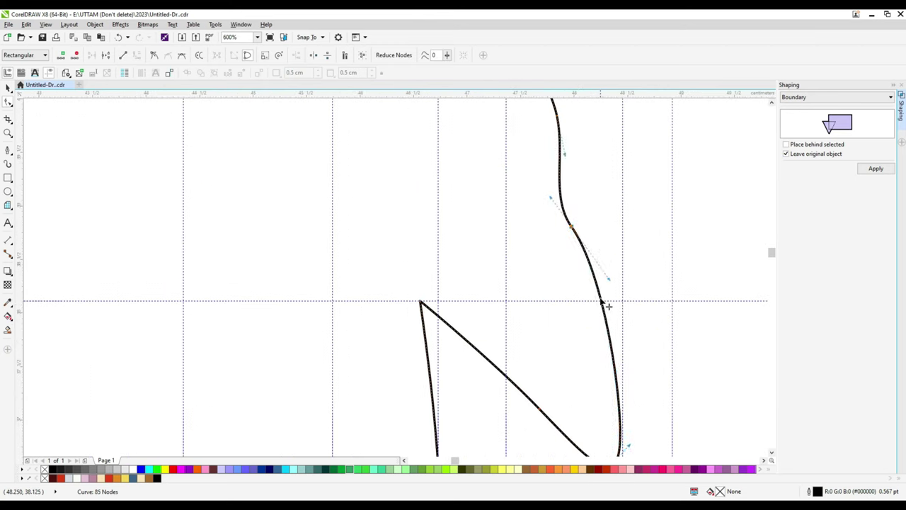
scroll(588, 336, down, 2)
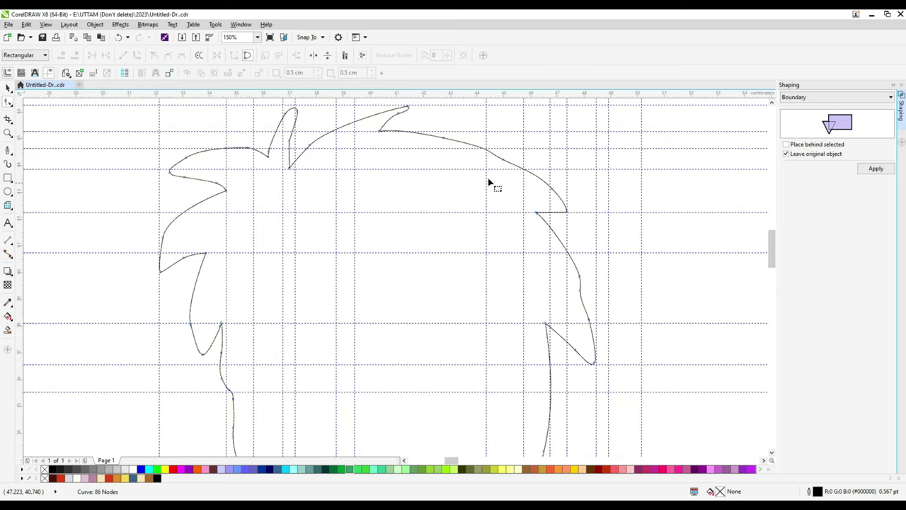
Remove surplus nodes from the long upper-right curve running down from the top tuft.
scroll(390, 134, up, 1)
double_click(392, 133)
scroll(417, 155, down, 1)
scroll(566, 228, up, 1)
click(498, 140)
scroll(552, 182, down, 1)
scroll(367, 141, up, 1)
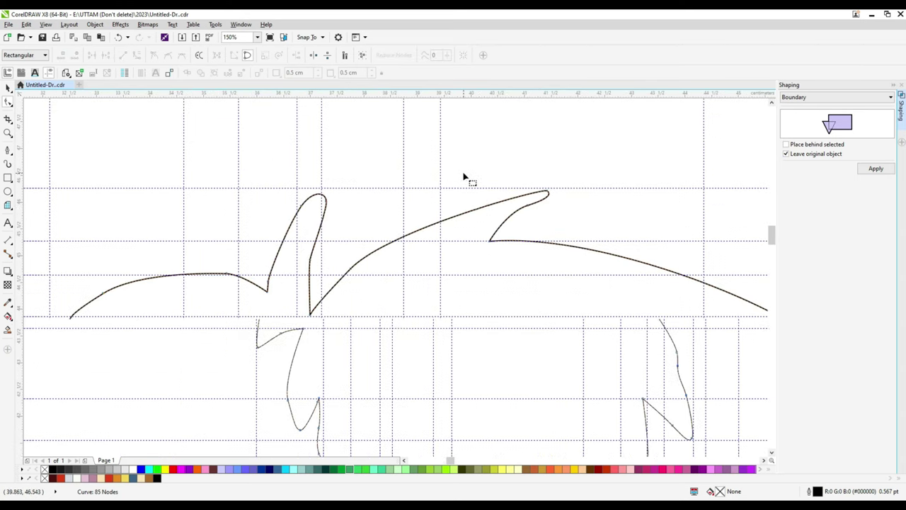
Reshape the top tuft's upper edge into a smooth arc and edit the nodes around its curled tip.
double_click(460, 194)
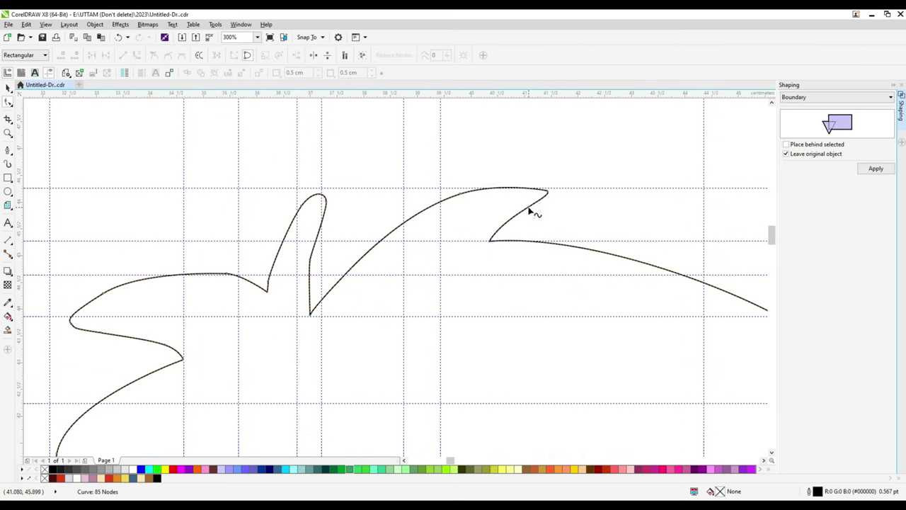
scroll(530, 208, up, 1)
scroll(526, 215, up, 1)
drag(545, 210, 552, 219)
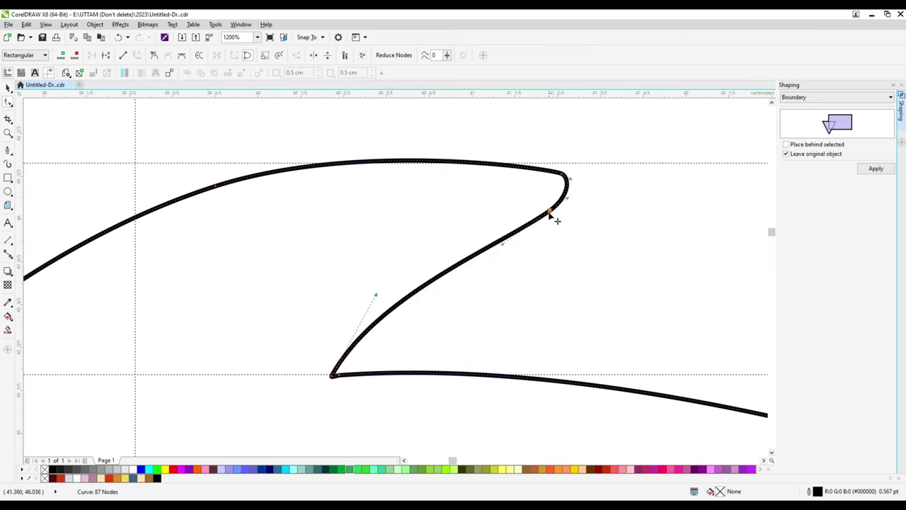
scroll(534, 223, up, 1)
scroll(534, 225, down, 2)
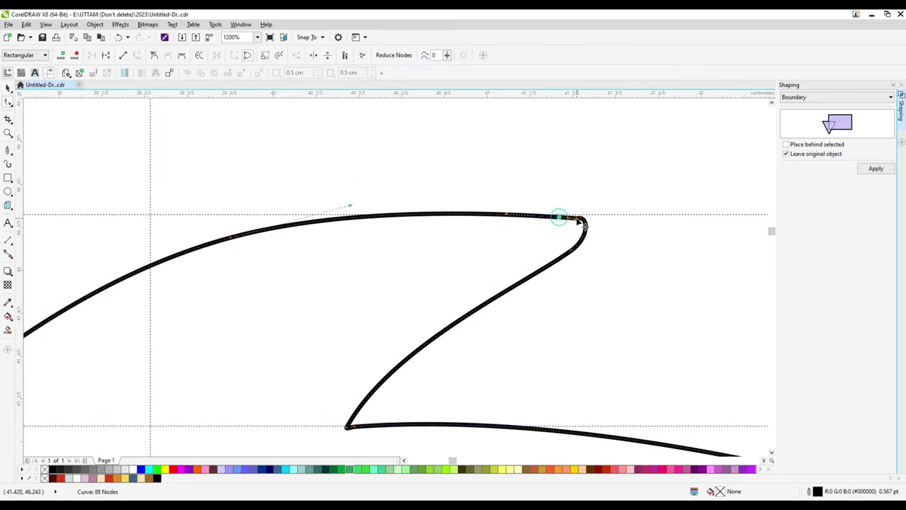
Reposition a node on the left edge of the narrow upright spike and undo the last node edit.
scroll(358, 251, up, 1)
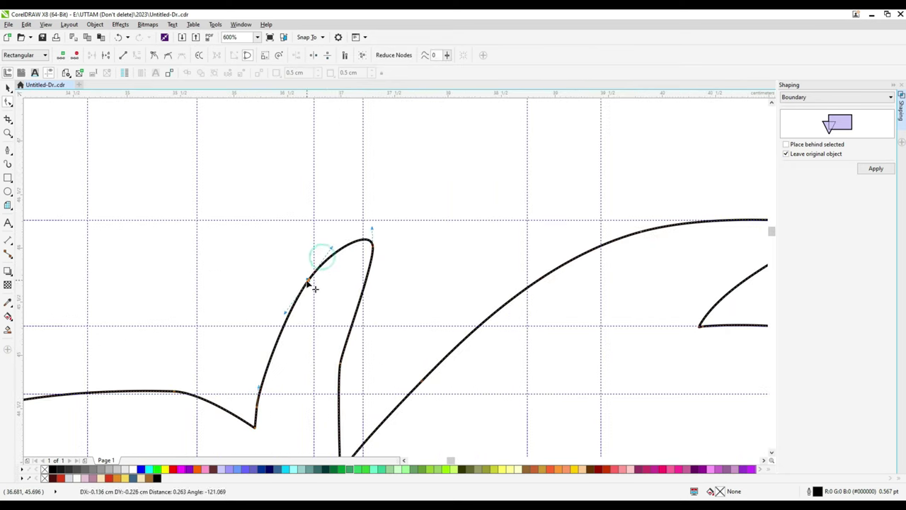
scroll(309, 285, down, 2)
scroll(278, 346, up, 2)
key(ctrl+z)
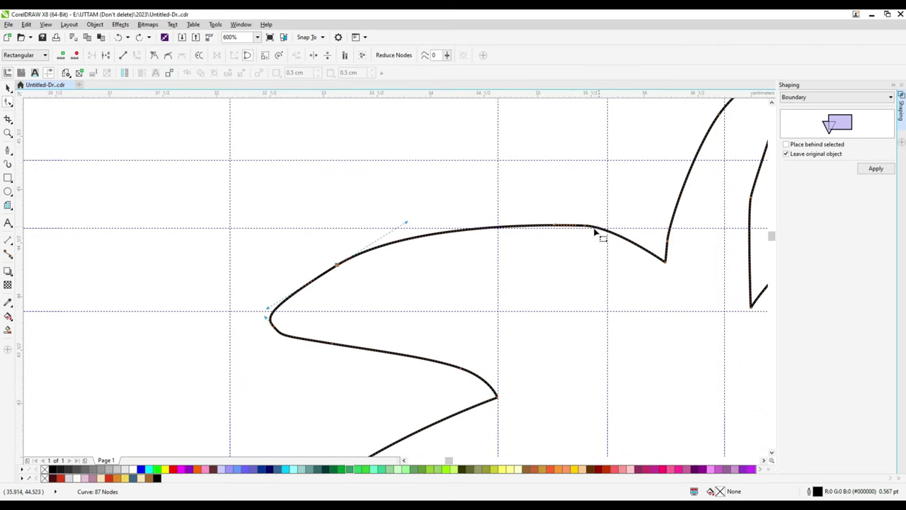
Delete surplus nodes from the top-left spike's upper curve and adjust the corner where it meets the upright spike.
key(Delete)
click(668, 266)
drag(673, 250, 667, 228)
scroll(679, 194, down, 1)
scroll(689, 178, up, 1)
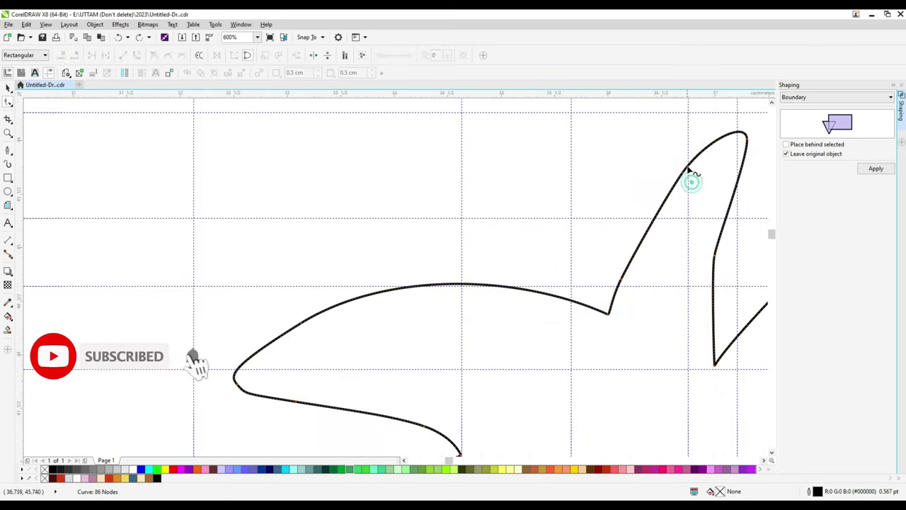
Remove the node at the foot of the upright spike's left edge, bow that edge outward, and clean up its tip.
double_click(621, 279)
drag(632, 253, 654, 215)
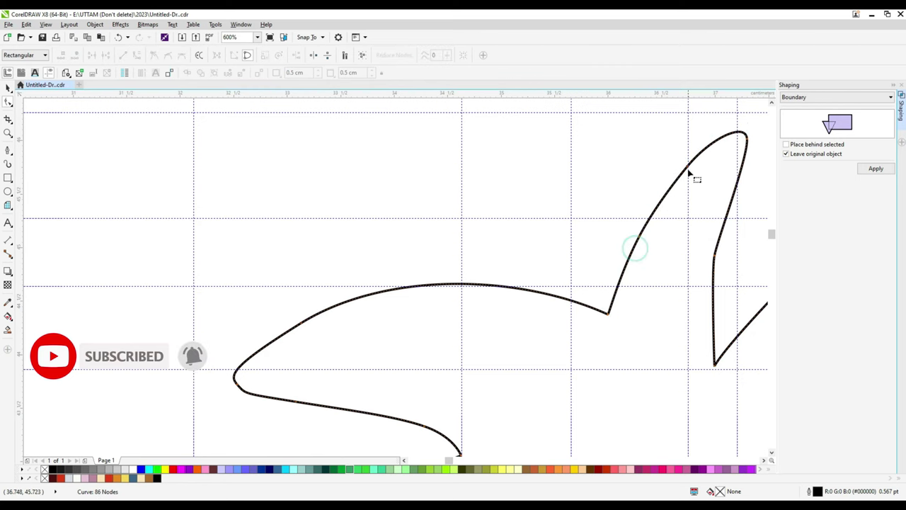
click(741, 134)
key(Delete)
scroll(385, 308, down, 1)
scroll(390, 316, up, 1)
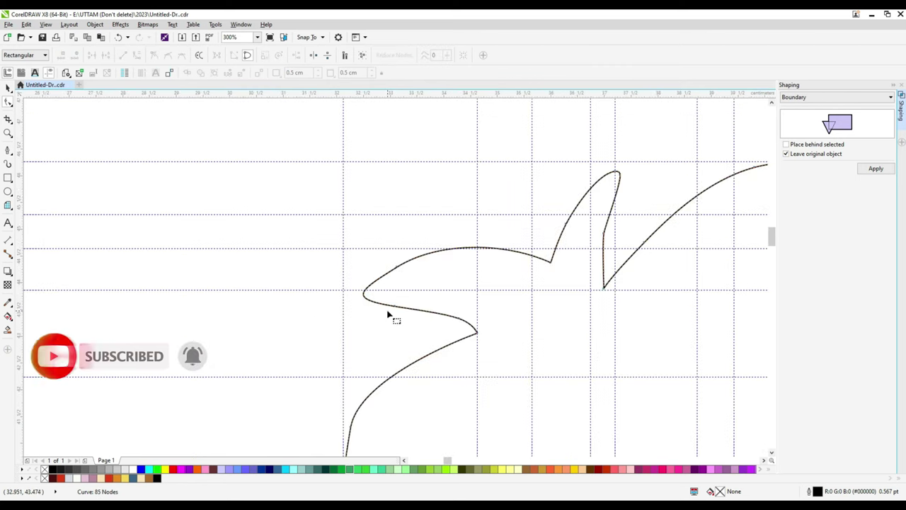
Smooth the curve below the top-left spike and refine the sharp inner corner where the two left spikes meet.
scroll(429, 349, down, 1)
click(397, 341)
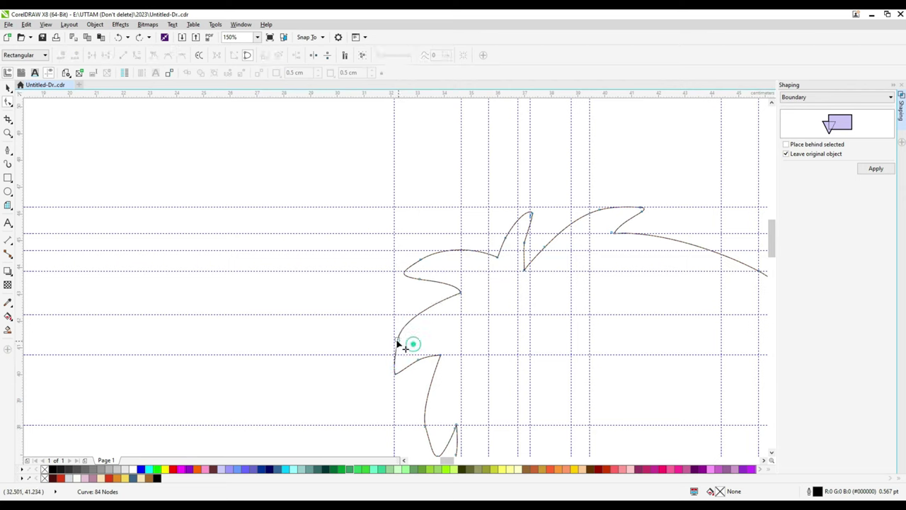
scroll(397, 345, up, 1)
scroll(530, 245, up, 1)
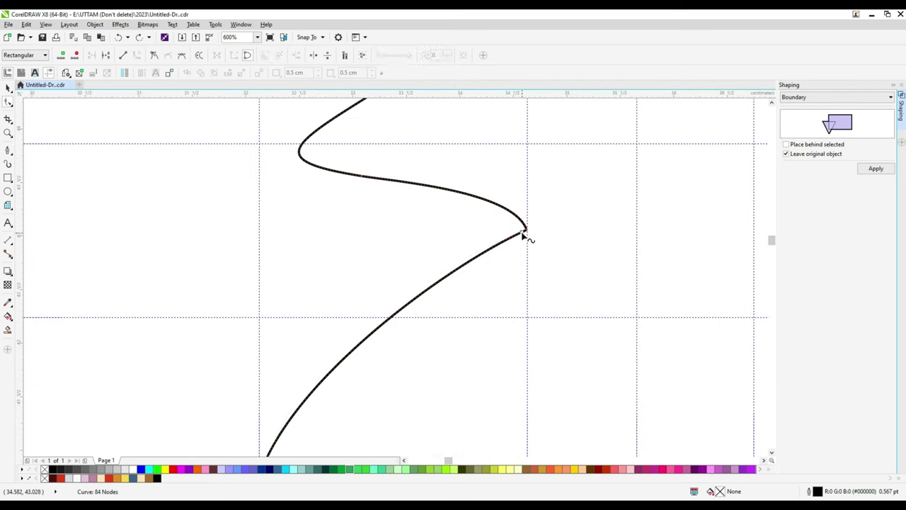
scroll(526, 236, up, 1)
double_click(510, 206)
Reshape the tip of the second left spike and delete the surplus node on its outer curve.
scroll(495, 226, down, 1)
scroll(379, 368, down, 1)
scroll(379, 368, up, 1)
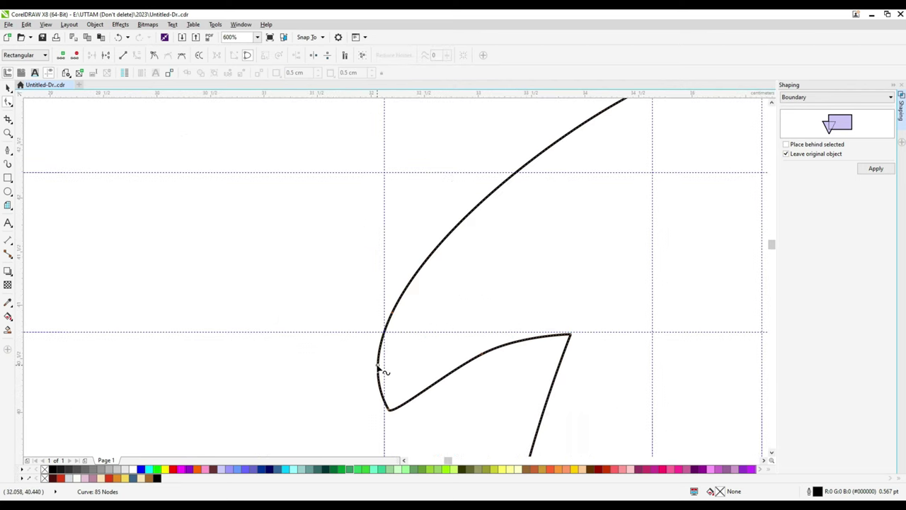
scroll(394, 375, up, 1)
click(397, 331)
key(Delete)
scroll(411, 283, down, 3)
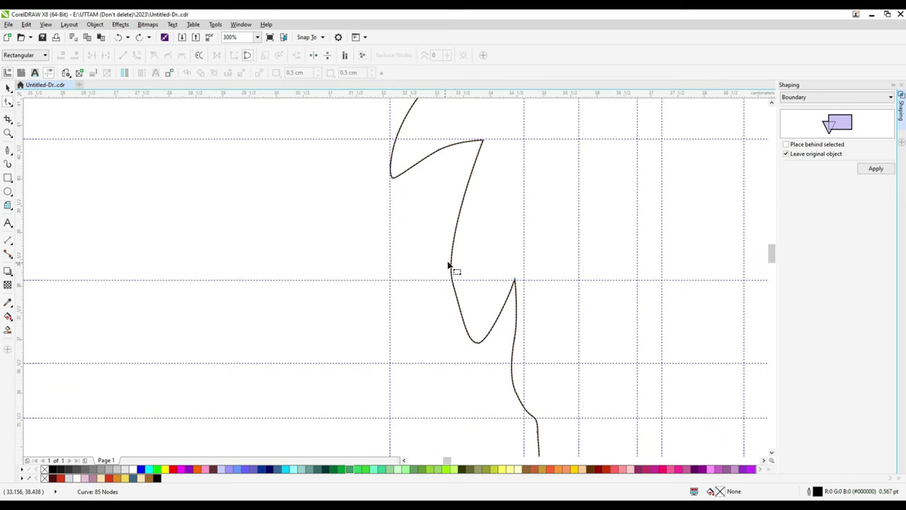
Bow the outline between the second and third left spikes outward and round the corner at its upper end.
drag(469, 290, 448, 275)
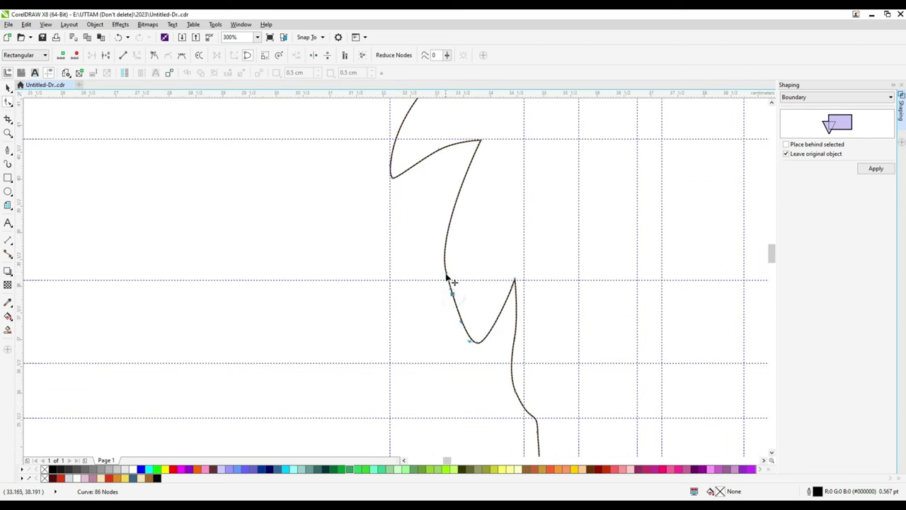
scroll(450, 283, down, 2)
scroll(392, 222, down, 4)
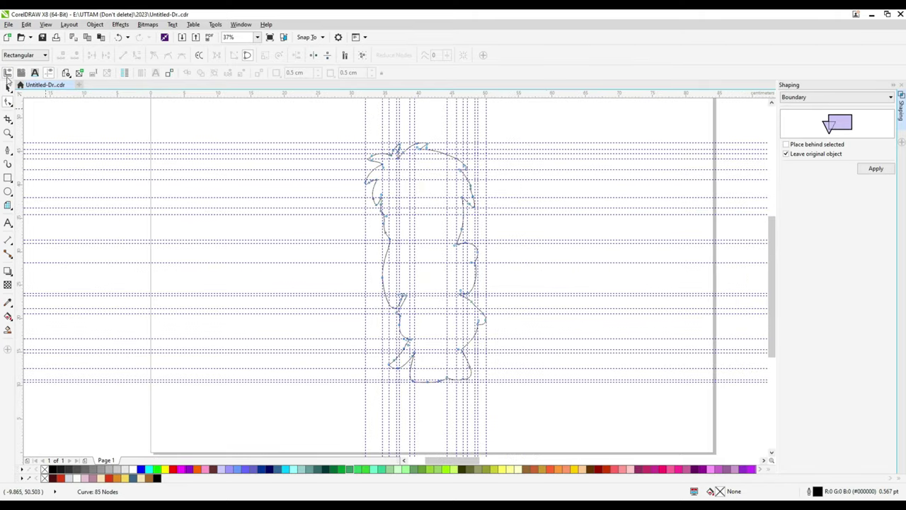
click(8, 85)
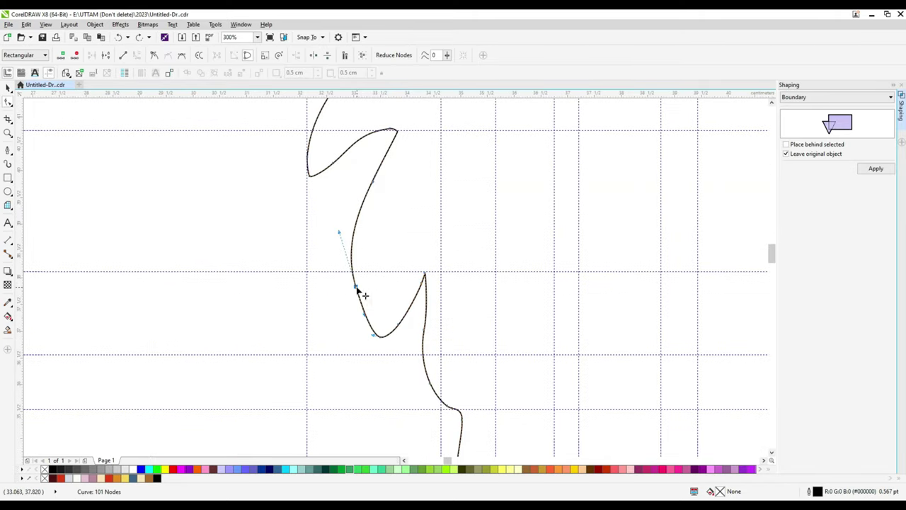
scroll(373, 241, up, 2)
double_click(390, 158)
scroll(320, 203, down, 2)
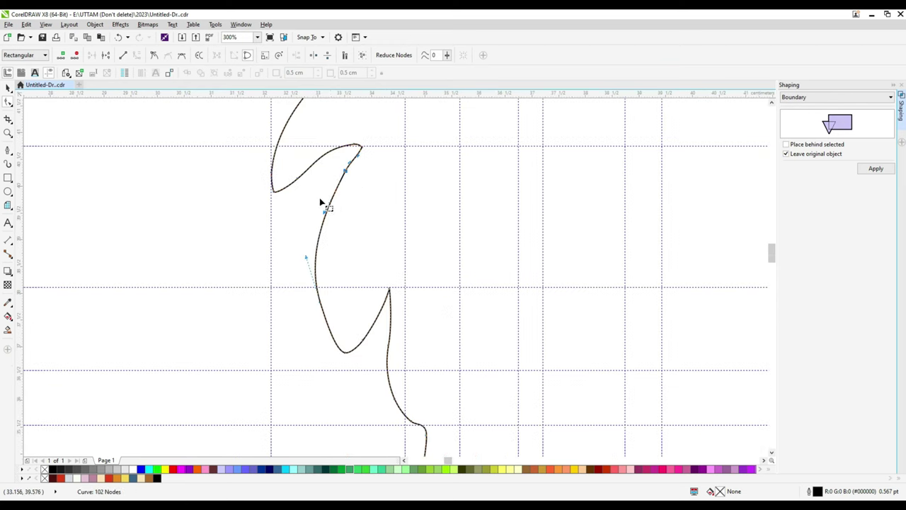
scroll(334, 271, up, 2)
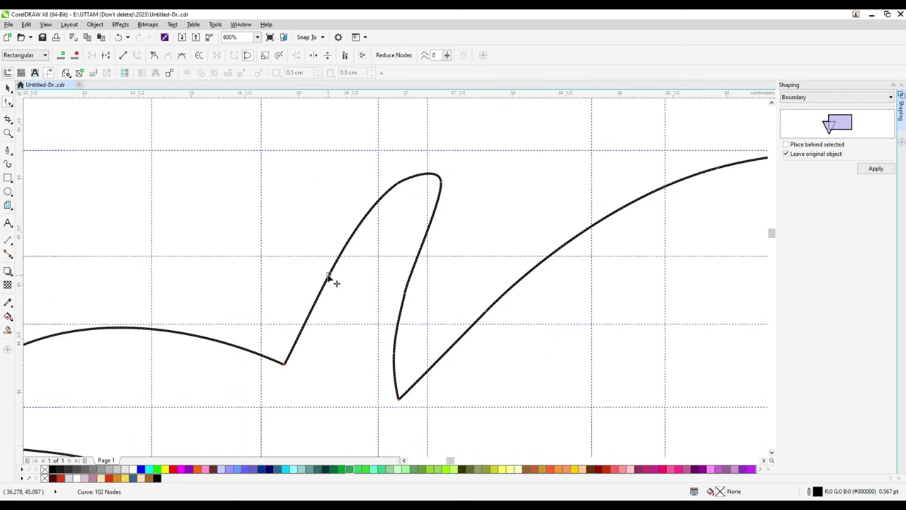
Smooth the left edge of the upright spike and the start of the crest curve beside it.
click(419, 158)
scroll(403, 283, down, 2)
scroll(458, 284, up, 2)
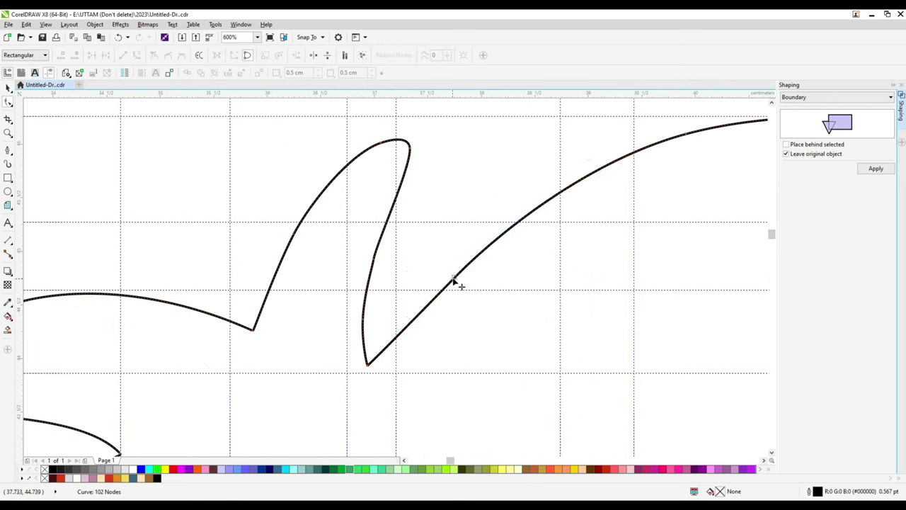
click(454, 281)
scroll(508, 265, down, 4)
scroll(453, 266, up, 2)
scroll(570, 340, down, 2)
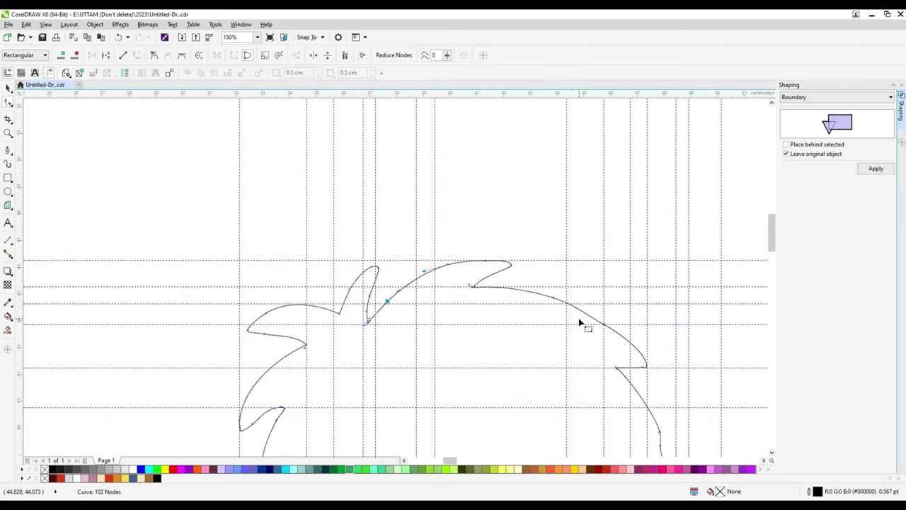
Delete surplus nodes from the long arc between the crest and the upper-right notch.
double_click(558, 302)
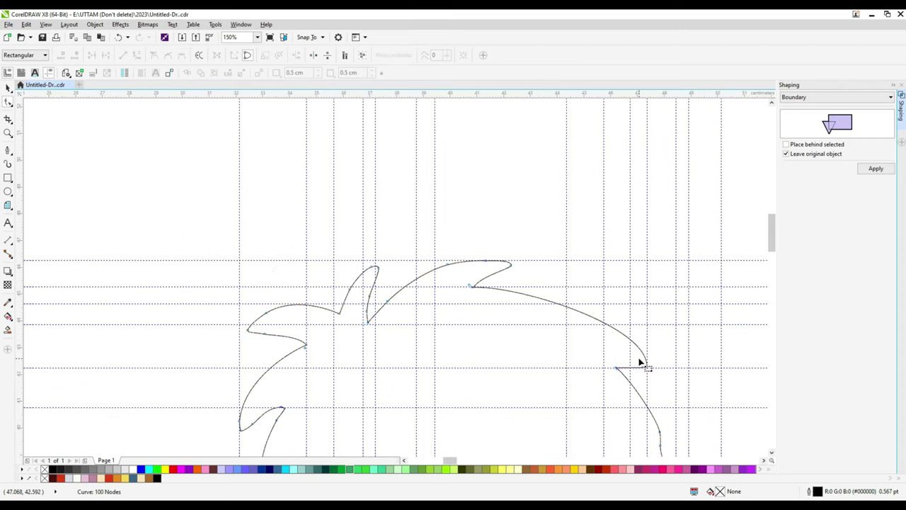
scroll(599, 330, up, 4)
double_click(269, 182)
scroll(269, 182, down, 2)
scroll(485, 362, up, 3)
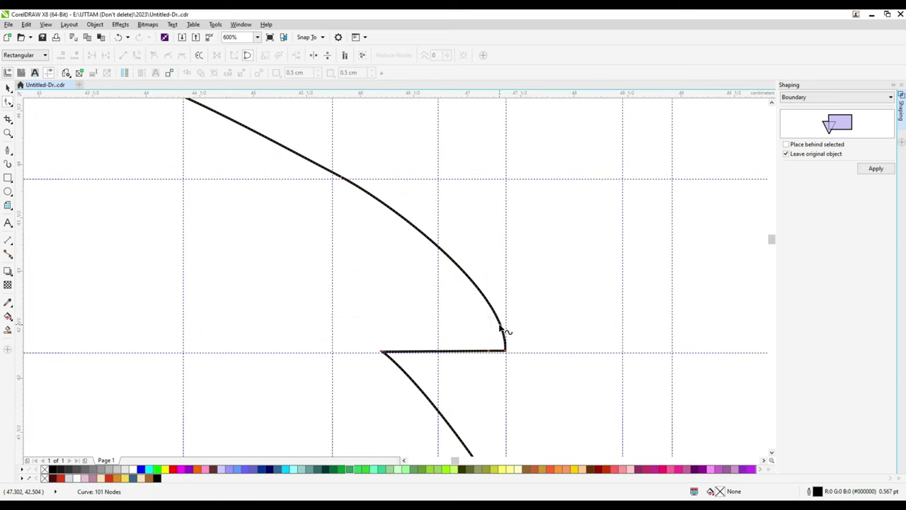
Round the tip and the sharp inner corner of the upper-right notch by adding nodes and moving the corner nodes.
scroll(487, 327, down, 3)
scroll(436, 328, up, 3)
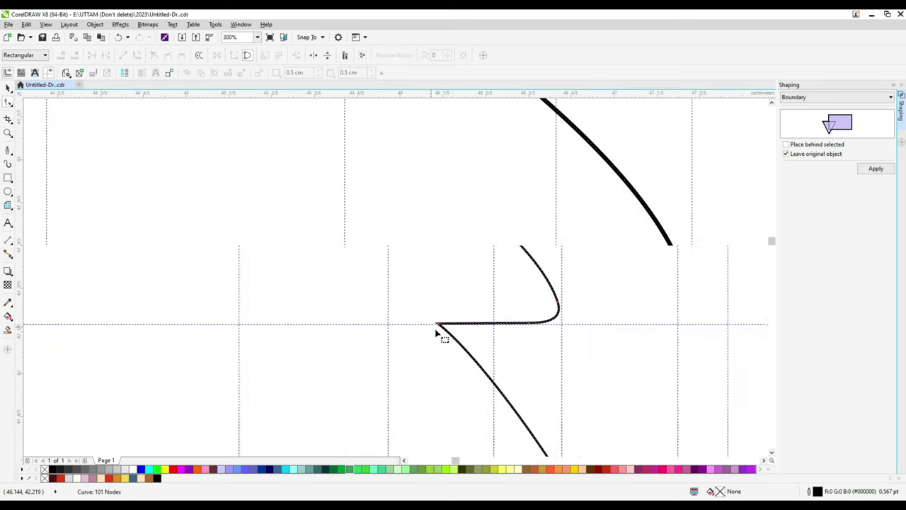
double_click(461, 329)
drag(461, 331, 447, 342)
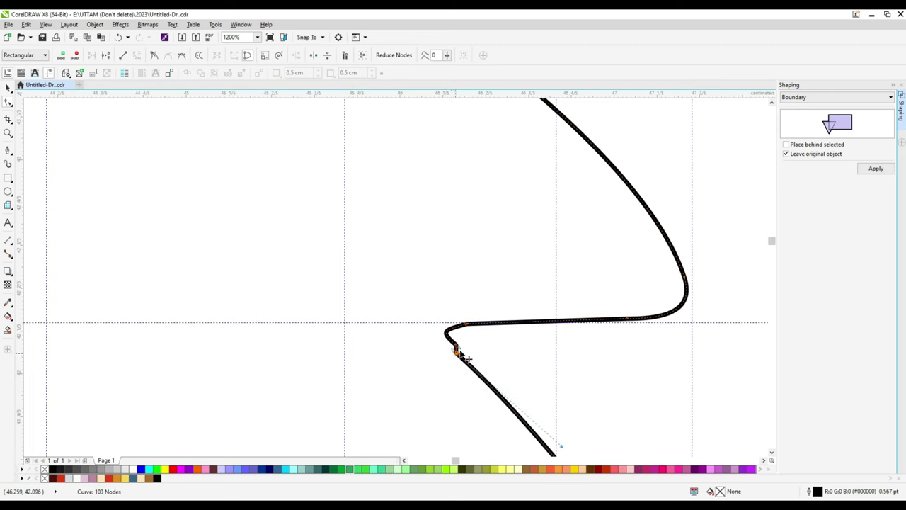
double_click(457, 354)
scroll(457, 300, down, 2)
scroll(461, 324, up, 2)
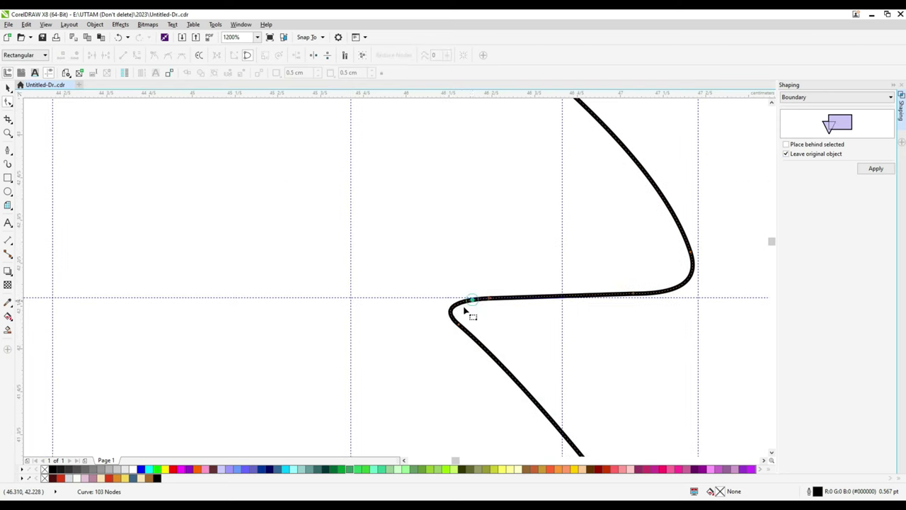
Adjust the right contour below the notch by moving its node and reshaping the curve down to the pointed lock.
scroll(469, 315, down, 4)
scroll(489, 341, up, 1)
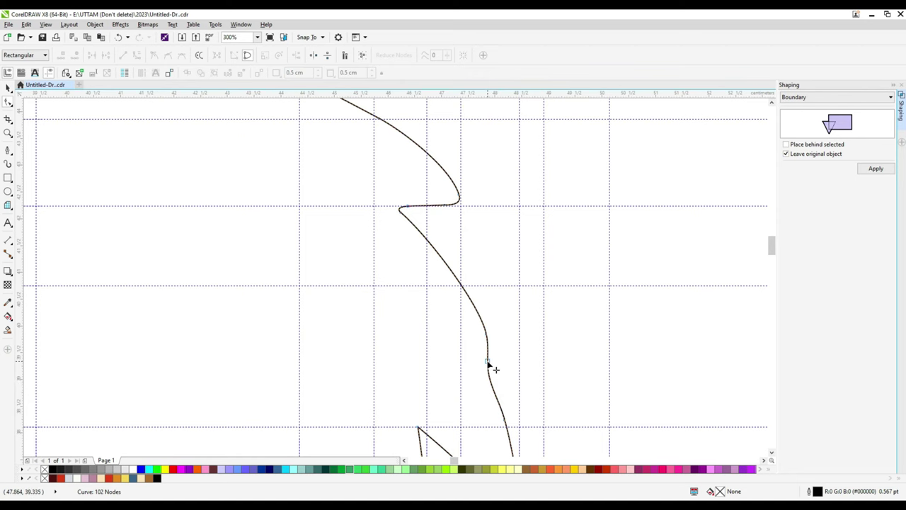
drag(486, 378, 487, 376)
scroll(485, 380, down, 2)
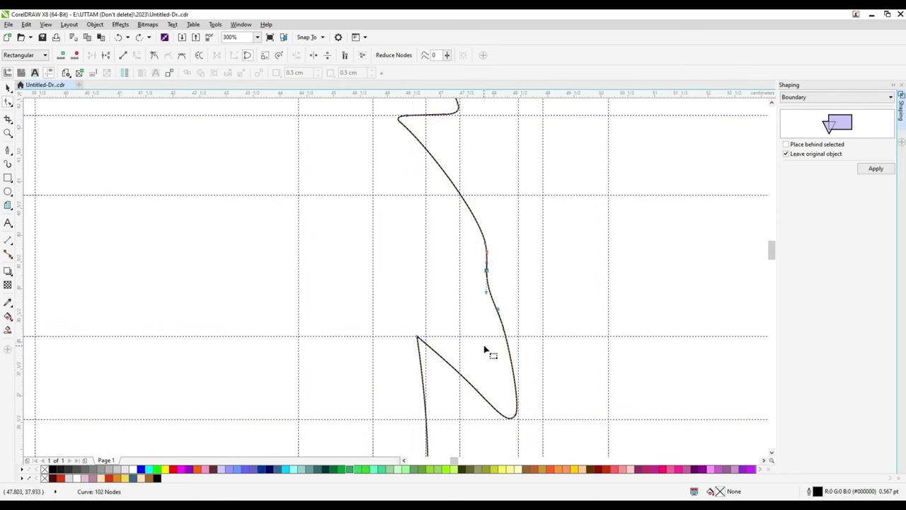
double_click(506, 333)
drag(505, 334, 495, 330)
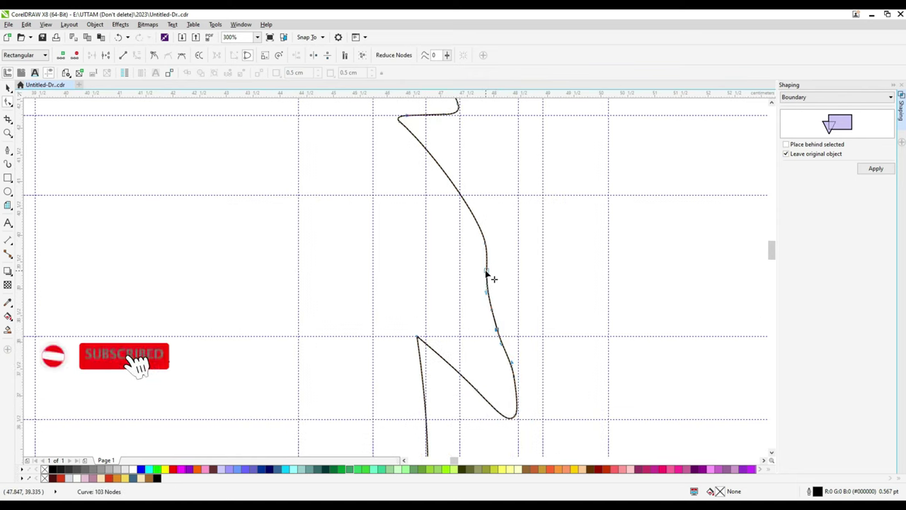
Rework the kink in the right contour above the pointed lock into a small smooth bump.
scroll(486, 302, up, 2)
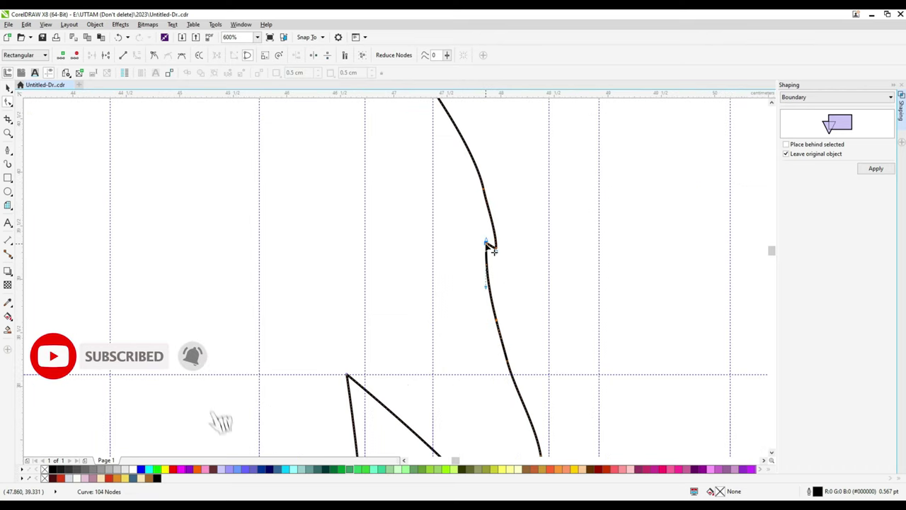
scroll(487, 243, down, 2)
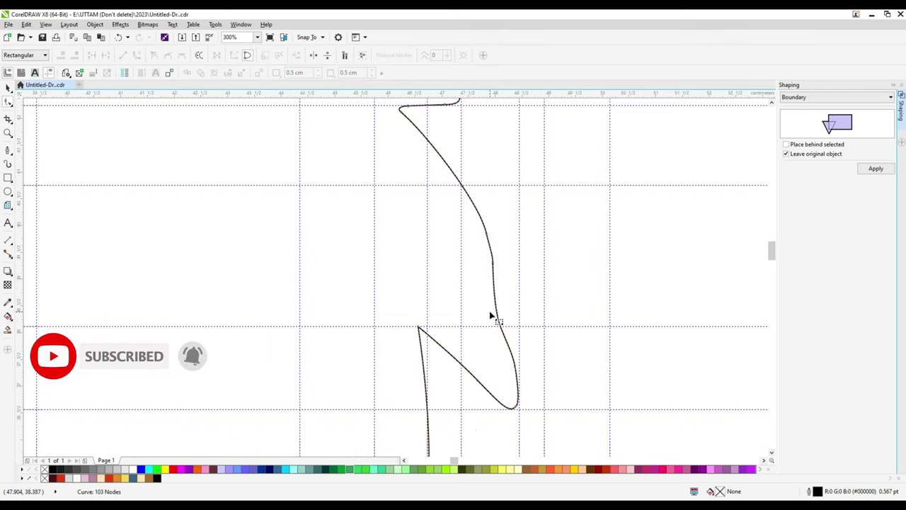
scroll(490, 256, up, 2)
click(491, 242)
scroll(531, 402, down, 2)
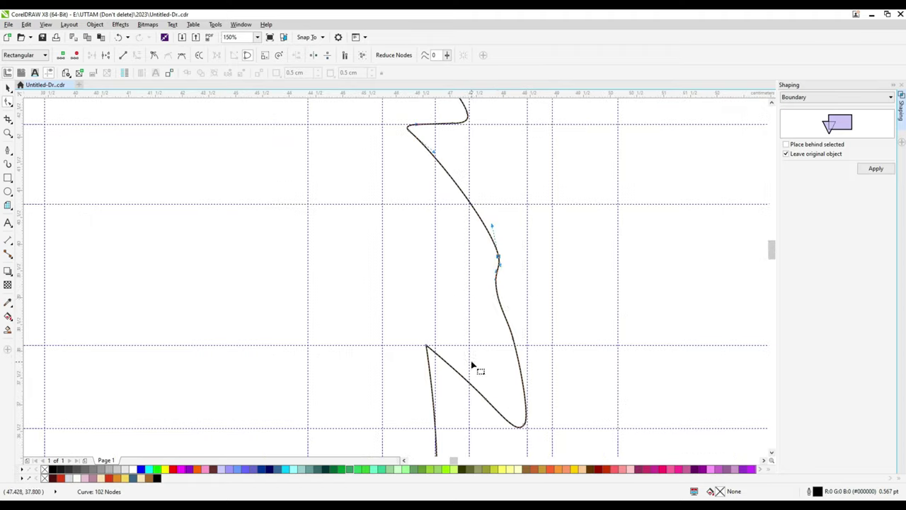
Smooth the outer curve of the right lock and refine the sloping edge toward its sharp inner corner.
double_click(511, 348)
scroll(489, 300, up, 4)
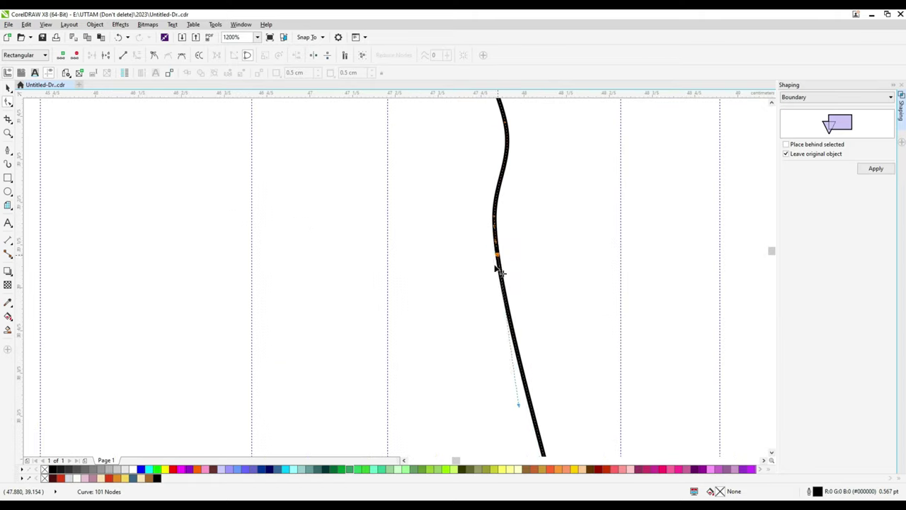
scroll(502, 223, down, 4)
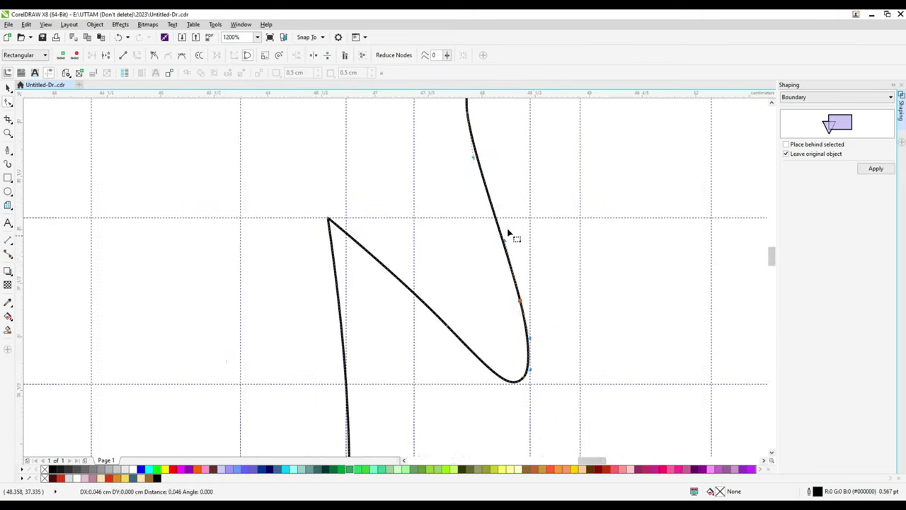
scroll(411, 225, up, 2)
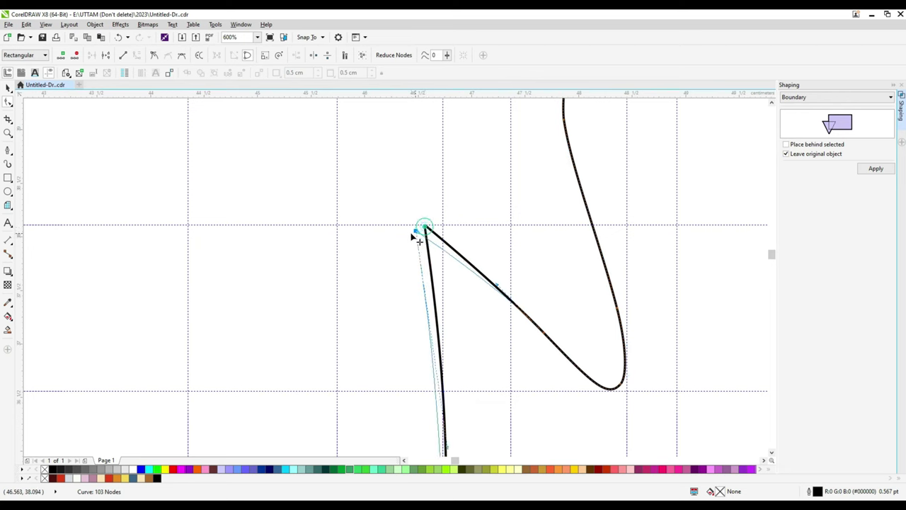
click(543, 335)
scroll(468, 234, down, 4)
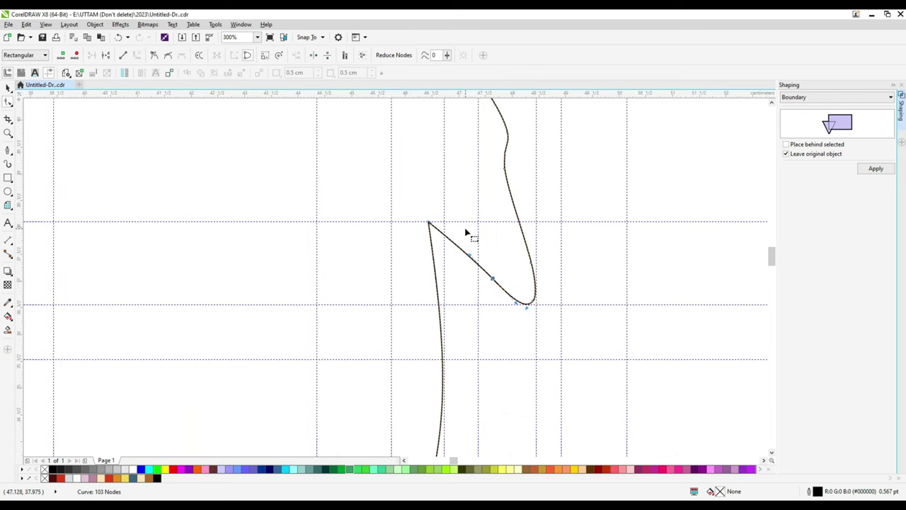
Adjust the node on the long curve below the right lock's inner corner.
scroll(444, 380, up, 2)
click(444, 382)
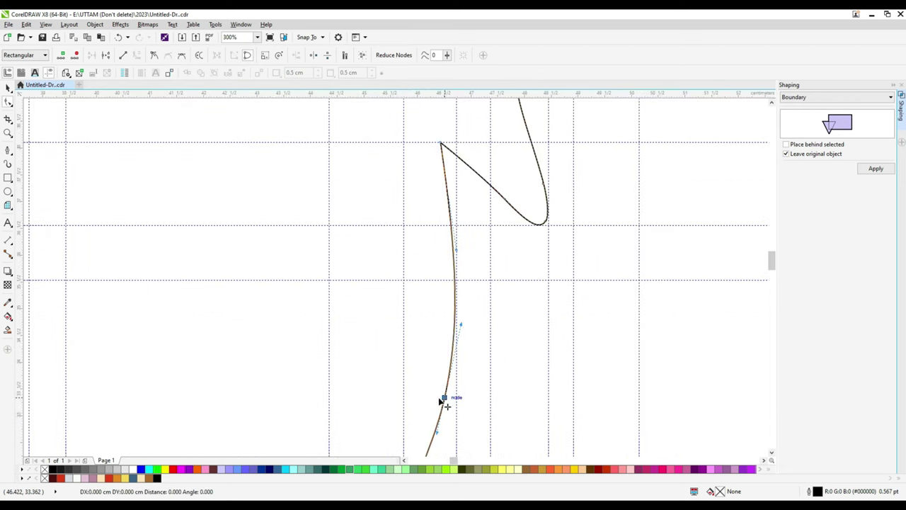
scroll(470, 226, down, 2)
scroll(434, 384, up, 2)
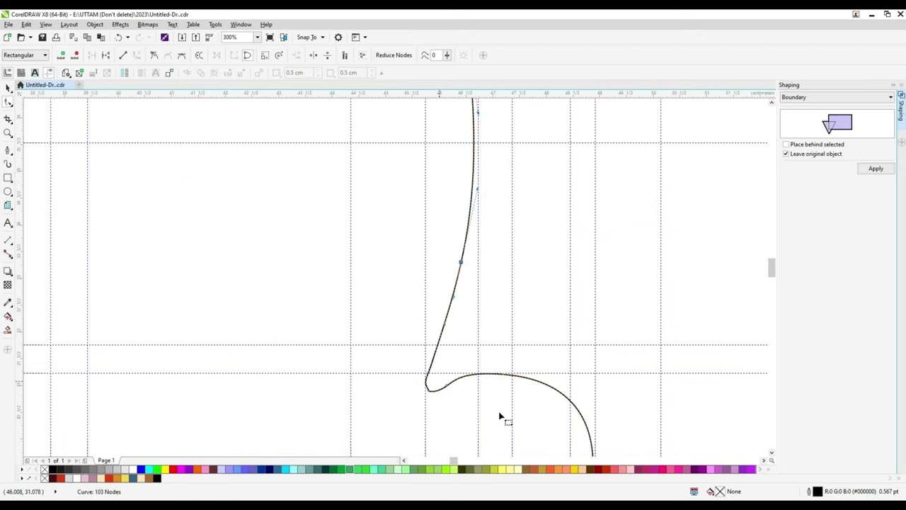
Reshape the upper curve of the rounded bulge on the figure's right side with an extra node.
scroll(573, 400, up, 2)
double_click(577, 414)
scroll(576, 412, up, 1)
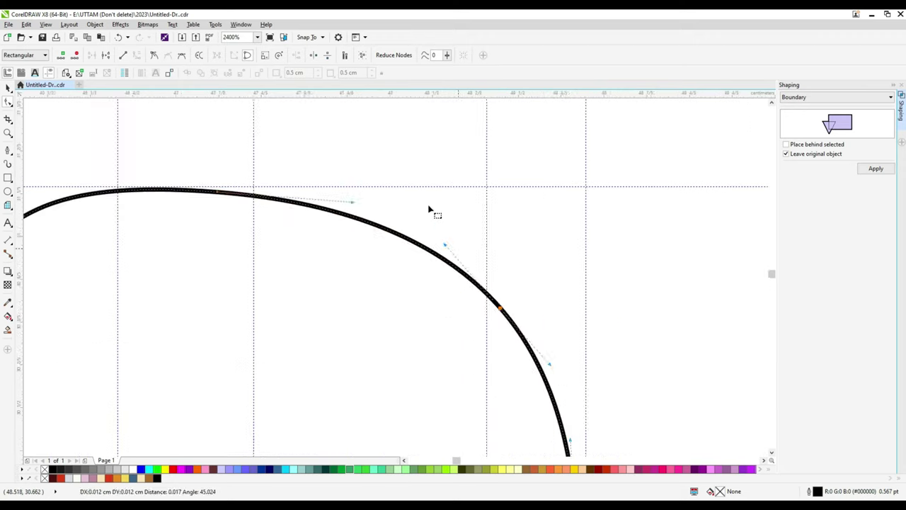
scroll(492, 260, down, 2)
scroll(535, 283, down, 2)
scroll(443, 208, down, 1)
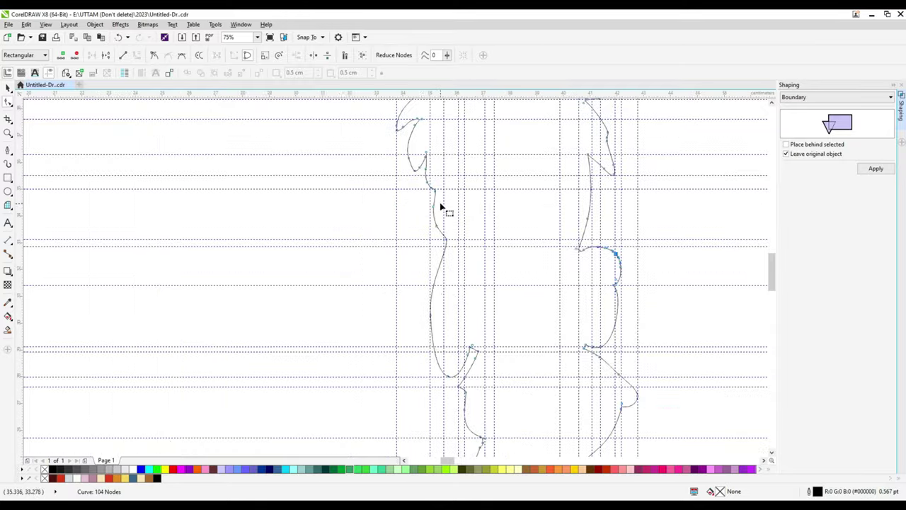
Straighten the inward curve below the left shoulder bump by removing and repositioning its nodes.
scroll(422, 217, up, 1)
scroll(423, 217, up, 1)
double_click(414, 248)
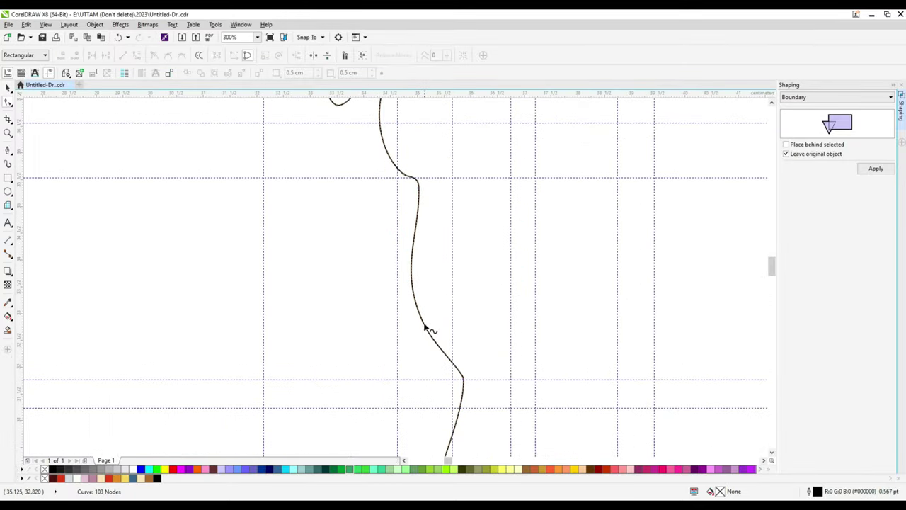
double_click(428, 282)
double_click(423, 262)
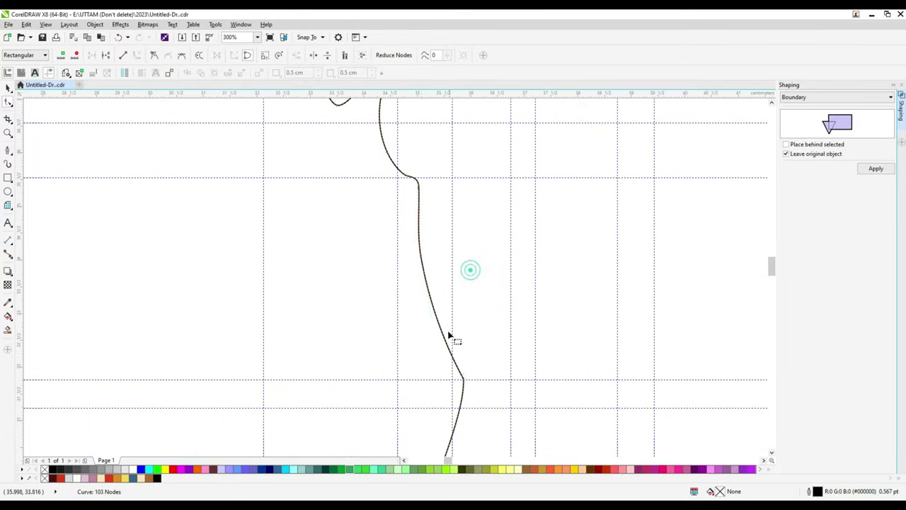
Refine the left contour around the waist corner and smooth the long curve beneath it.
scroll(446, 354, down, 1)
scroll(428, 371, down, 1)
scroll(423, 375, up, 2)
drag(447, 338, 437, 331)
scroll(418, 263, down, 1)
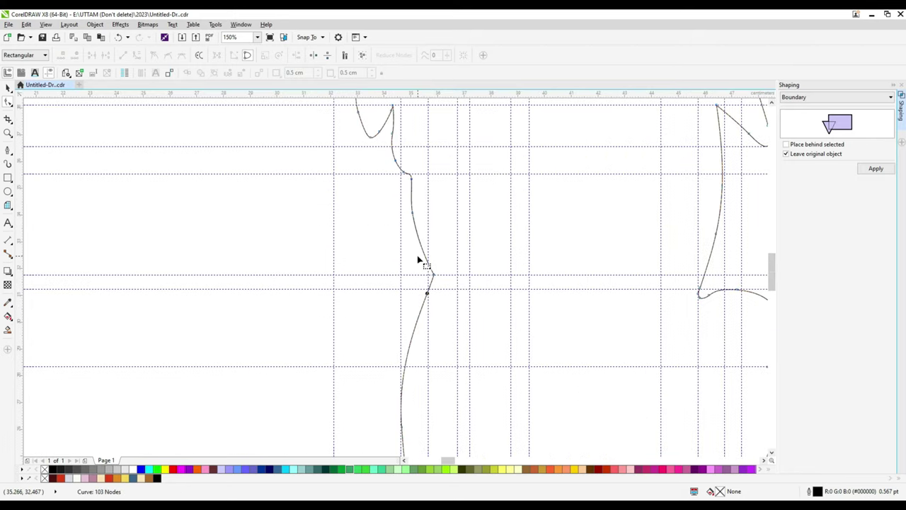
scroll(425, 348, up, 1)
double_click(426, 362)
scroll(414, 198, down, 1)
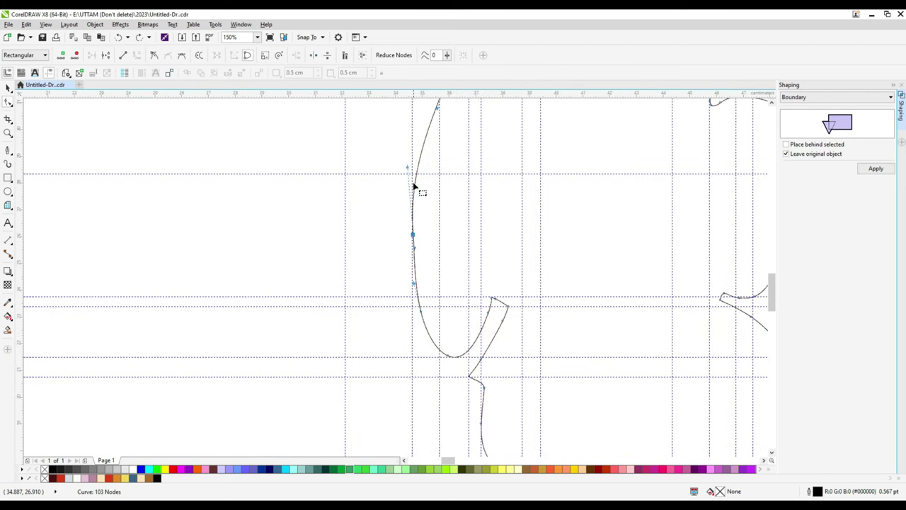
Smooth the bottom of the left arm loop and round the two corners of the contour just below it.
click(432, 331)
scroll(467, 368, up, 2)
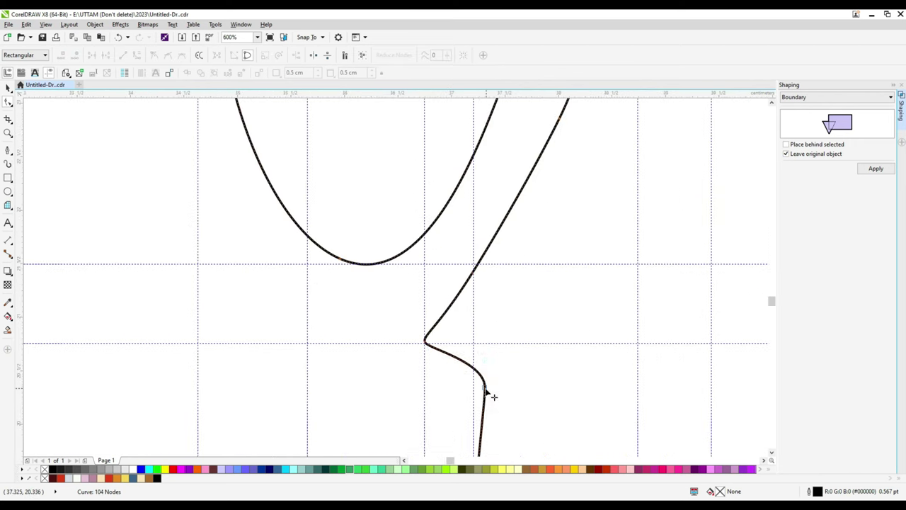
click(492, 396)
scroll(380, 309, down, 2)
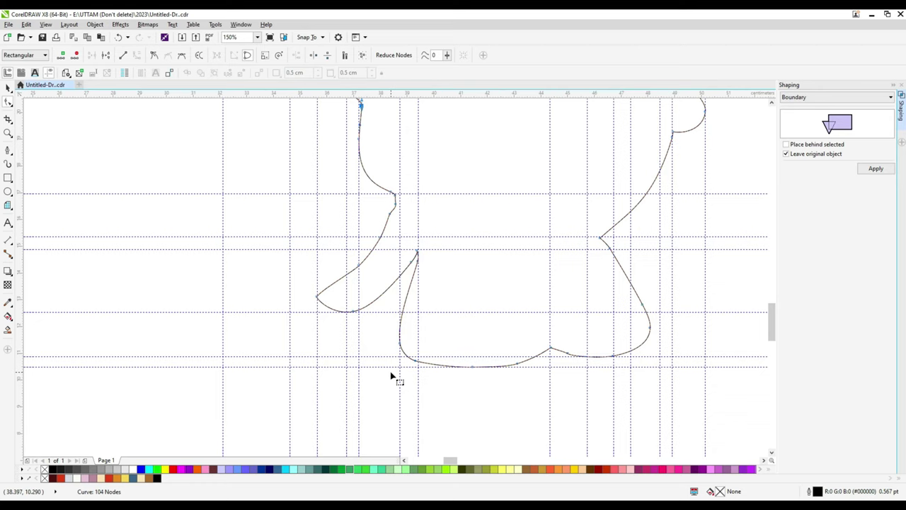
Round the tip of the lower-left pointed shape and delete the surplus node on its upper curve.
scroll(320, 301, up, 4)
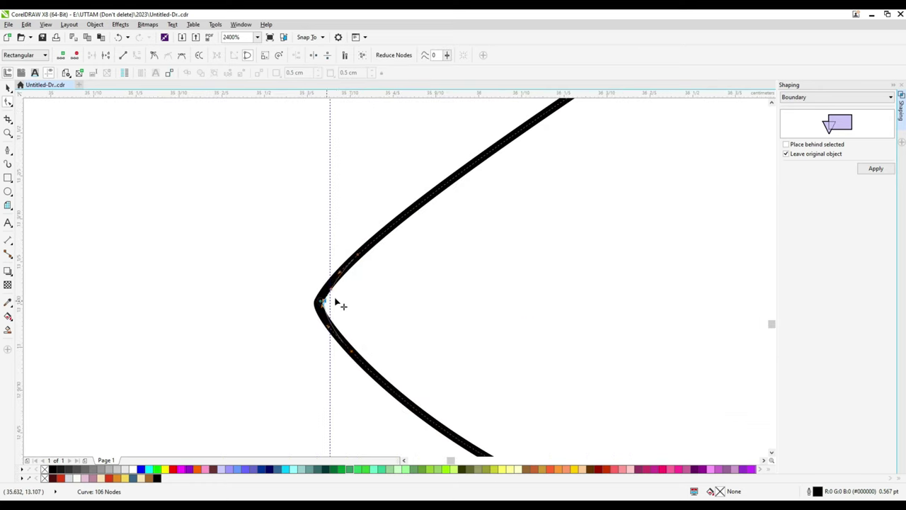
key(Delete)
scroll(339, 303, down, 2)
scroll(441, 205, up, 1)
scroll(453, 208, down, 2)
click(431, 228)
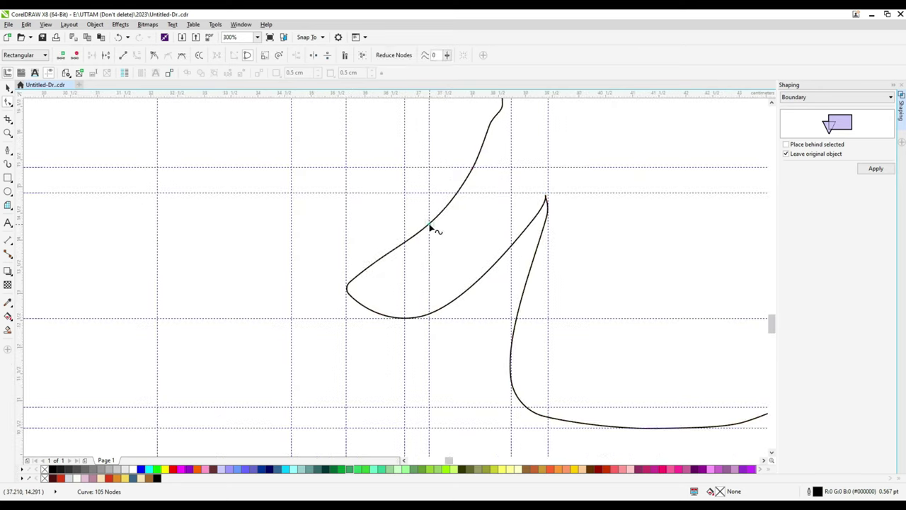
key(Delete)
Refine the nodes along the lower-left shape and the bottom edge of the silhouette.
scroll(524, 301, up, 1)
double_click(389, 303)
scroll(472, 390, down, 1)
scroll(673, 425, up, 1)
scroll(414, 397, down, 2)
scroll(500, 360, down, 2)
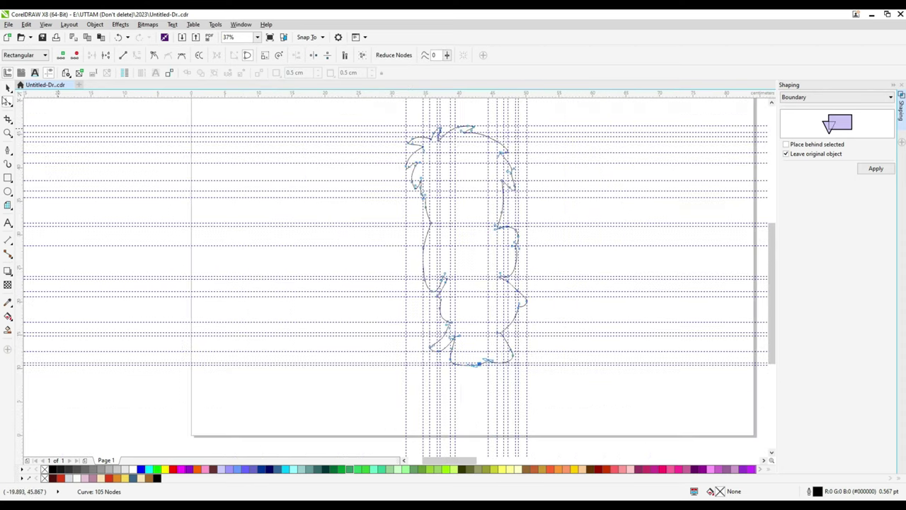
Draw an upright ellipse about 2.06 cm wide and 3.35 cm tall inside the upper body of the silhouette.
key(space)
scroll(376, 245, up, 2)
scroll(558, 291, down, 2)
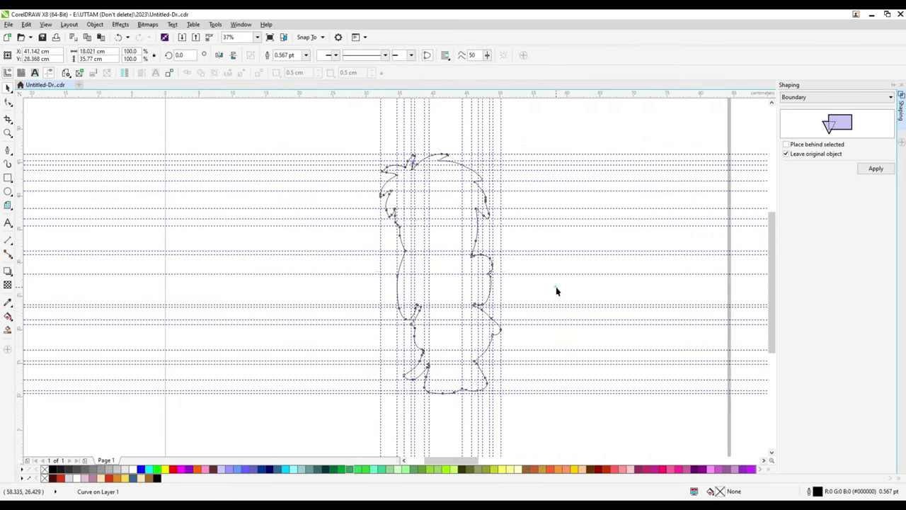
click(557, 290)
click(401, 235)
scroll(471, 222, up, 1)
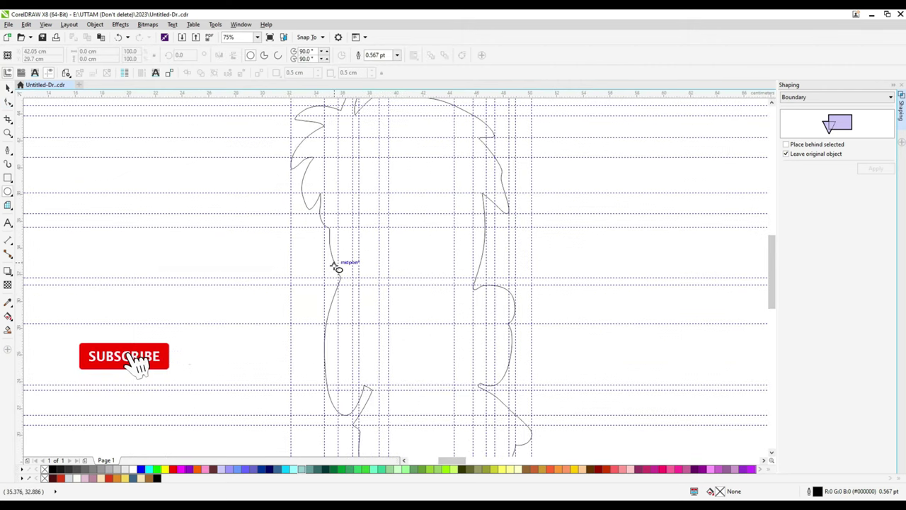
scroll(425, 283, up, 5)
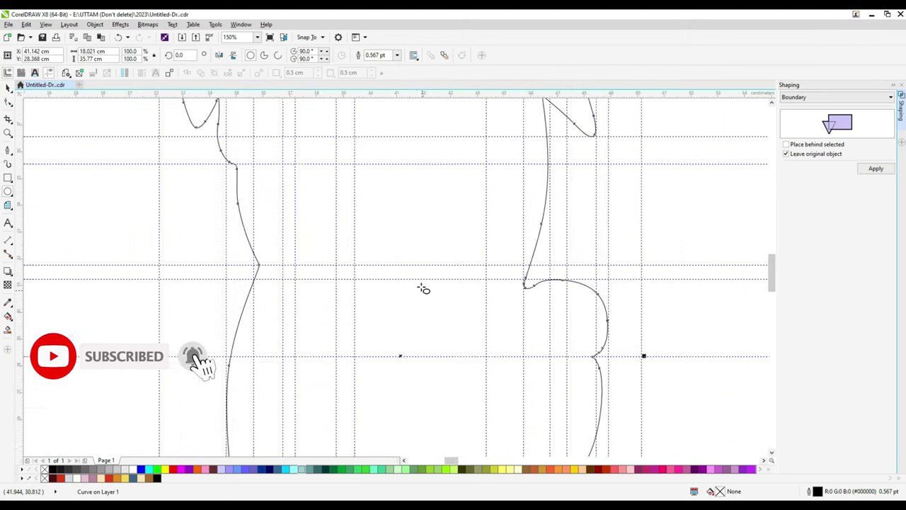
drag(376, 112, 536, 385)
scroll(460, 352, down, 2)
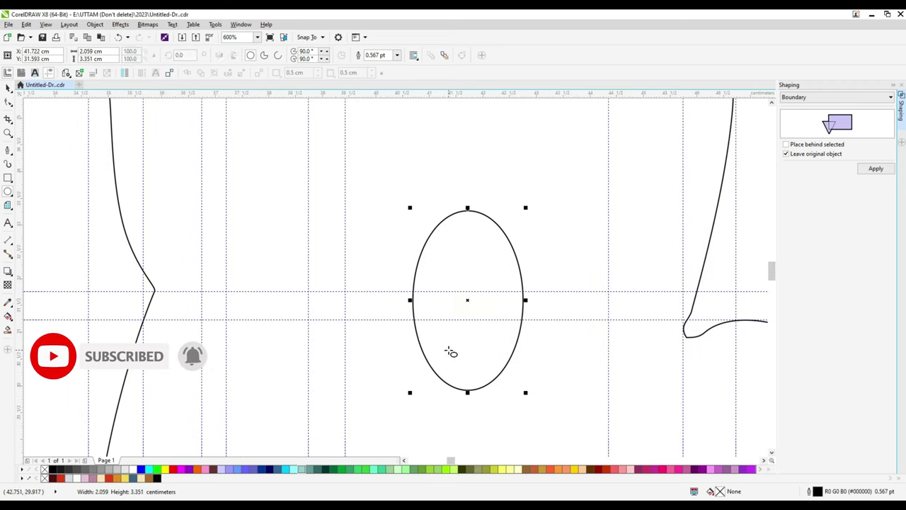
Move the ellipse closer to the right contour and stretch it to about 4.59 cm tall.
drag(468, 300, 540, 290)
drag(536, 375, 540, 407)
scroll(475, 304, down, 2)
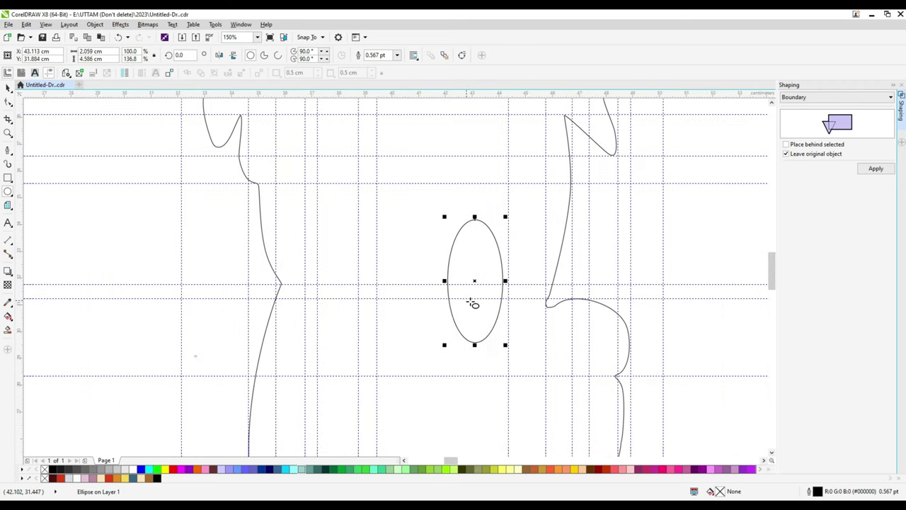
Enlarge the ellipse and add a smaller copy that overlaps its right side.
scroll(499, 283, up, 2)
scroll(451, 238, down, 2)
drag(421, 259, 496, 264)
right_click(488, 252)
scroll(489, 259, up, 2)
Draw an arched curve about 5.2 cm wide with the Pen tool across the lower part of both ellipses and smooth its nodes.
key(F5)
scroll(499, 263, down, 2)
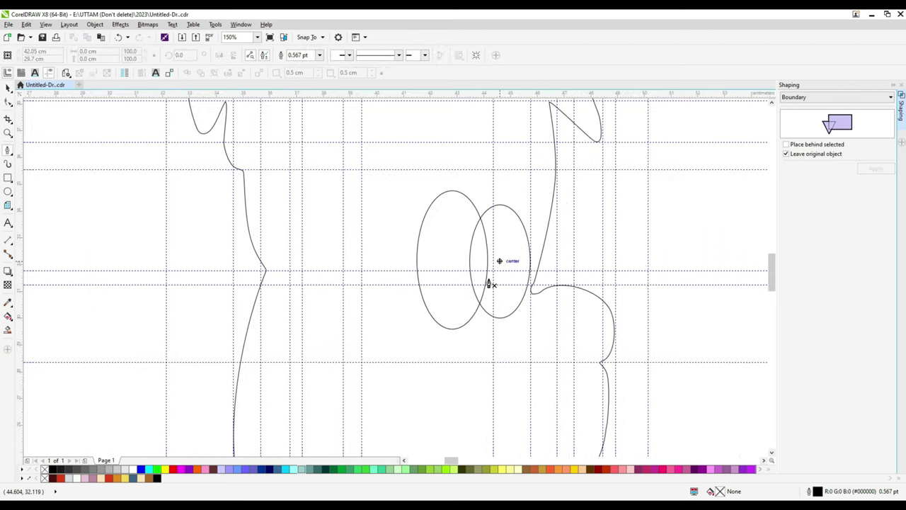
click(468, 280)
drag(510, 279, 531, 299)
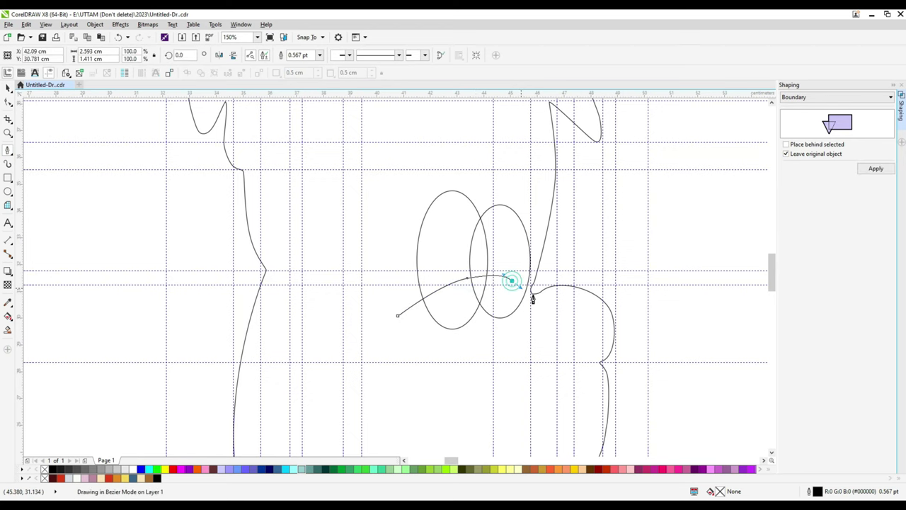
scroll(516, 290, up, 4)
key(F10)
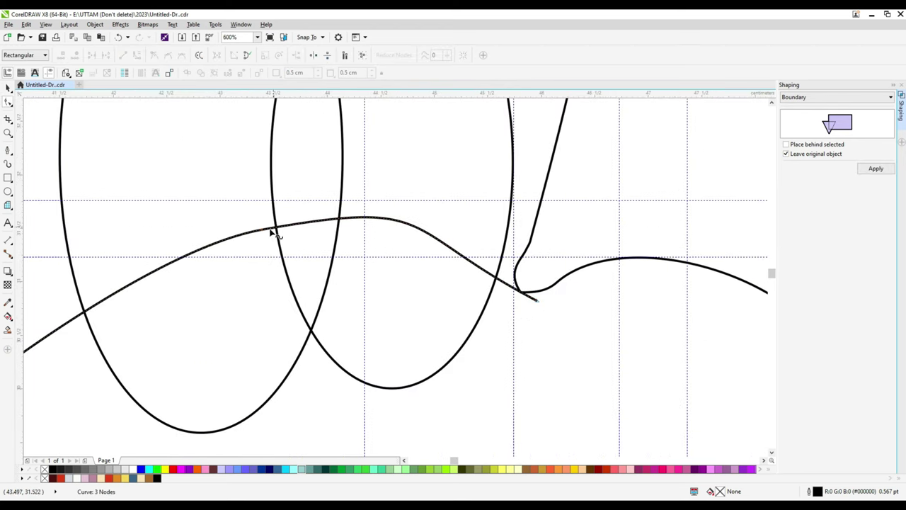
click(530, 300)
scroll(559, 309, down, 2)
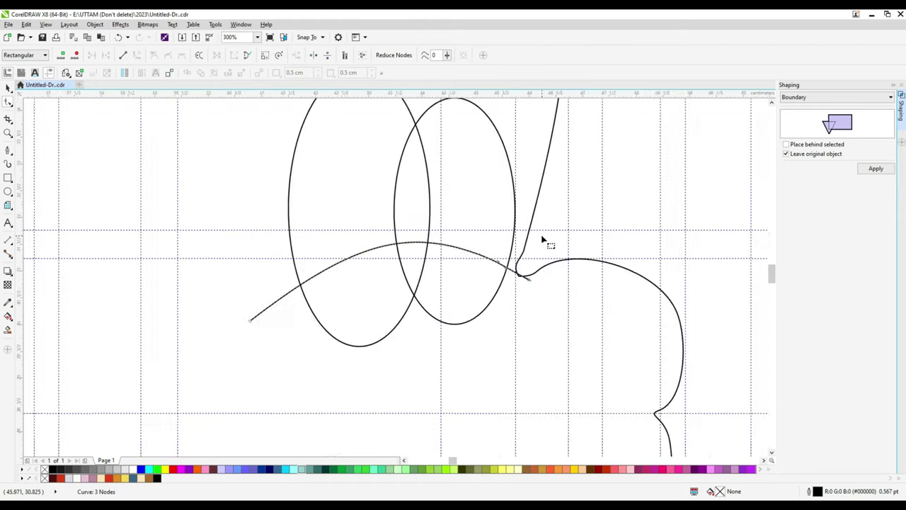
Draw an open U-shaped curve with the Pen tool just inside the left contour, above the waist corner.
scroll(543, 241, down, 4)
key(F5)
scroll(422, 217, up, 4)
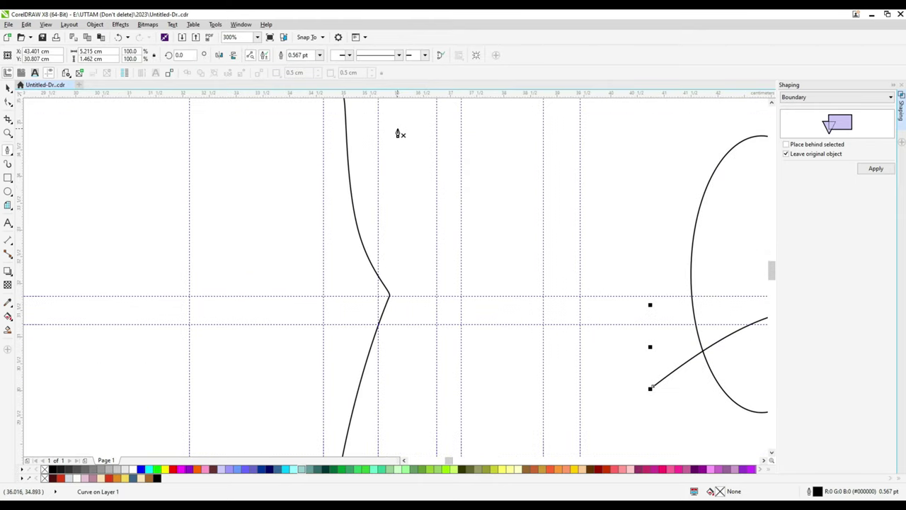
click(400, 121)
click(399, 187)
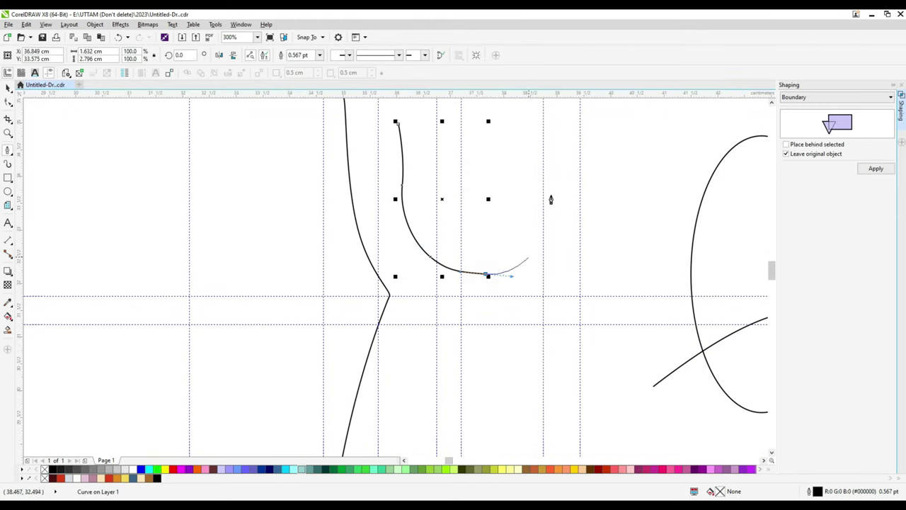
click(526, 161)
Smooth the U-shaped curve by adjusting its nodes so the bottom is evenly rounded.
key(F10)
click(429, 257)
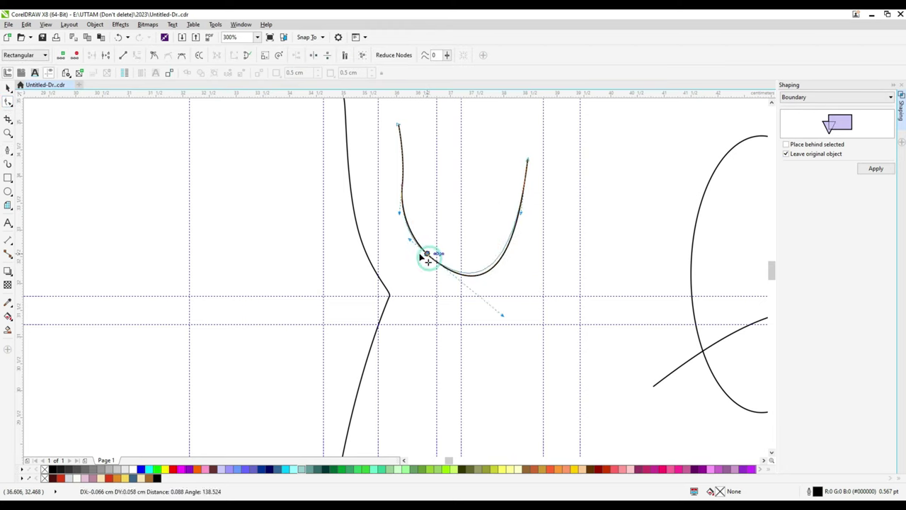
click(398, 122)
drag(448, 269, 405, 191)
scroll(404, 196, up, 2)
scroll(292, 242, down, 2)
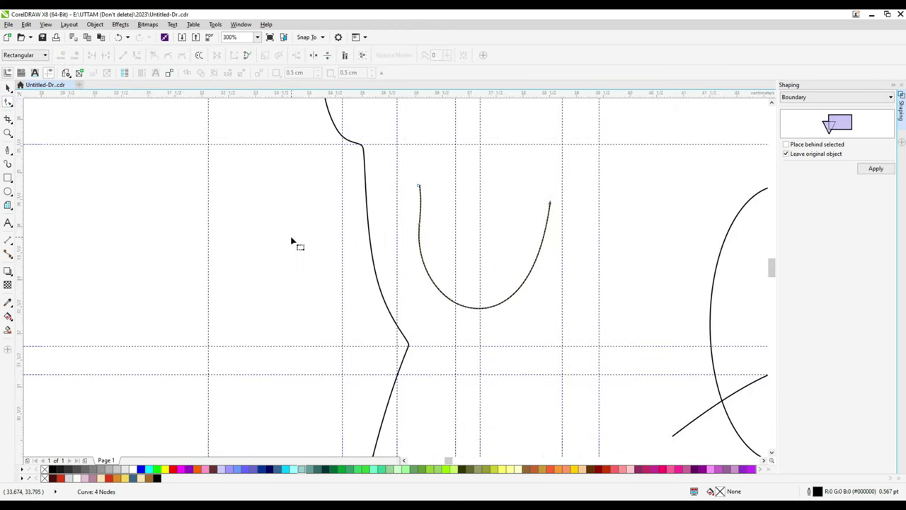
Draw a slightly bowed, near-vertical line about 8.7 cm tall running down from inside the U-shaped curve.
scroll(467, 241, down, 3)
scroll(445, 200, up, 2)
scroll(419, 269, down, 2)
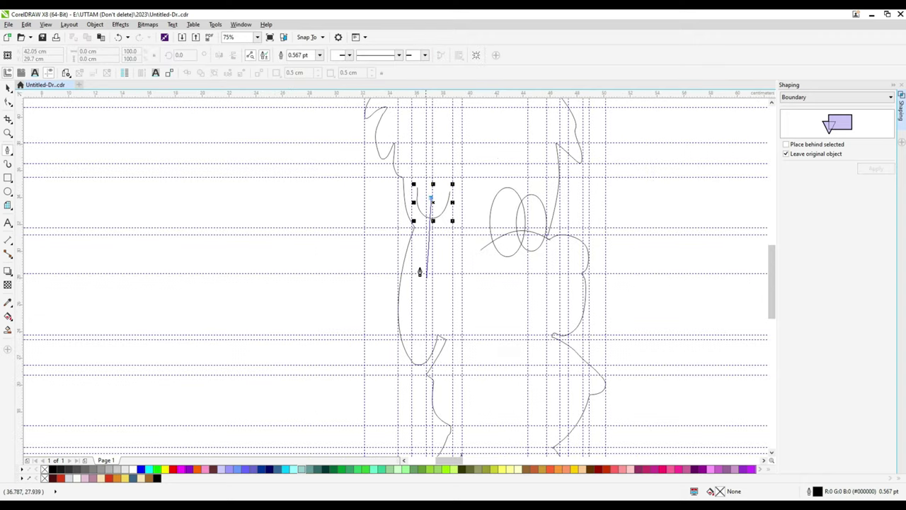
scroll(425, 212, up, 2)
click(442, 131)
click(435, 264)
click(458, 364)
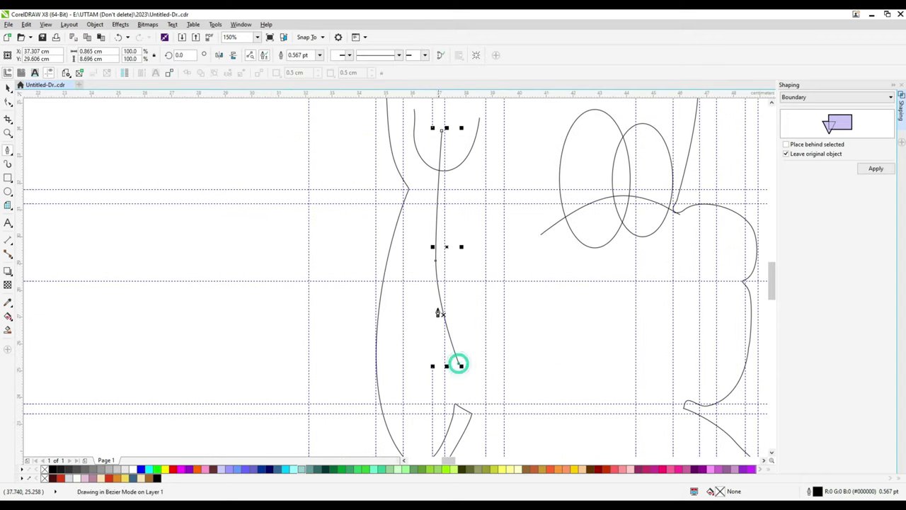
scroll(446, 261, up, 2)
scroll(424, 264, down, 2)
key(space)
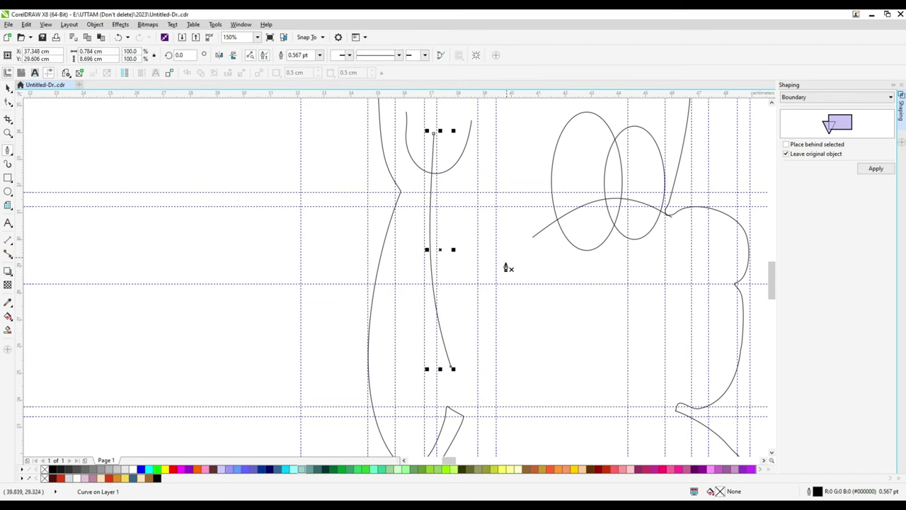
Draw a curve that crosses the lower end of the bowed line and sweeps past the tip of the left arm loop.
click(470, 243)
click(437, 341)
click(438, 388)
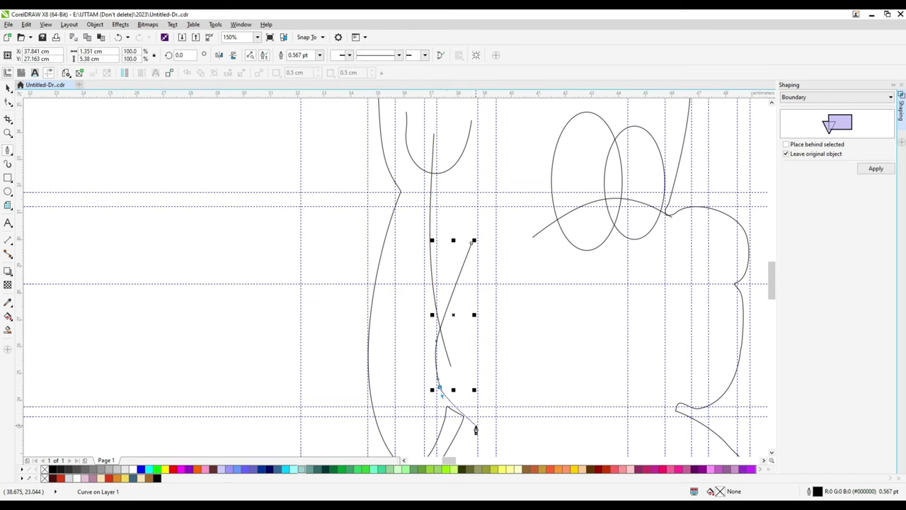
scroll(479, 429, up, 2)
click(491, 429)
key(F10)
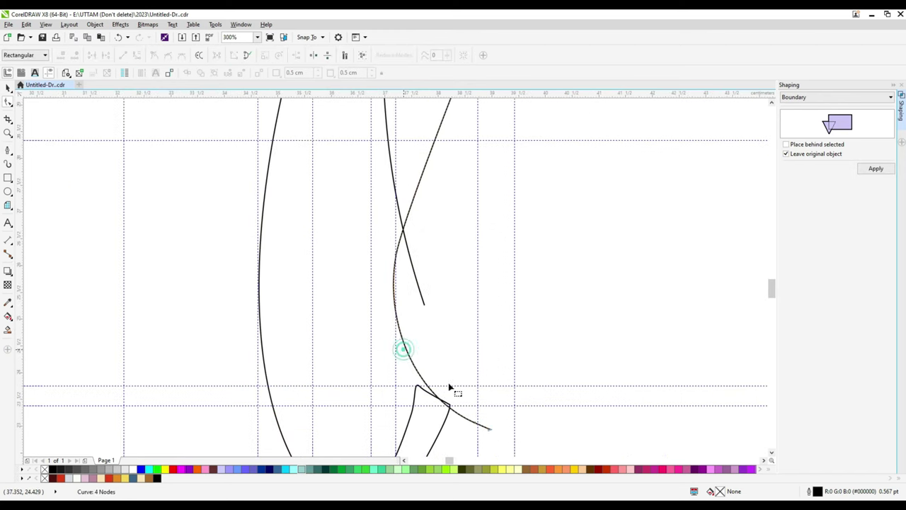
Extend the end of the sweeping curve slightly and delete its surplus nodes to smooth it.
scroll(455, 389, up, 2)
mouse_move(440, 234)
mouse_down()
mouse_move(456, 236)
mouse_move(445, 245)
mouse_up()
click(443, 237)
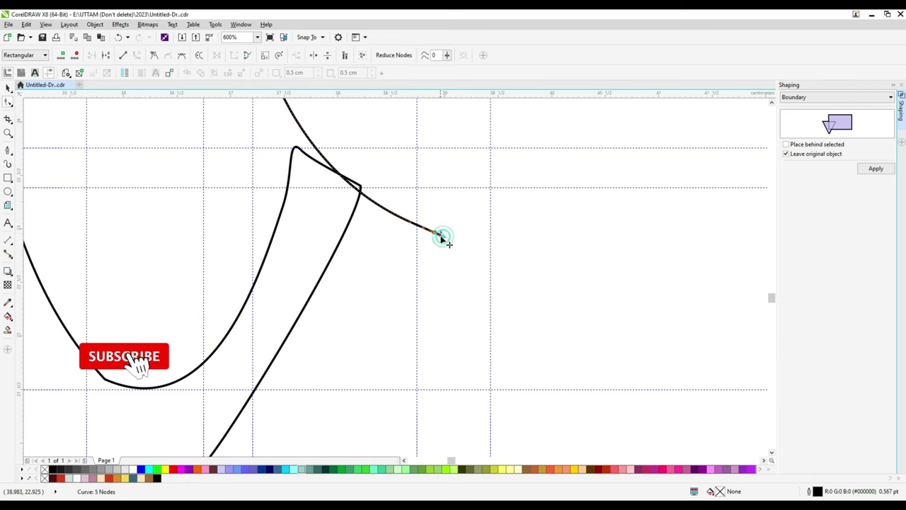
double_click(409, 223)
scroll(461, 245, down, 3)
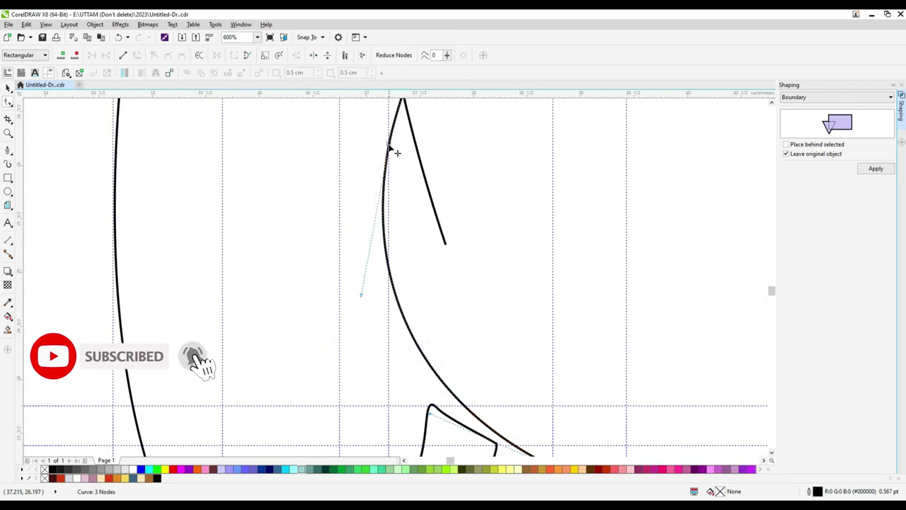
Draw an arch about 5.2 cm wide and 2.1 cm tall starting at the tip of the left arm loop, and smooth its nodes.
click(7, 150)
click(486, 347)
scroll(503, 259, up, 1)
scroll(534, 255, down, 2)
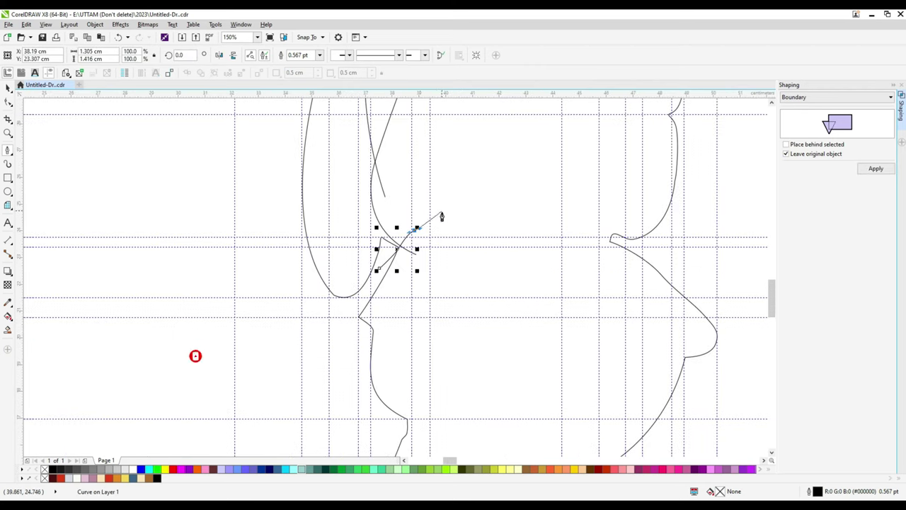
click(470, 215)
key(F10)
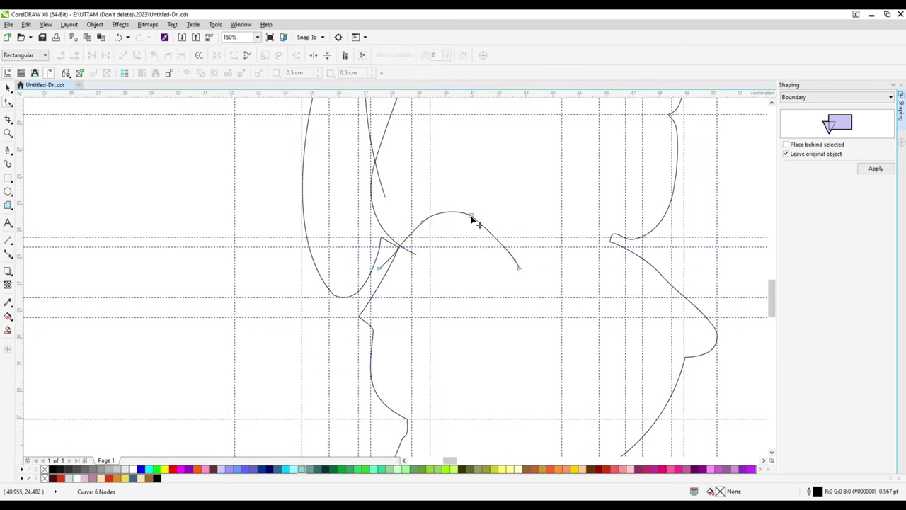
Draw a long curve from the arch's right end up to the notch in the right contour below the ellipses.
click(8, 150)
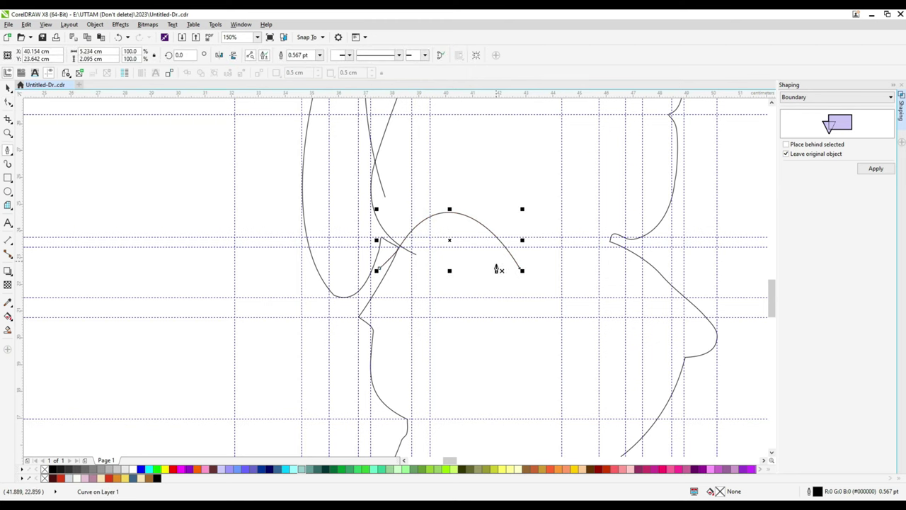
mouse_move(498, 266)
mouse_down()
mouse_move(562, 251)
mouse_move(564, 218)
mouse_move(516, 360)
mouse_up()
scroll(559, 212, up, 3)
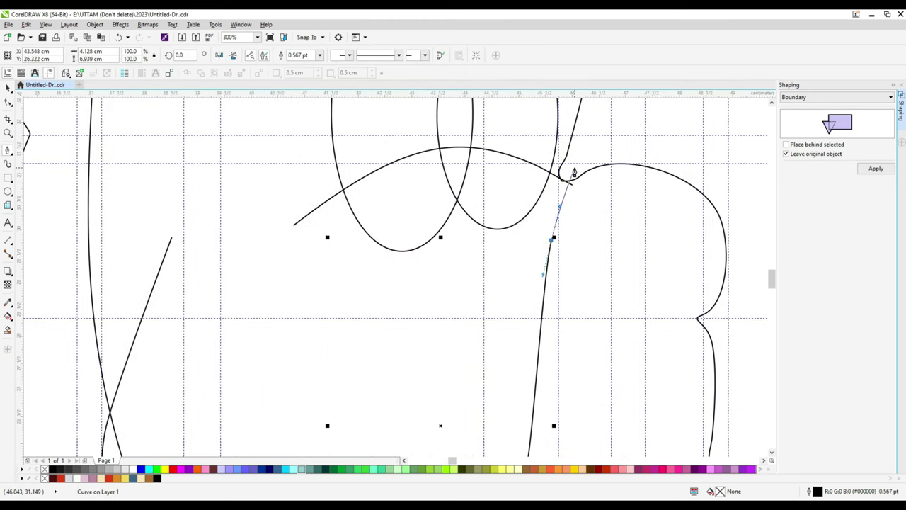
click(573, 173)
key(F10)
scroll(552, 262, down, 3)
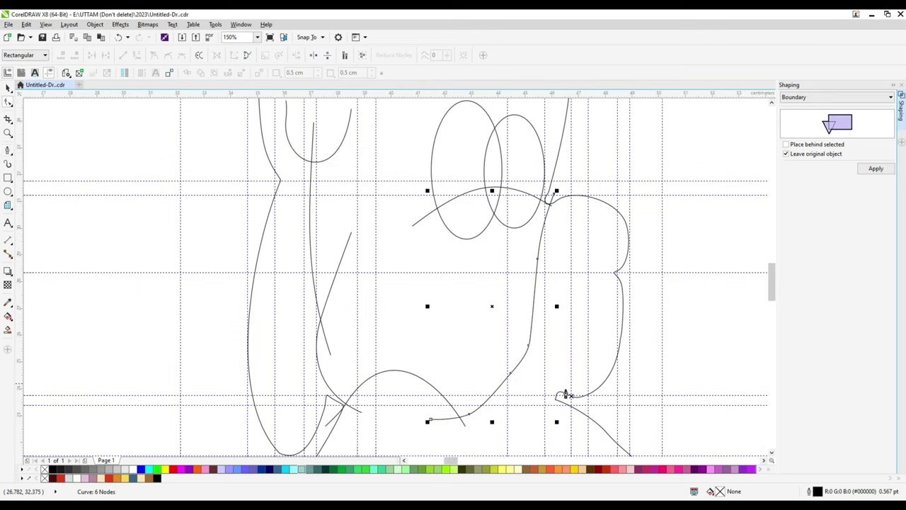
Draw a curve about 3.2 cm wide and 4.4 cm tall following the inside of the right arm loop, and refine its nodes.
key(F5)
scroll(536, 377, up, 1)
click(498, 368)
click(523, 393)
drag(577, 410, 602, 405)
drag(665, 222, 663, 172)
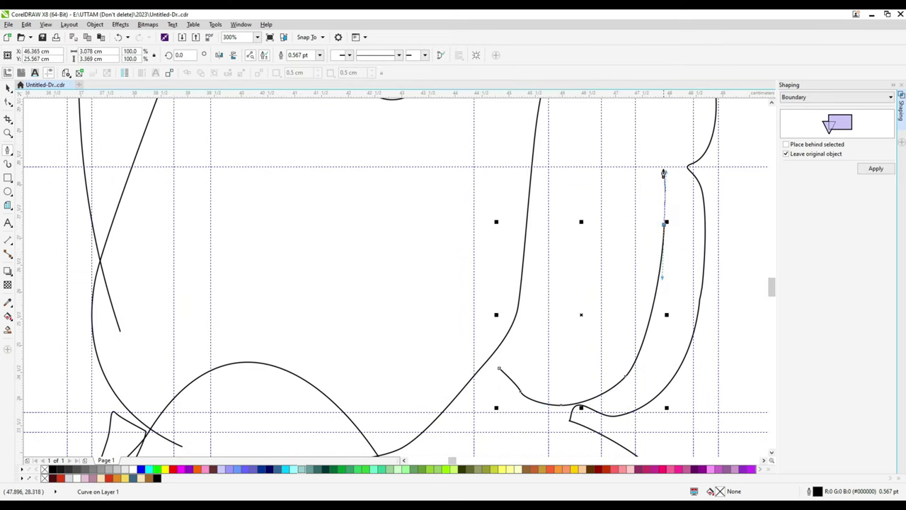
click(8, 101)
scroll(665, 294, down, 1)
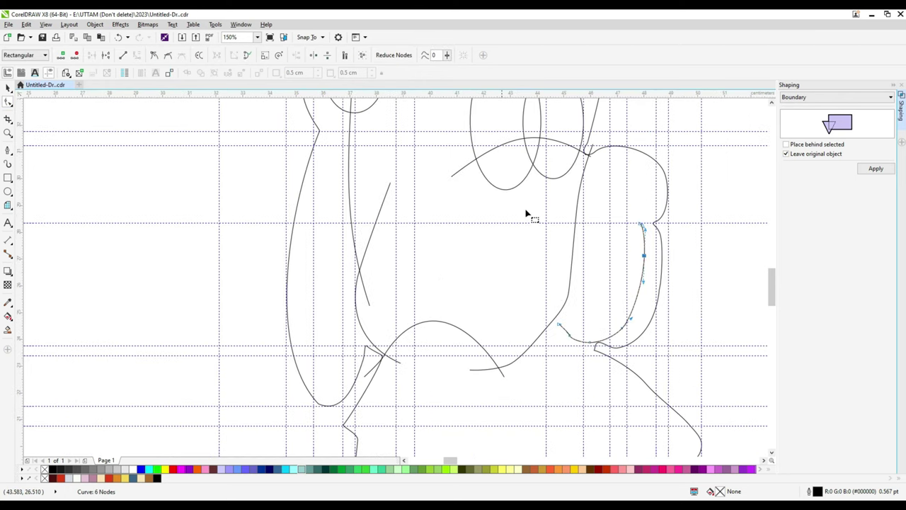
Draw a gently sloping curve from the corner below the left arm loop down to the middle of the body.
scroll(526, 213, down, 1)
key(F5)
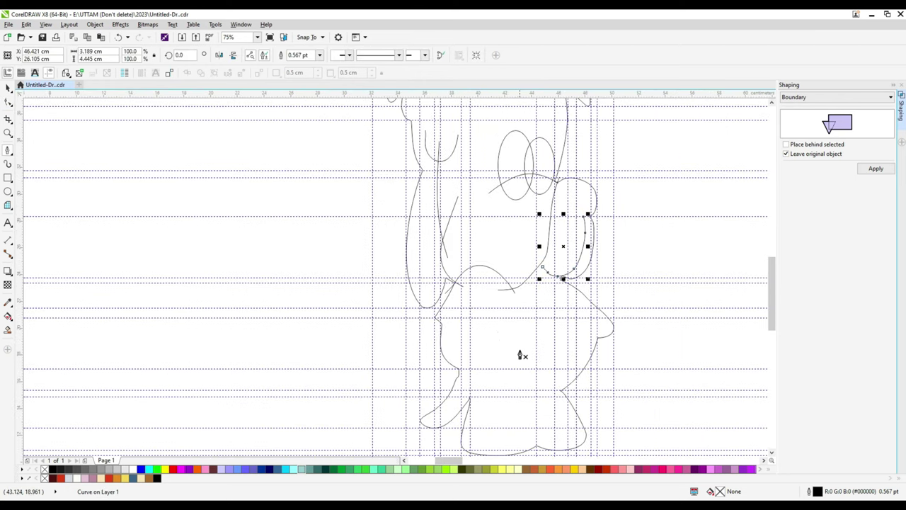
scroll(452, 353, up, 2)
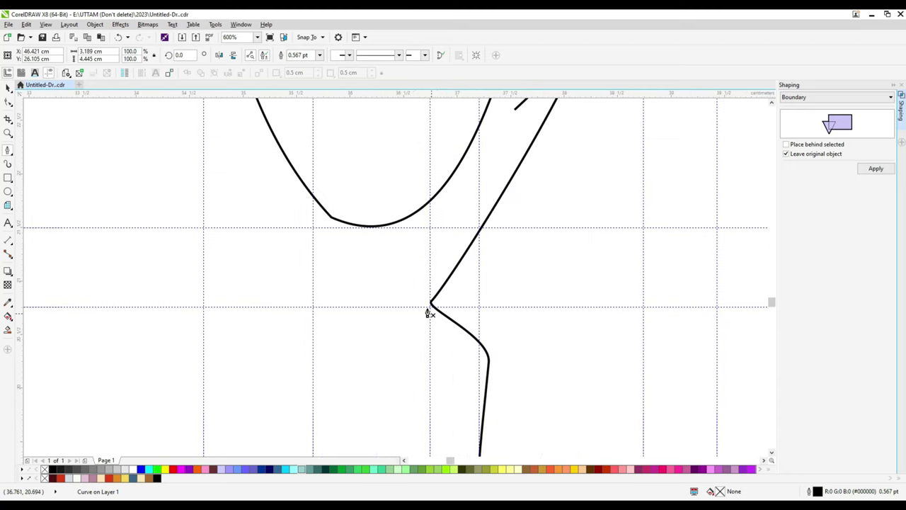
click(428, 313)
scroll(488, 358, down, 1)
click(496, 357)
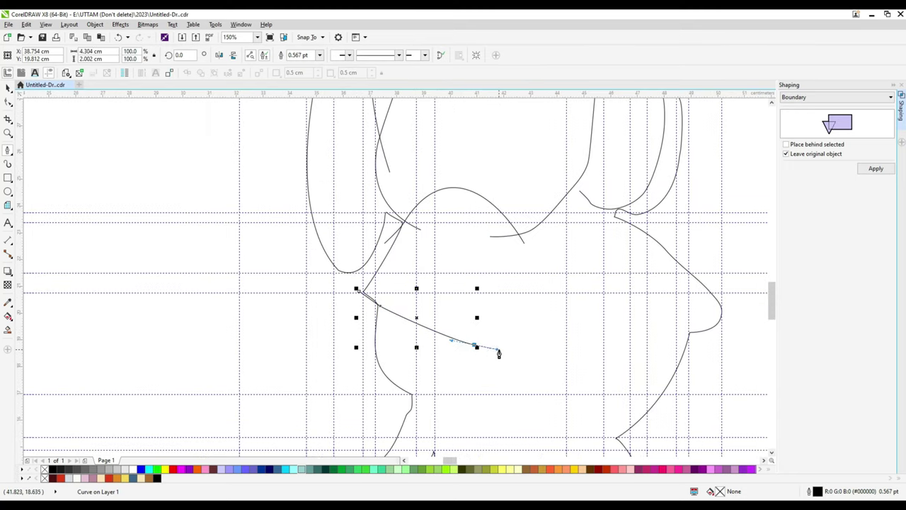
Draw a second curve from the end of the sloping curve, rising across the body past the right contour.
scroll(499, 344, up, 1)
scroll(488, 338, down, 1)
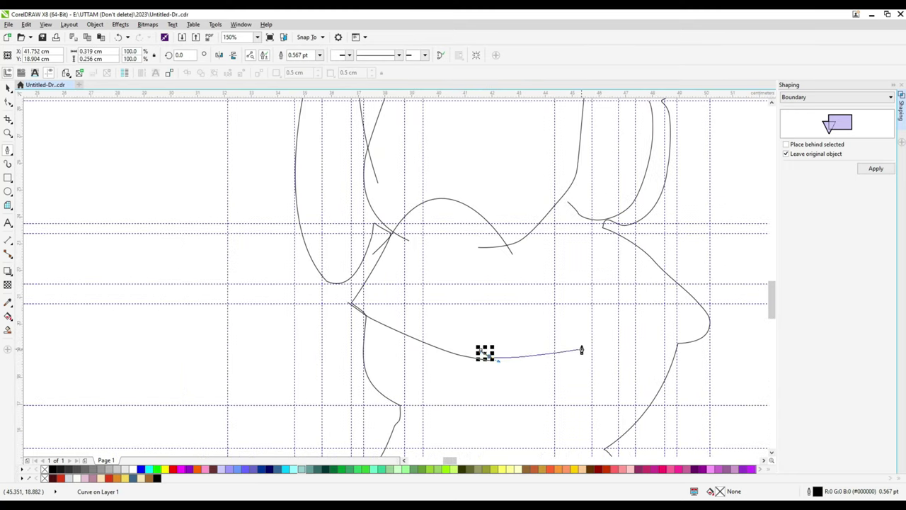
drag(623, 292, 624, 291)
scroll(679, 279, up, 1)
click(712, 271)
Draw a curve about 6.6 cm wide and 2.3 cm tall above the rising one, from the right contour down toward the body's middle.
click(634, 217)
drag(412, 263, 405, 267)
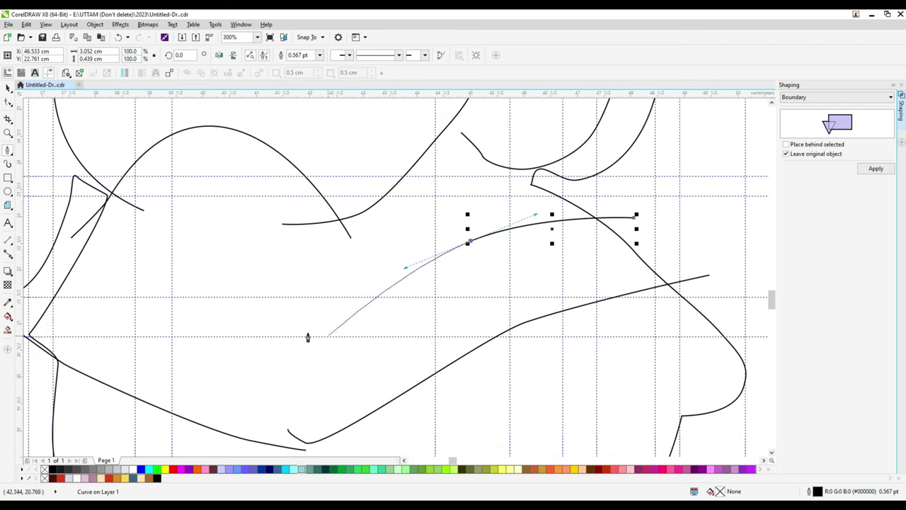
click(284, 340)
scroll(424, 292, down, 2)
Draw a dipping curve about 3.7 cm wide and 1.4 cm tall from the lower face contour up to the right arm loop, and smooth it.
scroll(469, 240, up, 3)
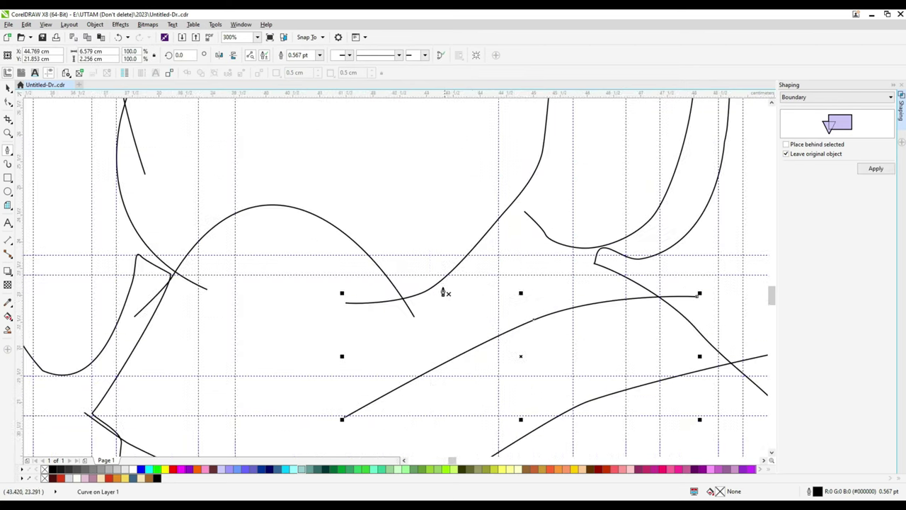
click(420, 274)
click(491, 322)
click(679, 298)
scroll(588, 252, down, 1)
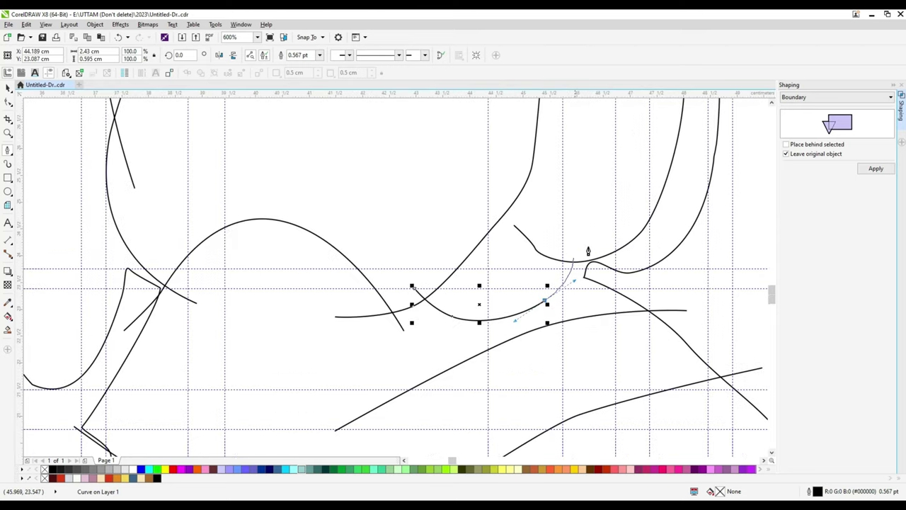
click(8, 103)
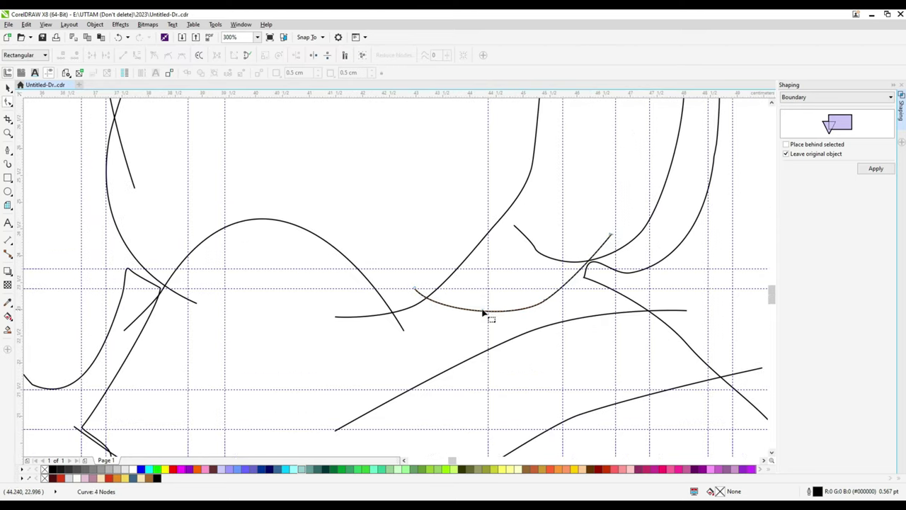
scroll(486, 316, up, 1)
scroll(538, 325, down, 1)
scroll(538, 324, down, 3)
Draw a wavy curve across the body below the sloping and rising curves, ending just past the right contour.
key(F5)
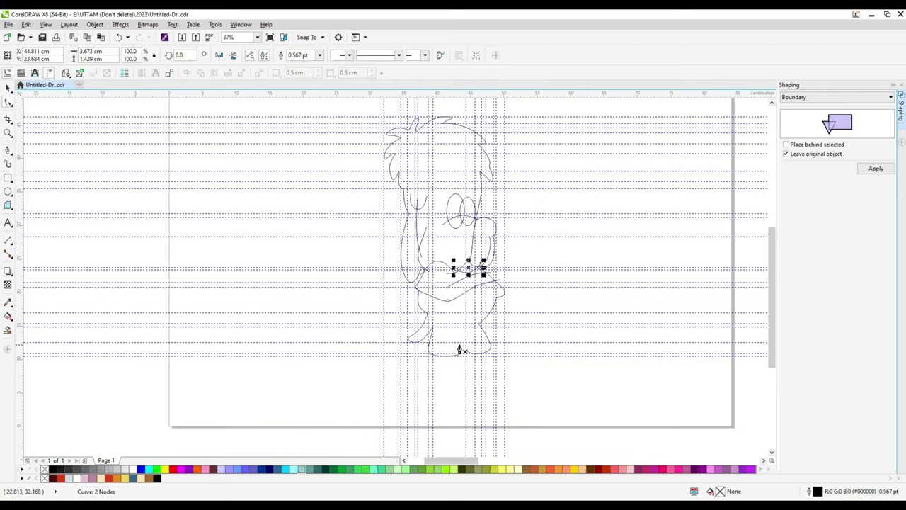
scroll(449, 334, up, 1)
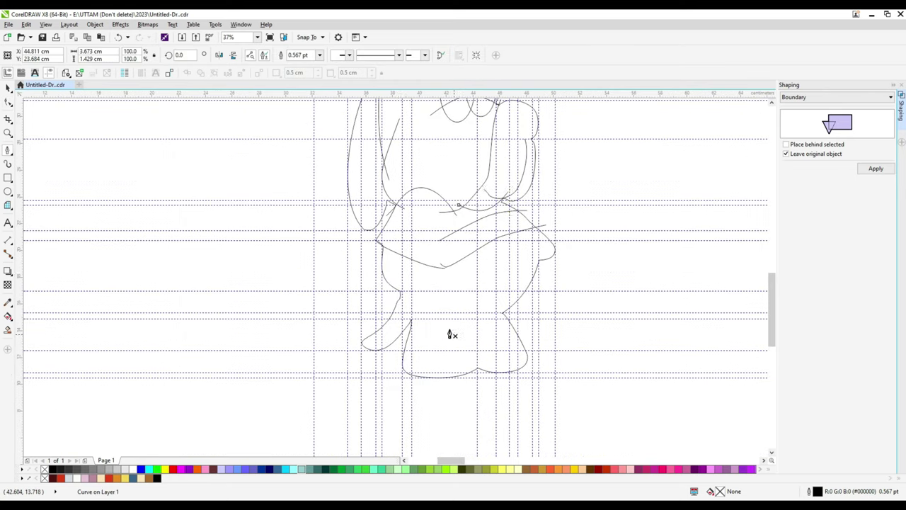
scroll(399, 278, up, 1)
click(366, 267)
click(445, 285)
drag(555, 247, 583, 244)
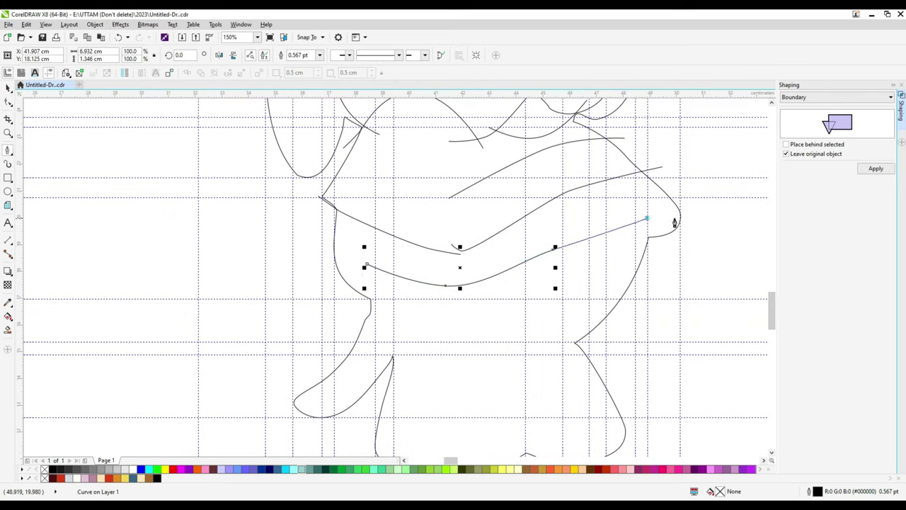
Reshape the rising body curve by moving its right end node and deleting a surplus node.
click(666, 174)
key(F10)
scroll(648, 187, up, 1)
drag(679, 156, 668, 163)
click(522, 202)
key(Delete)
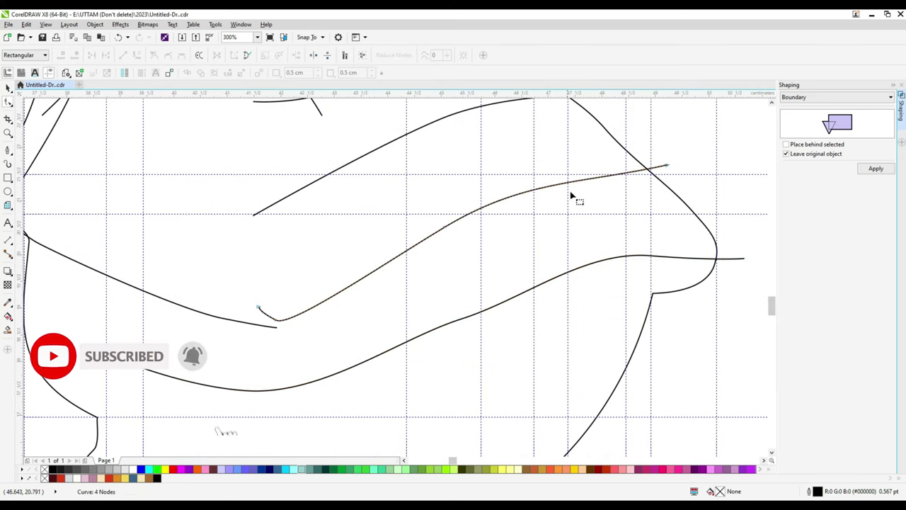
Smooth the new wavy lower body curve by adjusting its nodes near the right contour and middle.
click(743, 259)
drag(624, 265, 619, 260)
scroll(522, 293, down, 3)
scroll(494, 278, up, 3)
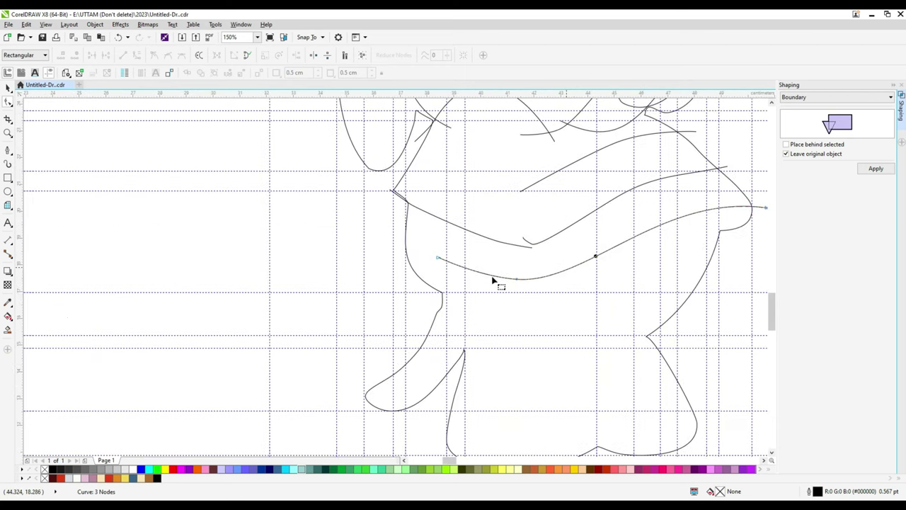
scroll(423, 281, down, 3)
scroll(461, 259, up, 2)
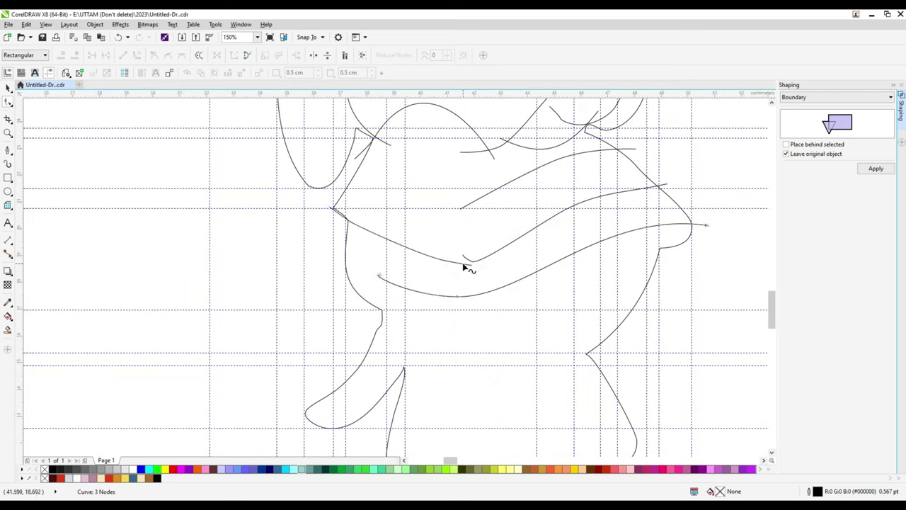
Adjust the sloping and rising body curves where they meet in the middle so they flow together more evenly.
scroll(472, 262, up, 8)
mouse_move(471, 260)
mouse_down()
mouse_move(449, 206)
mouse_move(479, 262)
mouse_move(496, 237)
mouse_move(411, 208)
mouse_move(390, 184)
mouse_move(489, 235)
mouse_up()
scroll(449, 231, down, 10)
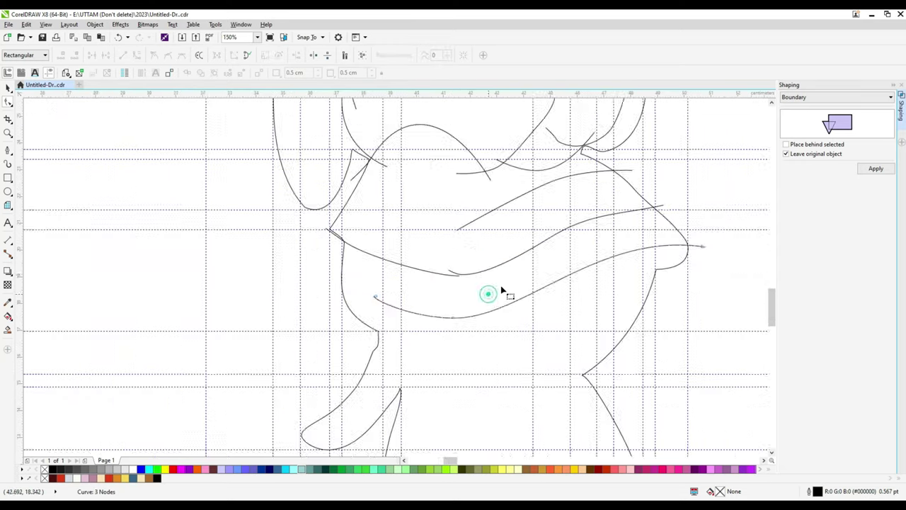
Draw a double-arched curve above the two eye ellipses, with a larger left arch and a smaller right arch.
key(space)
scroll(380, 253, up, 4)
key(F5)
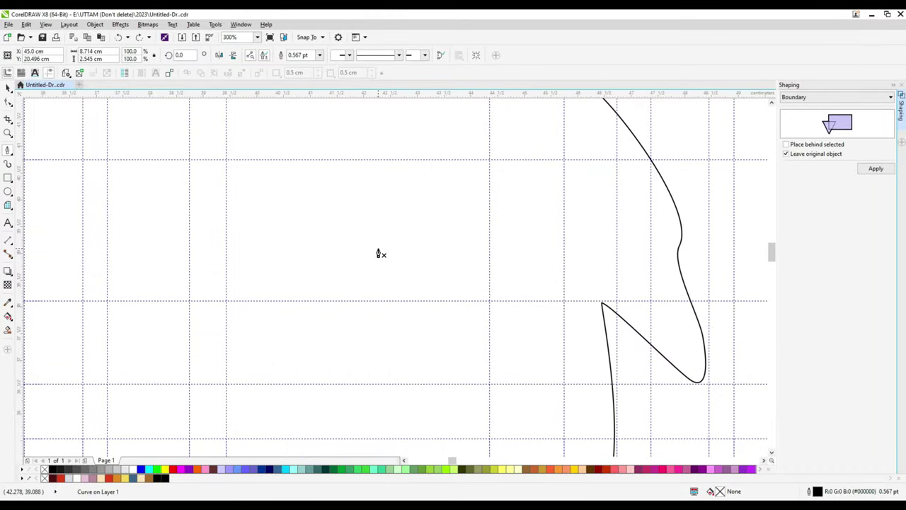
scroll(425, 311, down, 2)
click(382, 386)
click(405, 332)
click(442, 339)
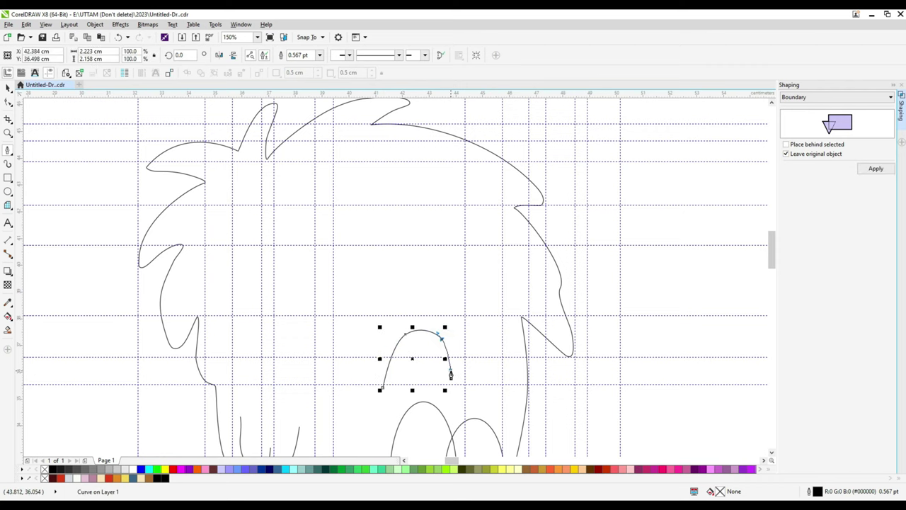
click(510, 411)
Refine the double-arched curve above the eyes by adjusting its nodes, rounding the left arch and narrowing the right one.
key(F10)
drag(500, 385, 501, 386)
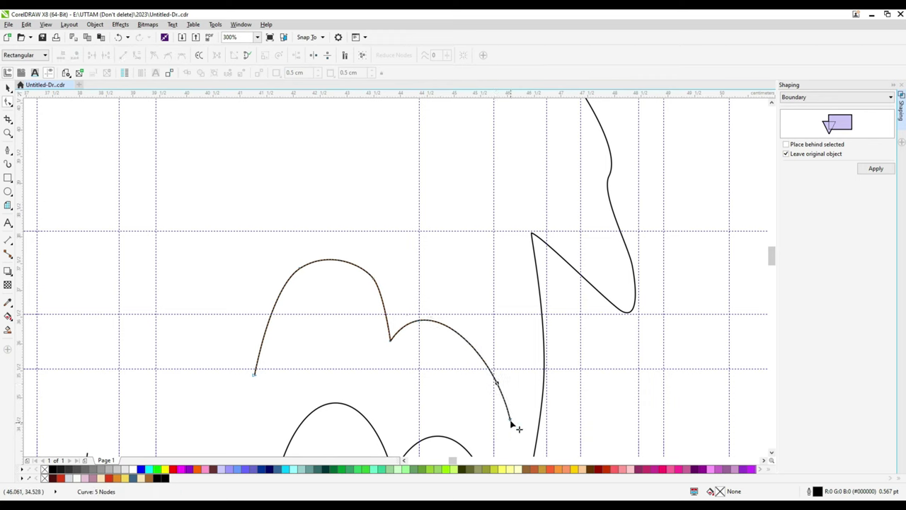
click(463, 358)
scroll(447, 338, up, 2)
double_click(296, 219)
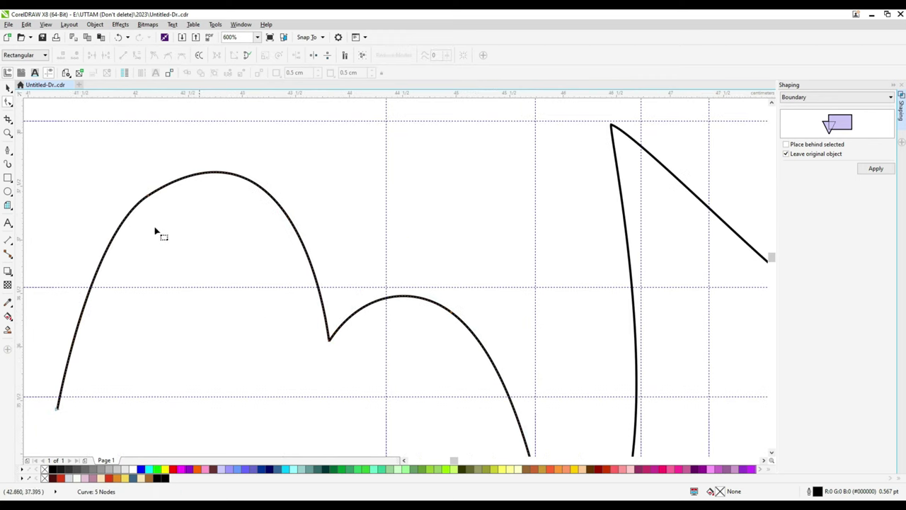
scroll(312, 284, down, 2)
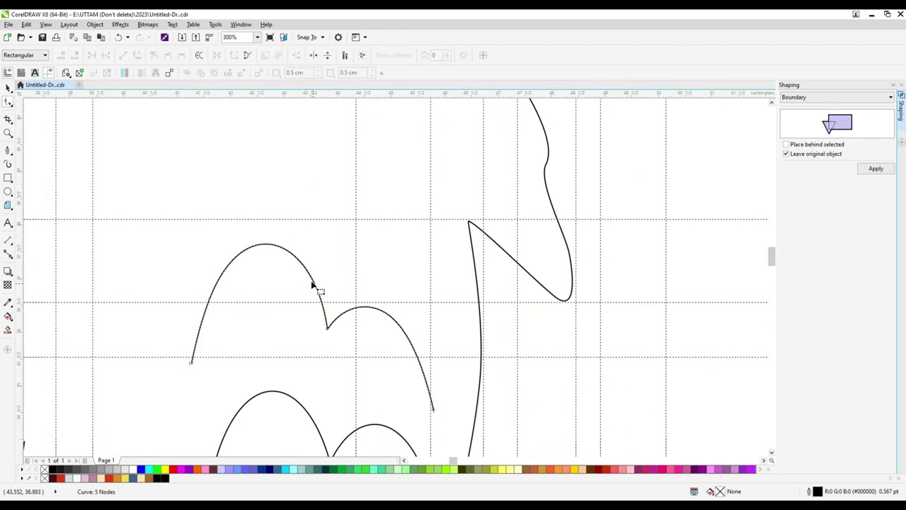
double_click(268, 246)
click(373, 329)
drag(338, 347, 382, 311)
scroll(344, 337, up, 2)
click(203, 160)
scroll(394, 307, down, 2)
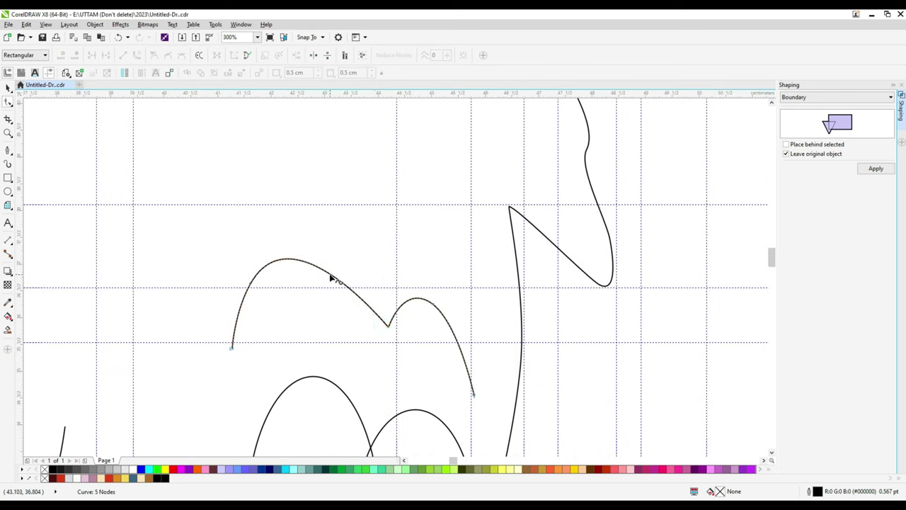
Smooth the curve inside the right arm loop by adjusting and removing nodes along its lower bend.
scroll(376, 257, down, 2)
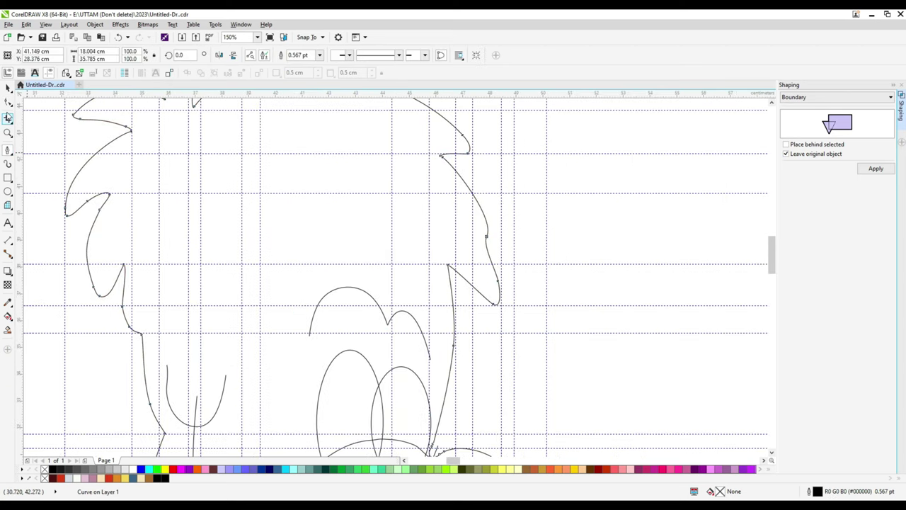
scroll(413, 385, down, 3)
scroll(381, 385, up, 6)
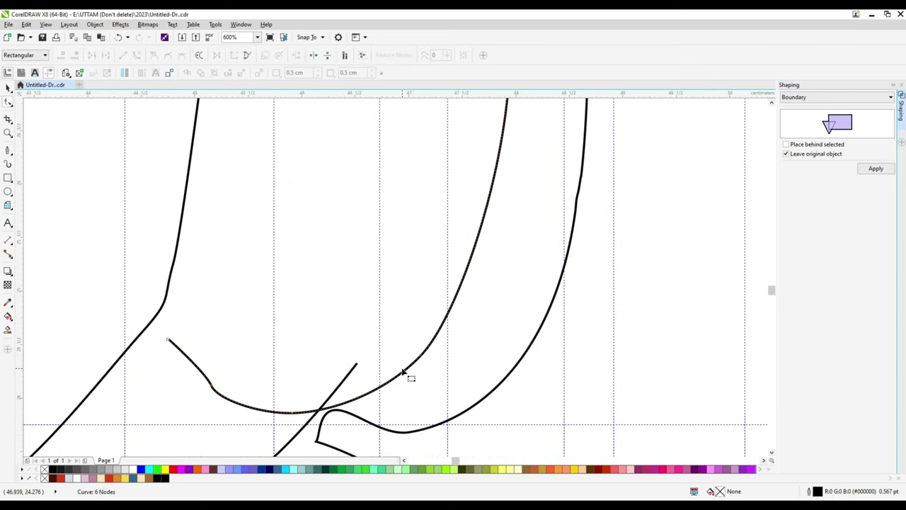
scroll(402, 371, down, 1)
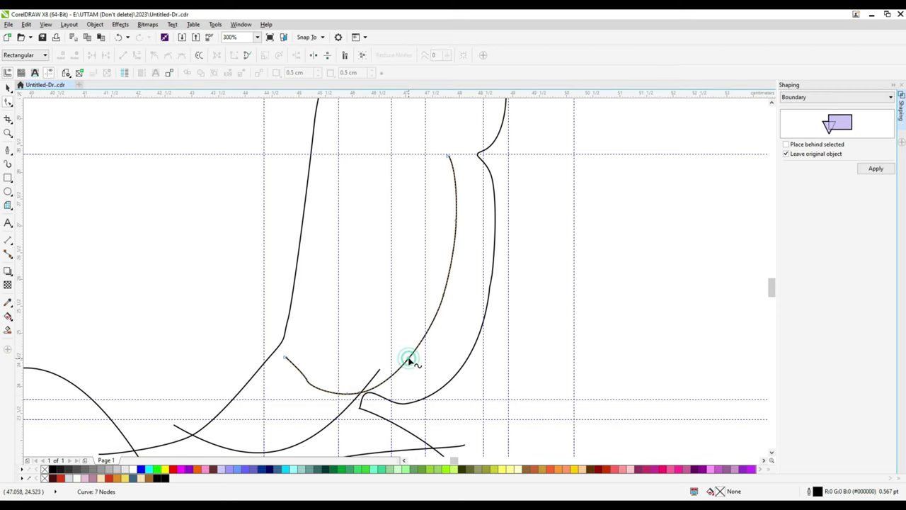
scroll(418, 347, up, 1)
scroll(461, 297, down, 1)
double_click(457, 308)
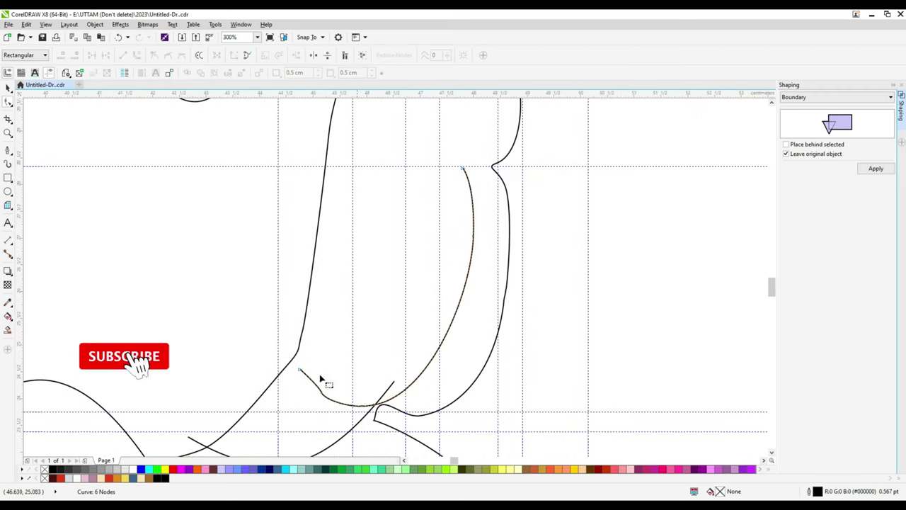
click(317, 390)
scroll(304, 380, up, 1)
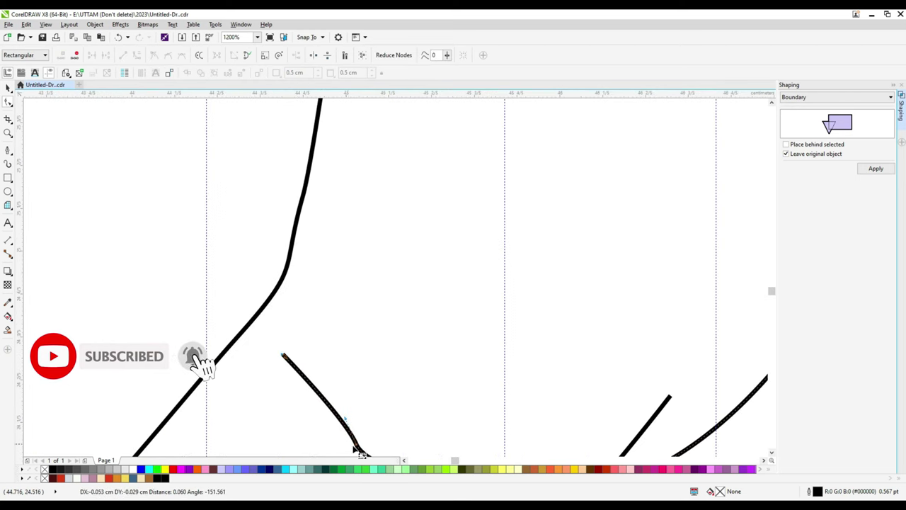
scroll(380, 338, down, 3)
Draw a second, taller double-arched curve above the first one, with its valley between the two eyes.
key(F5)
scroll(400, 222, down, 1)
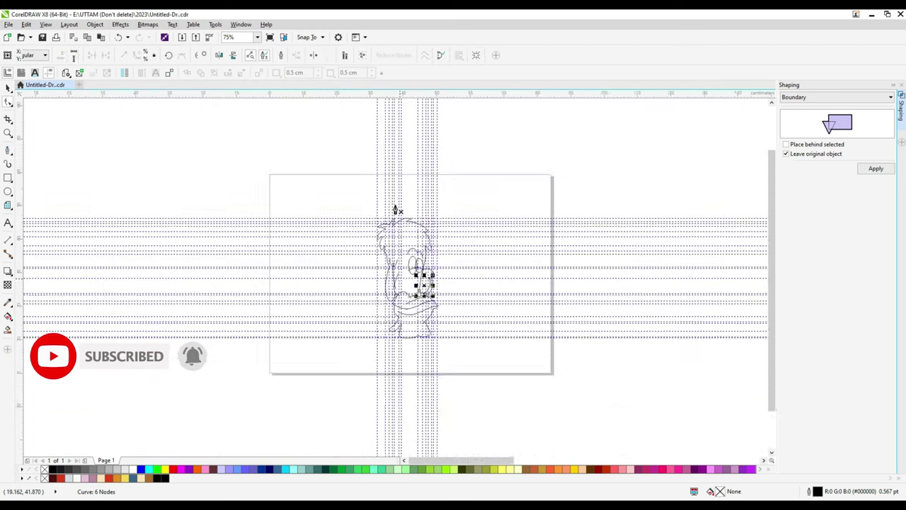
scroll(422, 293, up, 2)
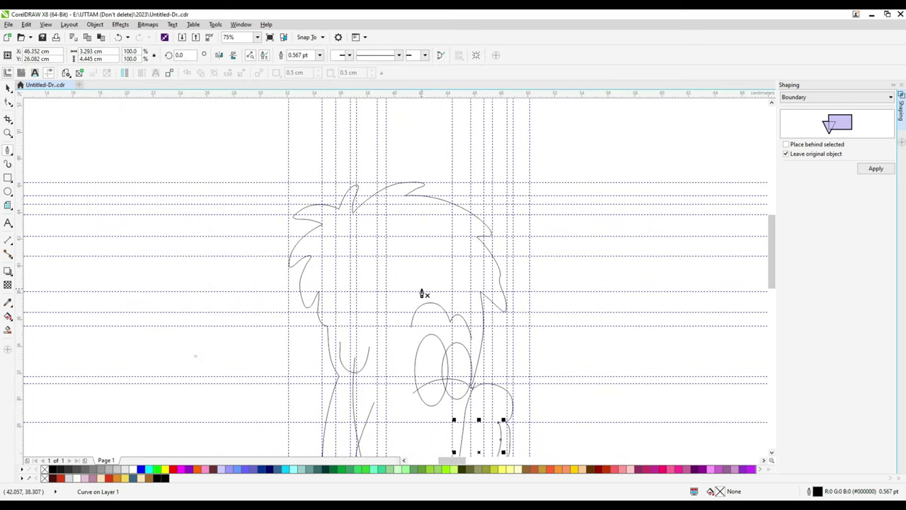
scroll(419, 295, up, 2)
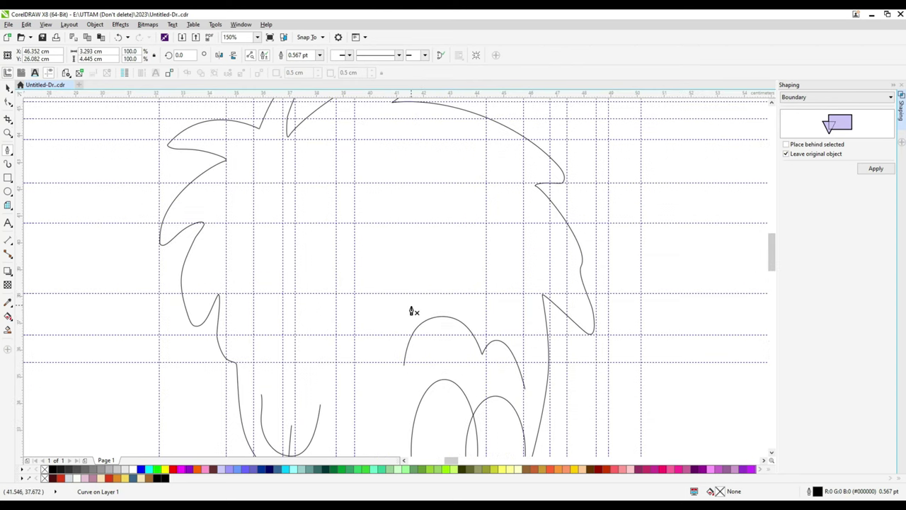
click(411, 305)
drag(459, 235, 472, 254)
key(ctrl+z)
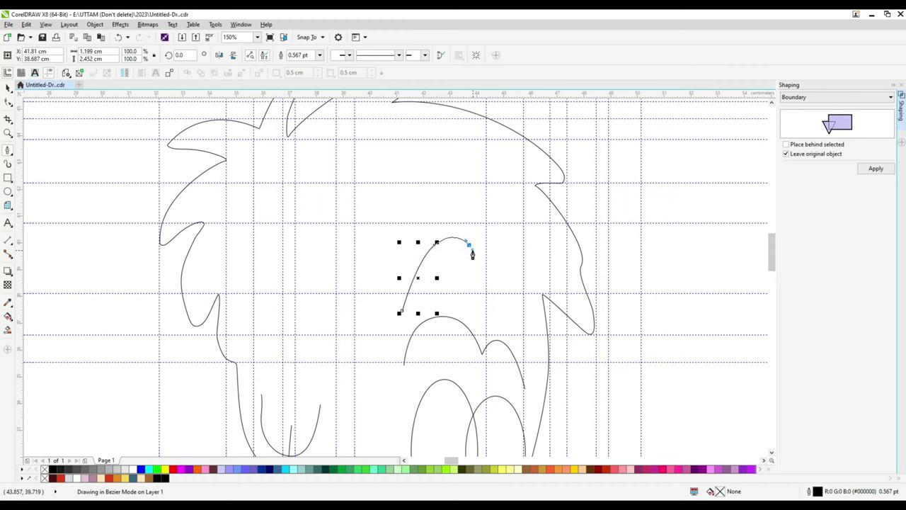
click(476, 292)
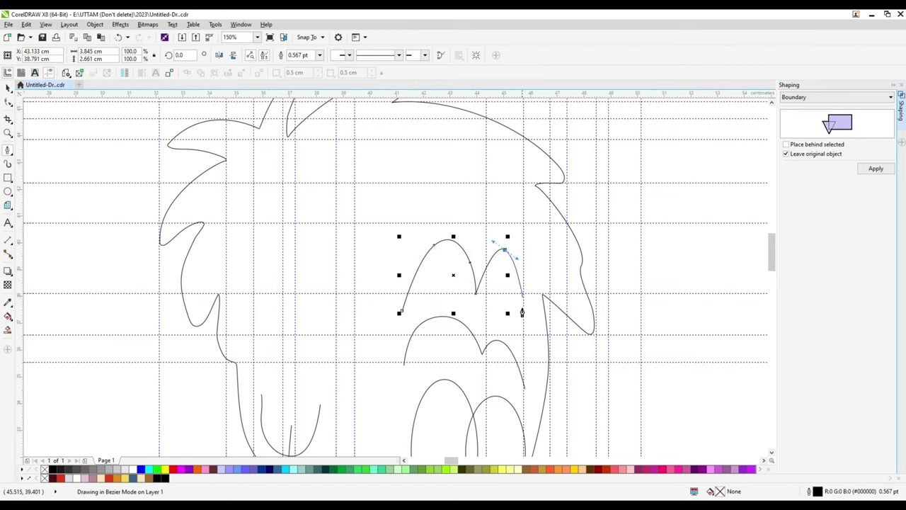
Lower and round the right arch of the topmost double-arched curve, deleting a surplus node.
scroll(496, 300, up, 2)
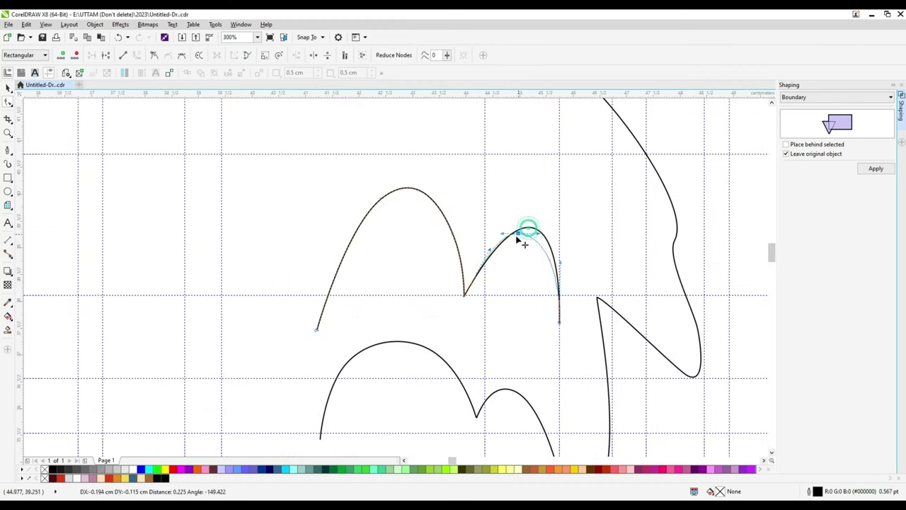
click(500, 263)
key(Delete)
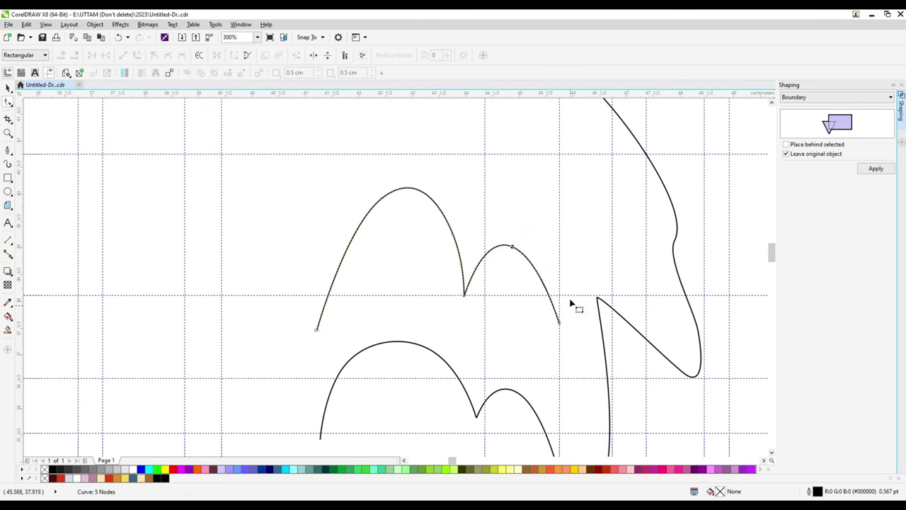
scroll(442, 261, down, 2)
key(space)
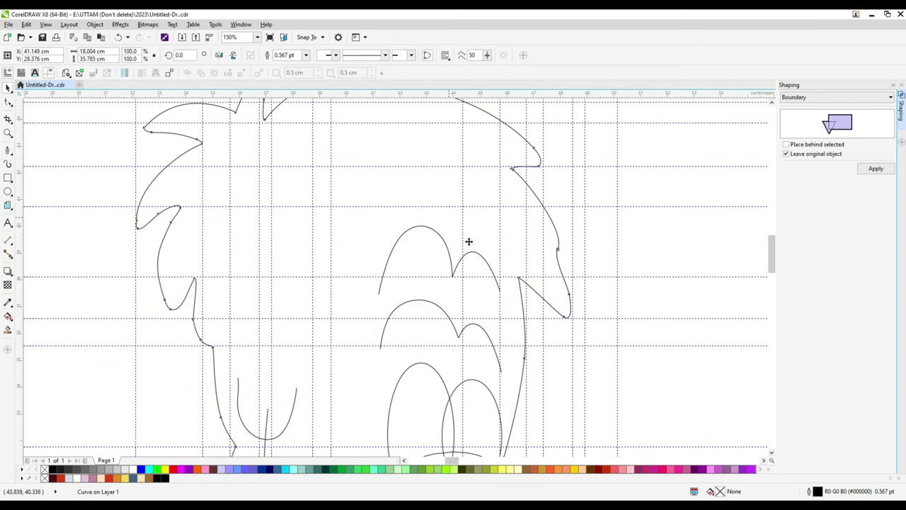
scroll(319, 215, down, 2)
scroll(425, 240, down, 1)
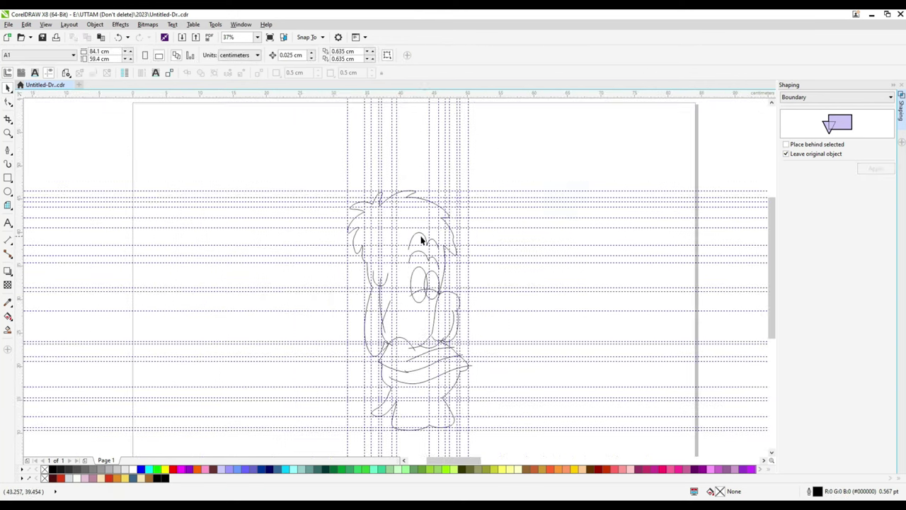
scroll(378, 215, up, 1)
key(F5)
scroll(378, 216, up, 1)
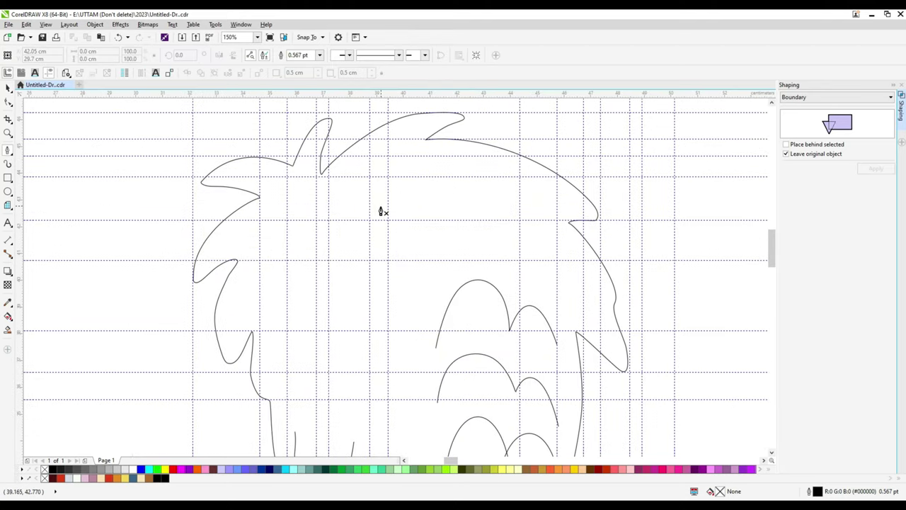
scroll(361, 166, up, 1)
scroll(330, 166, down, 2)
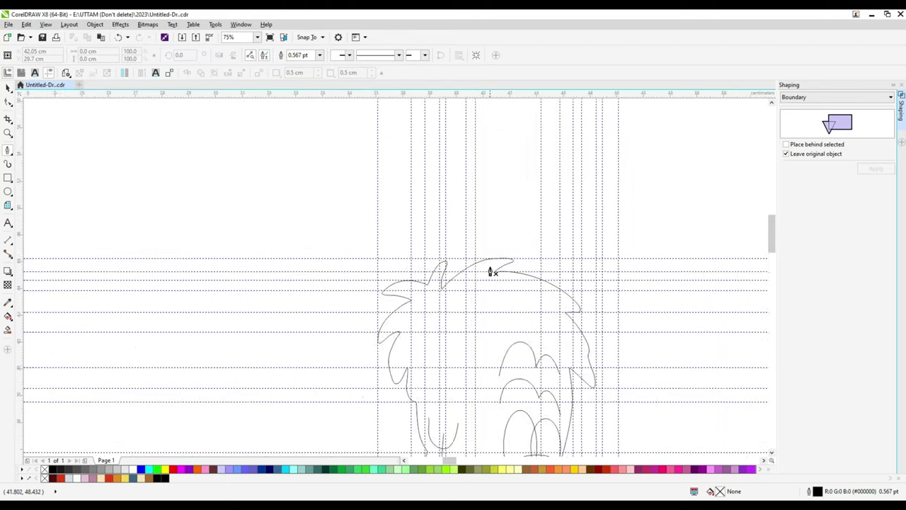
scroll(491, 269, up, 2)
Reshape the topmost double-arched curve, shifting its left end outward and adjusting its nodes for a smooth left arch.
key(space)
scroll(337, 228, down, 1)
key(F10)
click(471, 346)
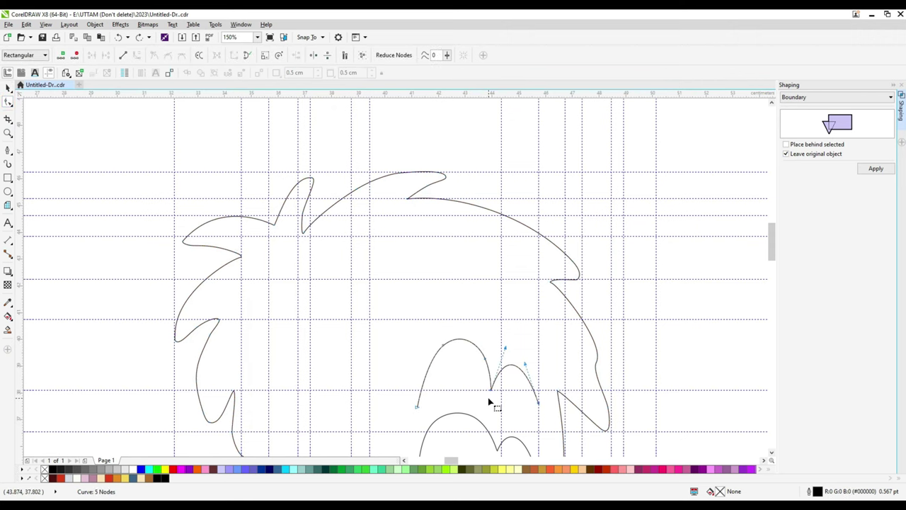
scroll(504, 395, up, 2)
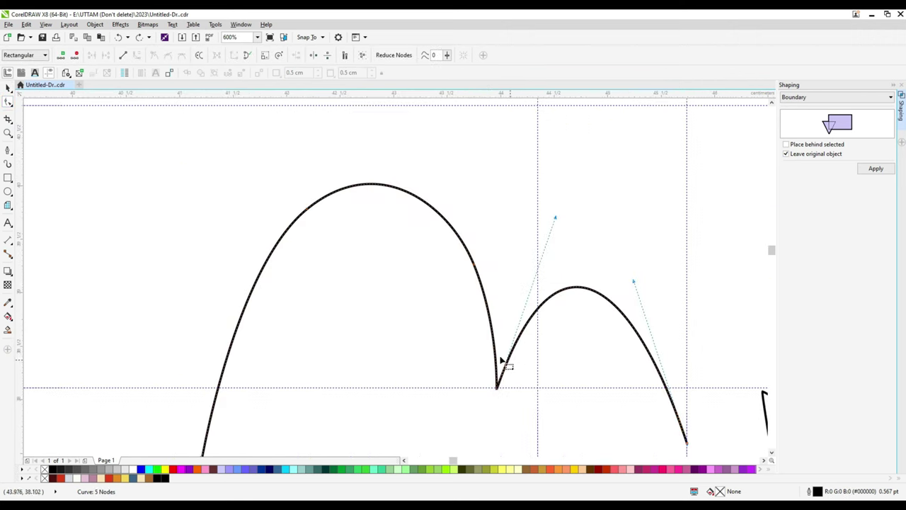
drag(558, 298, 615, 395)
scroll(621, 378, down, 1)
drag(430, 261, 465, 278)
double_click(509, 302)
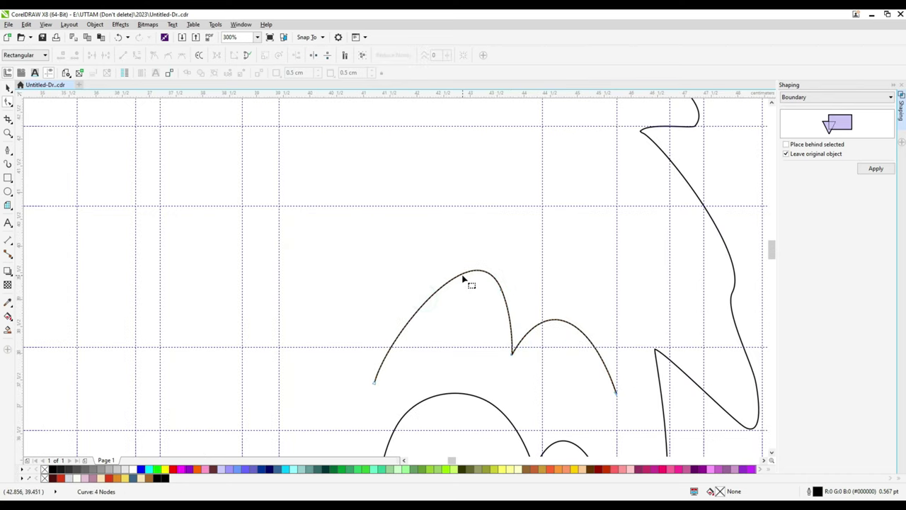
drag(377, 382, 368, 385)
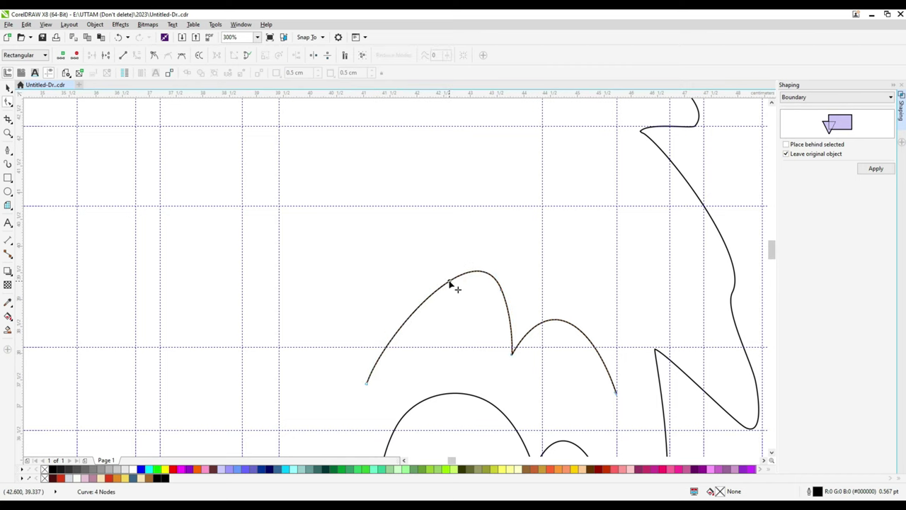
double_click(502, 291)
scroll(503, 347, down, 2)
scroll(448, 381, up, 2)
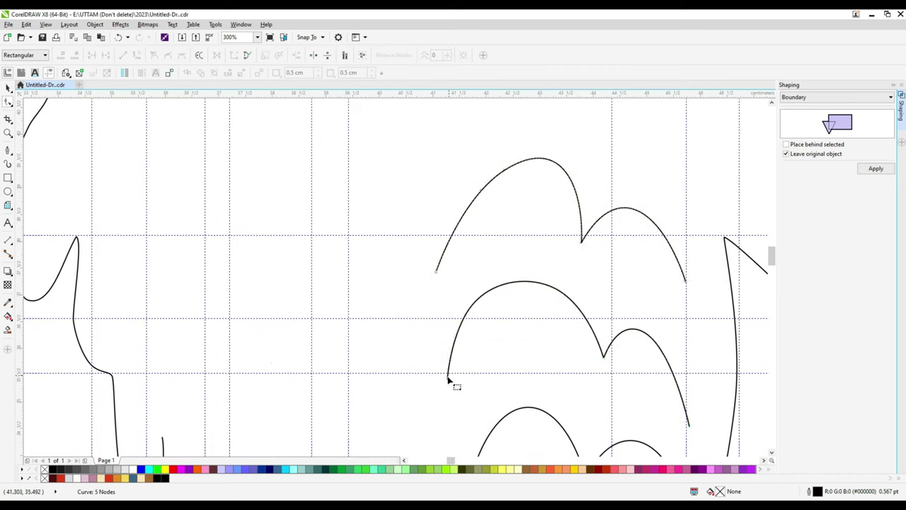
Widen the second double-arched curve by moving its left end outward, adjusting its valley and right end, and smoothing the left arch.
drag(599, 361, 596, 362)
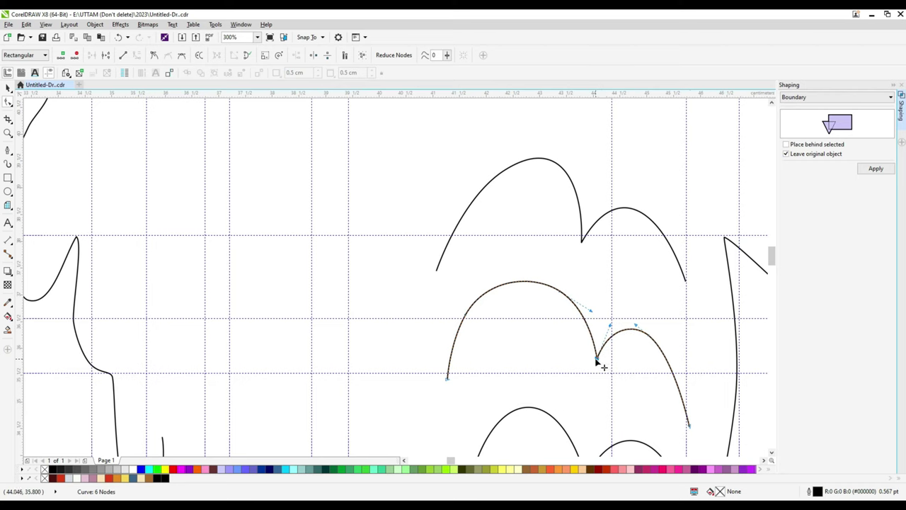
drag(691, 429, 685, 434)
drag(446, 378, 429, 379)
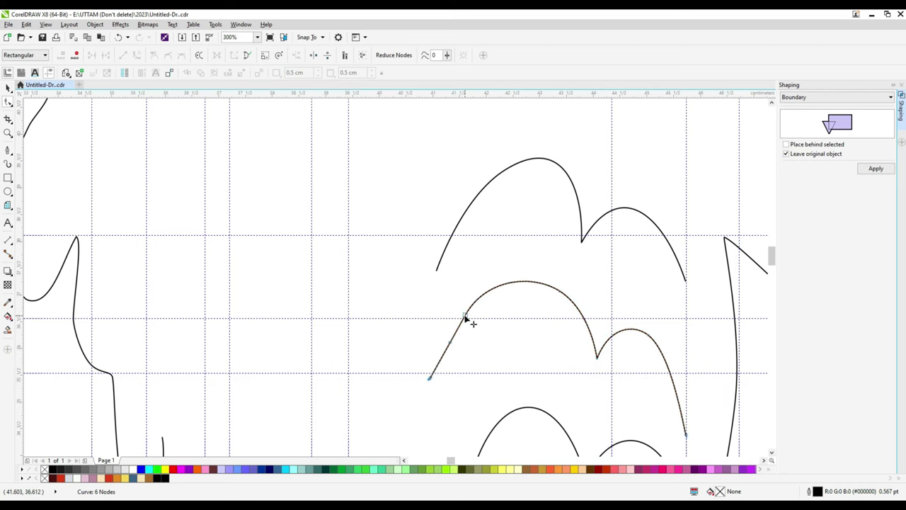
double_click(460, 313)
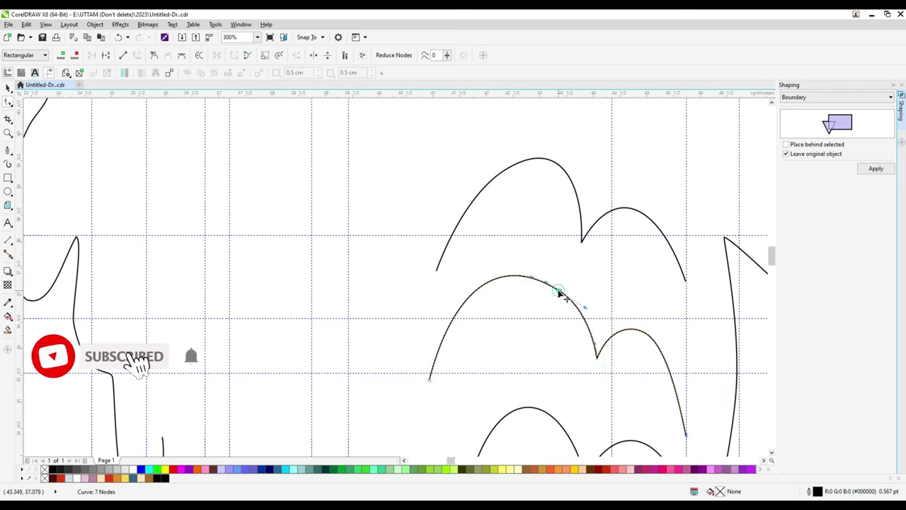
click(568, 265)
Adjust the two end nodes of the U-shaped curve at the top of the raised left arm.
click(365, 356)
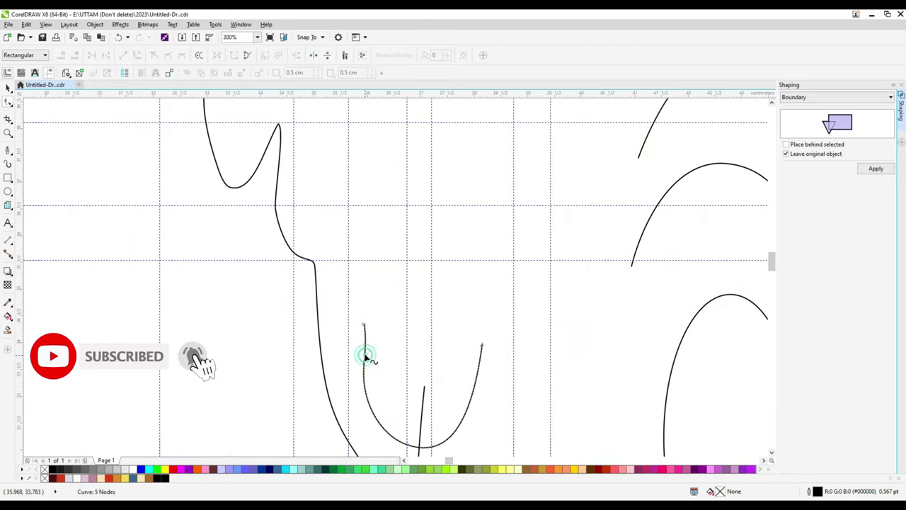
click(364, 323)
click(481, 344)
Split the curve crossing both eyes where the eyes overlap and extend its left half past the right half's end.
click(538, 342)
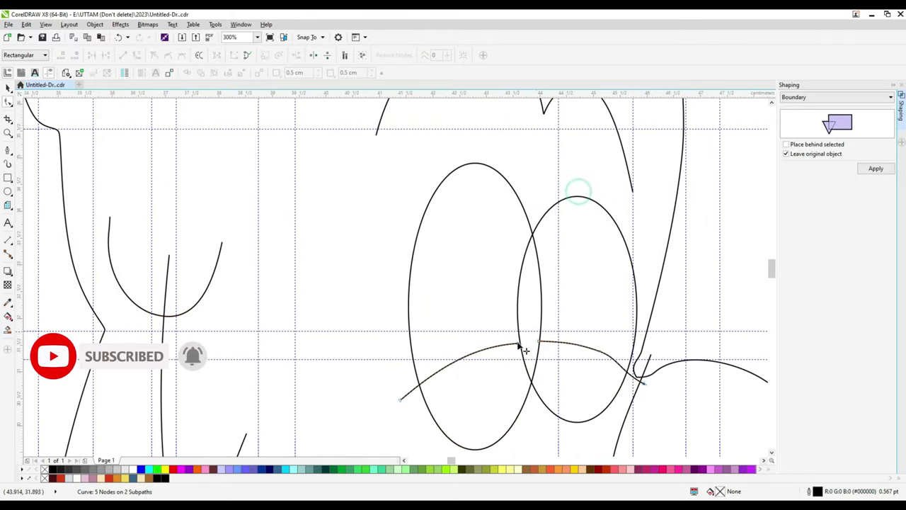
scroll(542, 320, up, 2)
click(522, 344)
scroll(545, 336, up, 2)
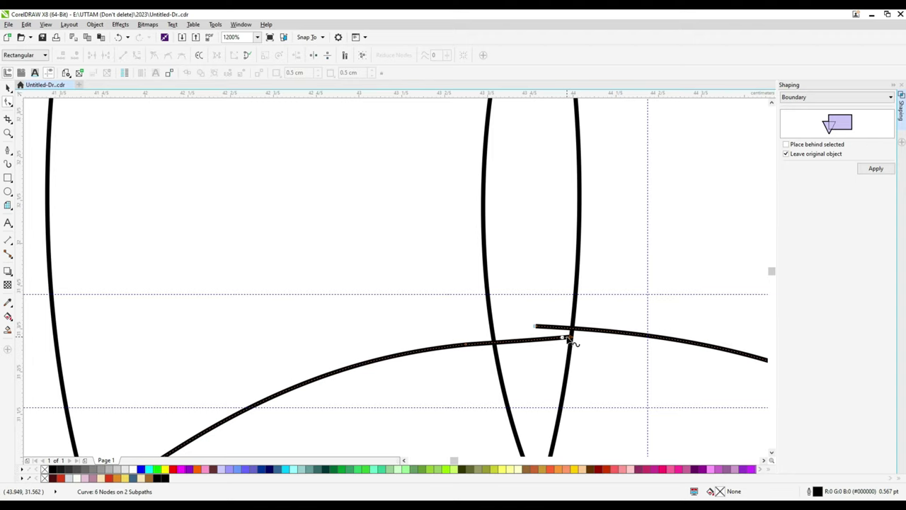
scroll(571, 340, down, 8)
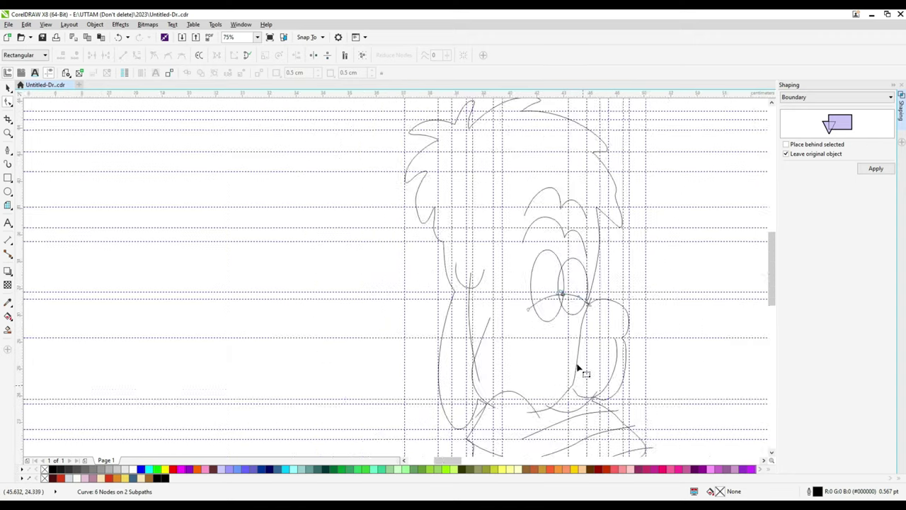
scroll(577, 368, up, 3)
scroll(543, 323, down, 6)
Draw the inner hairline from the left sideburn across the forehead to the right hair edge, with a spiky notch, and smooth its forehead arc.
key(space)
key(ctrl+a)
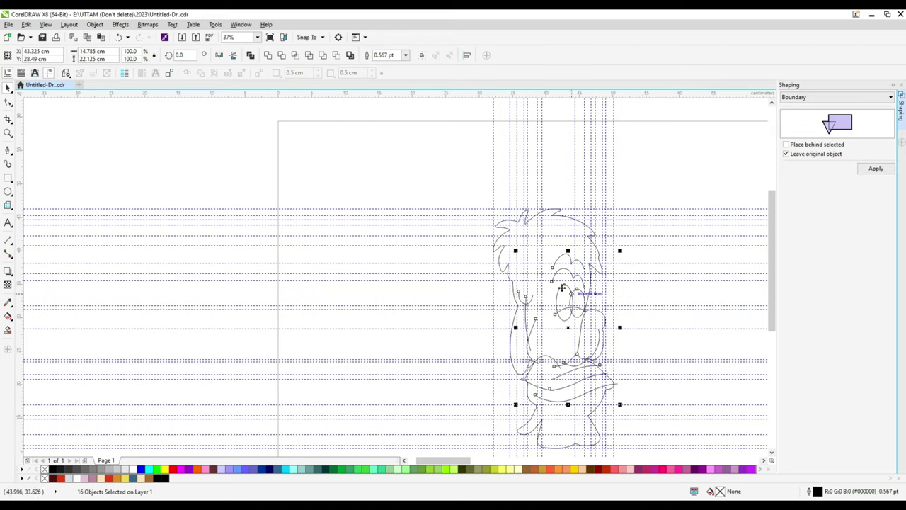
scroll(561, 288, up, 8)
key(F5)
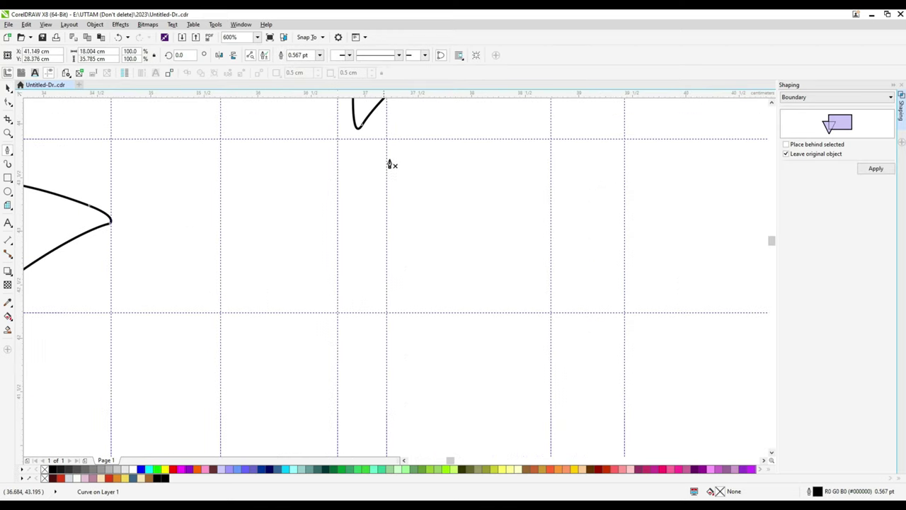
scroll(302, 395, down, 4)
click(320, 381)
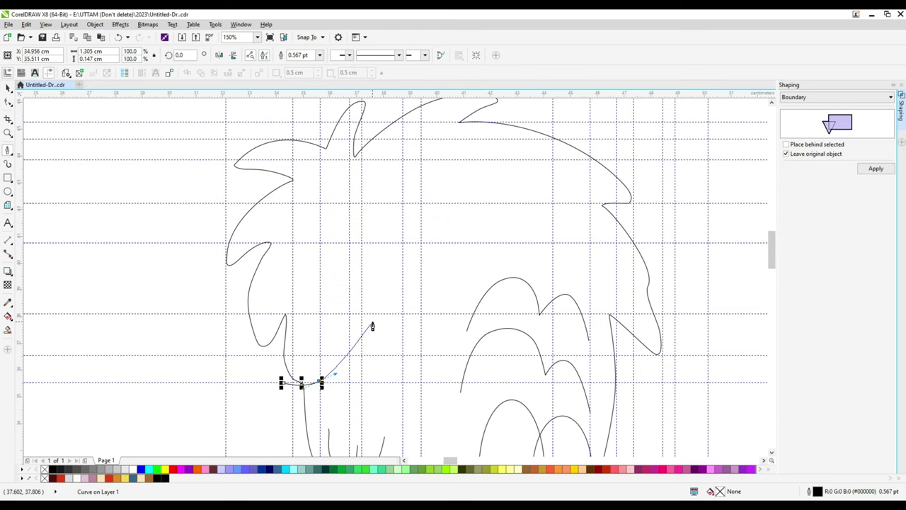
scroll(427, 298, up, 2)
drag(443, 325, 419, 268)
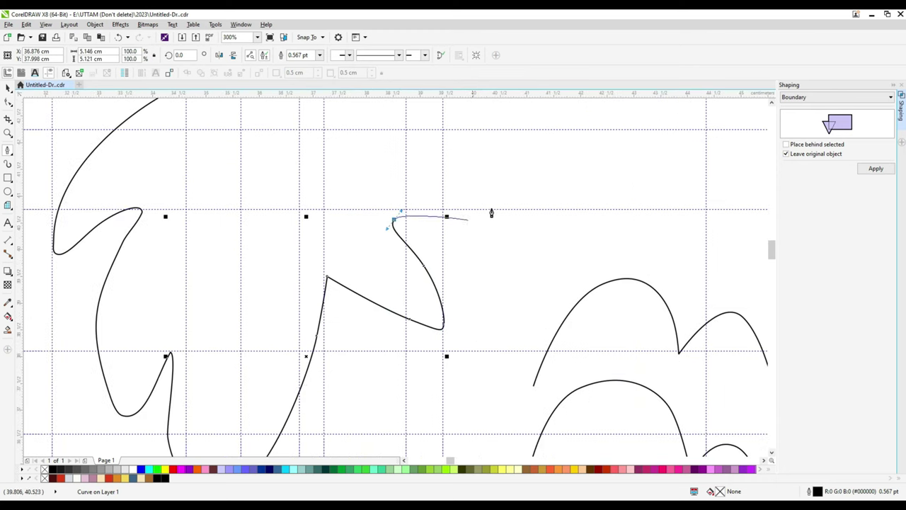
scroll(479, 213, down, 2)
drag(538, 240, 566, 262)
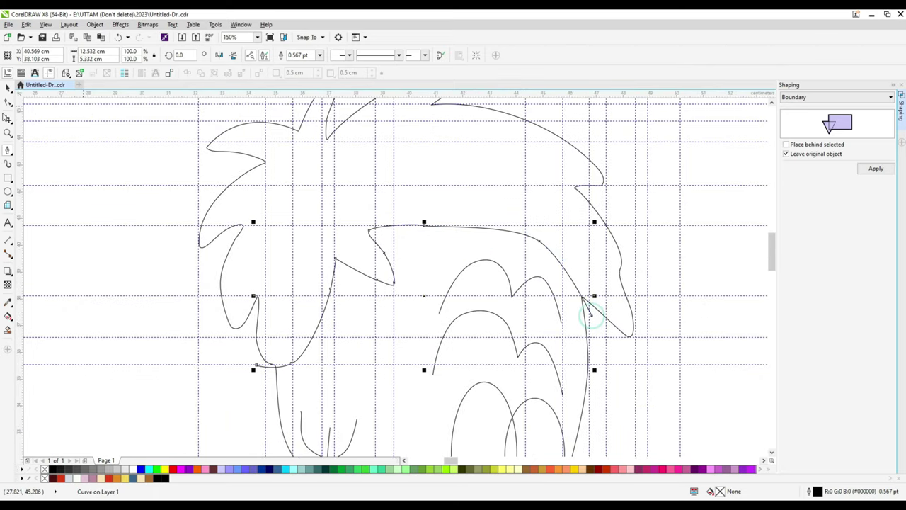
key(F10)
drag(467, 228, 506, 235)
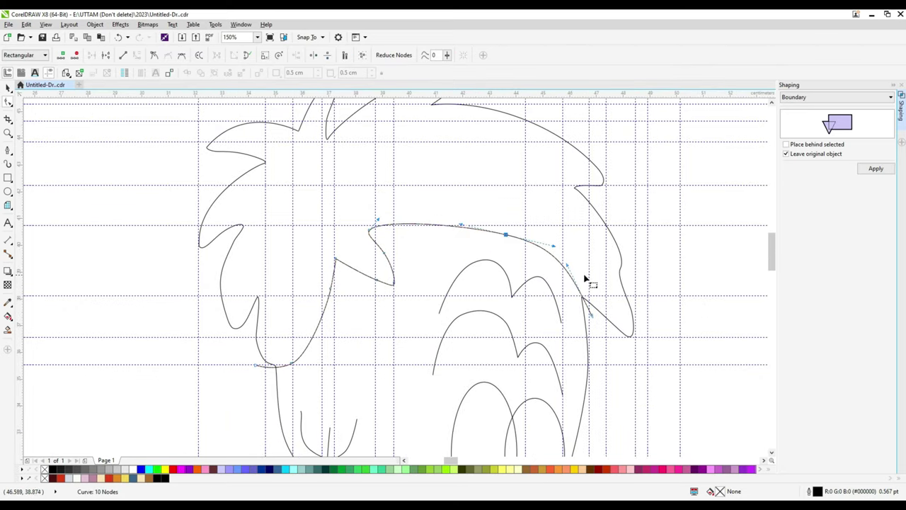
Draw a hair-strand curve from beside the fringe notch up along the inside of the hair to its top spike.
click(7, 151)
scroll(333, 304, up, 2)
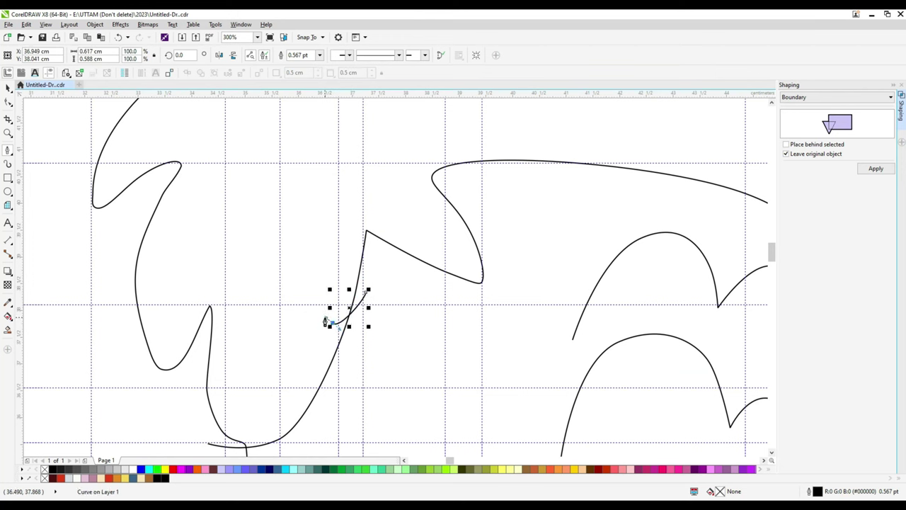
click(362, 297)
scroll(363, 296, down, 3)
scroll(326, 243, up, 2)
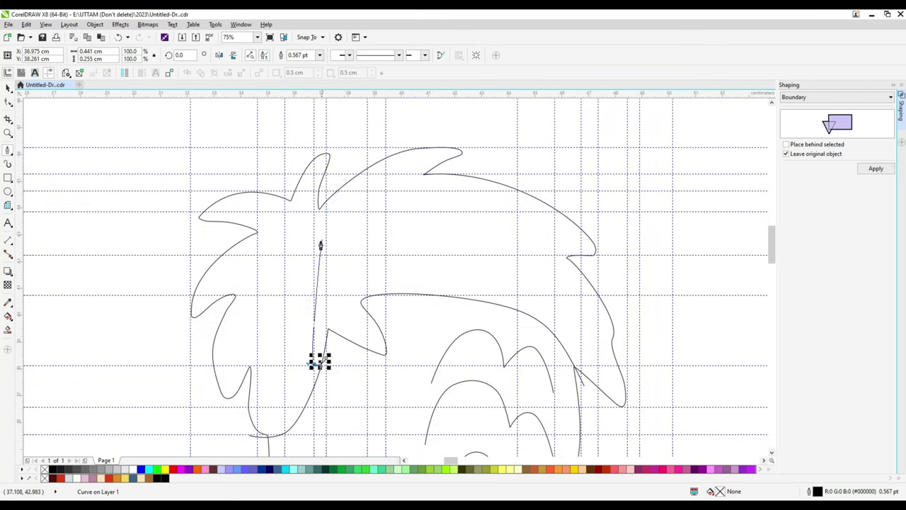
drag(319, 240, 388, 168)
click(453, 149)
key(F10)
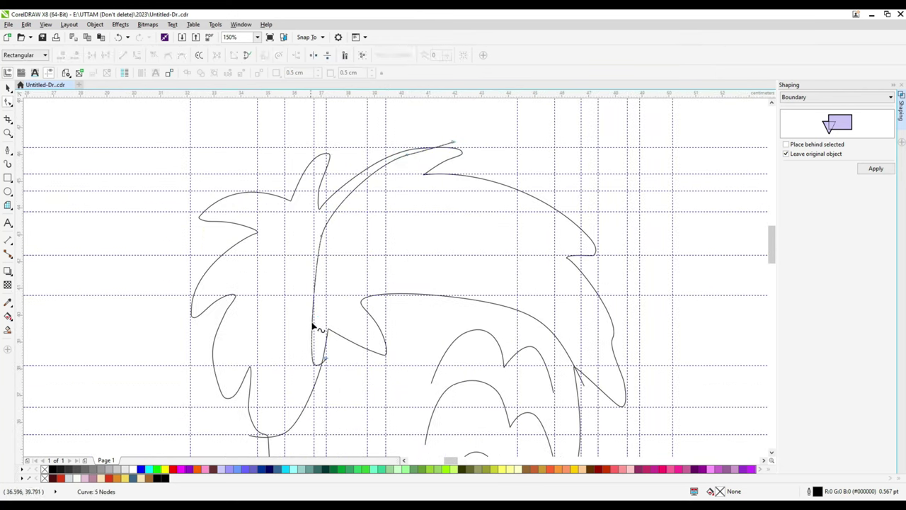
Draw a slanted line across the left face edge up into the U-shaped curve and a short line bridging to the vertical arm line.
scroll(375, 194, down, 4)
click(8, 151)
scroll(418, 402, up, 2)
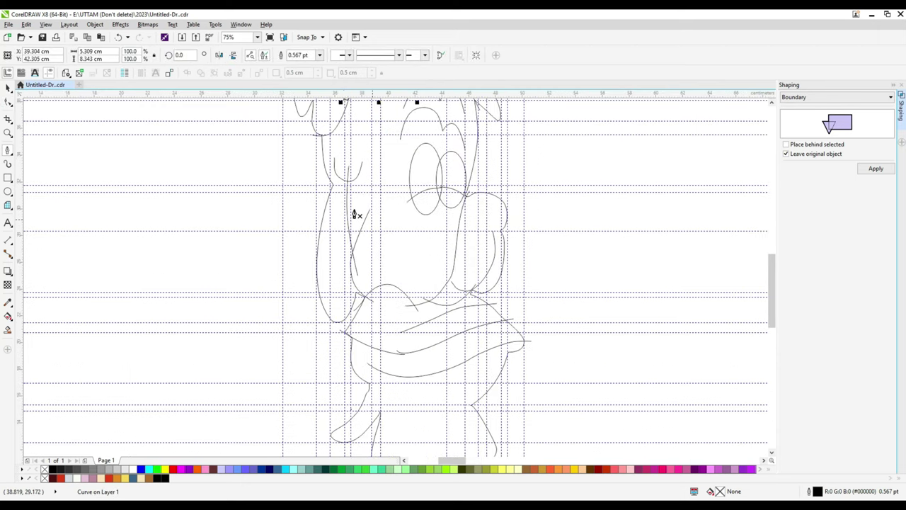
scroll(355, 215, up, 2)
click(307, 242)
scroll(307, 243, up, 2)
click(319, 172)
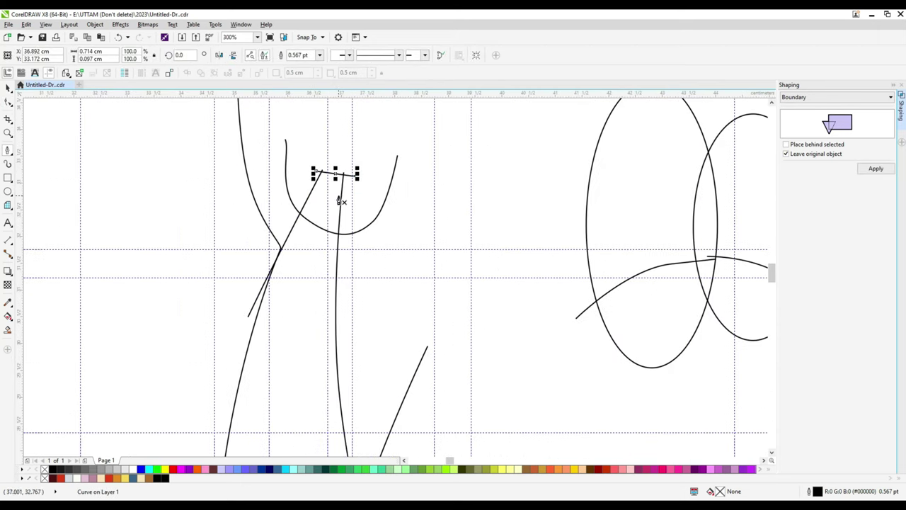
Draw a short diagonal line crossing the left arm's inner curve and straighten it by adjusting its nodes.
scroll(341, 201, down, 2)
scroll(336, 269, up, 2)
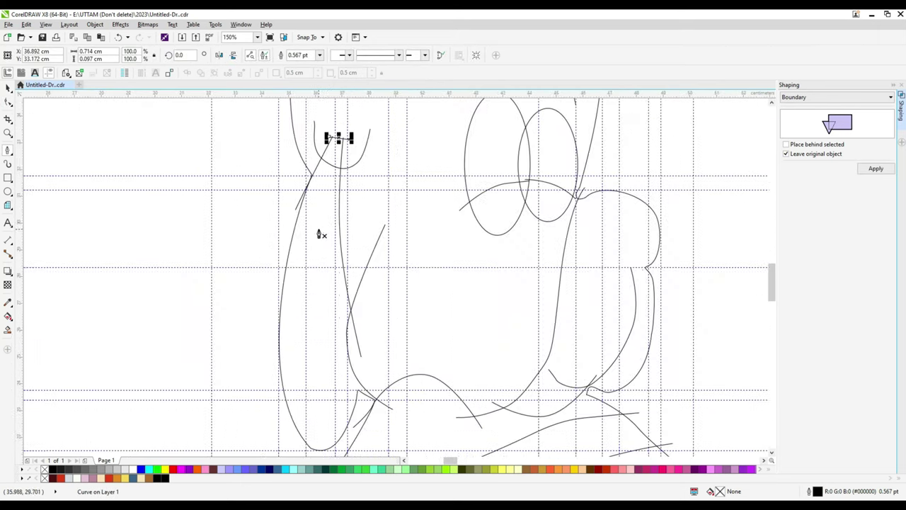
click(330, 260)
click(364, 280)
key(F10)
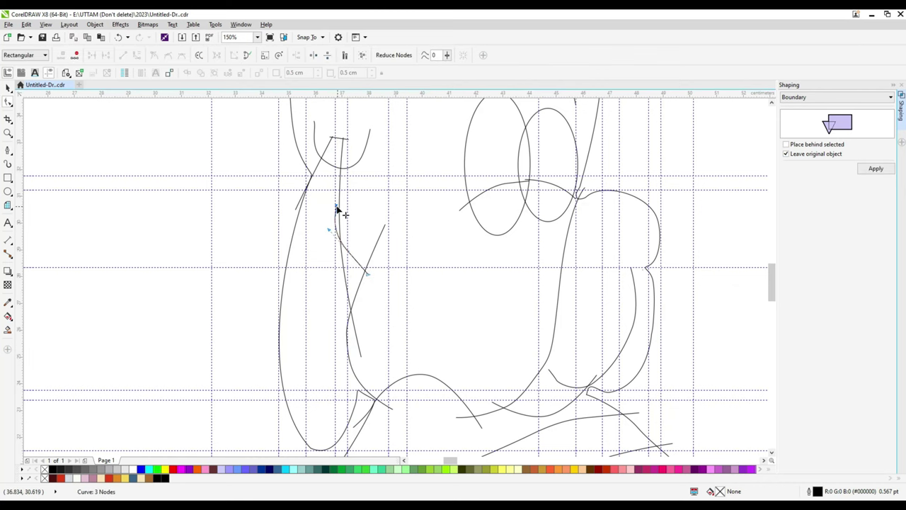
drag(362, 276, 340, 247)
Draw a curved line beneath the left eye, undoing the extra segment towards the right eye.
scroll(314, 242, down, 2)
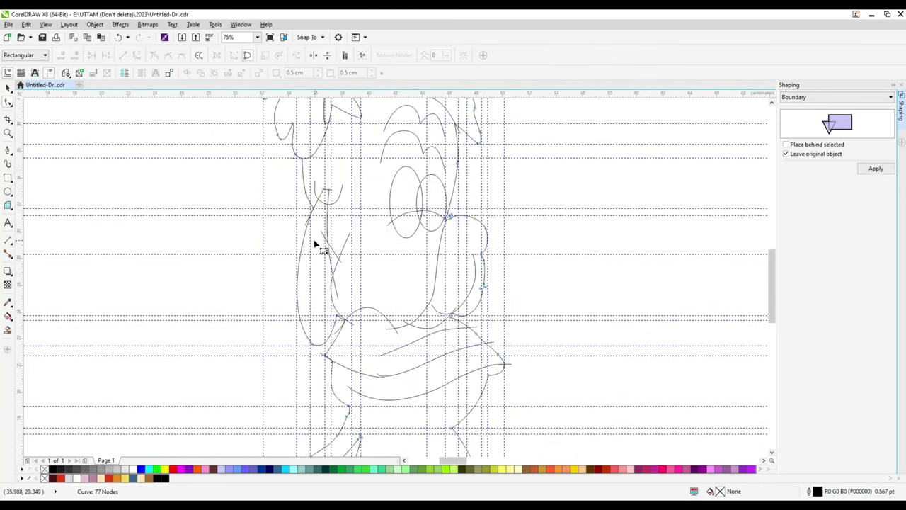
key(F5)
scroll(407, 244, up, 2)
click(359, 230)
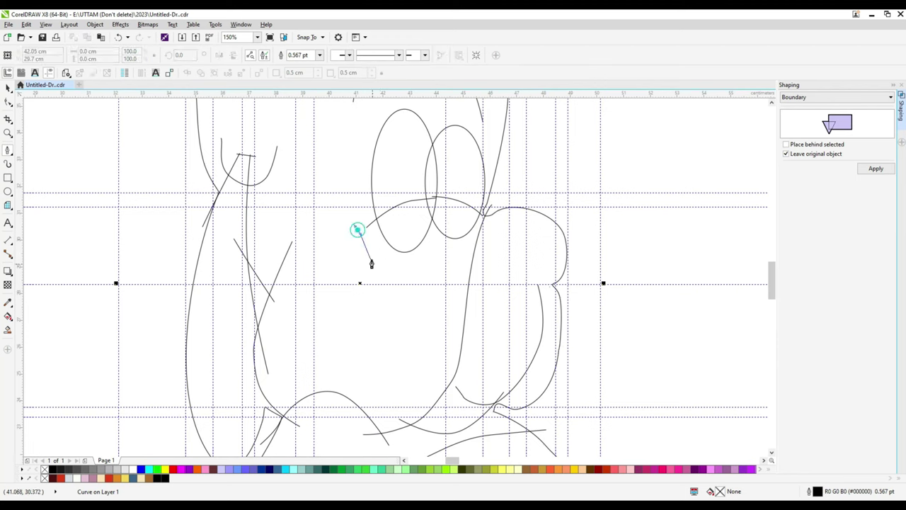
click(384, 259)
mouse_move(405, 260)
mouse_down()
mouse_move(478, 239)
mouse_move(465, 233)
mouse_up()
scroll(453, 233, up, 2)
key(ctrl+z)
Draw two small overlapping arcs beneath the right eye.
click(417, 262)
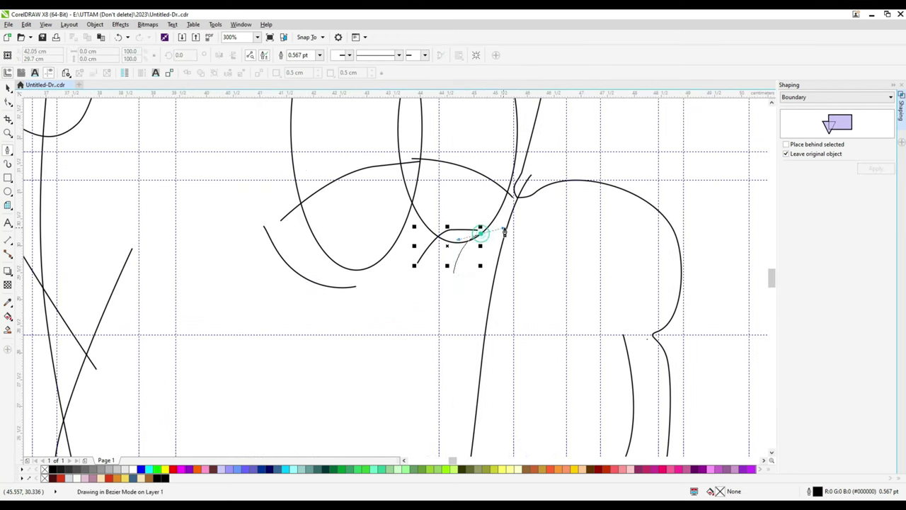
key(F10)
scroll(480, 237, up, 4)
scroll(460, 222, down, 6)
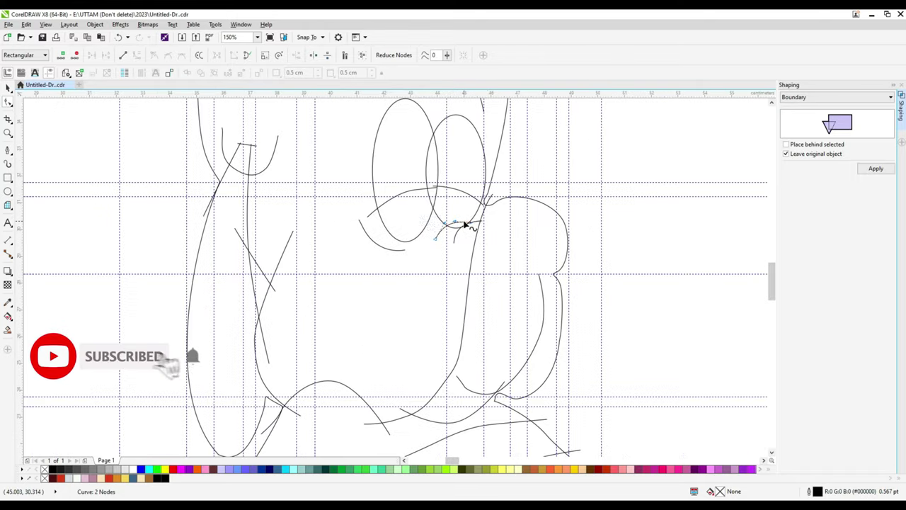
Draw a round pupil in each eye across the eyelid curve, making the left one about 0.98 by 1.09 cm.
click(8, 191)
scroll(391, 192, up, 4)
drag(384, 177, 491, 293)
drag(554, 141, 653, 242)
key(space)
drag(493, 274, 481, 277)
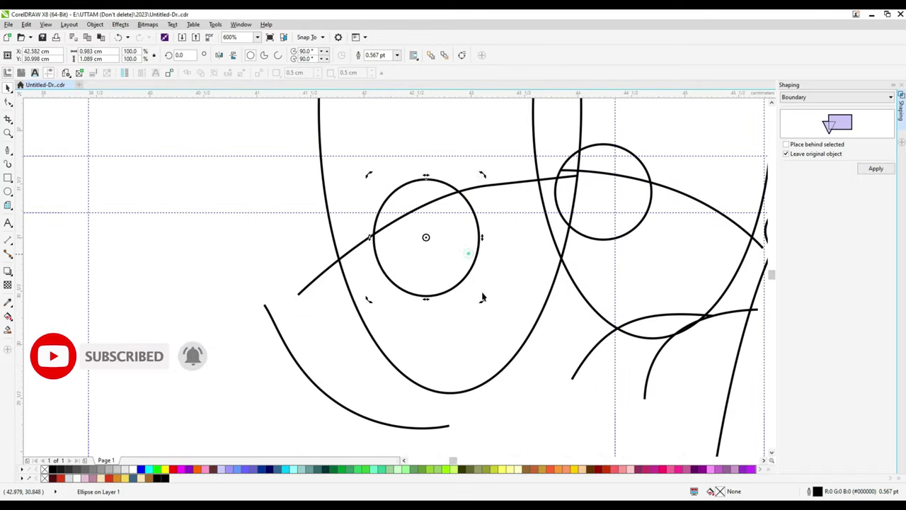
click(601, 242)
Smart-fill the part of each pupil below the eyelid curve with blue-grey C40 M20 Y0 K40.
click(8, 330)
click(431, 258)
click(609, 205)
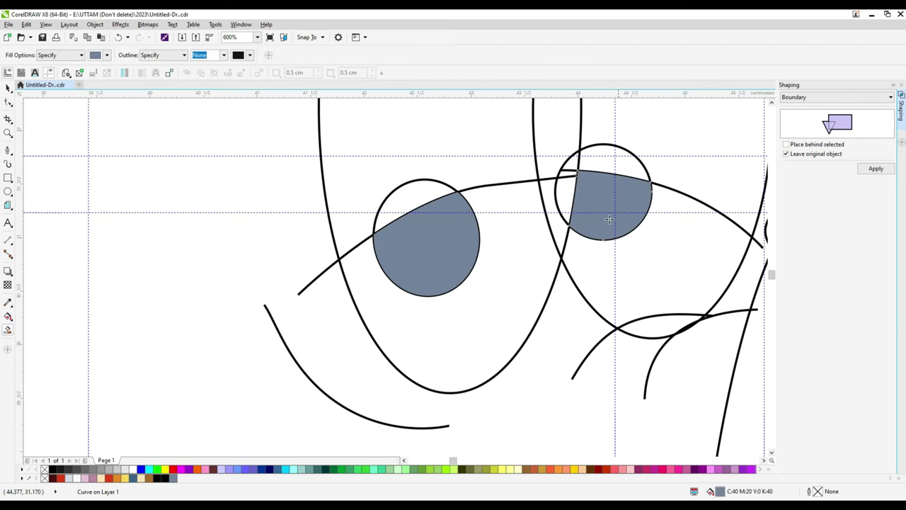
Delete the two original pupil circles, keeping only the filled pupil shapes.
click(8, 86)
right_click(605, 145)
click(651, 251)
click(404, 188)
key(Delete)
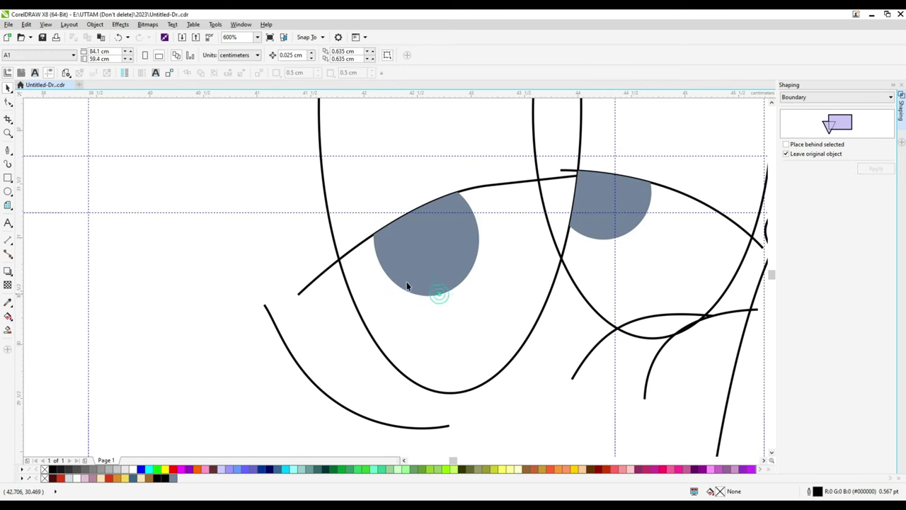
Draw an ellipse inside the round bulge beside the right eye and stretch it to about 3.59 by 3.44 cm.
scroll(481, 244, down, 5)
click(8, 191)
scroll(477, 234, up, 3)
drag(467, 221, 560, 315)
scroll(469, 269, up, 2)
drag(513, 217, 513, 211)
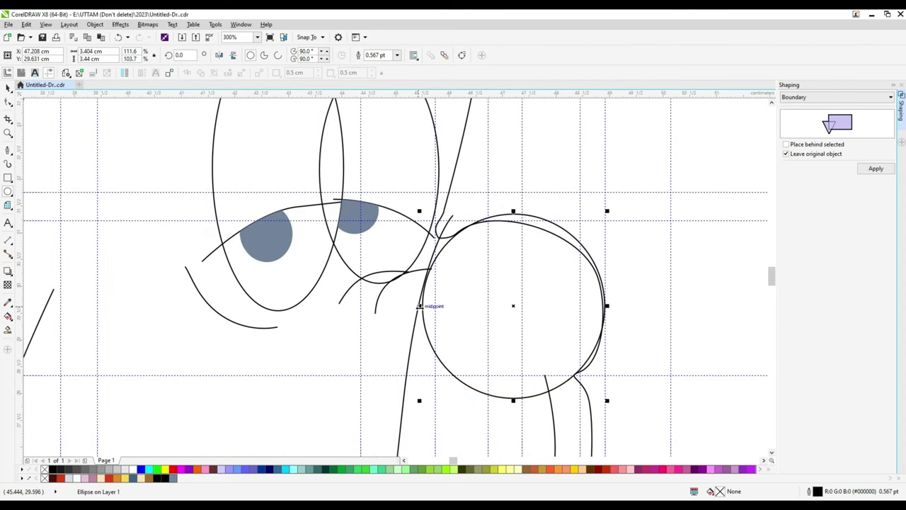
drag(420, 303, 411, 304)
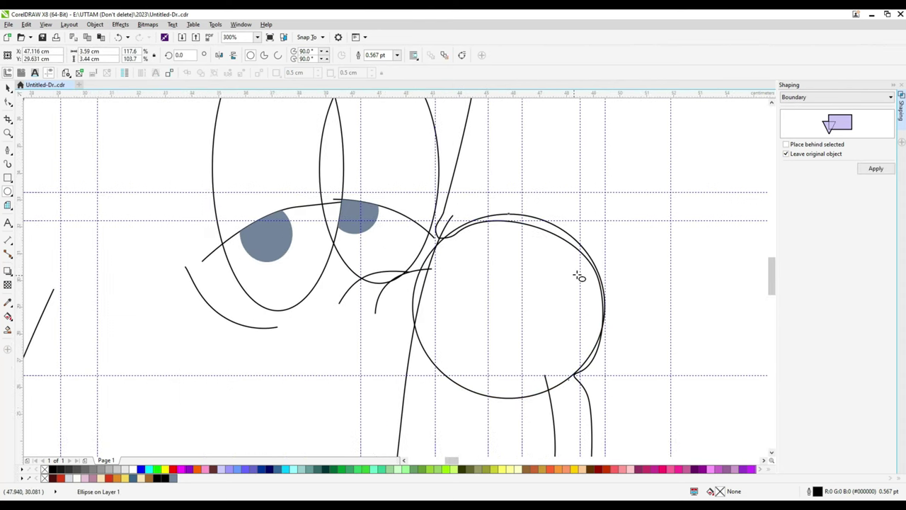
scroll(524, 248, down, 3)
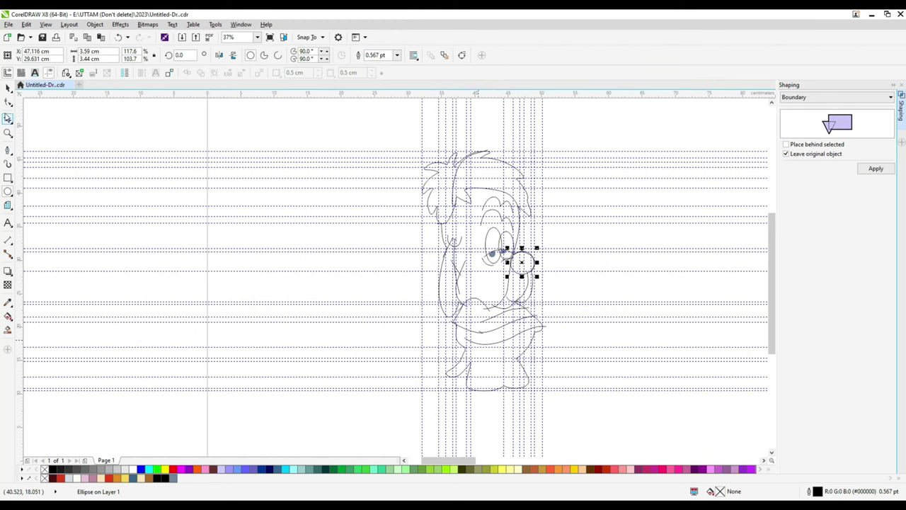
Draw a near-vertical curve about 0.28 by 3.33 cm across the scarf's upper folds and a short slanted line across its lower fold.
scroll(481, 336, up, 4)
click(467, 251)
click(467, 297)
click(467, 345)
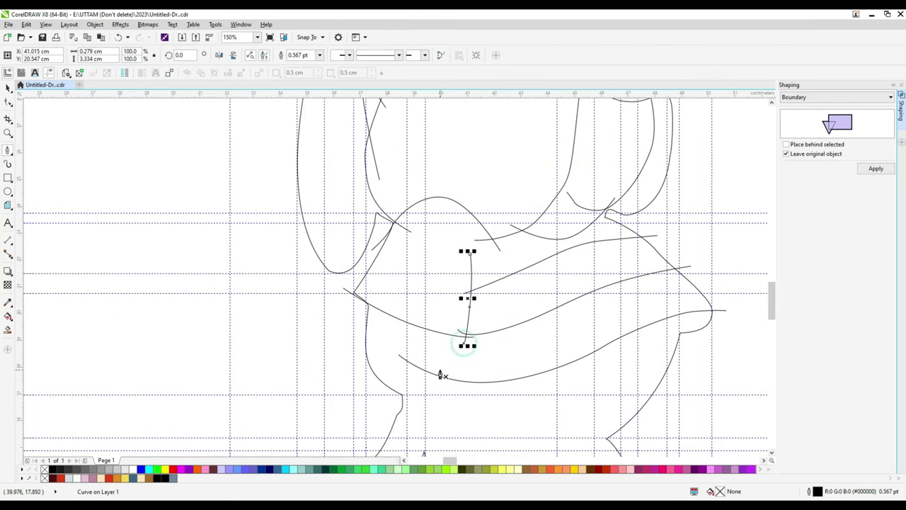
click(428, 325)
Draw a body-side curve about 1.35 by 3.98 cm from the scarf past the left leg's top and bend it onto the outline.
drag(401, 366, 399, 404)
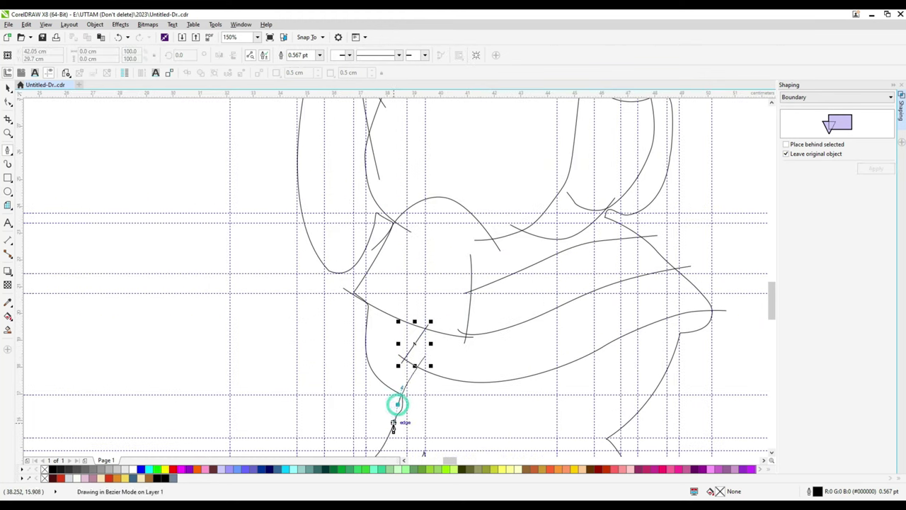
scroll(398, 425, down, 2)
scroll(398, 297, up, 3)
key(F10)
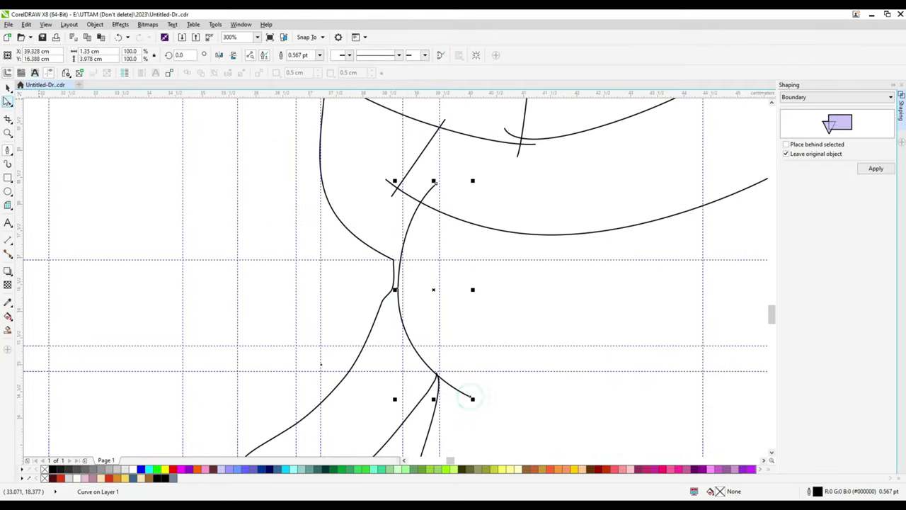
scroll(402, 257, up, 2)
drag(402, 257, 396, 290)
scroll(396, 291, down, 3)
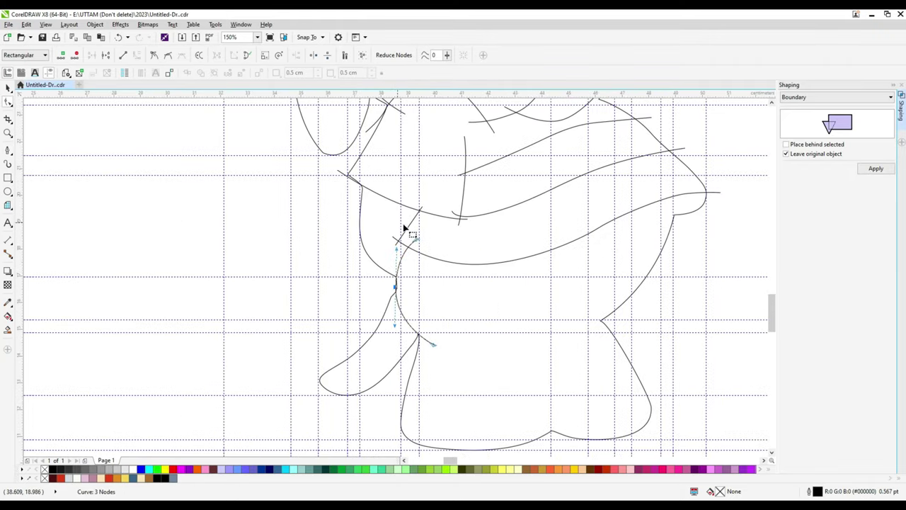
click(401, 266)
scroll(400, 269, down, 2)
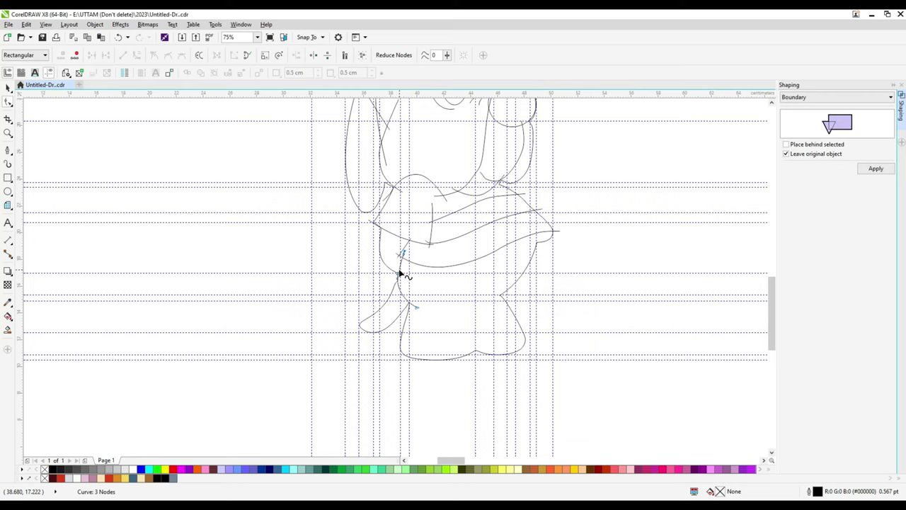
Draw a stepped curve about 4.75 by 5.03 cm from the right hip through a notch down to the junction between the feet.
click(8, 151)
scroll(528, 297, up, 2)
scroll(448, 319, up, 2)
click(356, 328)
scroll(340, 325, down, 1)
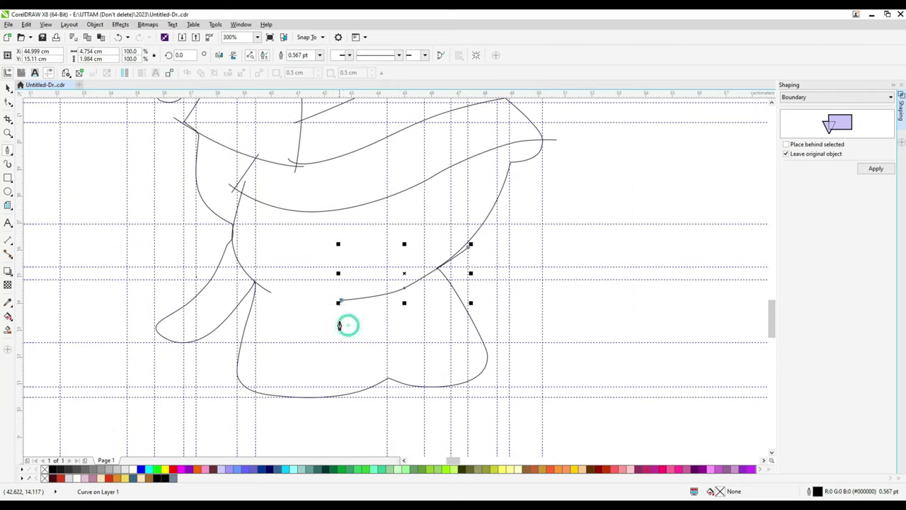
click(341, 328)
click(387, 365)
scroll(387, 364, up, 2)
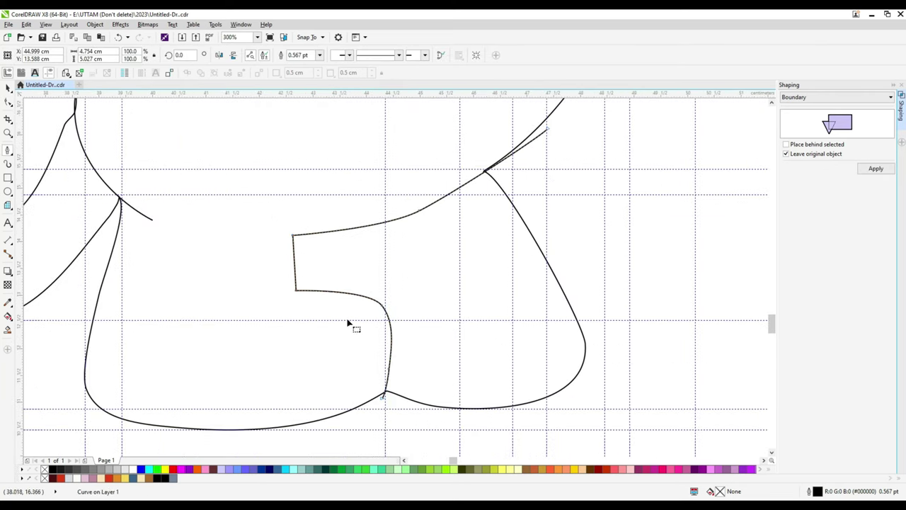
key(space)
scroll(385, 404, up, 2)
scroll(385, 266, down, 2)
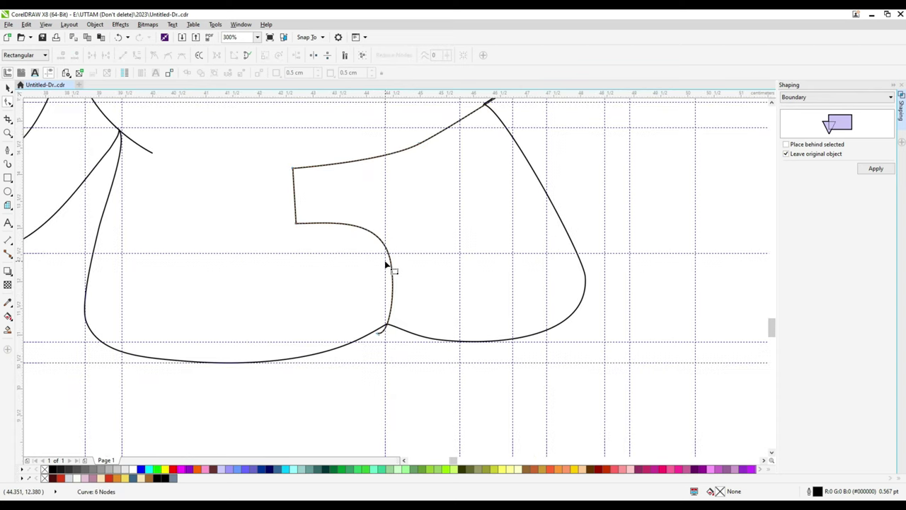
Draw a vertical line about 1.53 cm long across the notch and a curve about 1.77 cm tall at the scarf's right end.
key(space)
click(352, 150)
click(344, 237)
scroll(343, 236, down, 4)
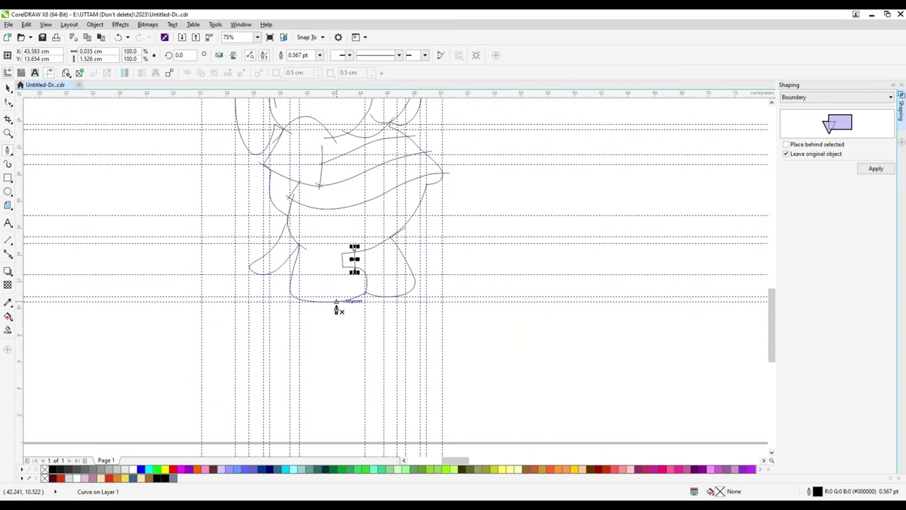
scroll(429, 211, up, 2)
scroll(429, 198, up, 2)
click(429, 158)
click(425, 256)
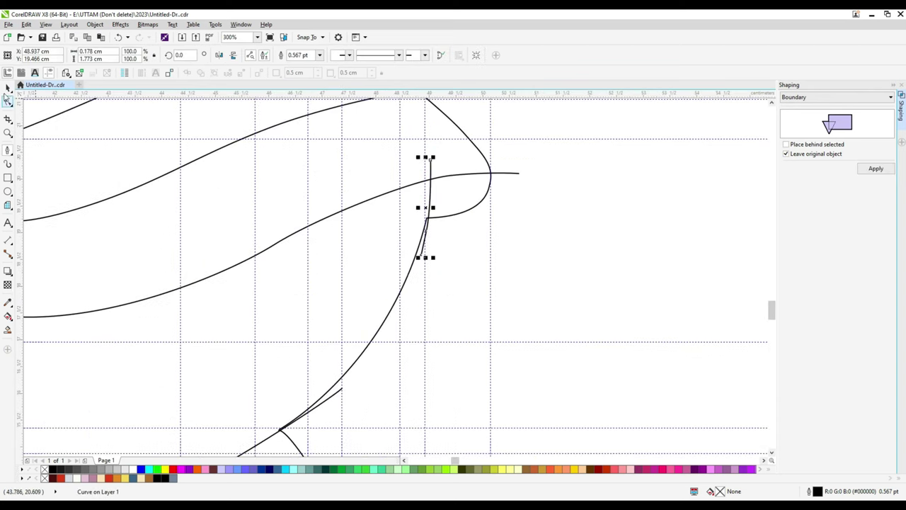
Reshape the outline's rounded corner at the scarf's right tip into a flatter curve.
scroll(417, 233, up, 2)
scroll(399, 209, down, 2)
key(F10)
mouse_move(463, 257)
mouse_down()
mouse_move(481, 228)
mouse_move(468, 240)
mouse_up()
scroll(468, 240, up, 1)
scroll(460, 294, down, 2)
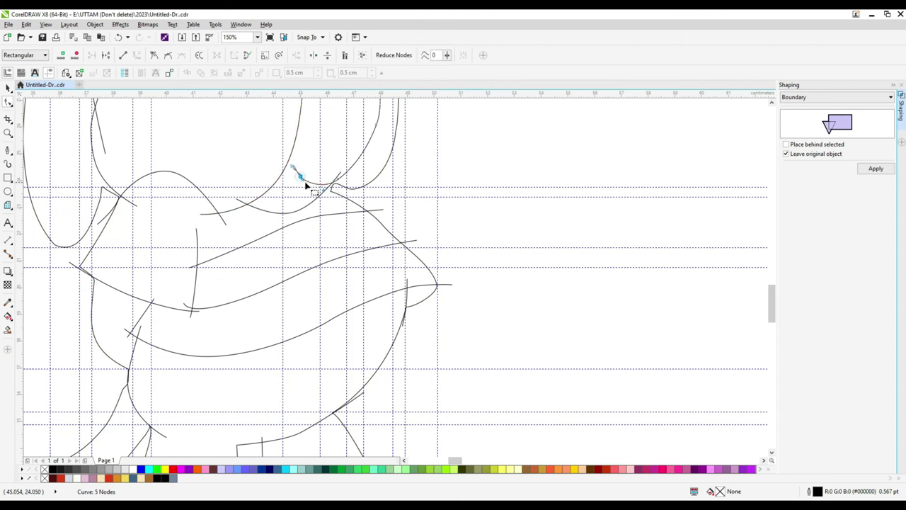
Delete the surplus nodes from the inner muzzle curve to smooth it.
key(Delete)
scroll(324, 192, down, 4)
scroll(394, 269, up, 2)
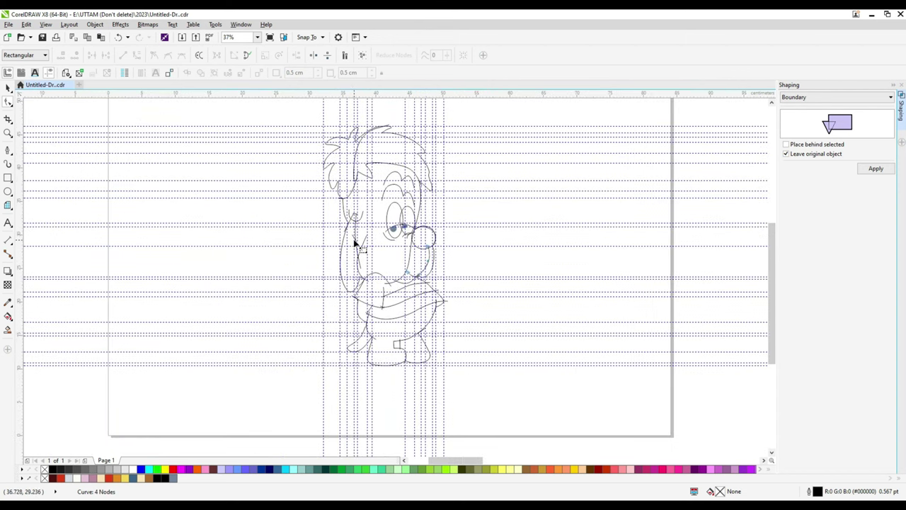
scroll(430, 266, up, 2)
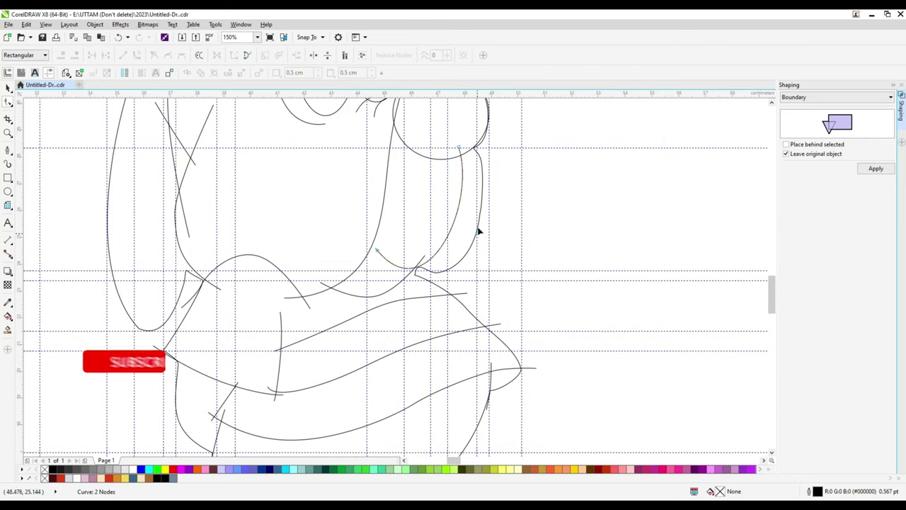
Smooth the small kink in the main outline where the muzzle meets the scarf.
click(448, 269)
scroll(449, 273, up, 1)
click(415, 271)
double_click(522, 338)
key(ctrl+z)
scroll(526, 341, down, 1)
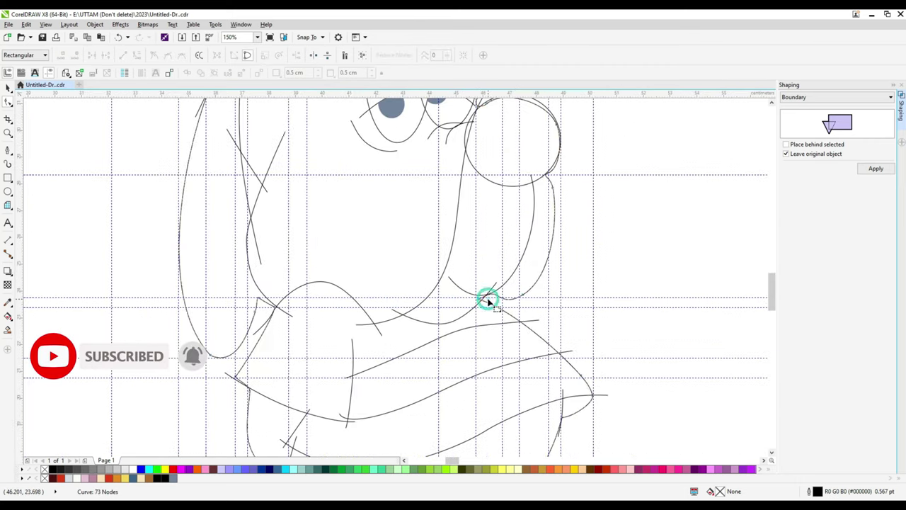
scroll(474, 270, down, 1)
key(space)
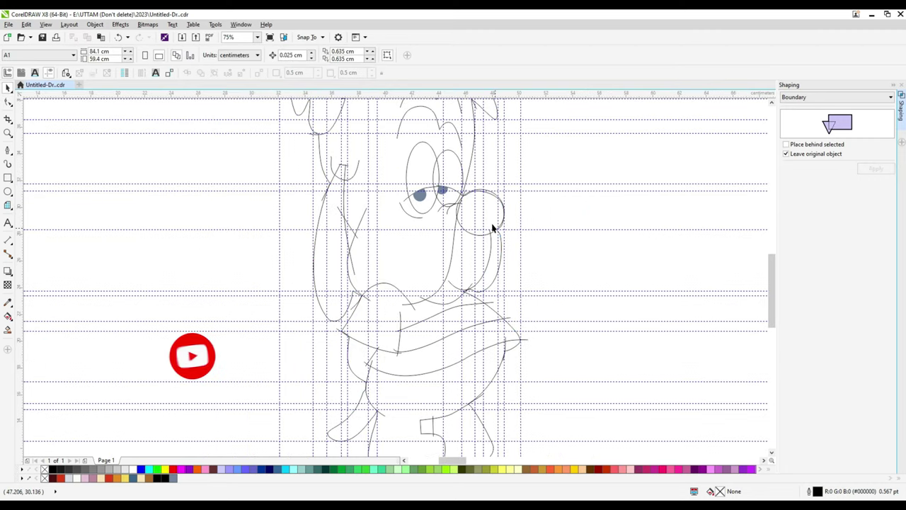
Reshape the main outline below the nose circle so that its corner sits on the circle's edge.
shift+click(494, 255)
right_click(496, 204)
right_click(562, 233)
click(588, 291)
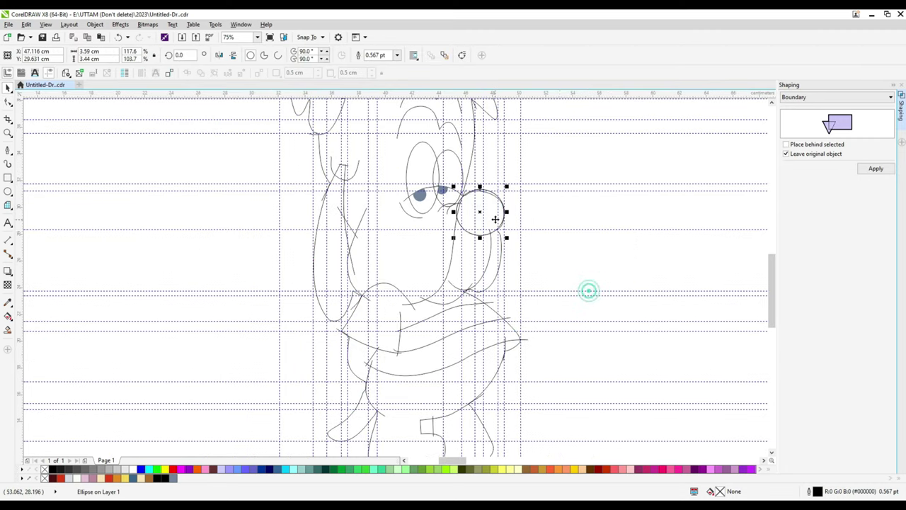
scroll(495, 220, up, 1)
key(F10)
scroll(502, 262, up, 2)
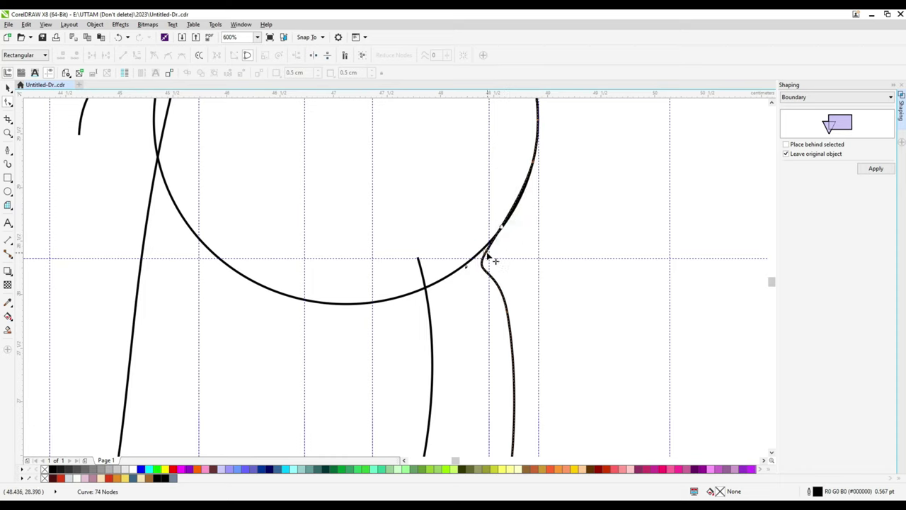
scroll(474, 245, down, 2)
scroll(474, 246, up, 2)
double_click(463, 259)
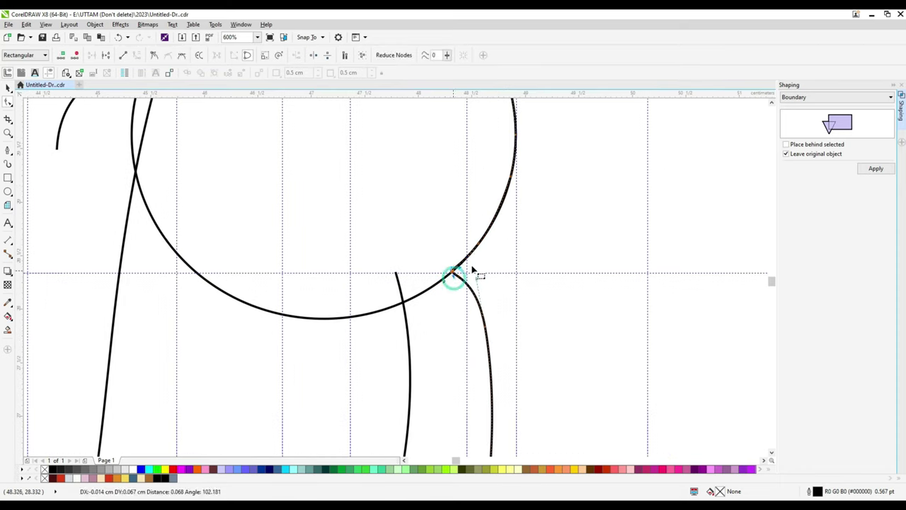
scroll(475, 269, down, 2)
scroll(524, 246, down, 1)
key(space)
key(Escape)
scroll(538, 234, down, 1)
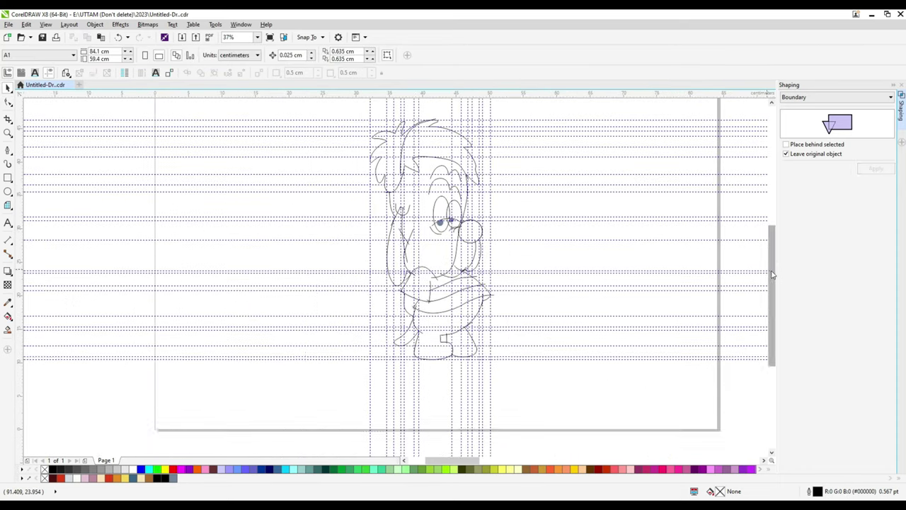
Move the eyes, pupils, eyelid, eyebrow curves, small U-shaped curve and inner muzzle curve to the empty area right of the figure.
scroll(447, 196, up, 1)
scroll(438, 195, down, 1)
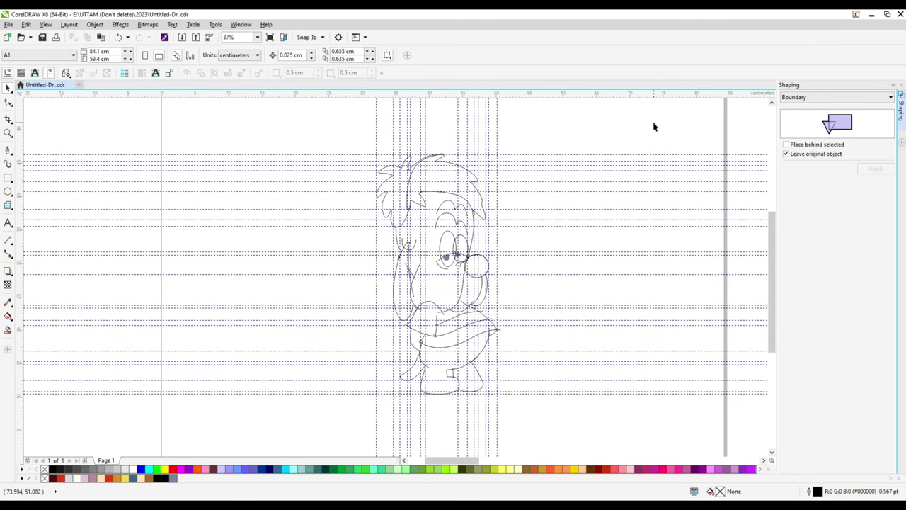
scroll(539, 237, up, 1)
drag(639, 132, 329, 259)
scroll(345, 224, down, 1)
scroll(402, 270, up, 1)
scroll(437, 259, down, 1)
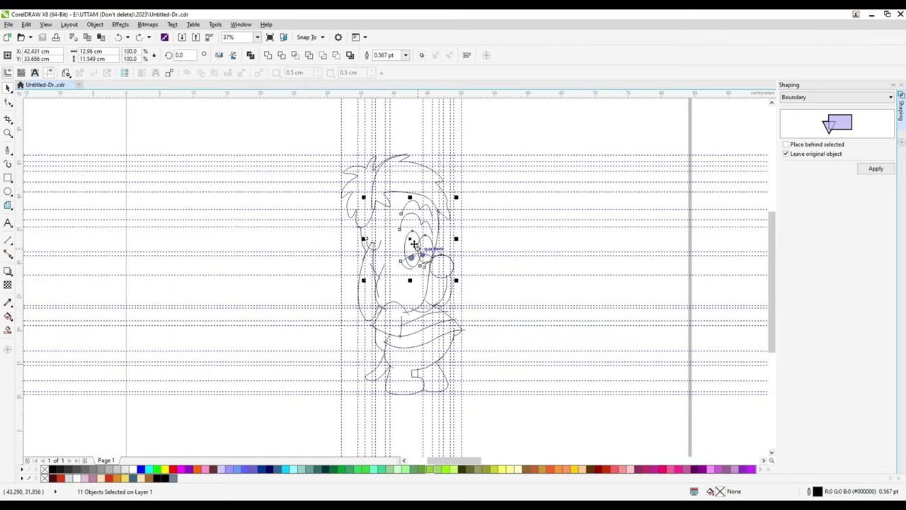
key(ctrl+shift+z)
key(ctrl+z)
key(ctrl+shift+z)
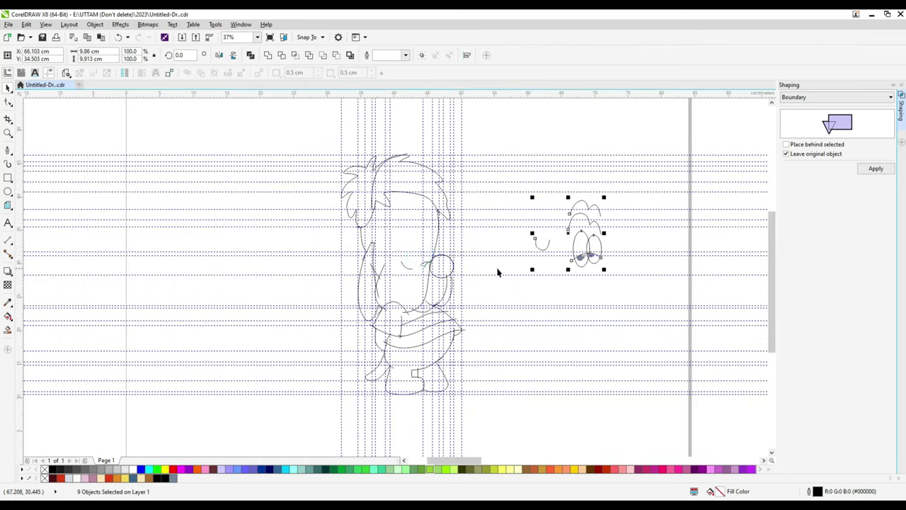
key(ctrl+z)
key(ctrl+shift+z)
key(ctrl+z)
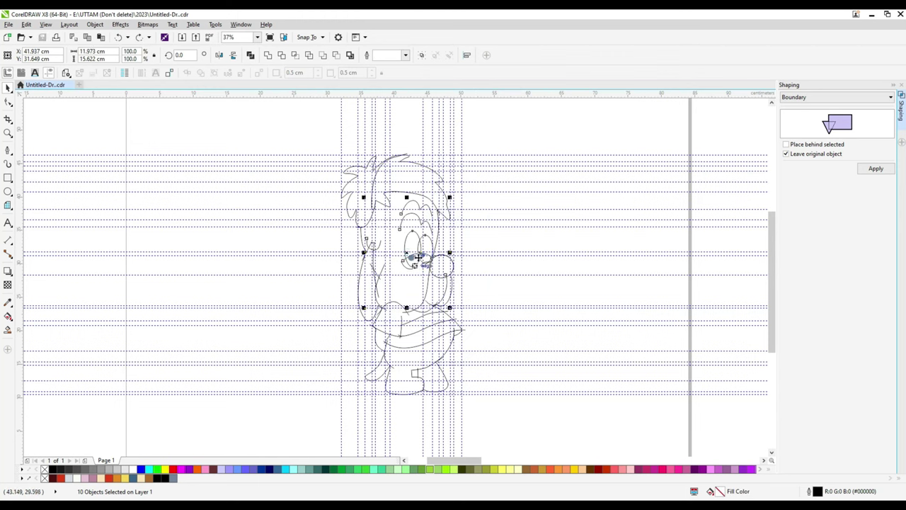
key(ctrl+shift+z)
scroll(408, 281, up, 2)
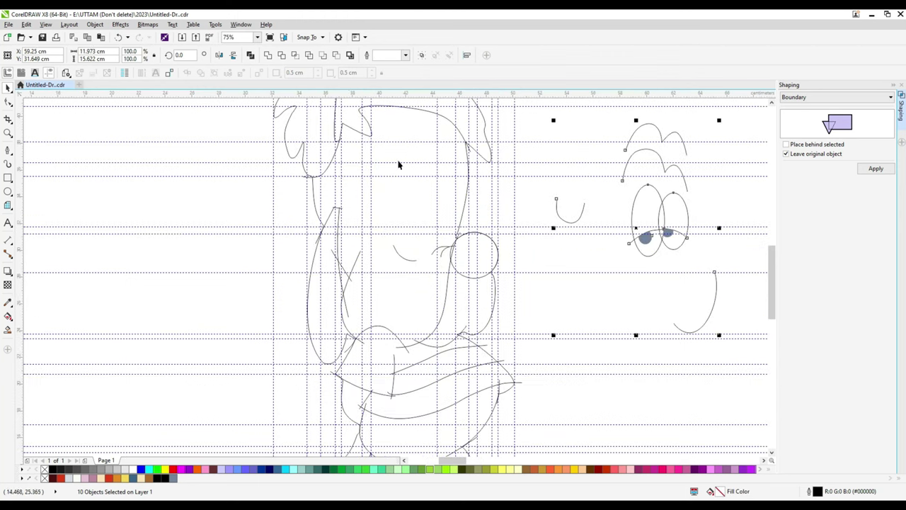
Smart-fill the face area with blue-grey C40 M20 Y0 K40.
click(8, 329)
click(362, 239)
key(F10)
scroll(407, 257, down, 2)
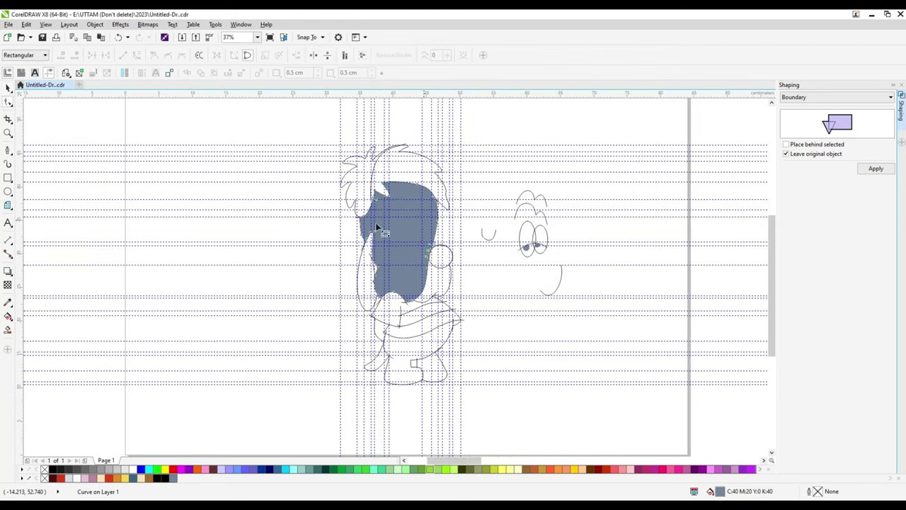
Delete the face fill's extra nodes around the forehead hair tip and the top of the long shape beside the face.
scroll(400, 236, up, 2)
double_click(386, 173)
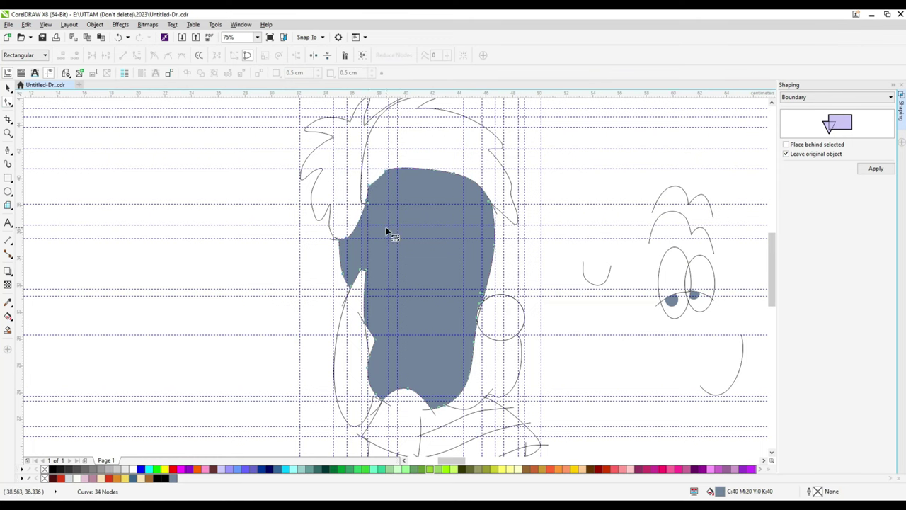
double_click(359, 305)
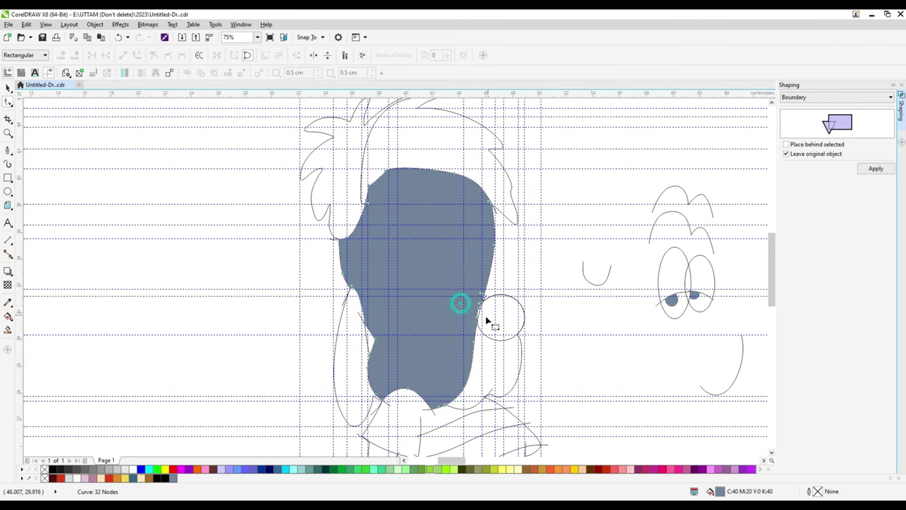
Fill the muzzle area below the nose circle with the same blue-grey and weld it to the face fill.
scroll(488, 320, up, 2)
click(530, 366)
click(479, 249)
click(511, 261)
key(ctrl+z)
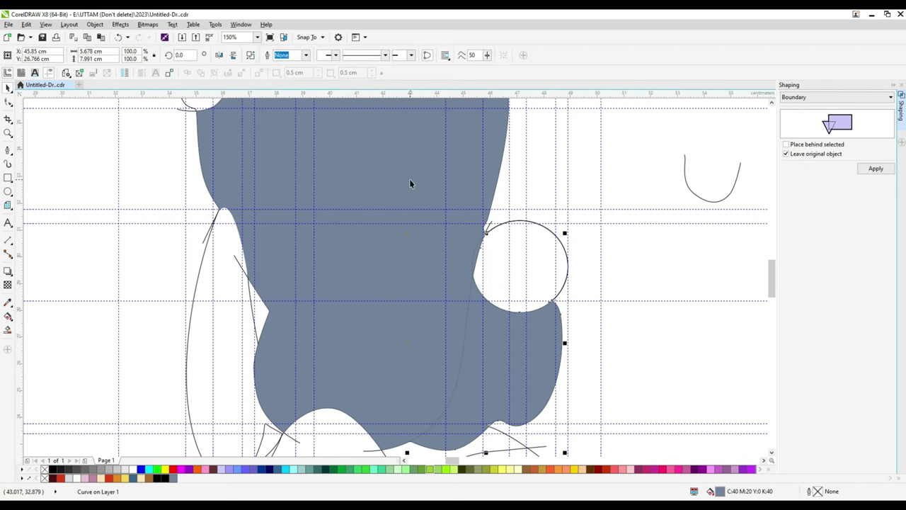
shift+click(410, 184)
scroll(400, 186, down, 2)
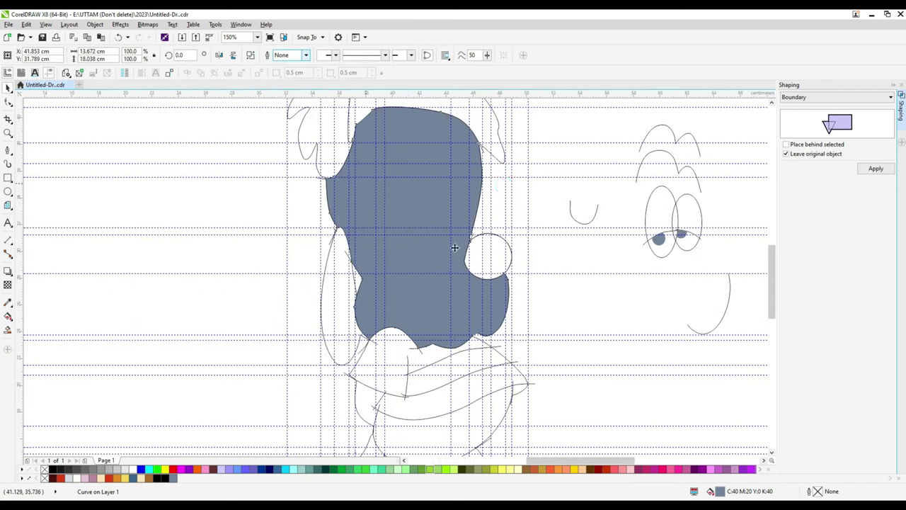
Give the merged face shape a black hairline outline and send it behind the drawn curves.
click(429, 203)
right_click(429, 203)
mouse_move(496, 357)
click(574, 416)
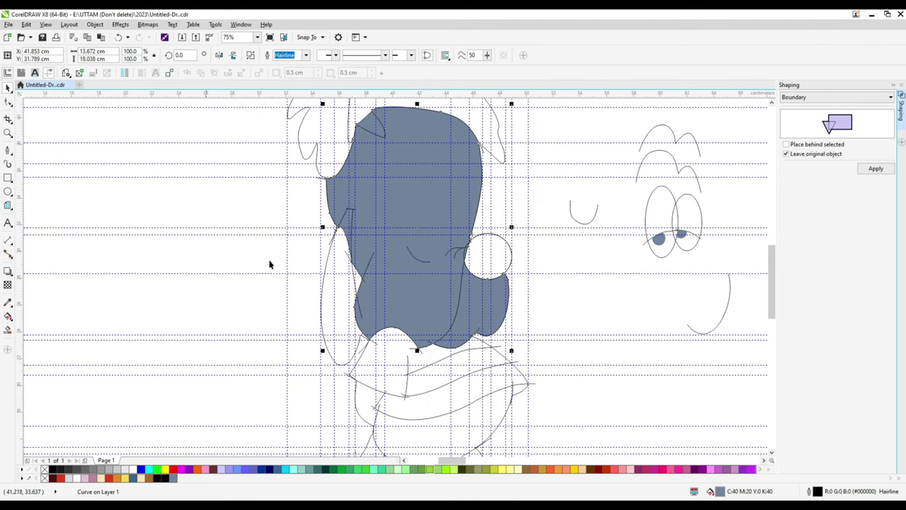
click(269, 262)
Set Smart Fill to a black hairline outline and fill the long shape beside the face with blue-grey.
click(8, 329)
click(238, 54)
click(232, 56)
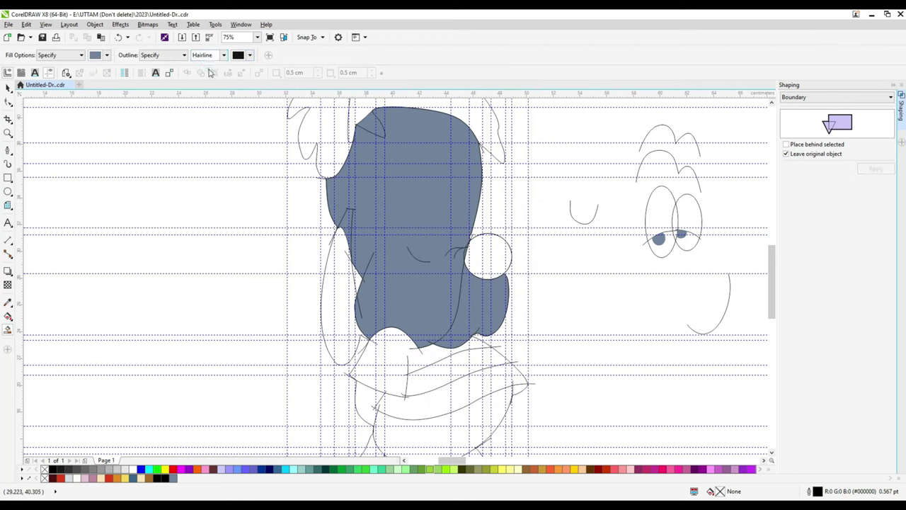
click(336, 303)
click(8, 85)
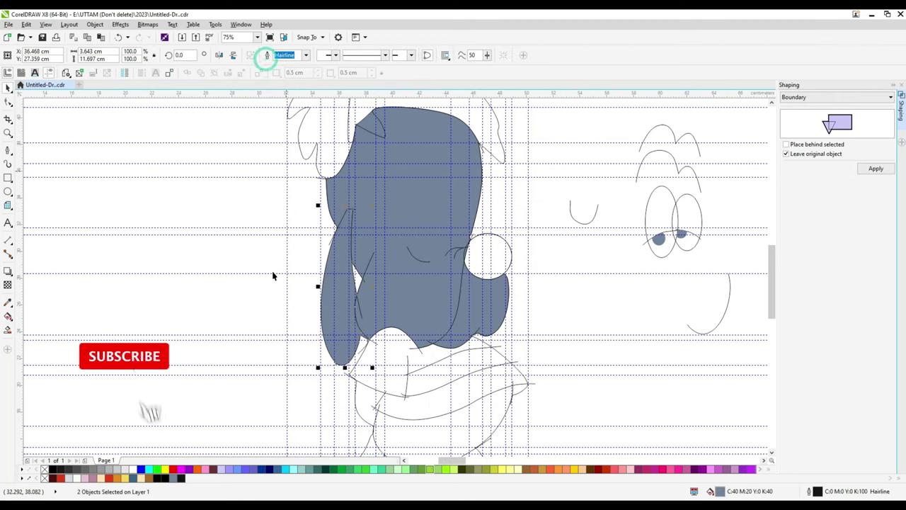
Fill the nose circle with blue-grey and move it one level back.
click(495, 258)
key(ctrl+Page_Down)
click(271, 318)
scroll(271, 317, down, 2)
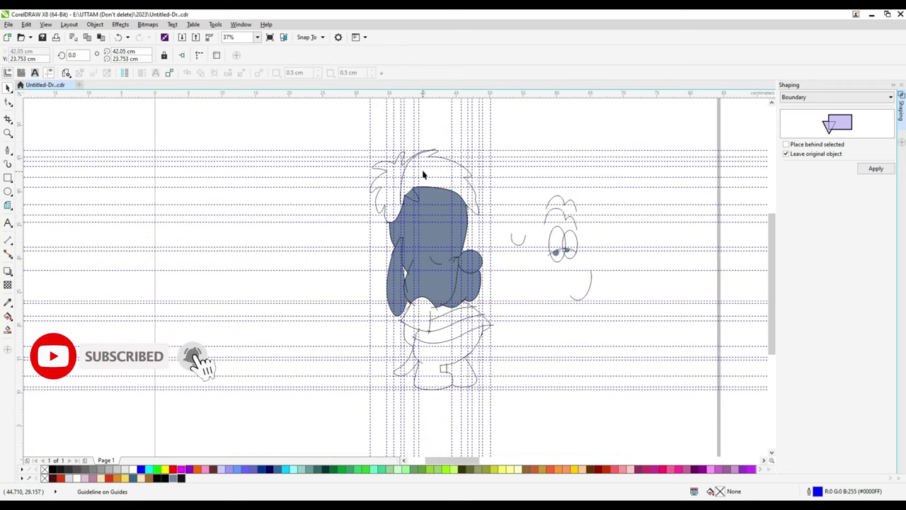
Smart-fill the left and right hair sections with blue-grey and merge them into one shape.
scroll(272, 318, up, 2)
click(8, 329)
click(453, 170)
click(354, 205)
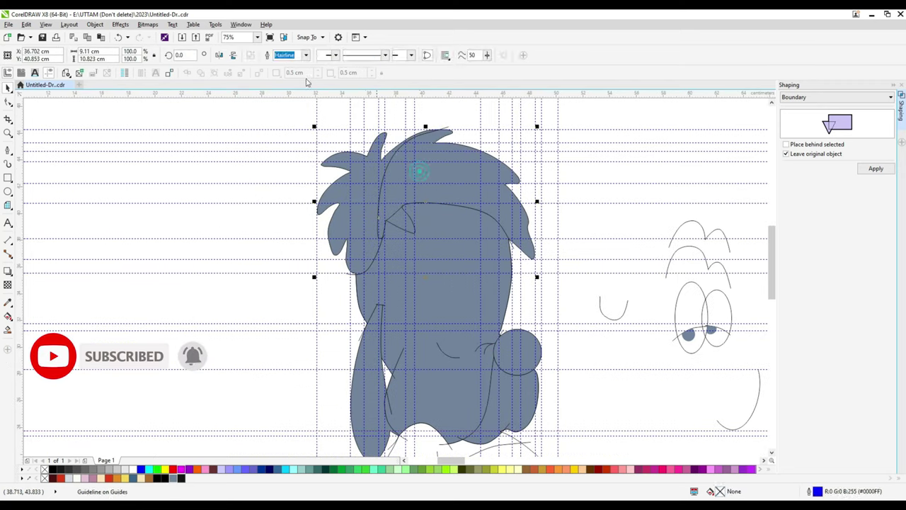
right_click(446, 131)
click(401, 219)
click(272, 214)
drag(400, 225, 383, 253)
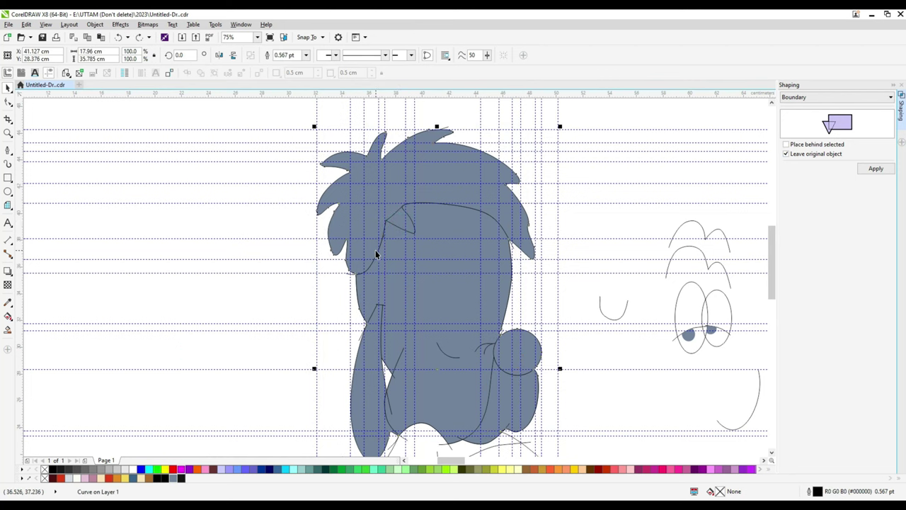
Weld the two hair sections into one shape and place the inner hair strand curve in front of it.
shift+click(440, 168)
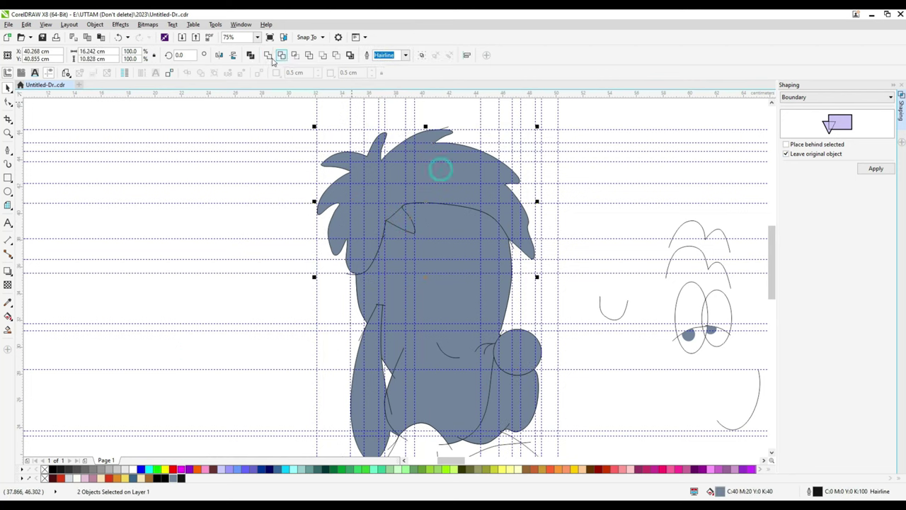
click(268, 55)
right_click(448, 128)
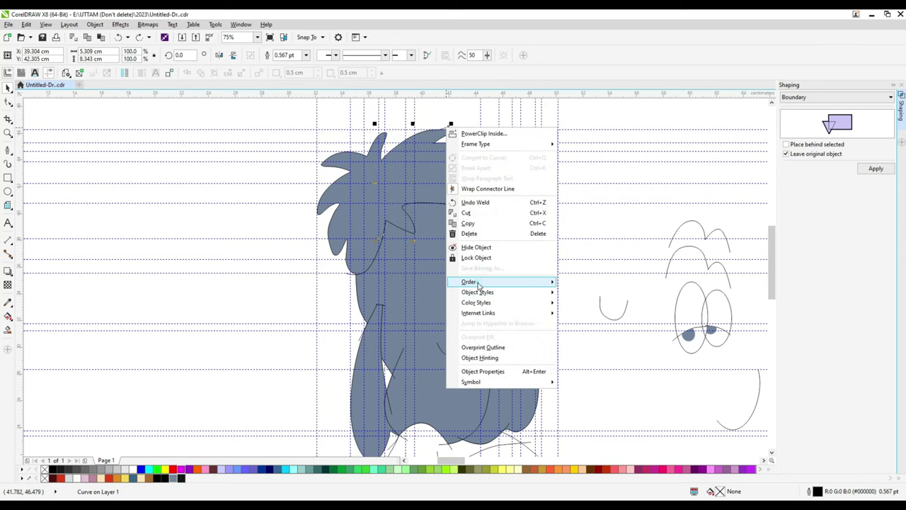
click(45, 319)
click(8, 329)
click(8, 87)
click(448, 126)
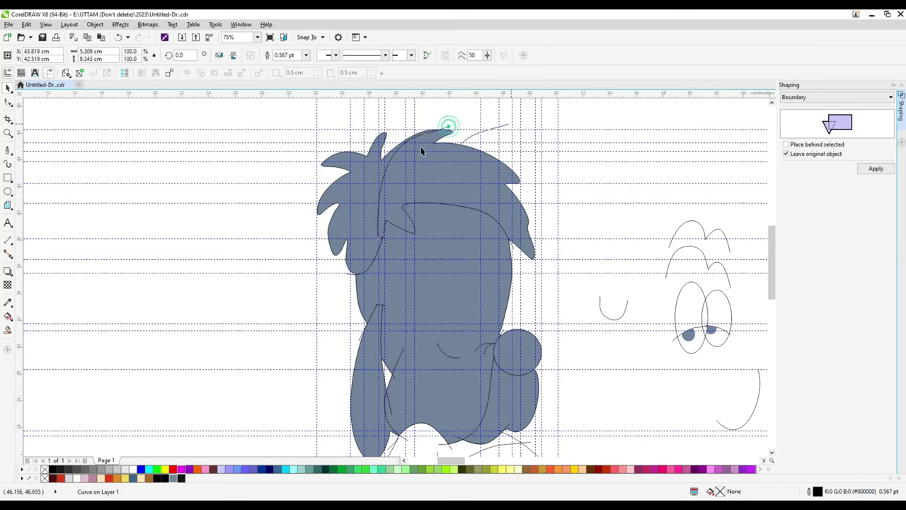
click(536, 233)
Smart-fill the garment sections below the head with blue-grey, merge them and send the merged shape behind the drawn fold curves.
scroll(418, 273, down, 2)
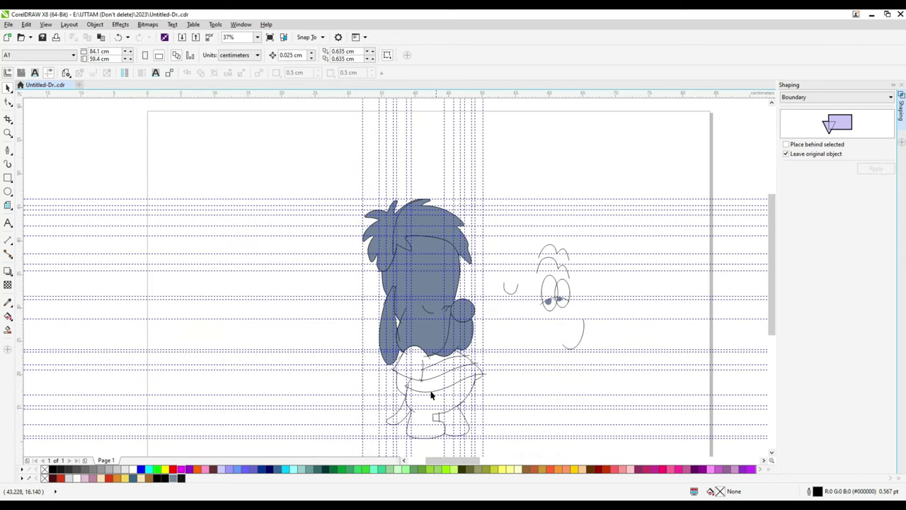
click(9, 331)
click(436, 370)
scroll(430, 402, up, 2)
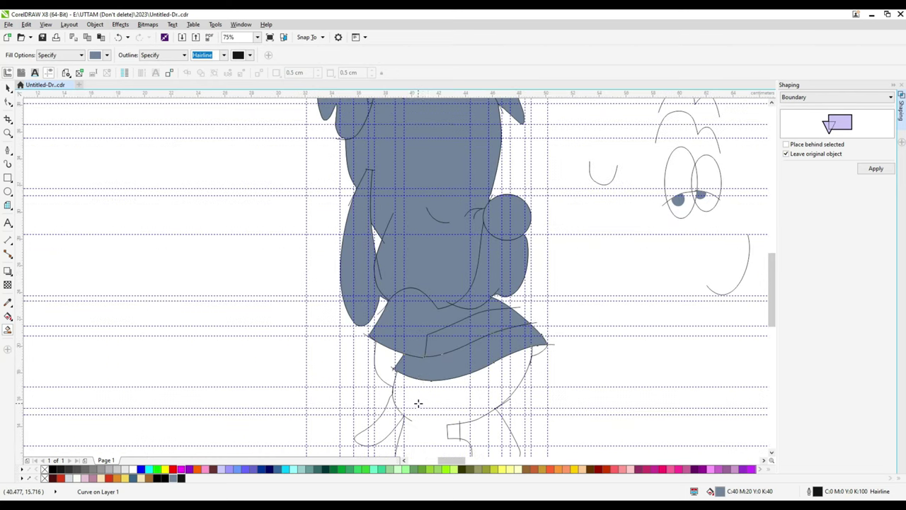
key(space)
right_click(471, 332)
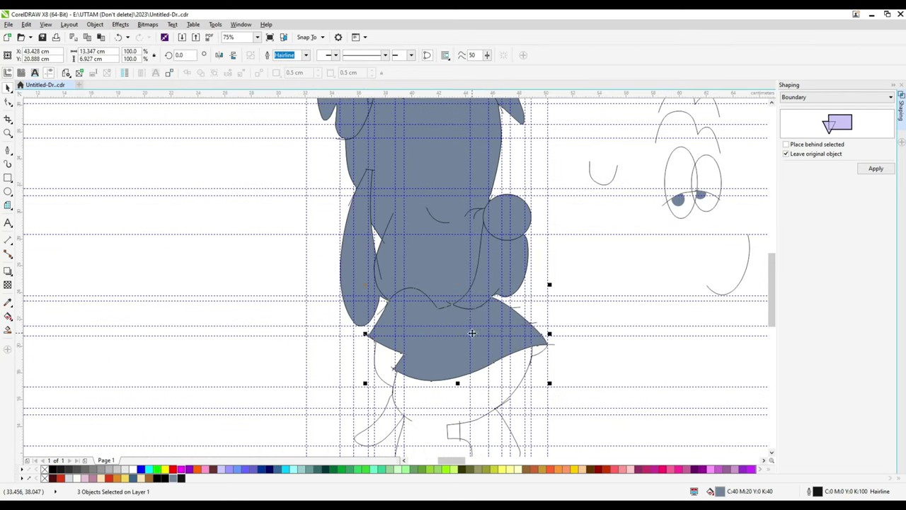
click(616, 259)
key(space)
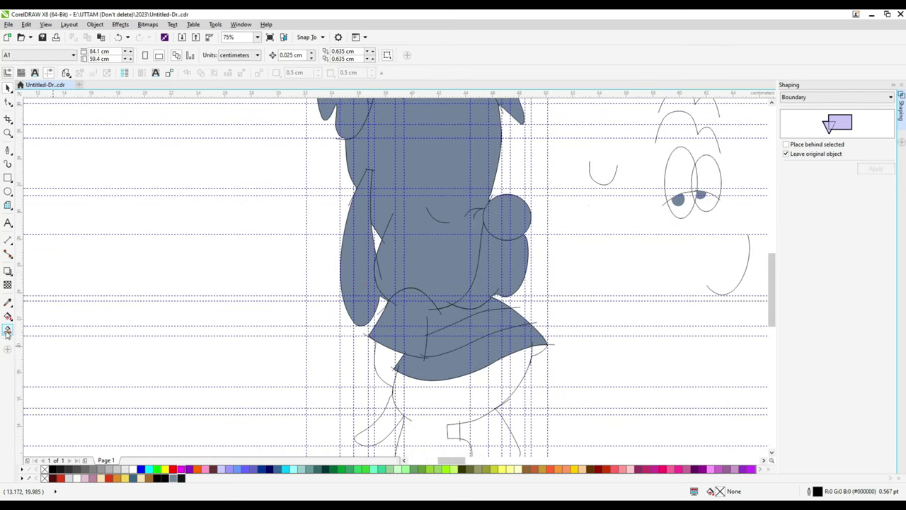
key(space)
Smart-fill the lower body, tail and leg areas beneath the garment with blue-grey.
click(519, 307)
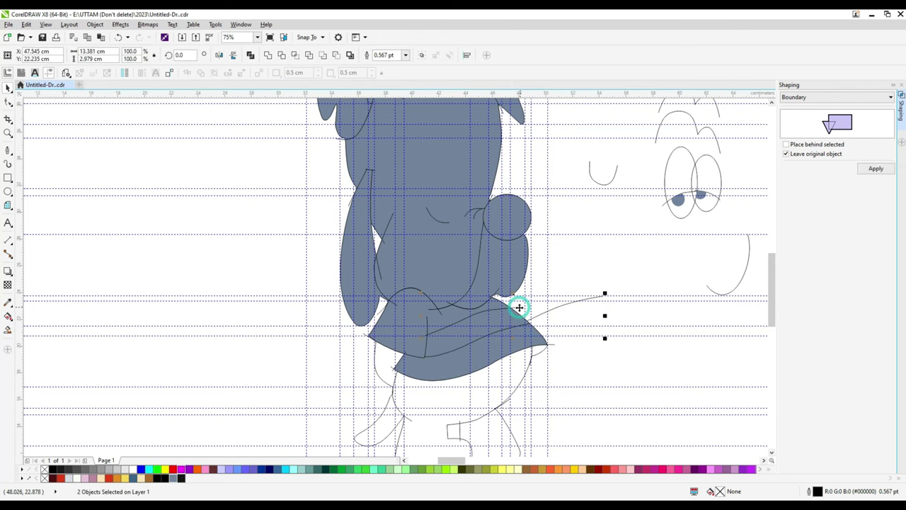
click(404, 334)
scroll(404, 334, down, 2)
scroll(411, 364, up, 2)
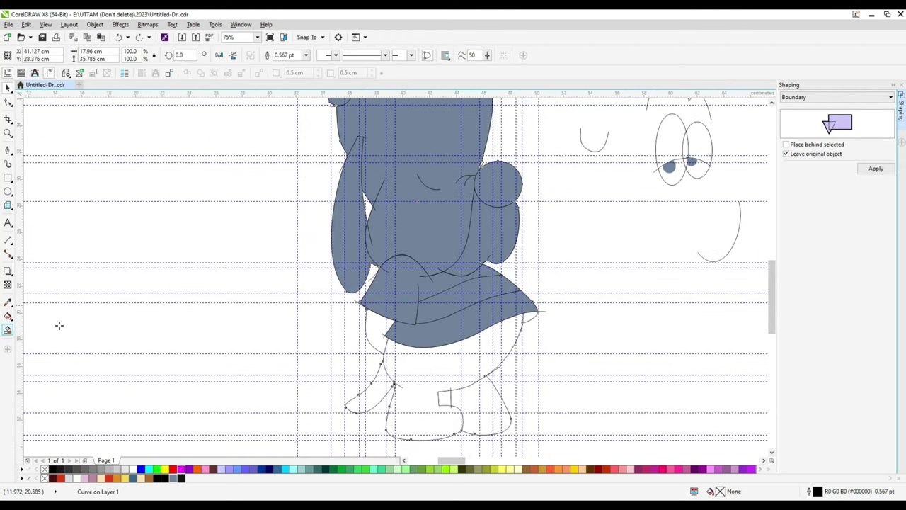
click(8, 329)
click(380, 331)
click(370, 385)
click(438, 417)
scroll(583, 347, down, 2)
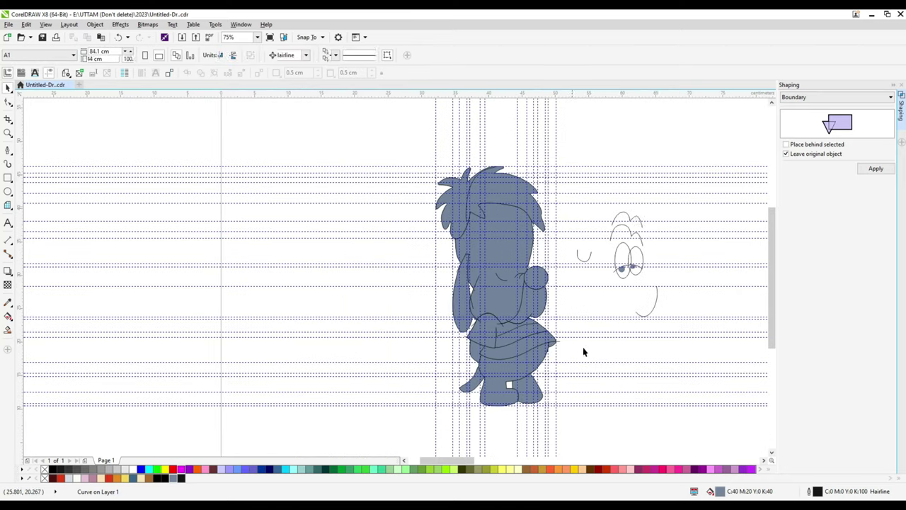
Move the group of eye, eyebrow, ear and mouth curves onto the face, with the eyes just beside the nose.
key(space)
click(617, 265)
drag(508, 264, 507, 265)
scroll(508, 265, up, 2)
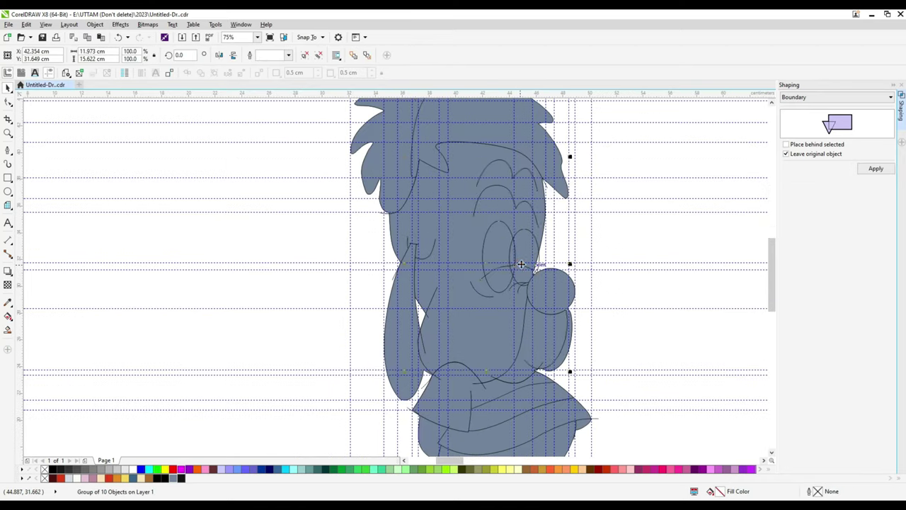
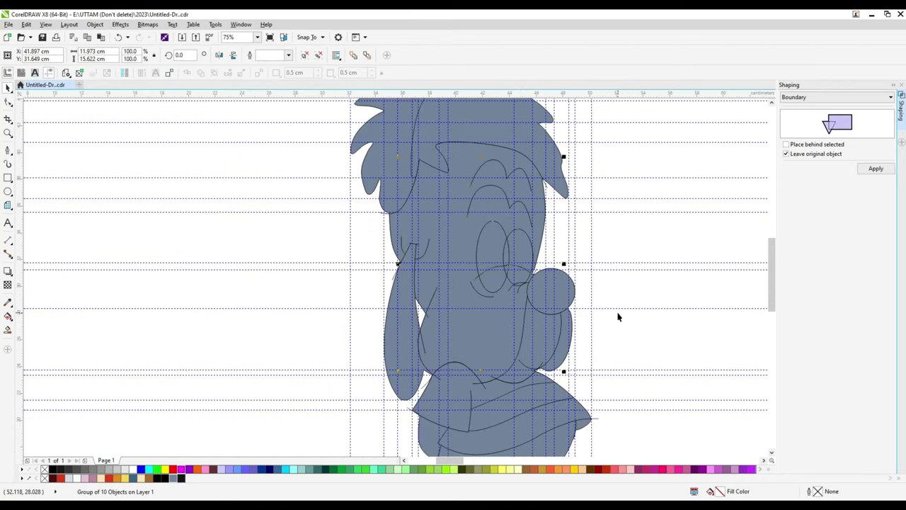
drag(615, 323, 615, 317)
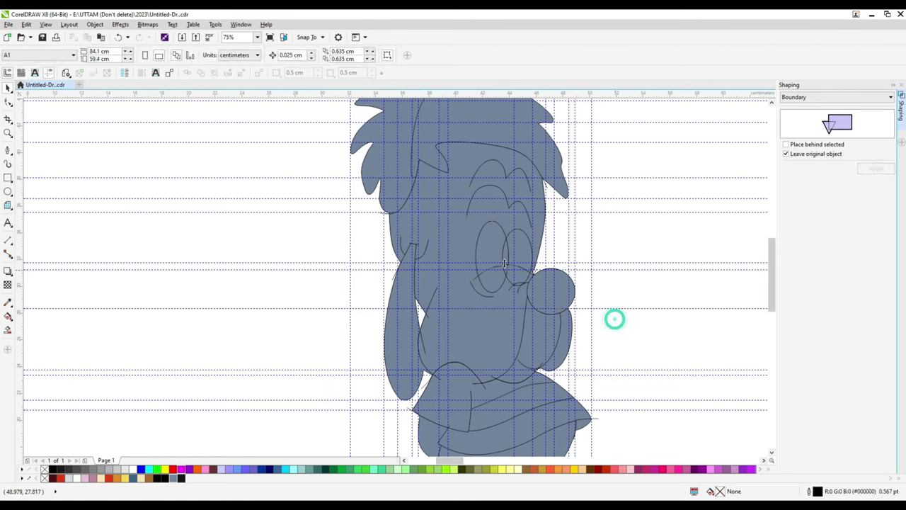
Pull the original cheek and forehead curves out of the figure and delete them.
click(663, 224)
drag(424, 355, 331, 338)
right_click(337, 338)
click(311, 311)
right_click(317, 266)
right_click(311, 296)
click(347, 137)
right_click(632, 185)
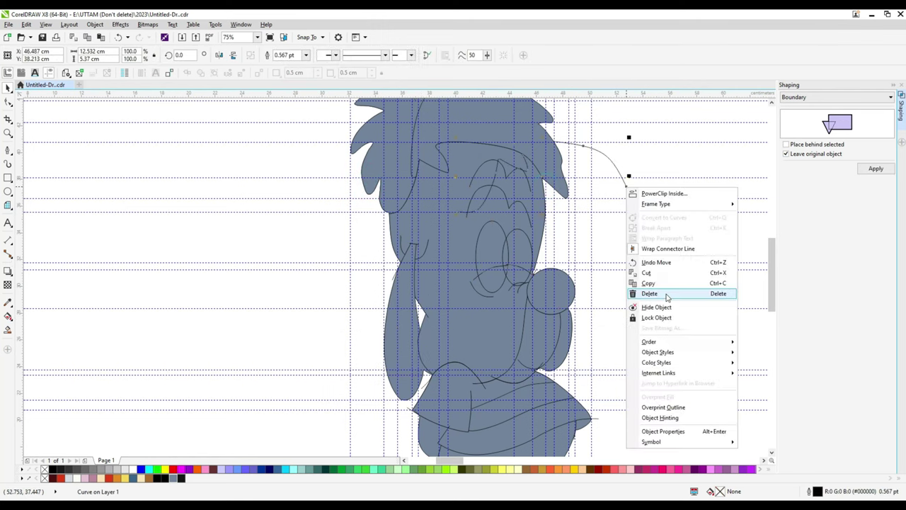
click(647, 294)
Delete the leftover curve beside the face and the duplicate fold curve on the garment.
scroll(460, 297, down, 3)
scroll(401, 311, up, 3)
click(401, 311)
right_click(402, 312)
click(469, 153)
click(656, 247)
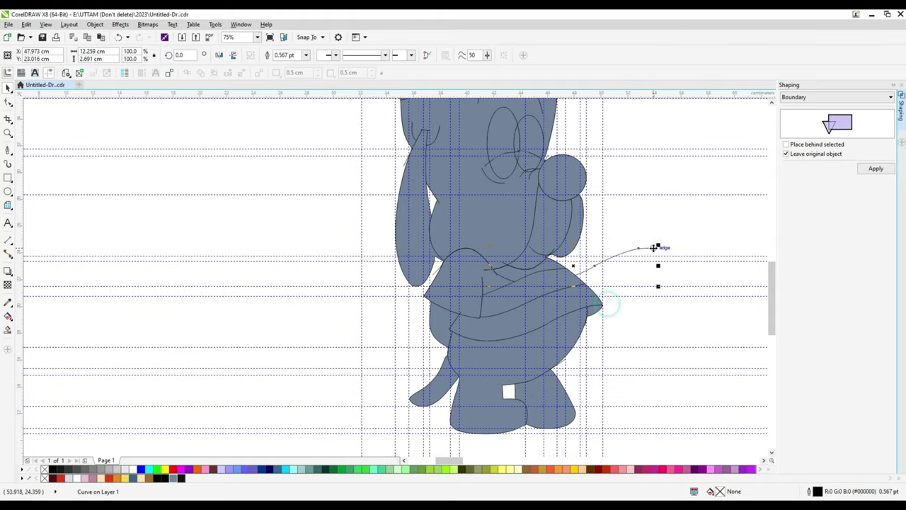
right_click(657, 247)
click(686, 342)
click(649, 343)
key(Delete)
Delete the stray curve next to the head and the boundary outline surrounding the whole figure.
scroll(560, 371, up, 5)
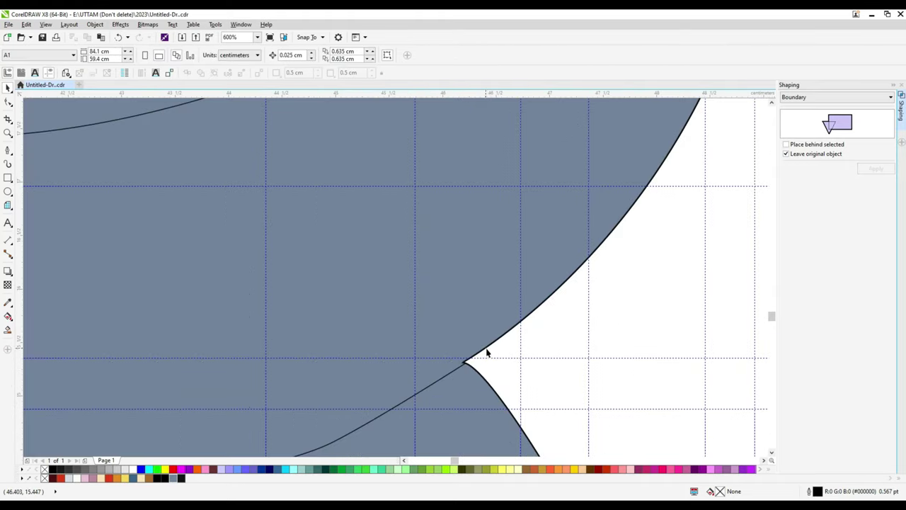
scroll(597, 319, down, 5)
right_click(330, 174)
click(384, 269)
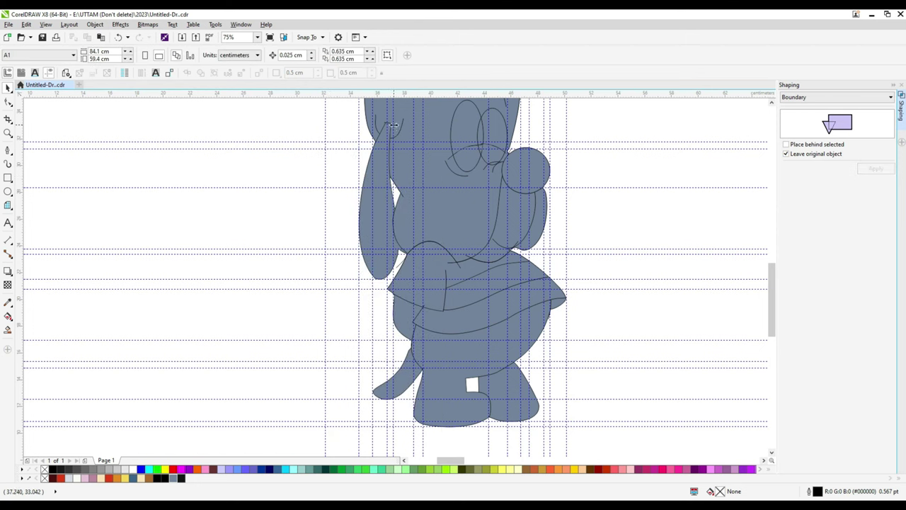
click(348, 162)
scroll(371, 287, up, 5)
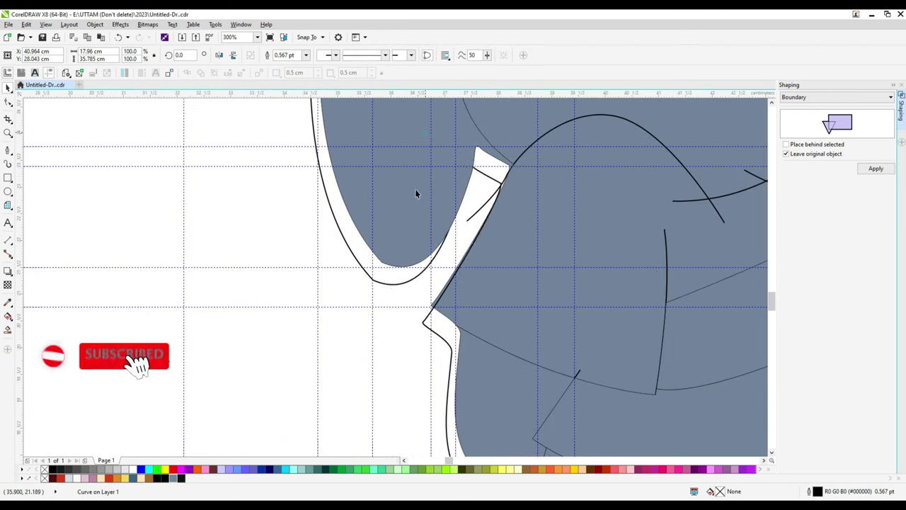
scroll(295, 245, down, 3)
right_click(287, 240)
click(325, 347)
Smart-fill the muzzle area below the nose with blue-grey and adjust the stacking order to keep the drawn curves on top.
scroll(566, 217, down, 2)
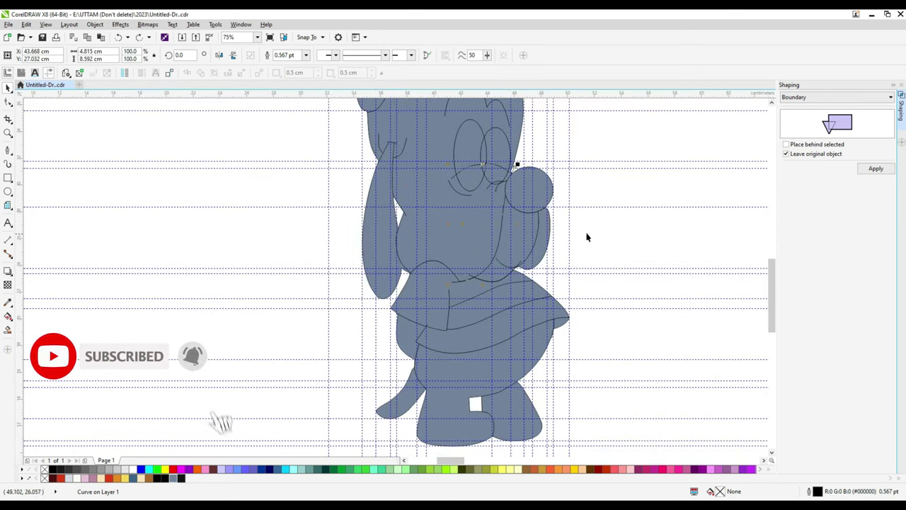
click(510, 317)
scroll(556, 276, down, 2)
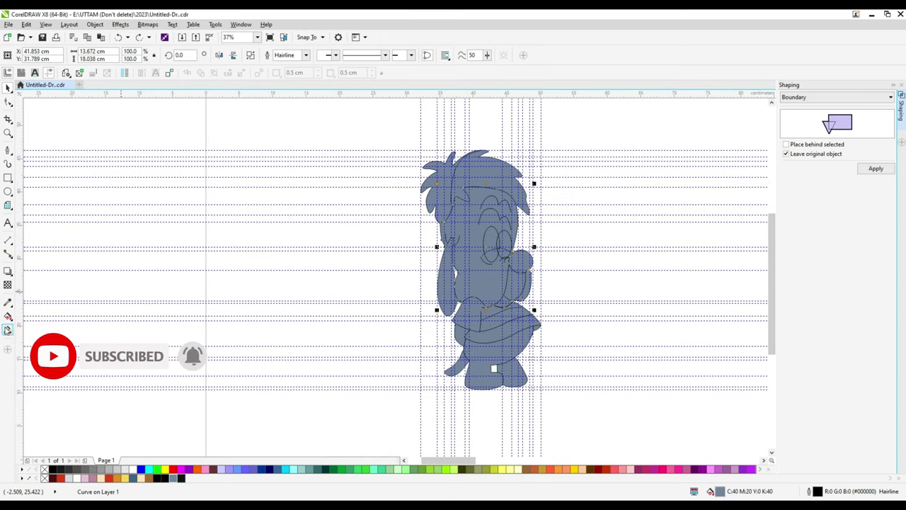
scroll(513, 292, up, 2)
right_click(474, 310)
click(489, 206)
click(606, 231)
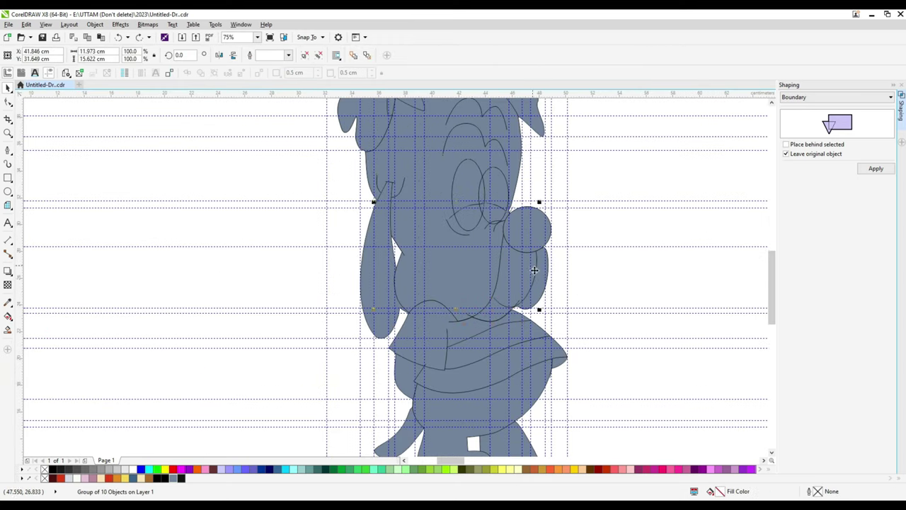
Smart-fill the area bounded by the mouth curve below the nose and delete the original mouth curve.
click(537, 273)
scroll(537, 273, up, 2)
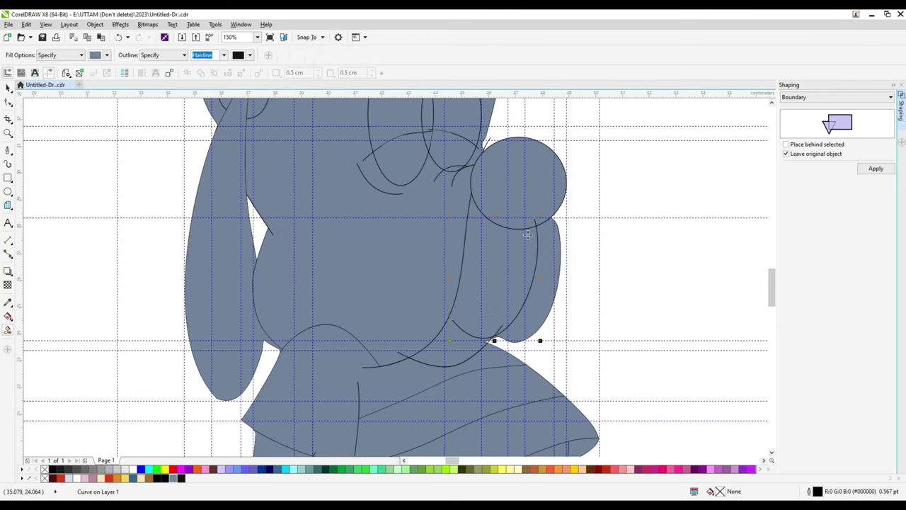
right_click(683, 187)
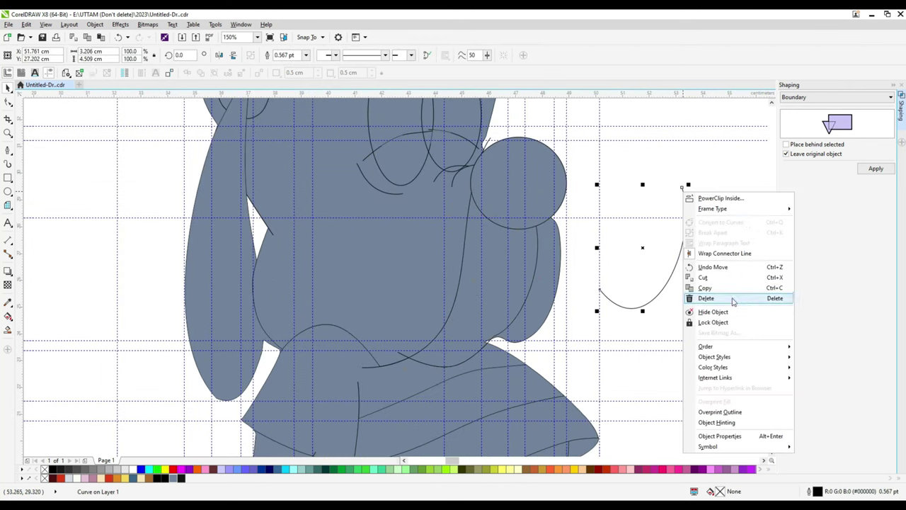
click(720, 297)
Select the whole figure, set its outline width to hairline and remove all fills.
scroll(517, 246, down, 4)
drag(363, 115, 548, 378)
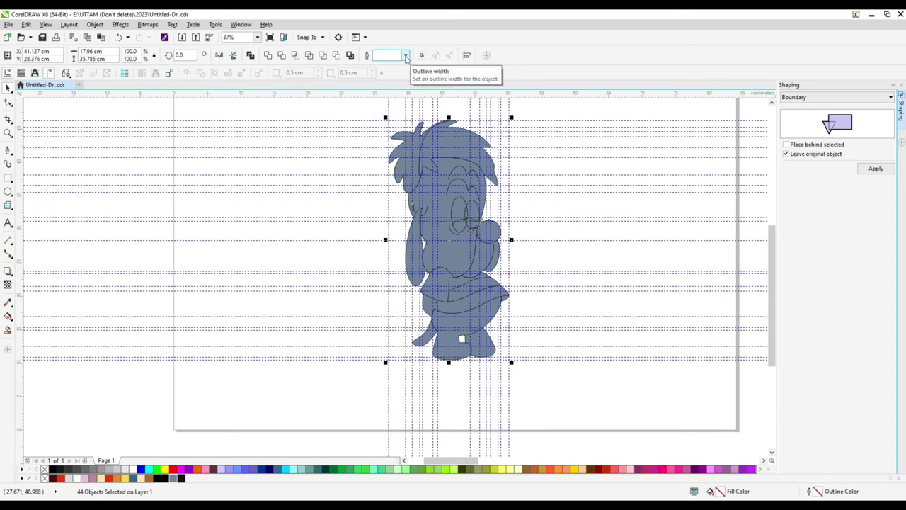
click(384, 55)
click(389, 73)
click(44, 469)
scroll(441, 254, down, 2)
scroll(394, 248, up, 4)
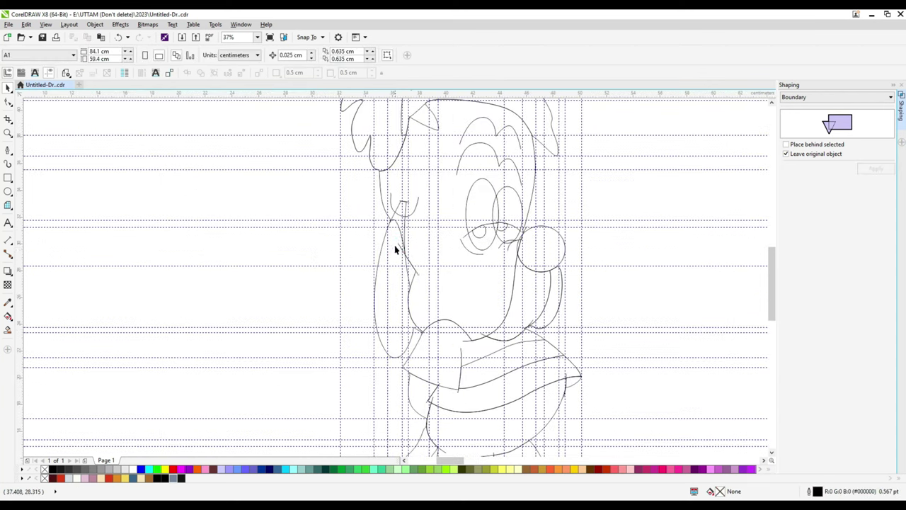
Delete the leftover curves beside the long shape, at the lower garment's outer edge and at the neck.
right_click(317, 247)
click(343, 345)
scroll(567, 389, up, 2)
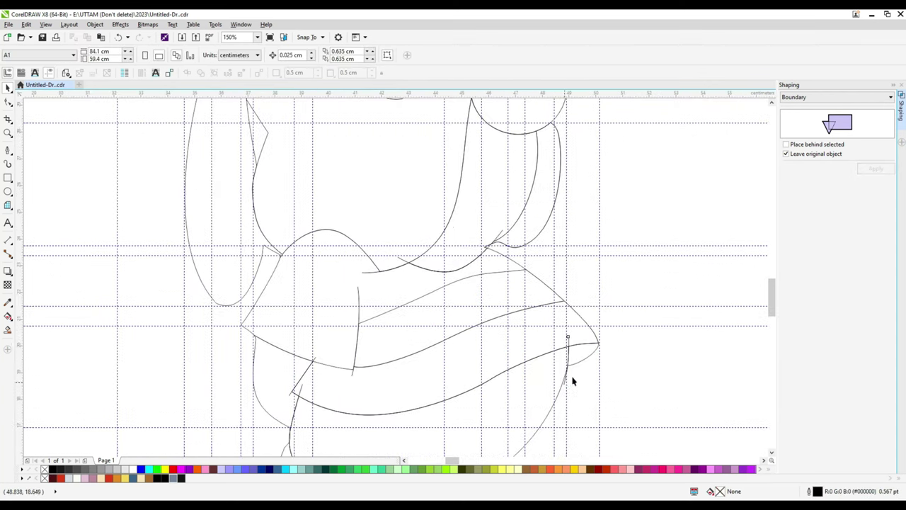
right_click(641, 325)
click(676, 168)
right_click(557, 233)
click(586, 335)
Try to remove the leftover curves below the garment near the tail and around the nose.
click(299, 380)
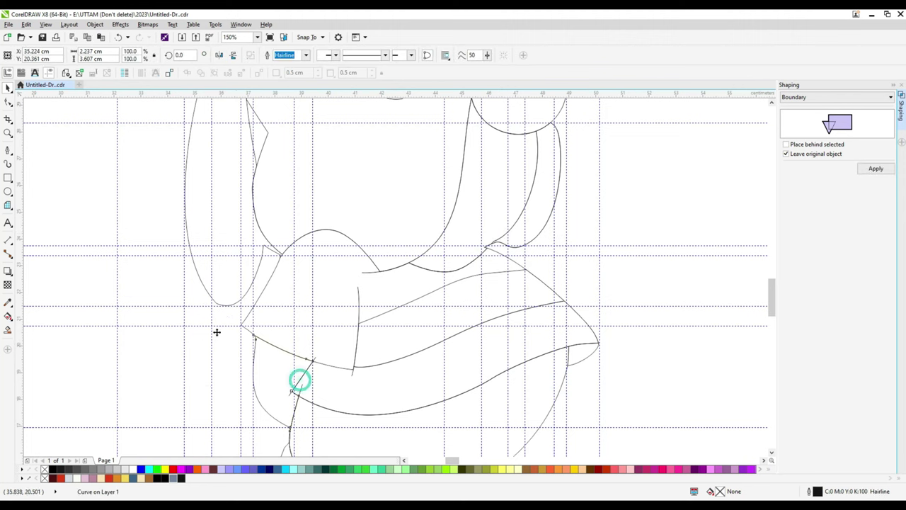
right_click(316, 361)
click(215, 128)
scroll(432, 210, down, 2)
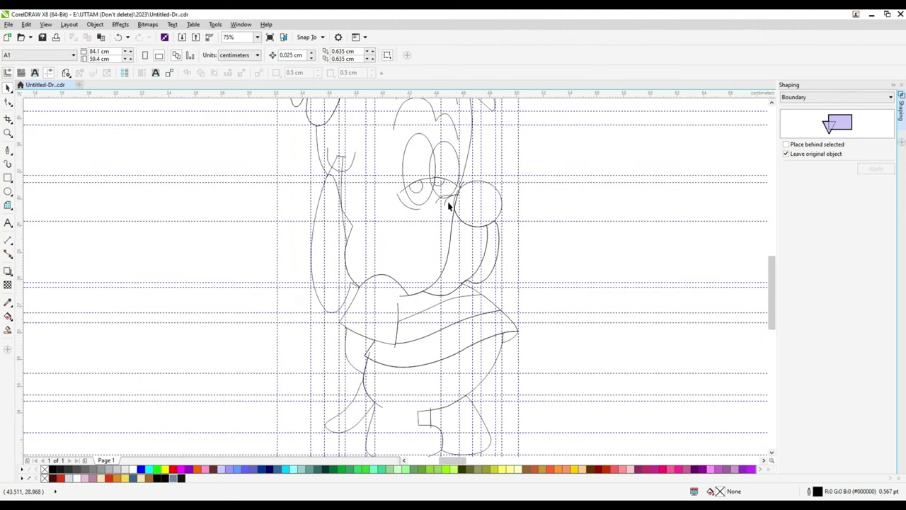
scroll(465, 192, up, 4)
click(654, 160)
right_click(655, 160)
click(687, 261)
scroll(481, 203, down, 2)
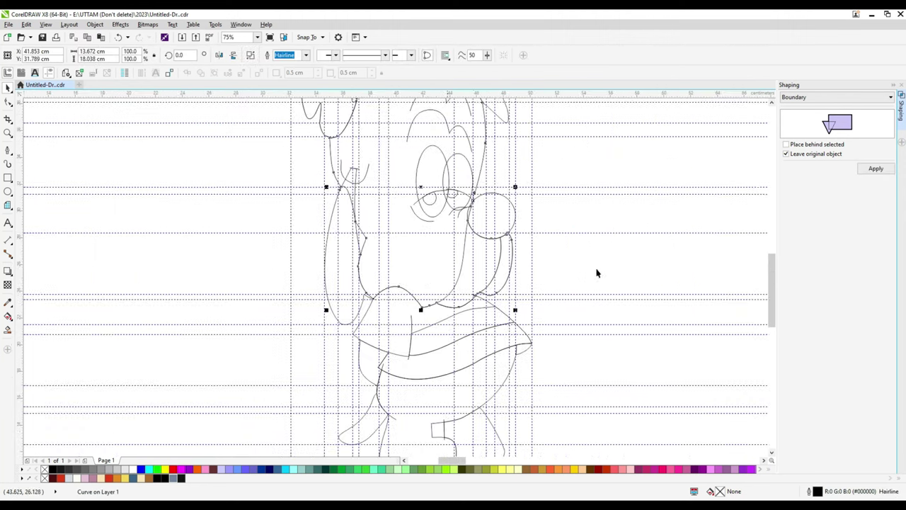
scroll(554, 202, down, 3)
scroll(497, 290, up, 2)
Undo the latest curve deletions and the fill removal, and restore the muzzle shape to its place.
click(478, 308)
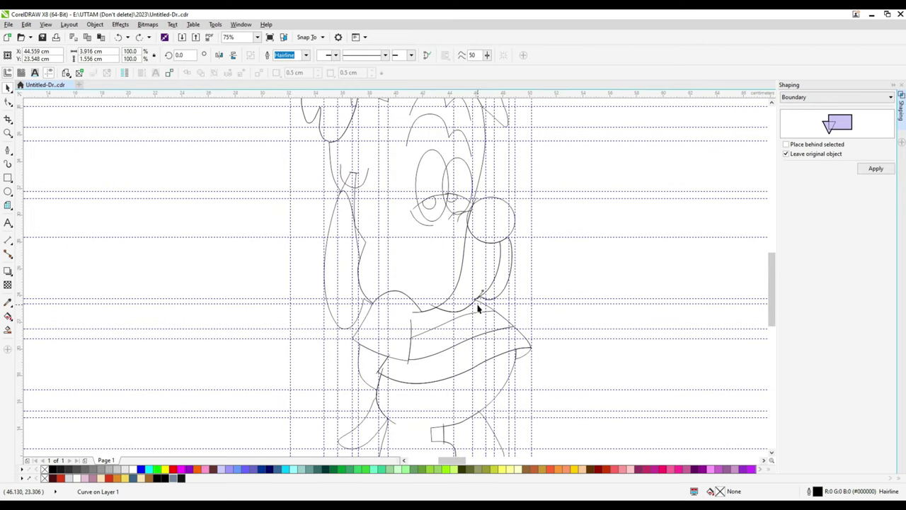
key(ctrl+z)
key(ctrl+z)
key(ctrl+z)
key(ctrl+z)
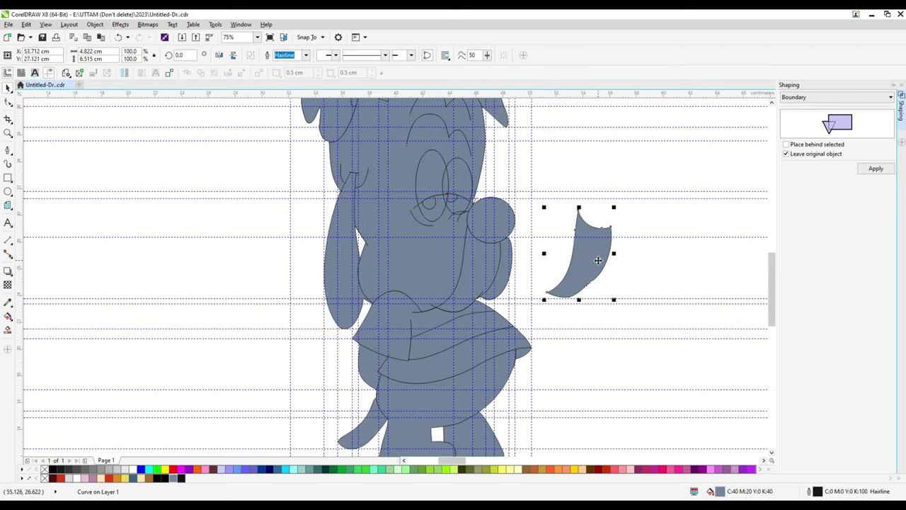
drag(598, 260, 642, 238)
key(Delete)
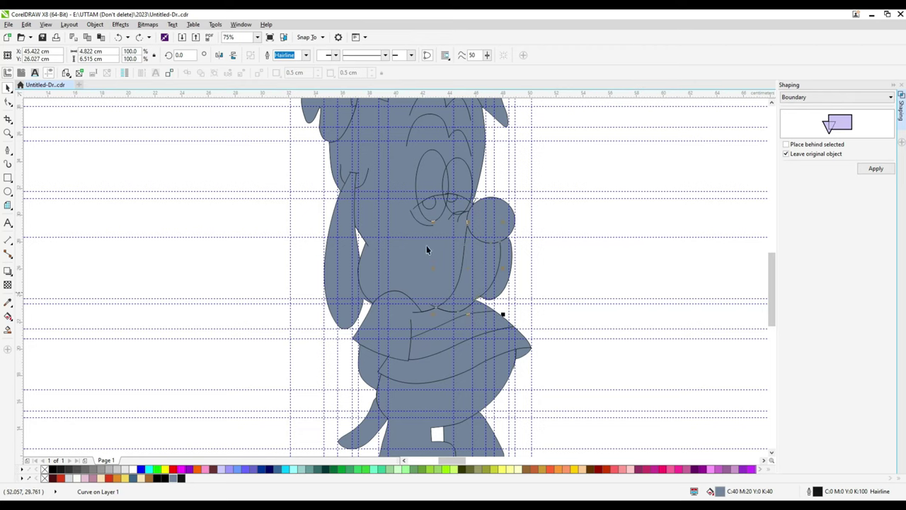
scroll(431, 280, down, 2)
Select all objects of the restored figure, give them a hairline outline and clear their fill.
drag(326, 138, 559, 404)
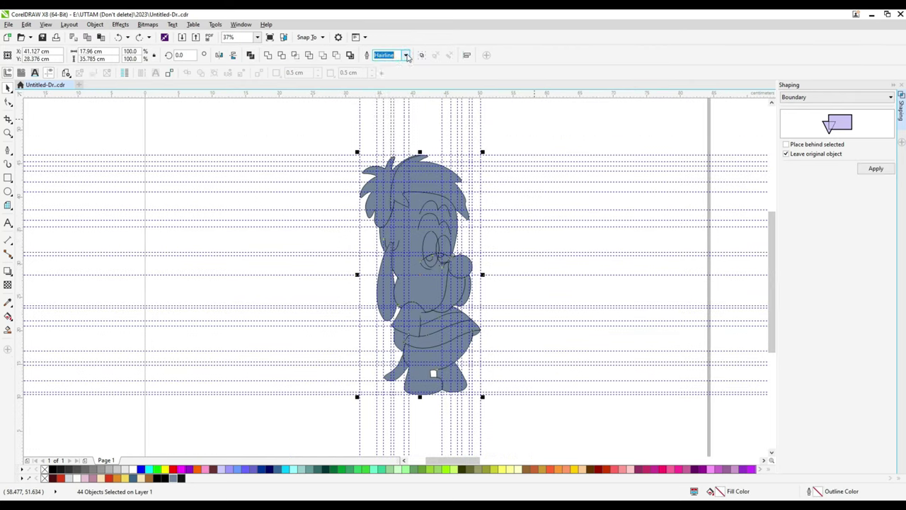
click(43, 469)
click(602, 147)
scroll(386, 259, up, 2)
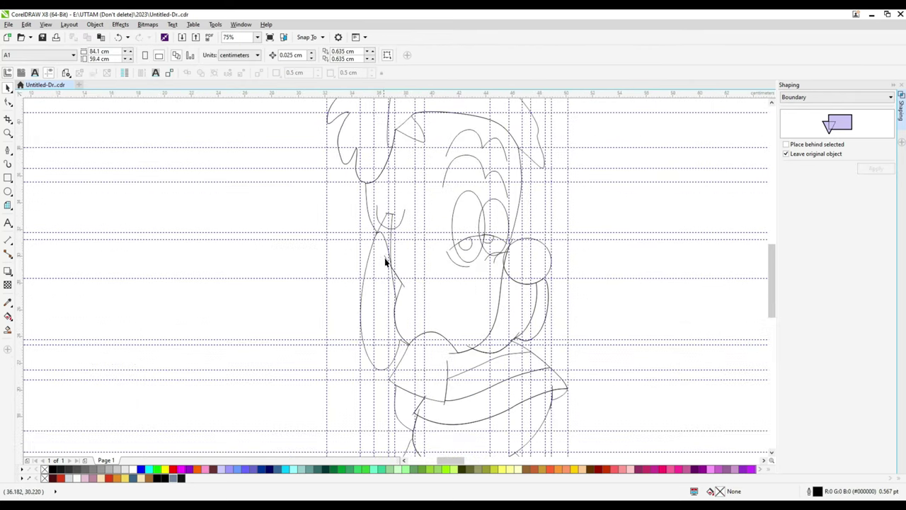
Delete the leftover line between the face and the upper end of the long shape beside it.
right_click(388, 240)
click(380, 237)
key(Escape)
click(390, 223)
right_click(390, 213)
click(594, 238)
scroll(465, 302, down, 2)
scroll(445, 368, up, 3)
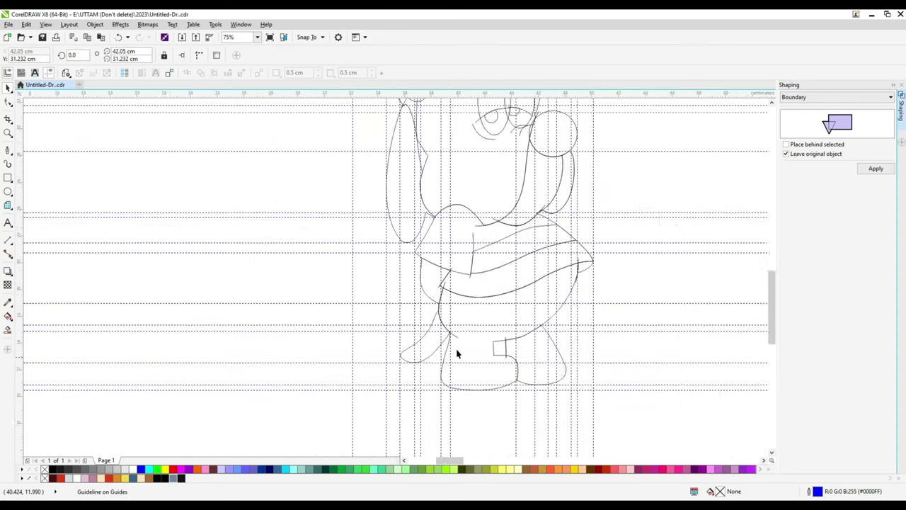
Delete the leftover curve ends on the lower body near the tail and at the small square beside the feet.
scroll(462, 372, up, 2)
click(459, 312)
click(332, 120)
scroll(370, 314, down, 2)
click(513, 316)
click(682, 311)
right_click(690, 311)
key(Escape)
Remove the short leftover curve at the body's edge just below the garment's pointed tip.
click(661, 163)
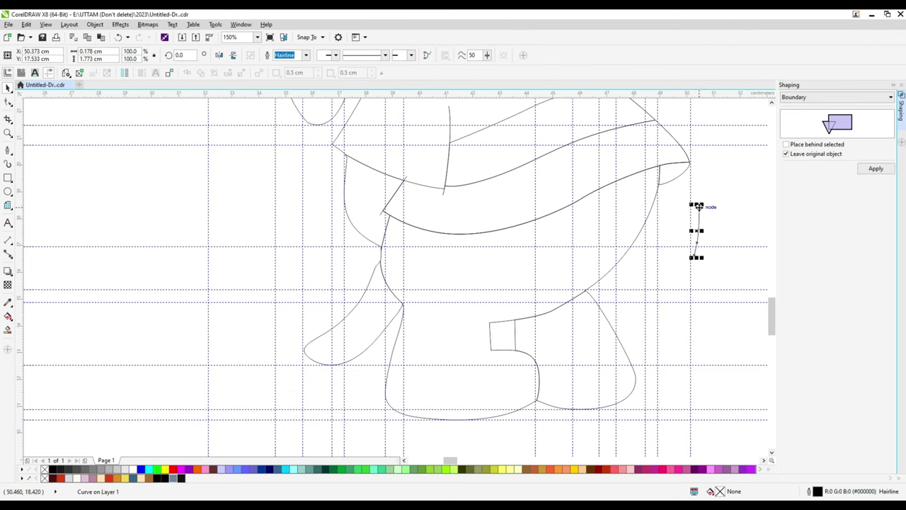
scroll(699, 206, down, 4)
scroll(453, 289, up, 4)
right_click(434, 293)
key(Escape)
key(Escape)
scroll(553, 239, down, 2)
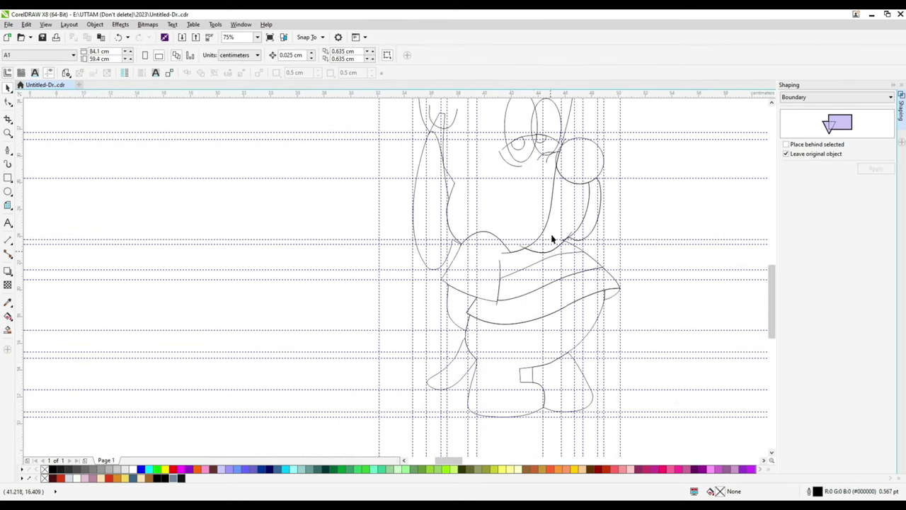
Examine the eyes, nose, hair and the whole figure for remaining stray curves before colouring.
scroll(552, 239, up, 2)
click(552, 147)
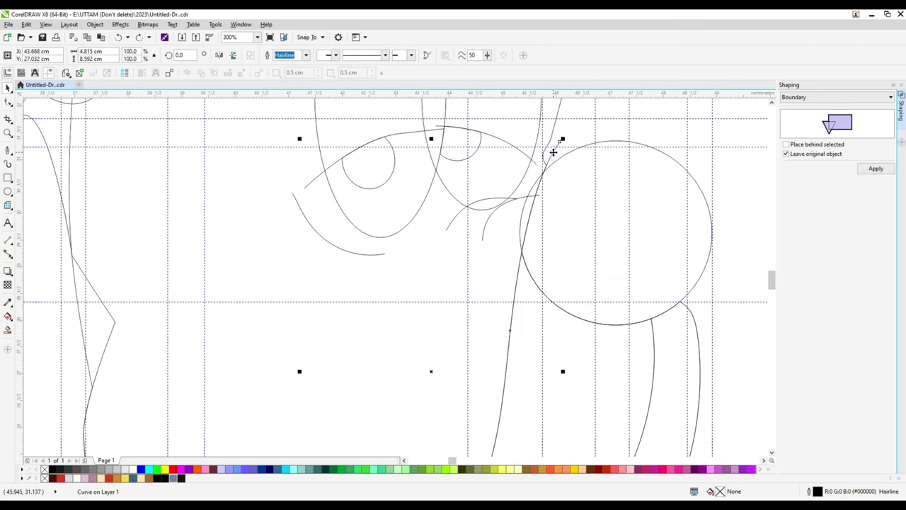
scroll(560, 255, down, 4)
key(ctrl+a)
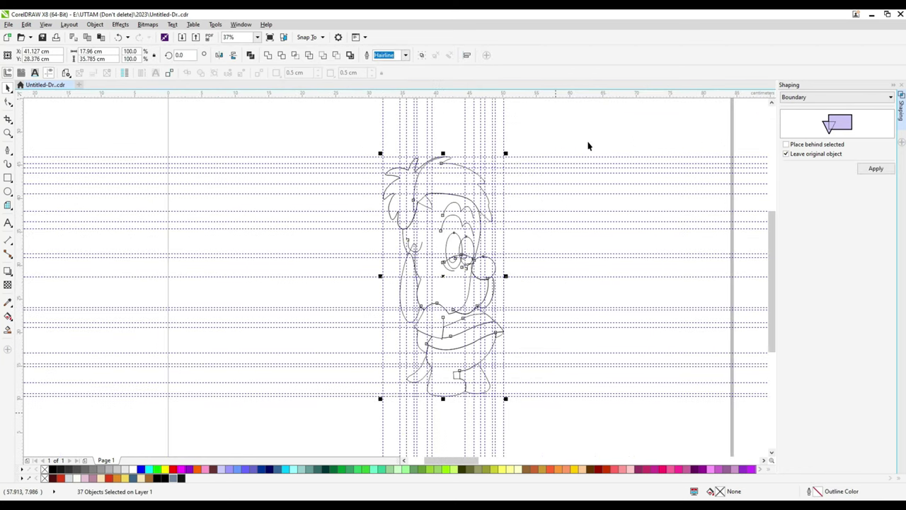
scroll(418, 200, up, 3)
click(399, 214)
scroll(418, 184, down, 2)
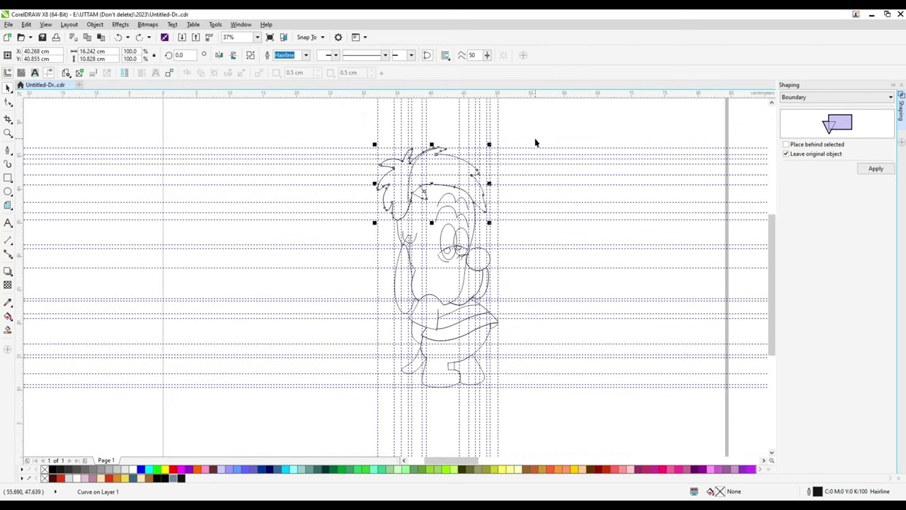
scroll(446, 190, up, 1)
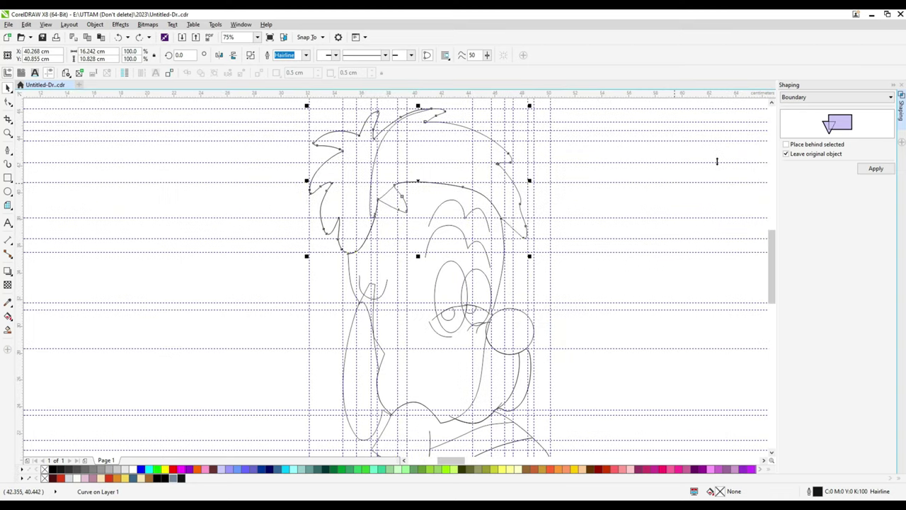
click(676, 161)
drag(775, 266, 766, 303)
scroll(449, 356, down, 1)
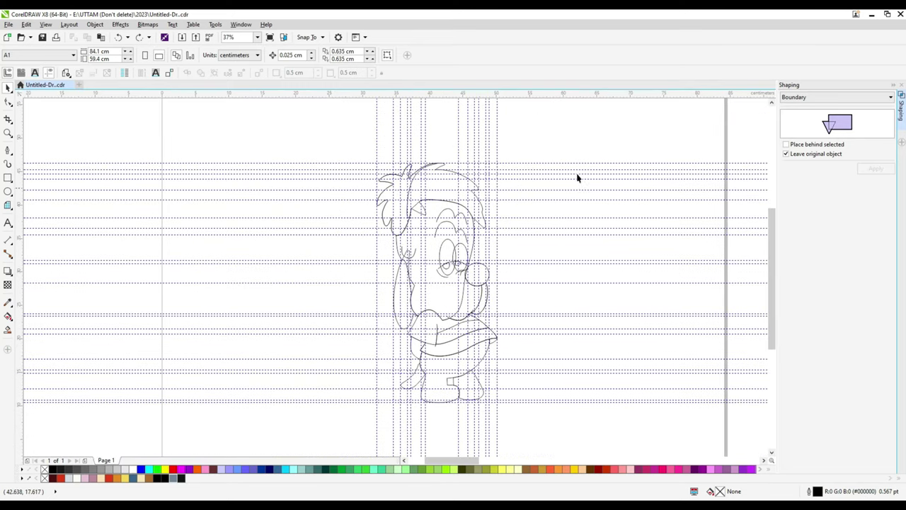
Fill the nose and the long ear black, and fill the body and face off-white.
click(480, 272)
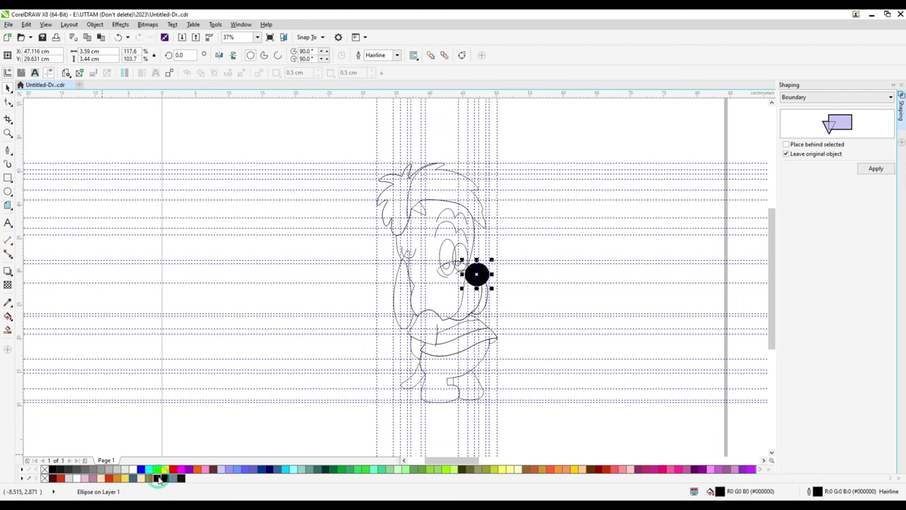
click(409, 291)
key(Tab)
key(Tab)
key(Tab)
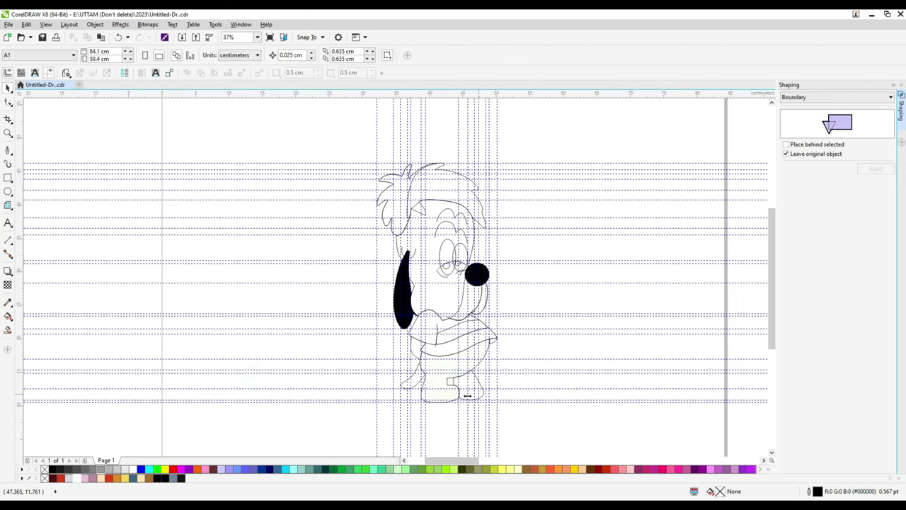
key(Tab)
key(Tab)
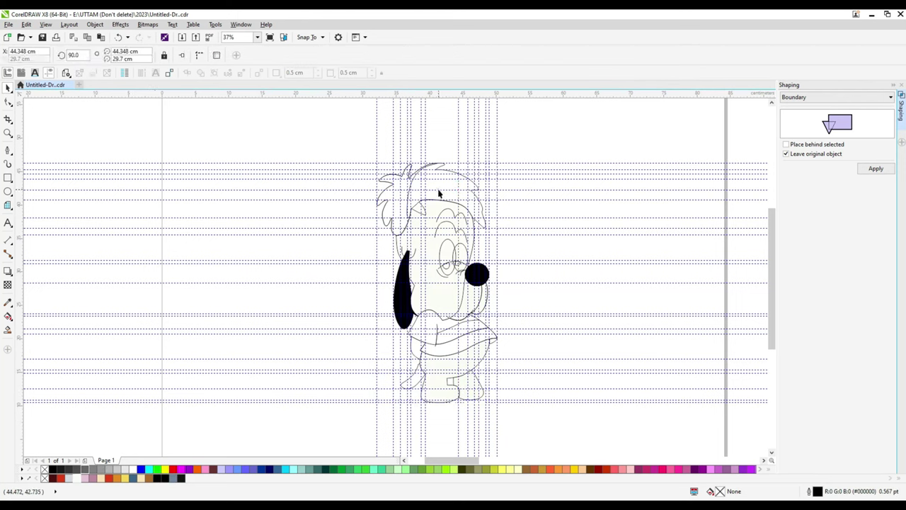
Fill the front hair shape red and the back hair tuft dark maroon.
key(Tab)
click(61, 478)
key(Tab)
click(55, 478)
Fill the garment around the neck yellow and its diagonal stripe blue.
key(Tab)
key(Tab)
key(Tab)
click(110, 478)
click(117, 478)
key(Tab)
key(Tab)
key(Tab)
Fill the muzzle strip below the nose beige and both pupils black.
scroll(511, 314, up, 1)
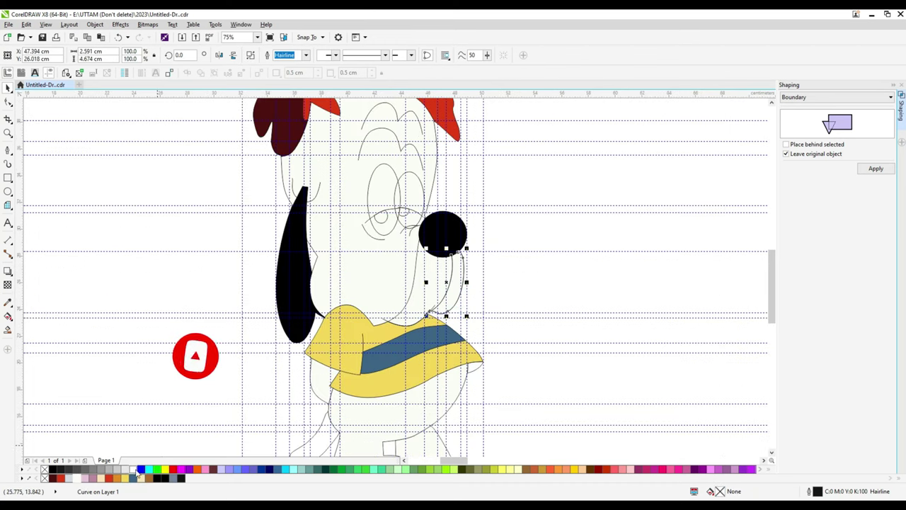
click(446, 276)
click(420, 303)
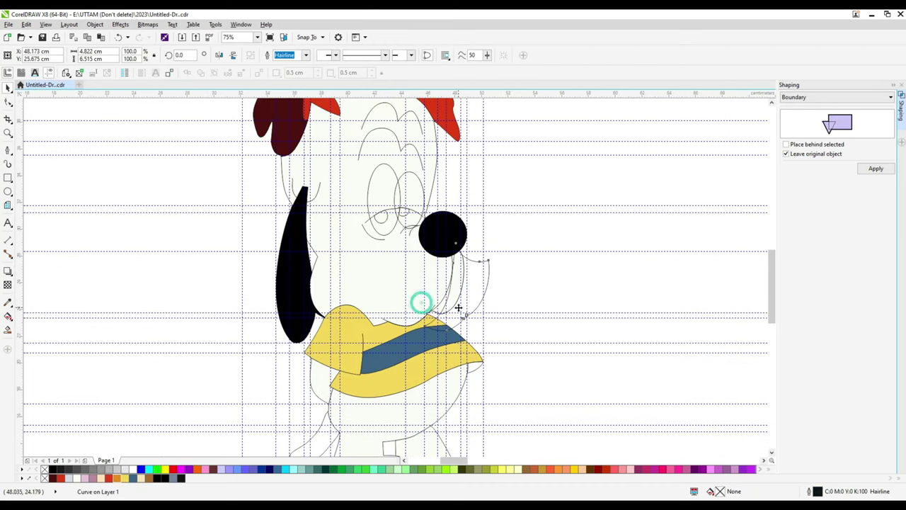
scroll(540, 251, down, 1)
scroll(540, 250, up, 2)
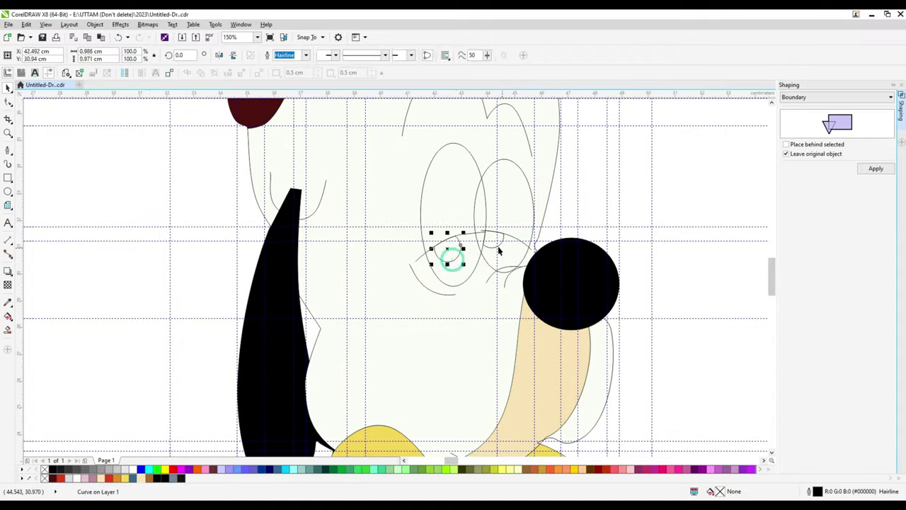
click(455, 257)
Try to create a separate upper-eyelid shape in the larger eye with Smart Fill.
click(420, 262)
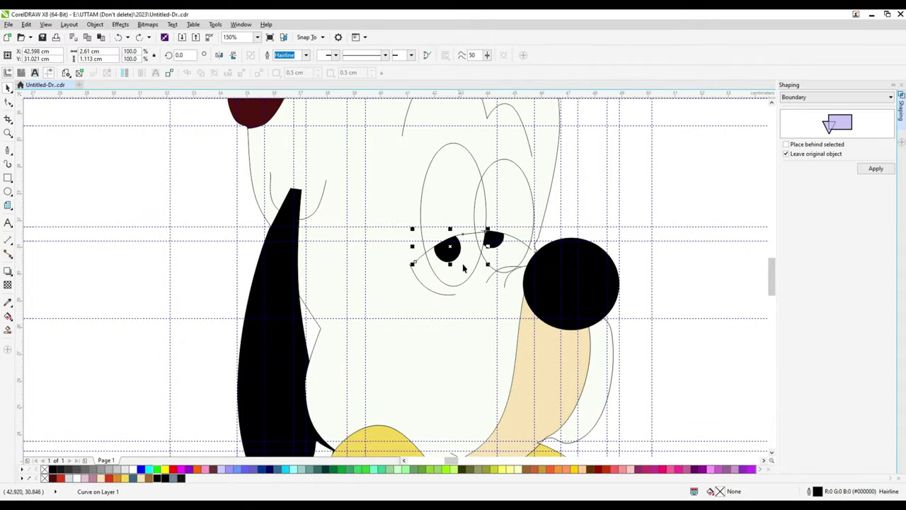
shift+click(449, 259)
right_click(476, 249)
click(607, 406)
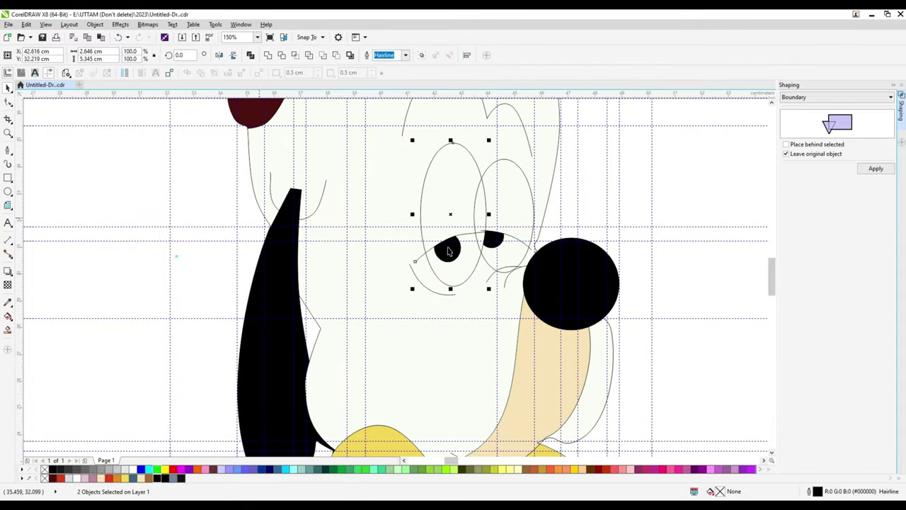
click(8, 330)
click(445, 196)
key(space)
shift+click(424, 222)
click(267, 55)
click(471, 264)
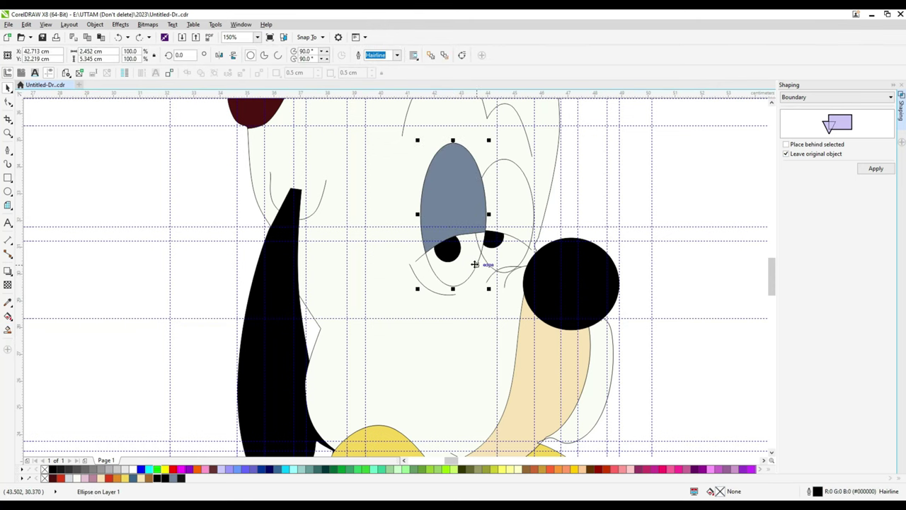
key(Delete)
Move both pupils up out of the way and create shapes from the lower areas of both eyes with Smart Fill.
click(448, 249)
shift+click(498, 243)
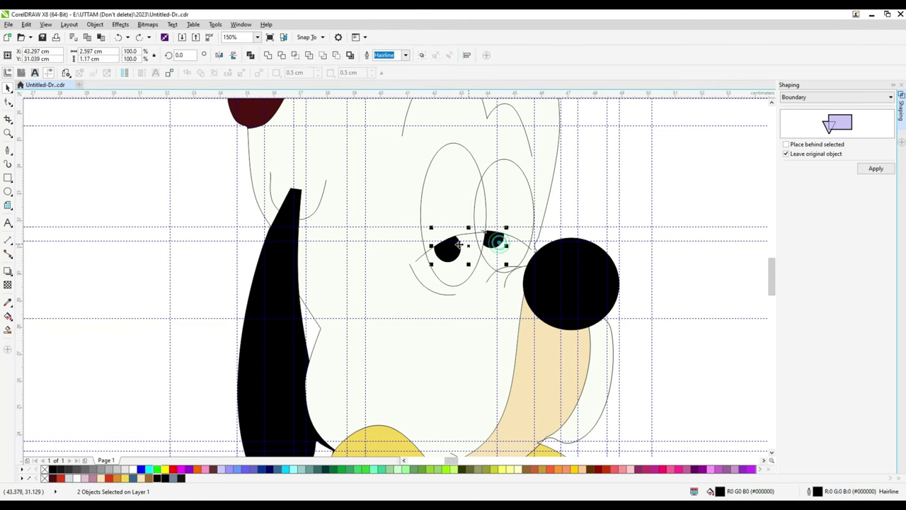
click(8, 329)
click(490, 255)
click(8, 86)
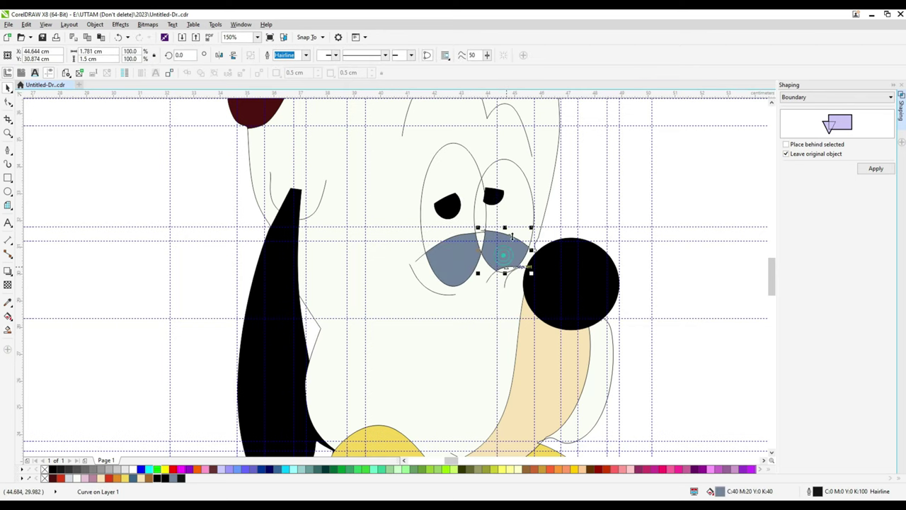
drag(505, 273, 622, 223)
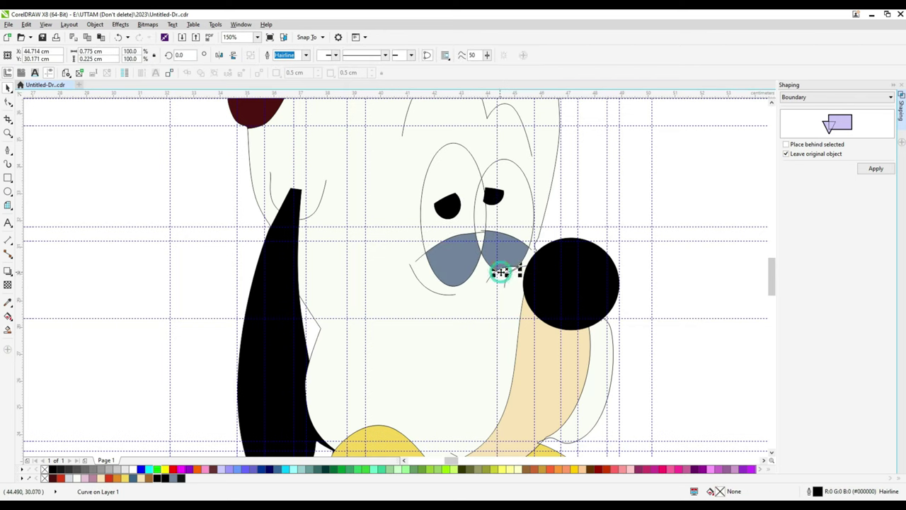
Try to add the overlap between the eyes to the larger eye's lower shape and clean up its nodes.
key(space)
click(480, 239)
key(space)
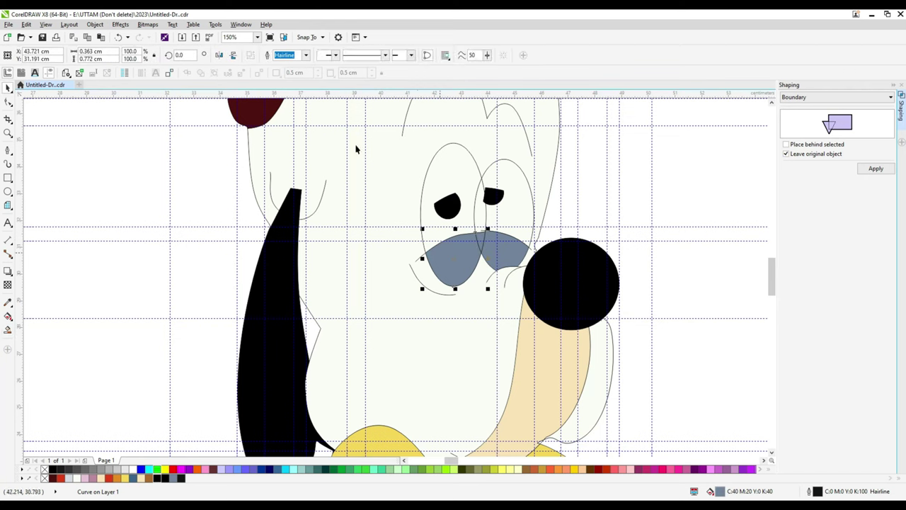
key(F10)
scroll(497, 256, up, 4)
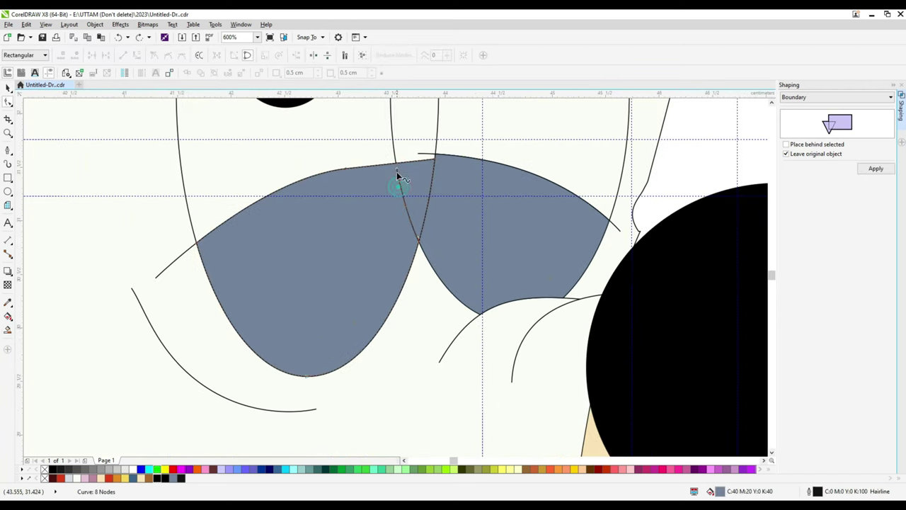
scroll(417, 244, up, 4)
scroll(418, 255, down, 4)
key(space)
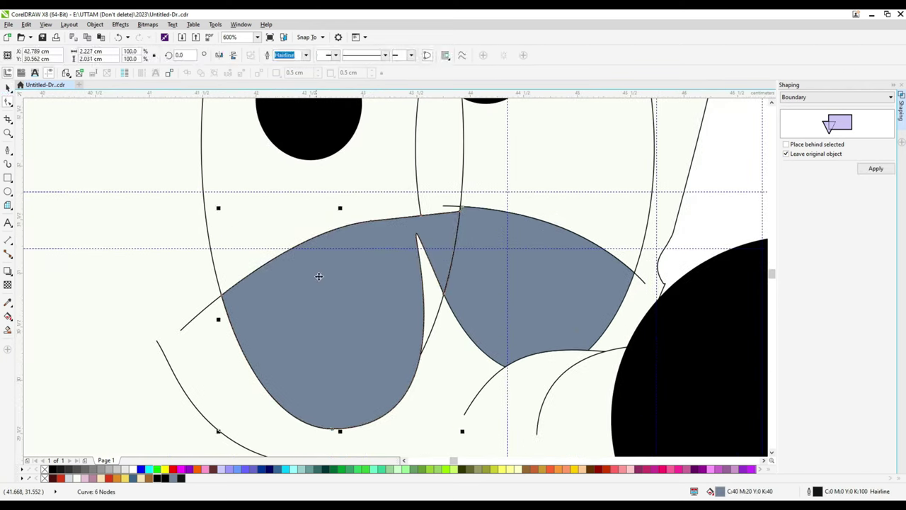
key(Delete)
Adjust the eyelid curve's end at the larger eye's edge and recreate that eye's lower area with Smart Fill.
click(434, 212)
scroll(455, 216, up, 4)
key(F10)
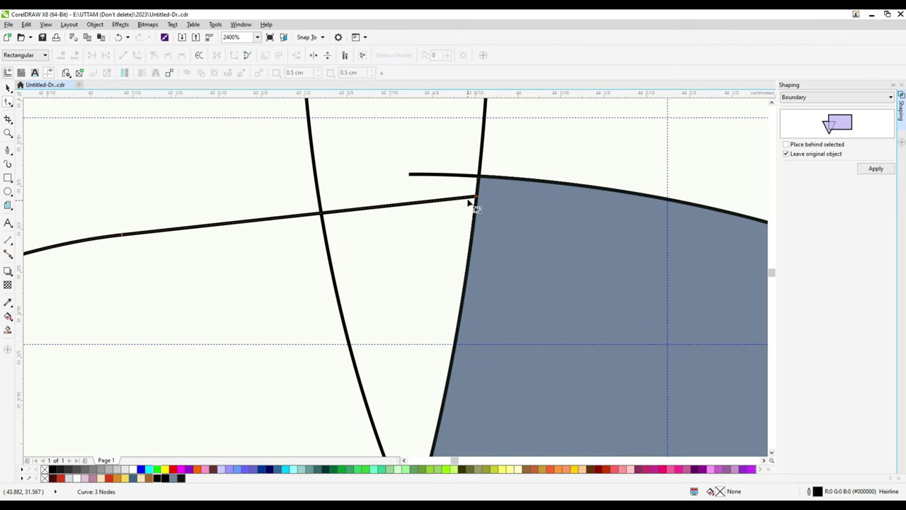
scroll(521, 200, down, 6)
click(8, 329)
click(409, 284)
key(space)
Fill the lower areas of both eyes off-white and the two eye ovals pink.
click(402, 176)
click(492, 273)
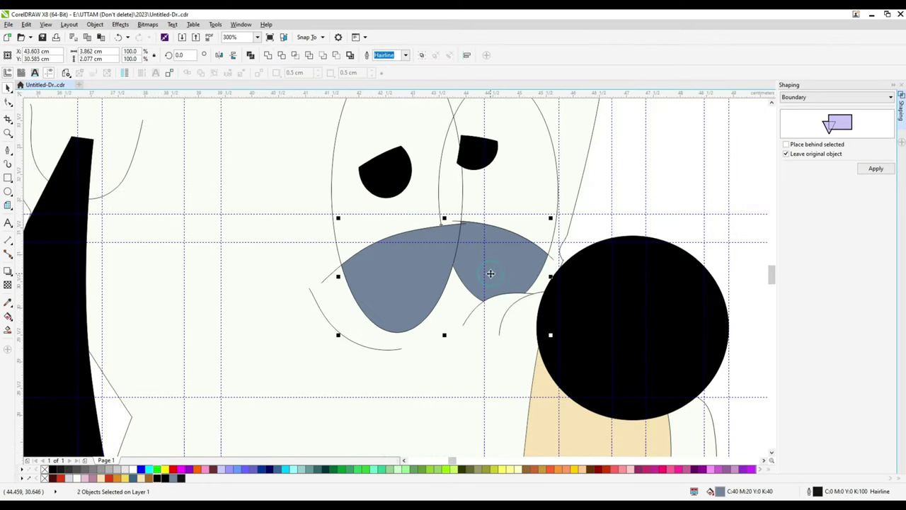
key(Delete)
click(426, 201)
click(88, 479)
scroll(408, 231, down, 2)
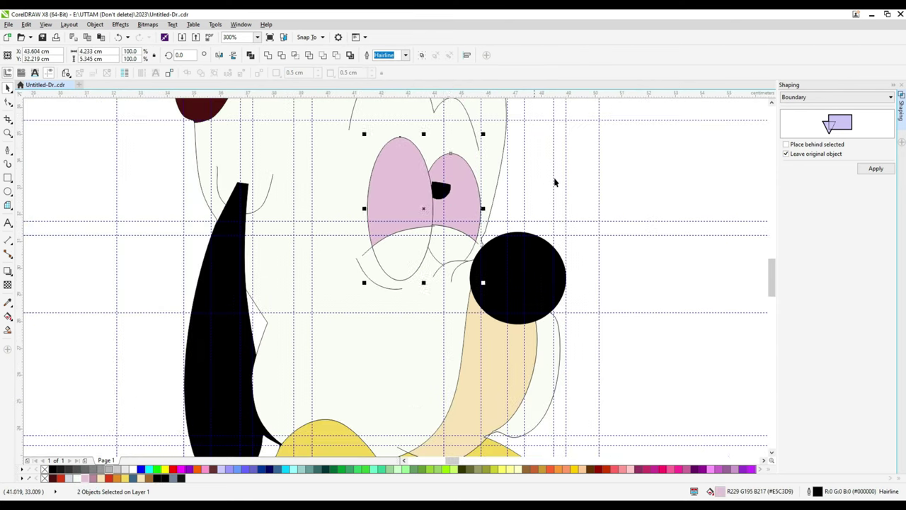
Restack the eye parts so both pupils are in front, and move the pupils down to the eyelid edge.
right_click(415, 198)
mouse_move(467, 351)
click(559, 376)
drag(313, 225, 637, 179)
right_click(448, 193)
click(483, 323)
click(581, 349)
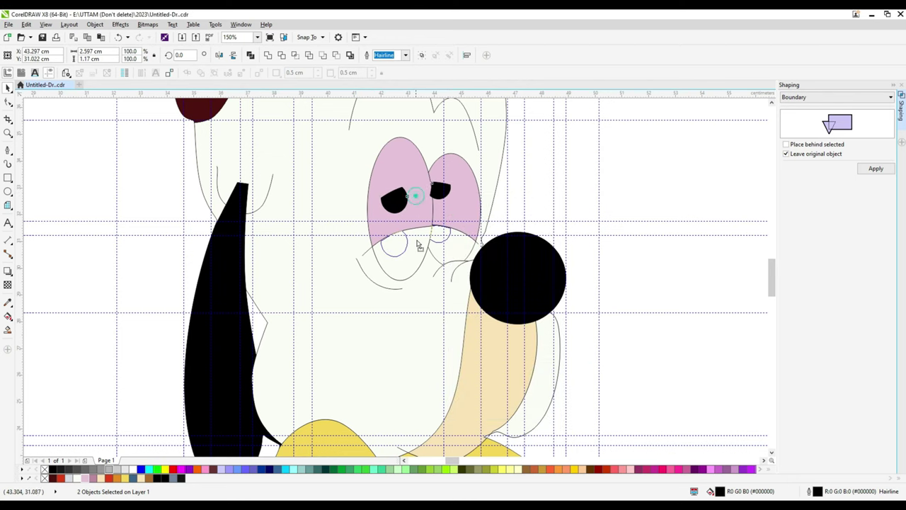
scroll(407, 241, up, 5)
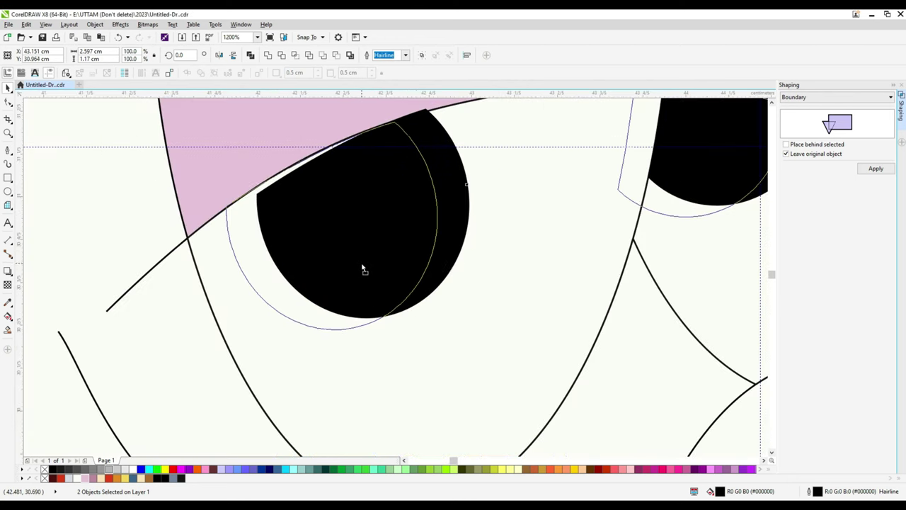
scroll(364, 266, down, 2)
Change the stacking order so the smaller eye's pupil sits behind the larger eye's off-white area.
click(534, 216)
right_click(532, 216)
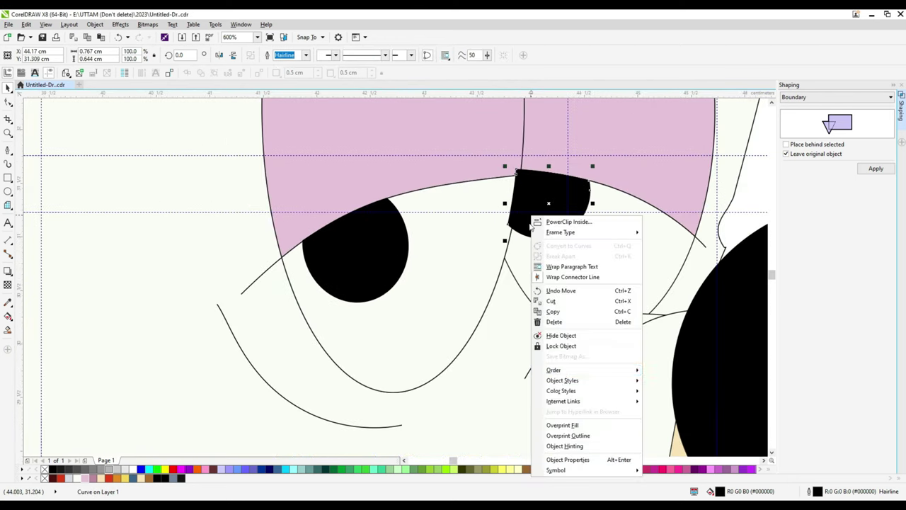
mouse_move(559, 369)
click(675, 408)
scroll(542, 203, up, 2)
scroll(542, 202, down, 2)
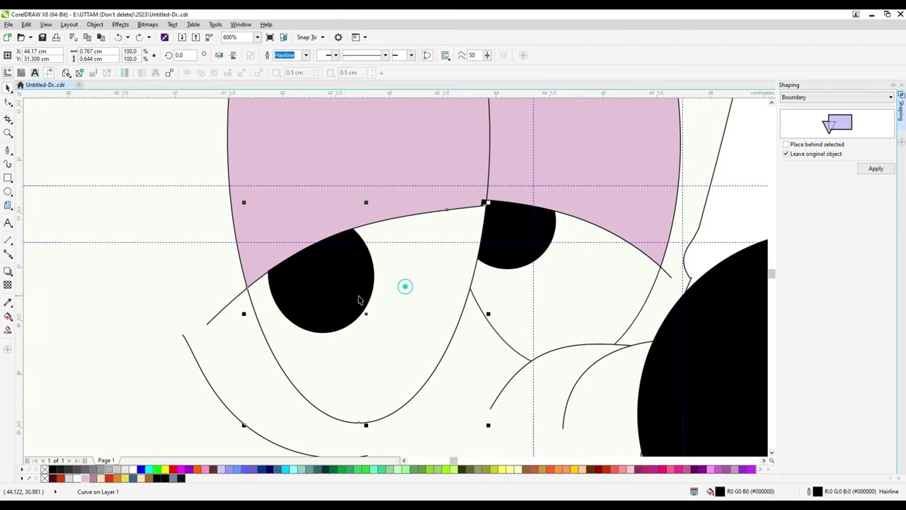
Adjust the larger eye's pupil in stacking order and position so its upper edge follows the eyelid line.
right_click(228, 310)
click(370, 228)
scroll(399, 262, down, 2)
right_click(399, 263)
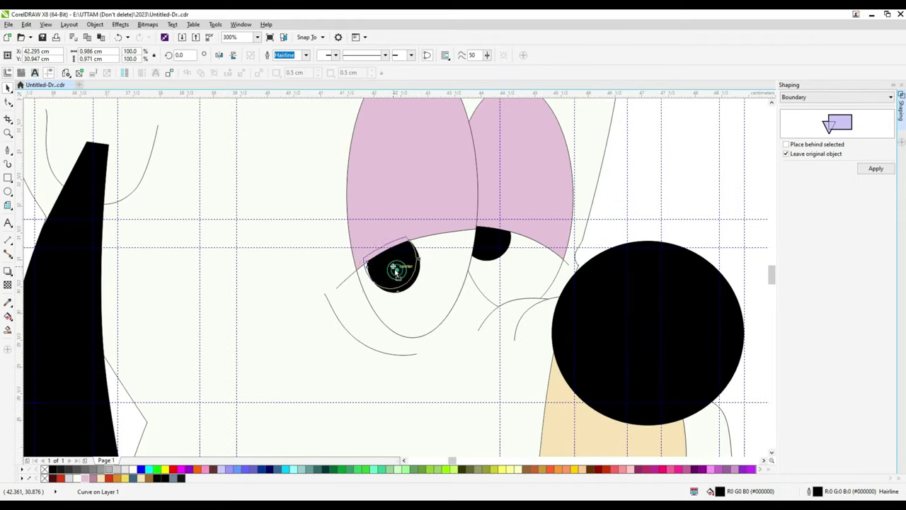
click(538, 390)
key(ctrl+z)
click(390, 263)
scroll(390, 263, up, 2)
click(600, 226)
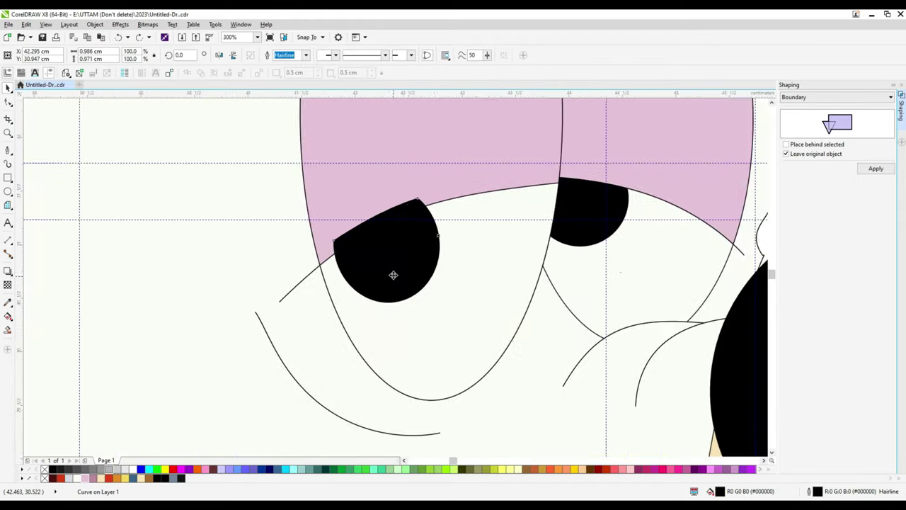
scroll(389, 259, up, 1)
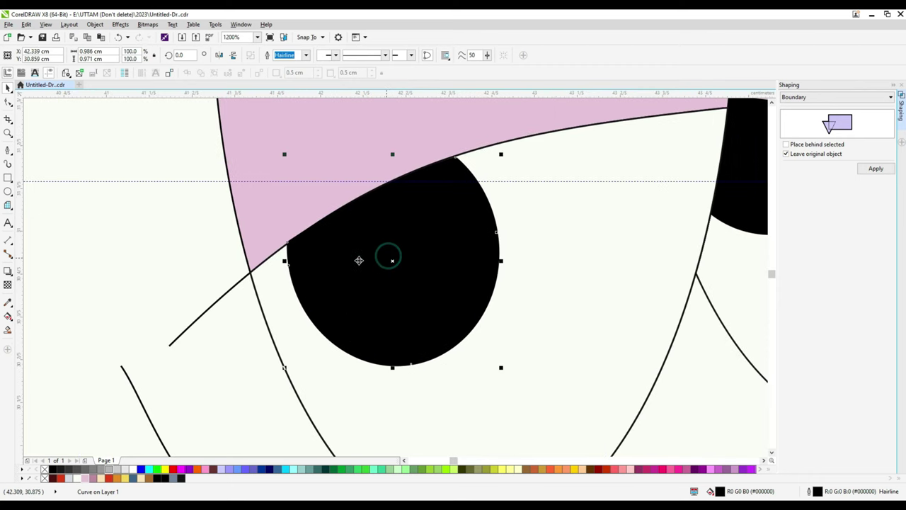
scroll(359, 260, down, 8)
key(Escape)
Reshape the face outline beside the smaller eye so it meets the nose, adjusting its nodes.
click(426, 318)
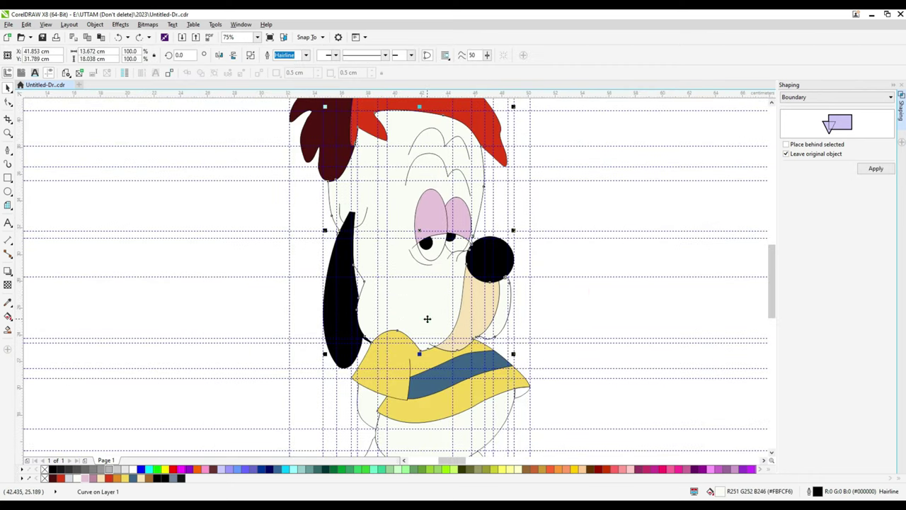
click(514, 290)
click(491, 300)
scroll(467, 269, up, 5)
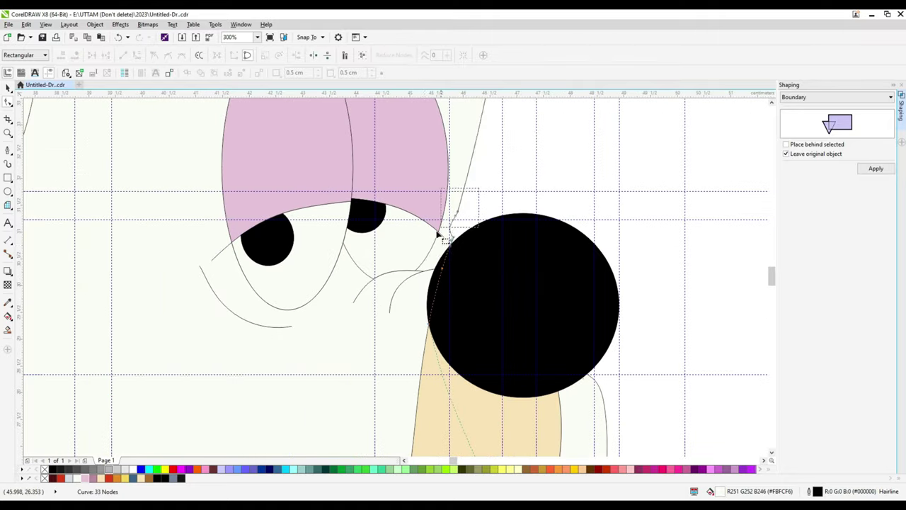
scroll(488, 278, down, 5)
scroll(462, 288, up, 2)
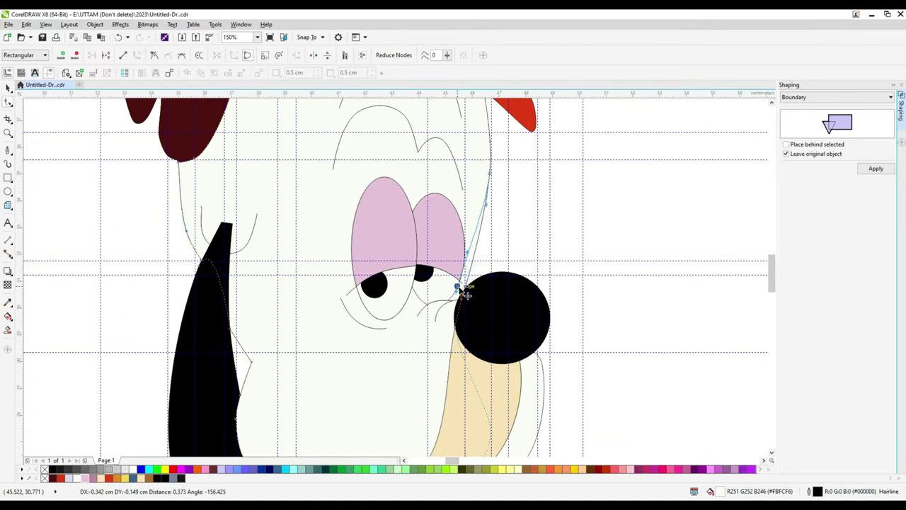
scroll(460, 332, up, 2)
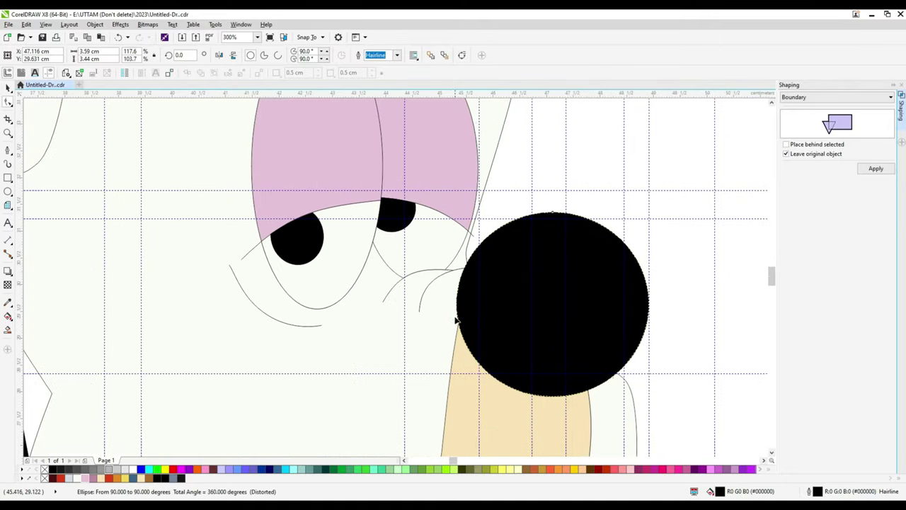
Convert the nose ellipse to curves and reshape its upper edge on the side facing the eyes.
click(457, 309)
double_click(475, 251)
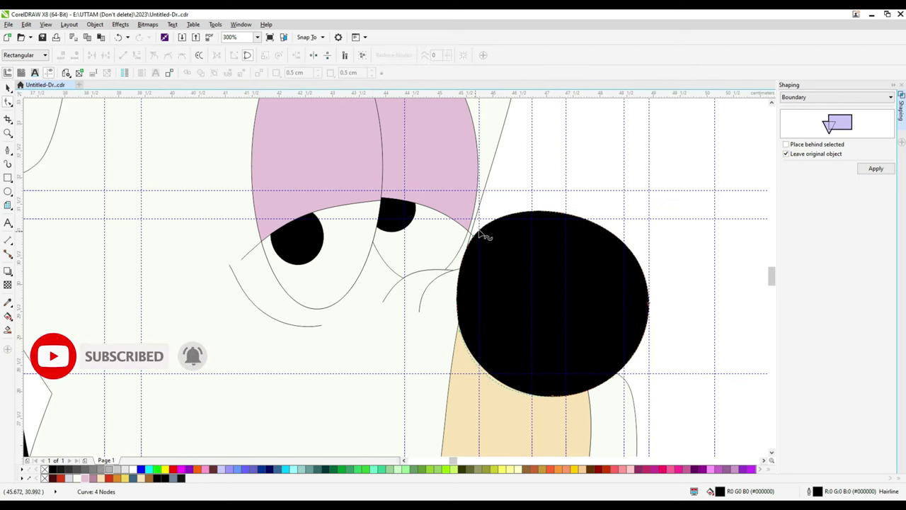
click(459, 283)
scroll(489, 252, down, 4)
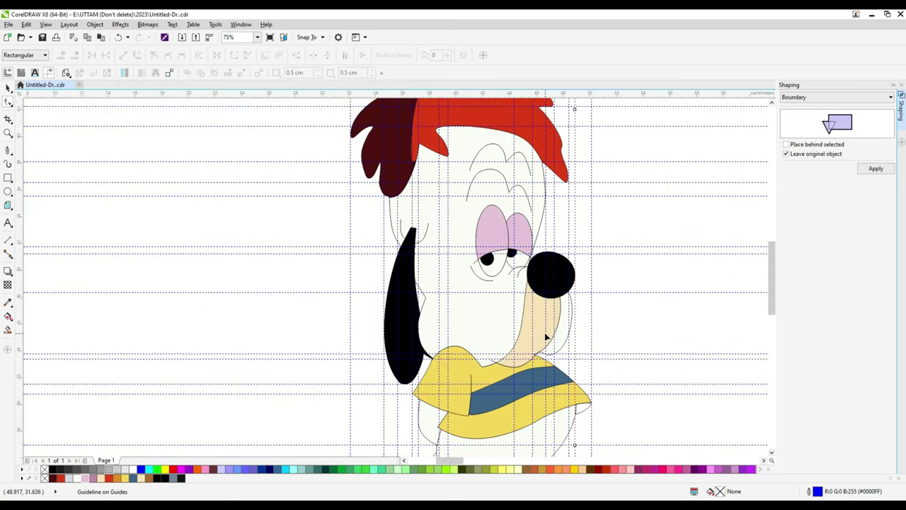
Adjust the face outline's nodes behind the ear and tuck its upper back edge under the dark hair.
scroll(427, 313, up, 6)
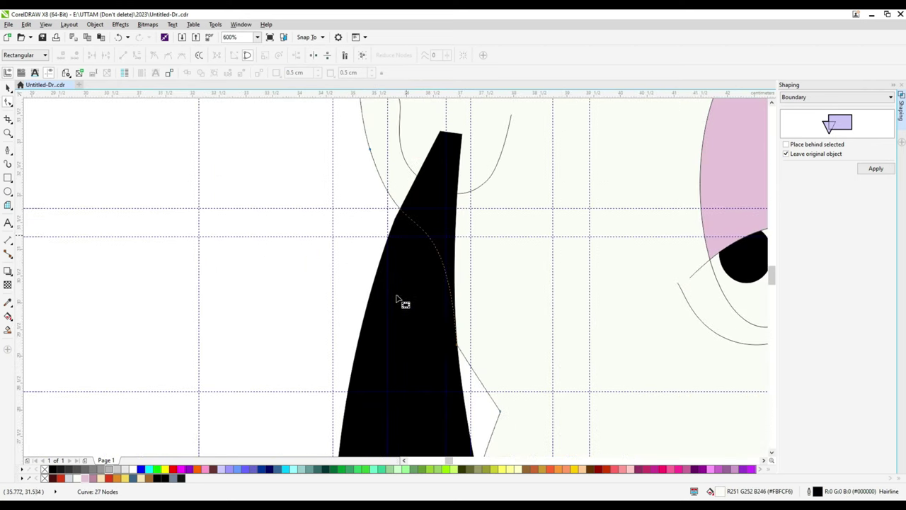
scroll(429, 375, up, 1)
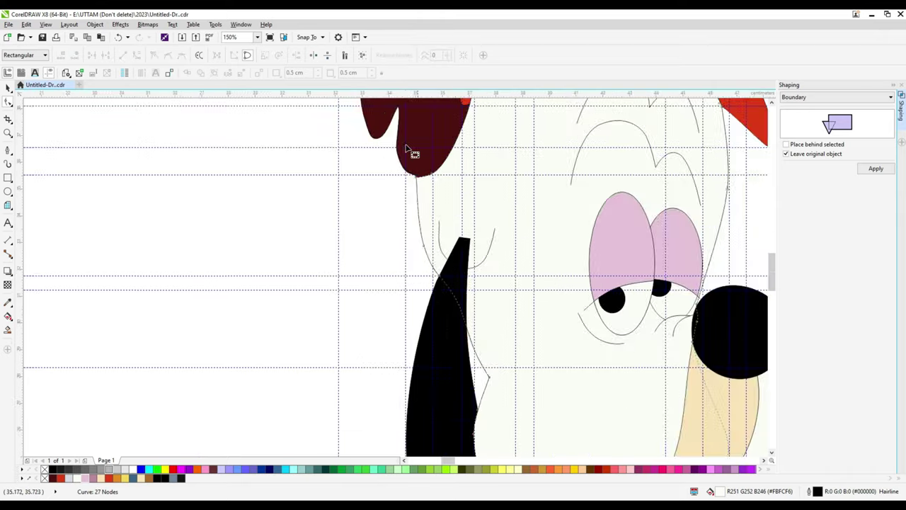
scroll(460, 286, up, 1)
click(453, 299)
scroll(494, 232, down, 1)
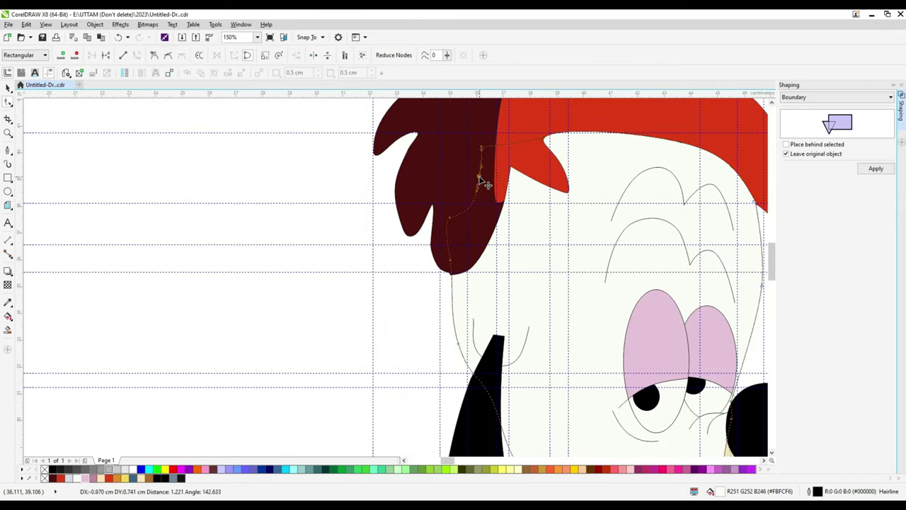
scroll(485, 184, down, 1)
scroll(545, 248, up, 1)
scroll(619, 299, up, 1)
click(580, 354)
scroll(576, 344, down, 1)
Adjust the dark hair's edge node where it meets the tip of the red side lock.
scroll(459, 410, up, 1)
scroll(459, 411, up, 1)
scroll(461, 393, up, 1)
click(437, 390)
scroll(436, 390, down, 1)
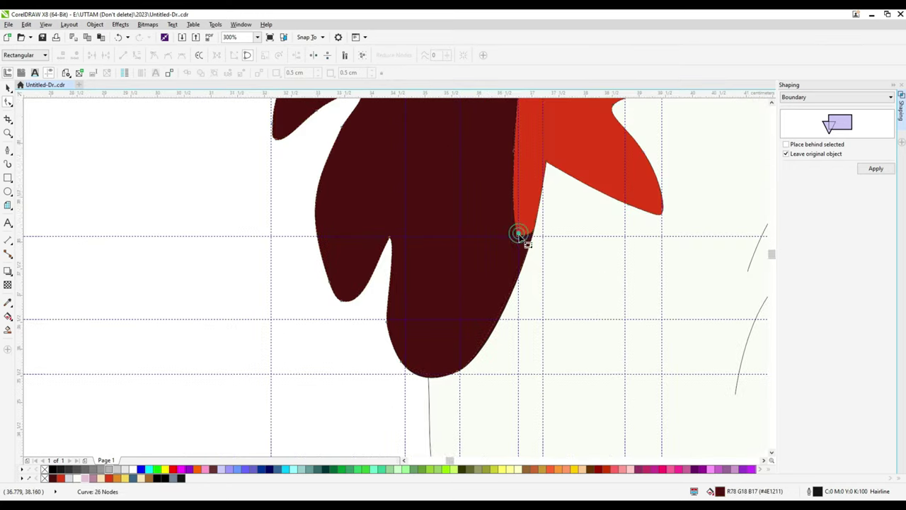
scroll(502, 219, up, 1)
scroll(335, 236, down, 1)
scroll(396, 204, down, 1)
Set the outline width of the brow, eyelid, under-eye, cheek and ear crease lines to 4 pt.
key(space)
click(402, 149)
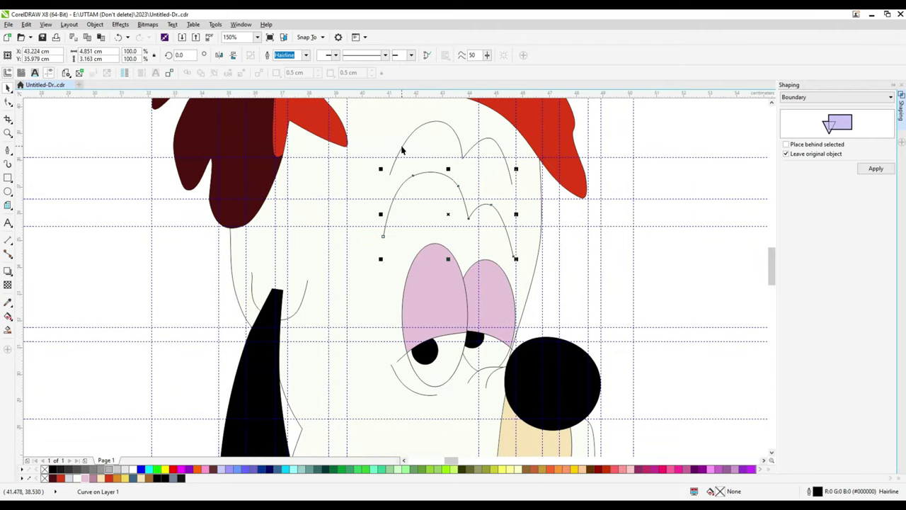
shift+click(402, 149)
scroll(512, 353, up, 1)
shift+click(486, 376)
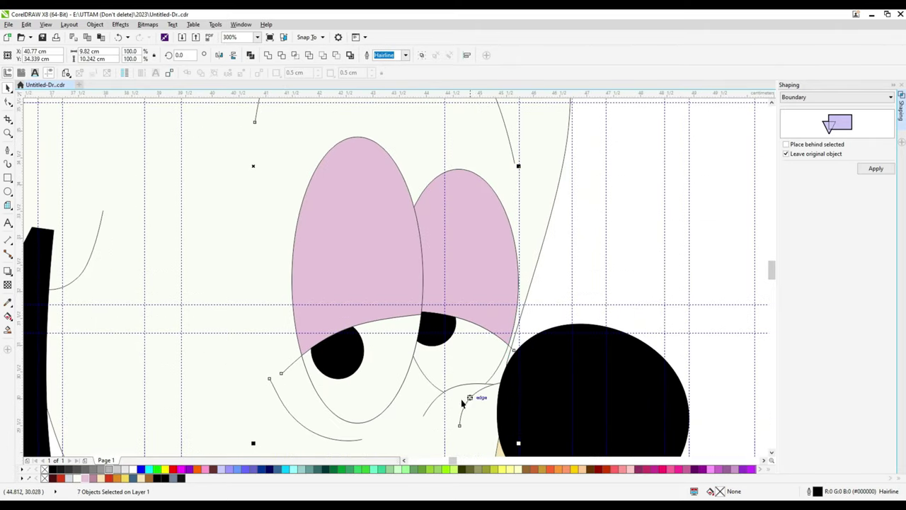
click(405, 56)
click(388, 121)
scroll(389, 121, down, 1)
Convert the selected 4 pt outlines to objects, remove their fill and give them a hairline outline.
right_click(384, 109)
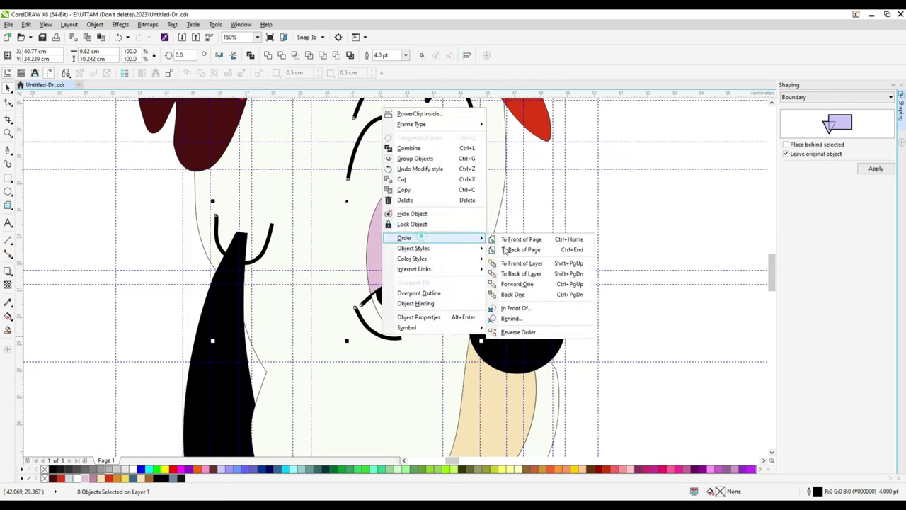
key(Escape)
click(147, 24)
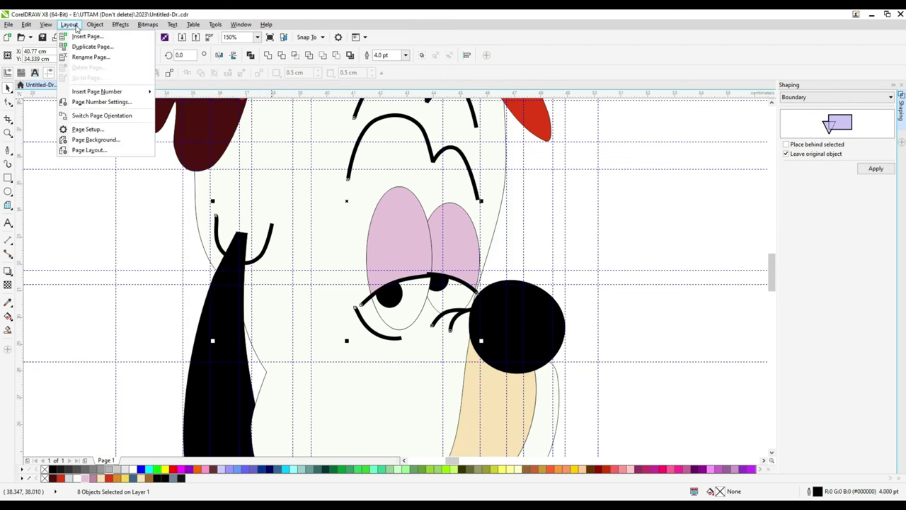
click(161, 223)
click(44, 468)
click(405, 55)
click(388, 70)
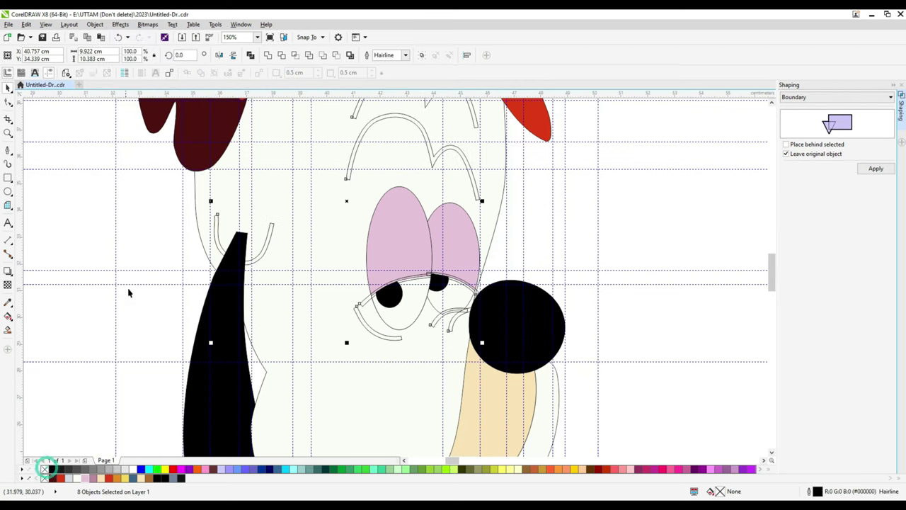
Taper both ends of the ear crease strip into curved points.
double_click(217, 219)
scroll(217, 217, up, 1)
scroll(210, 231, up, 1)
drag(211, 235, 214, 239)
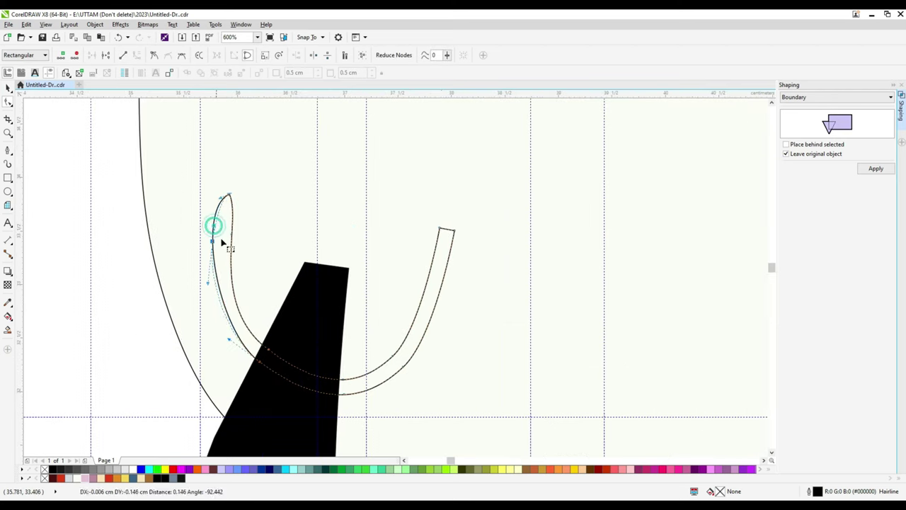
drag(442, 244, 444, 243)
click(391, 354)
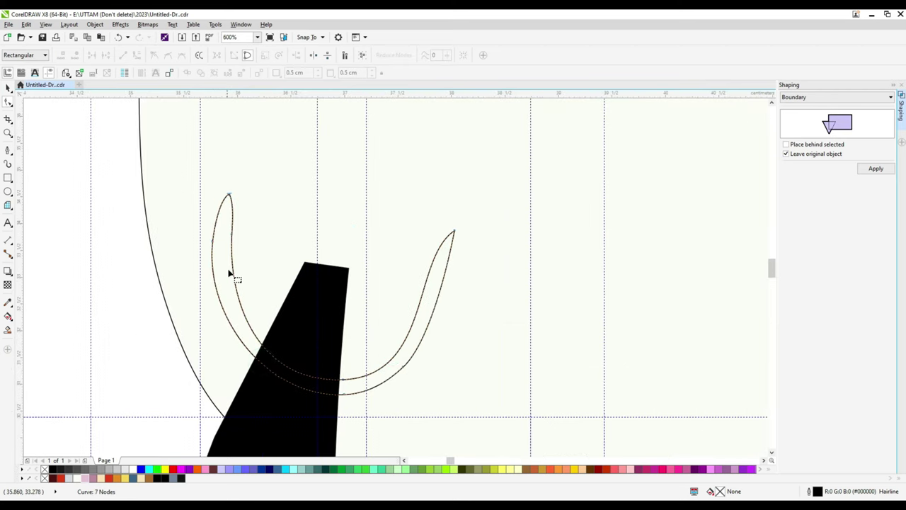
Taper both ends of the lower brow wrinkle into points and smooth its outer curve.
scroll(463, 219, down, 2)
click(462, 219)
scroll(457, 234, up, 2)
scroll(465, 210, down, 1)
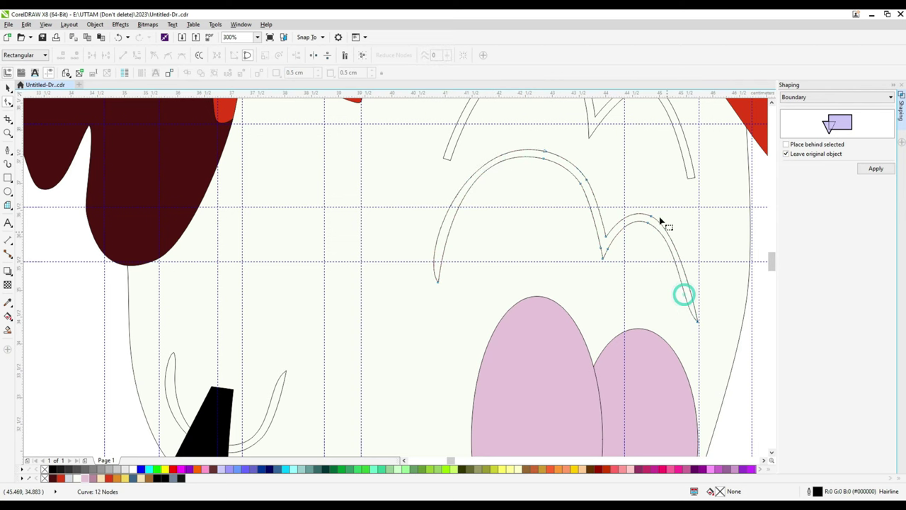
scroll(660, 221, up, 1)
click(218, 289)
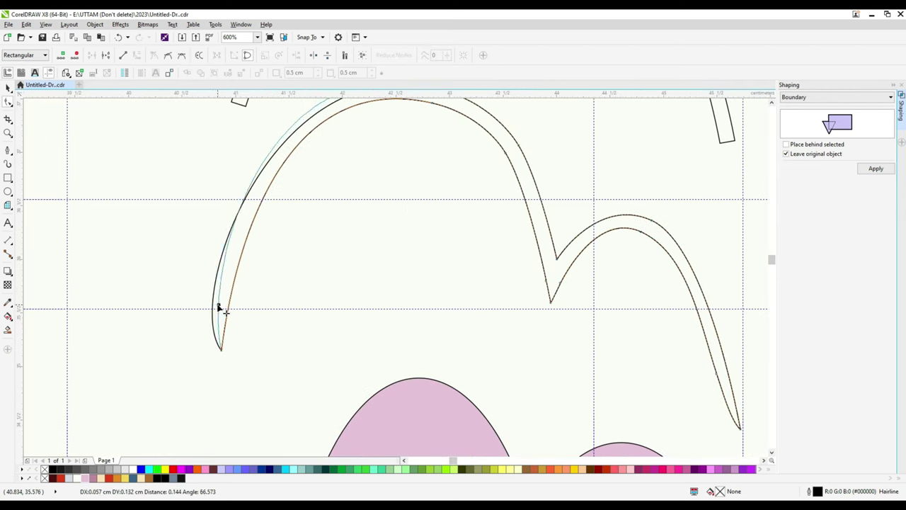
scroll(333, 341, down, 1)
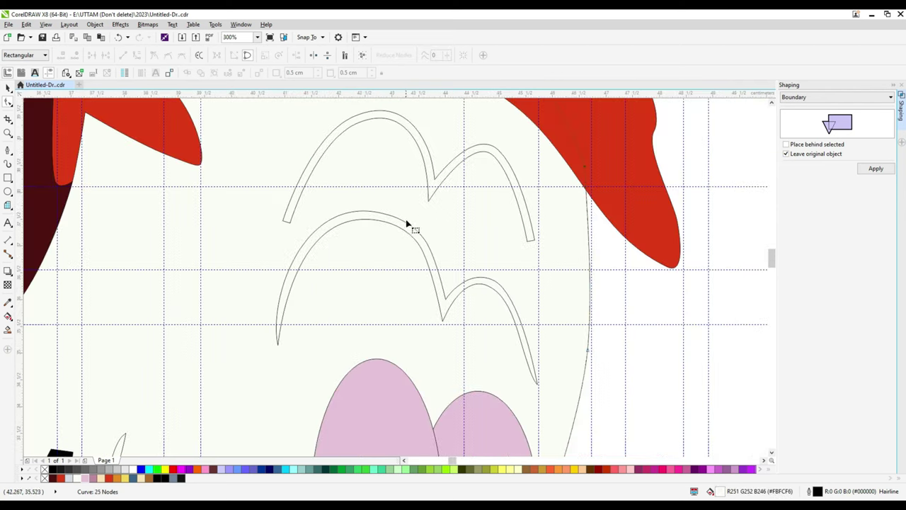
Taper both ends of the upper brow wrinkle into points, removing the surplus end nodes.
click(297, 203)
scroll(298, 203, up, 2)
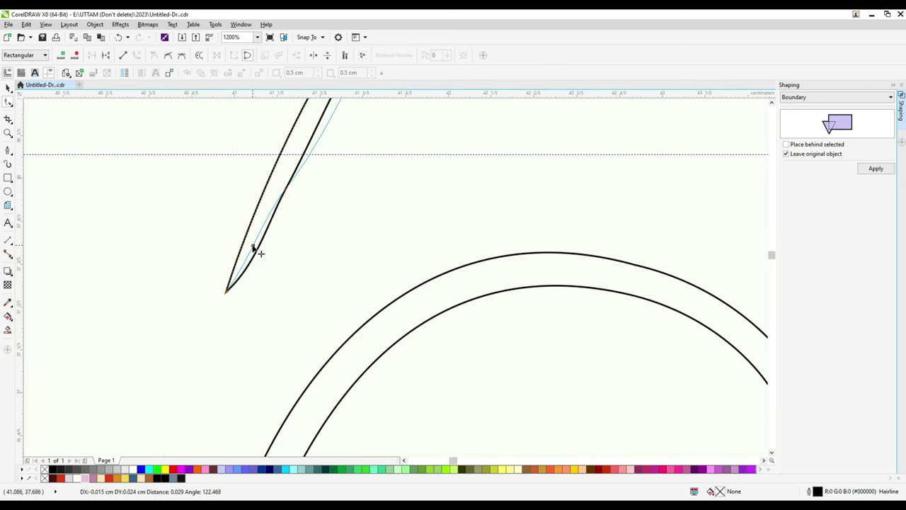
drag(261, 253, 255, 250)
scroll(255, 250, down, 1)
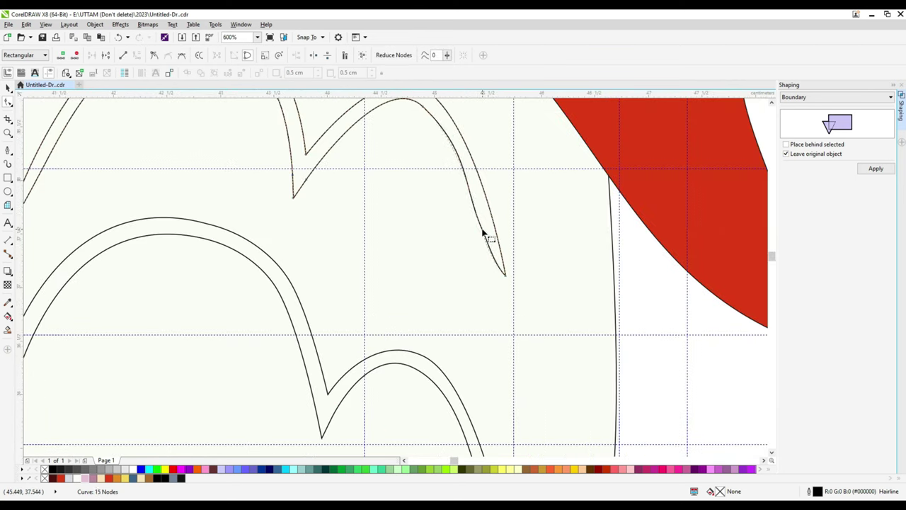
key(Delete)
Taper the ends of the eyelid strip across the larger eye.
scroll(489, 233, down, 3)
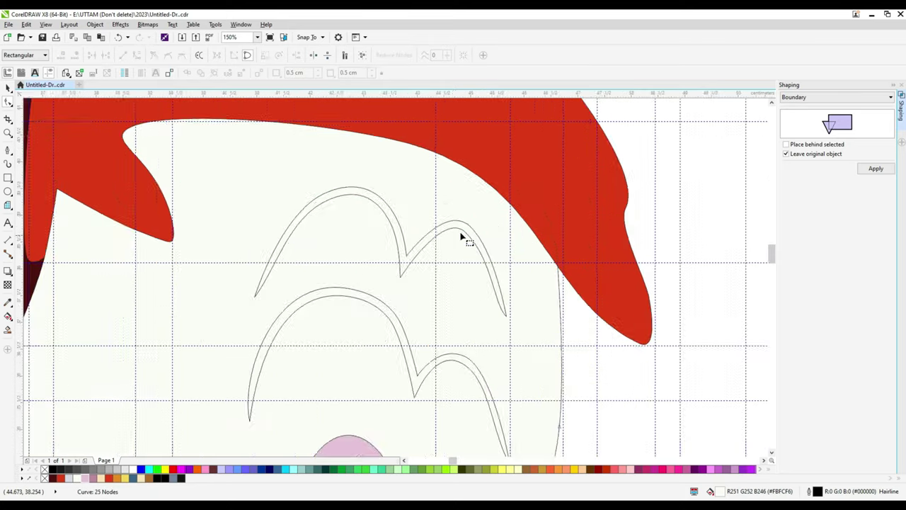
scroll(417, 325, up, 3)
click(414, 322)
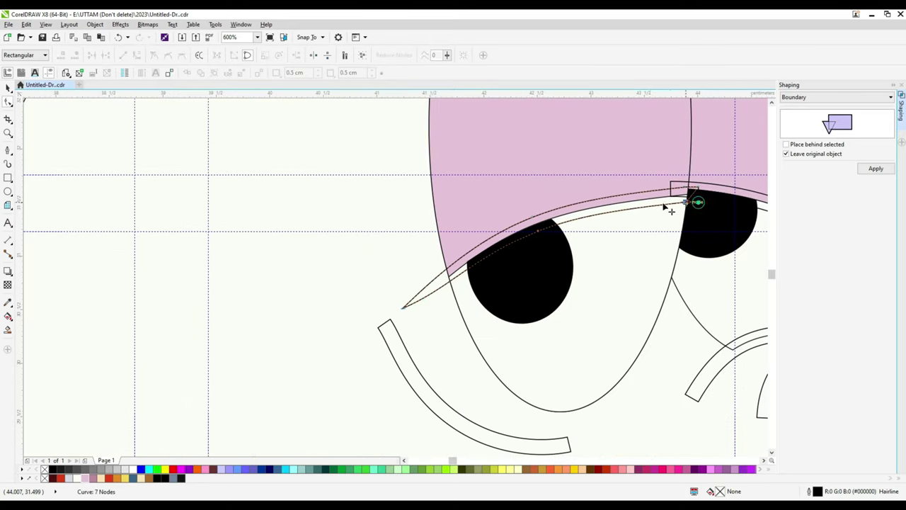
scroll(639, 248, down, 2)
Taper both ends of the eyelid strip across the smaller eye and smooth its lower edge.
scroll(639, 257, up, 2)
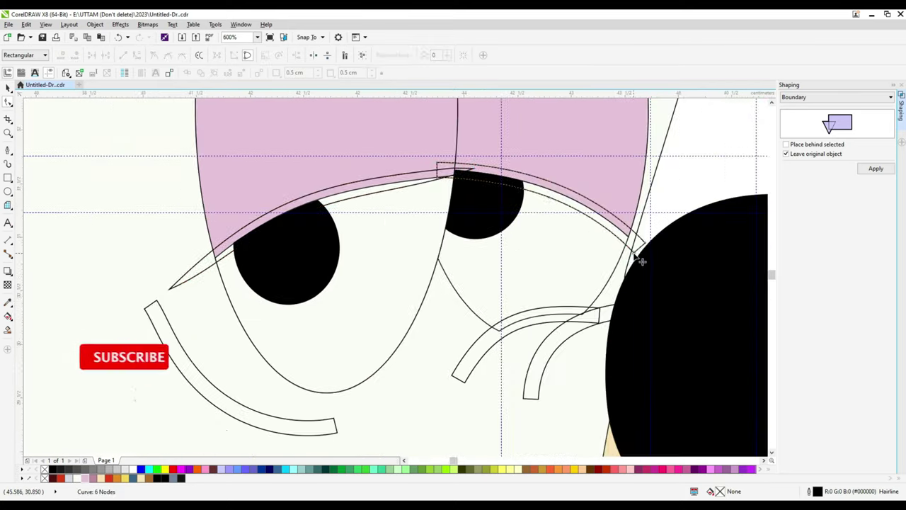
double_click(439, 167)
double_click(550, 199)
scroll(618, 238, up, 2)
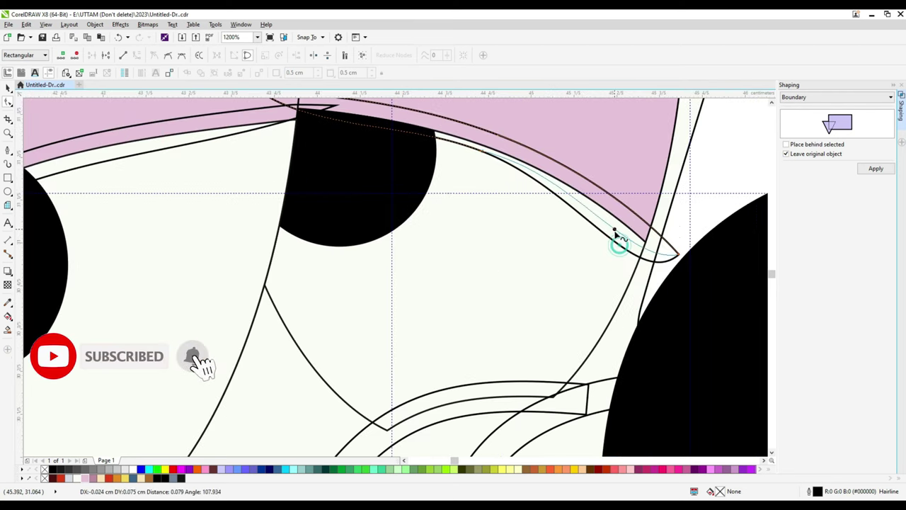
scroll(526, 212, down, 2)
scroll(526, 217, up, 2)
click(520, 182)
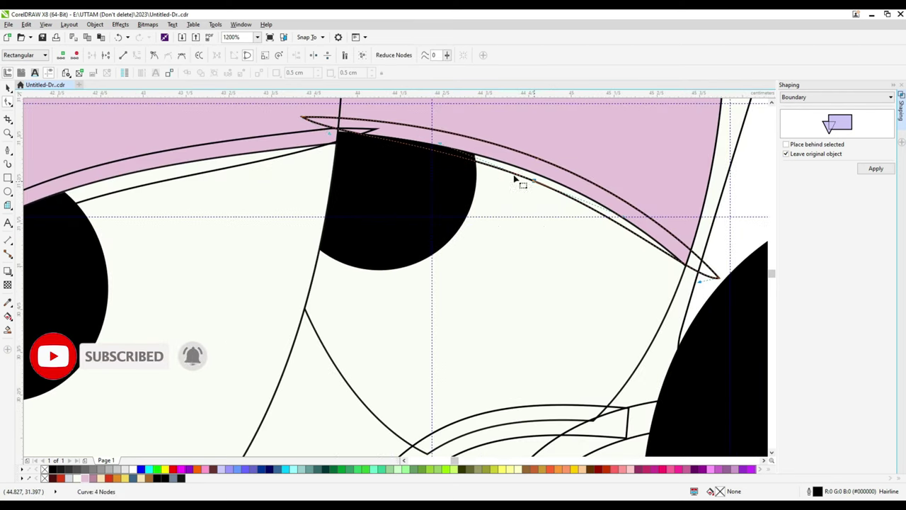
scroll(299, 198, down, 2)
Refine the larger eye's eyelid strip and taper both ends of the crease beneath that eye.
drag(259, 213, 261, 204)
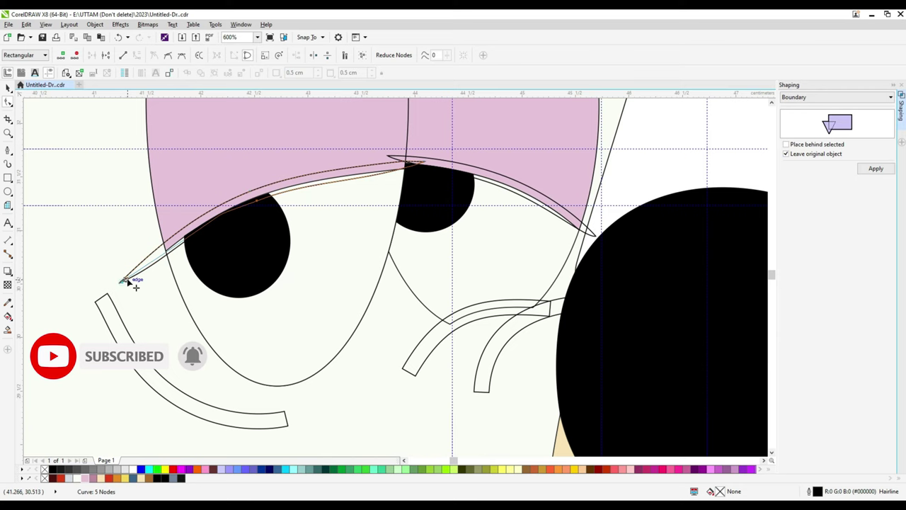
click(115, 322)
click(182, 391)
Taper the two crease strips between the eyes and the nose into points.
click(416, 368)
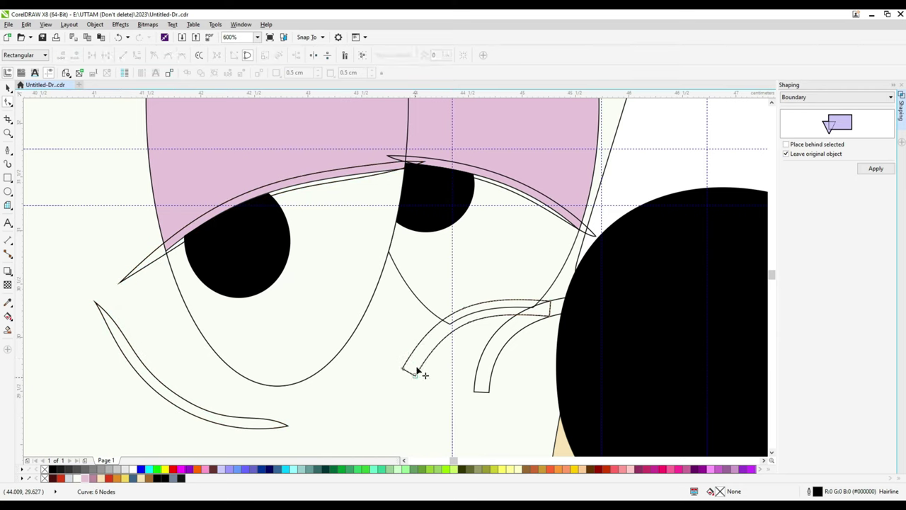
scroll(499, 354, up, 3)
click(495, 361)
scroll(470, 354, down, 3)
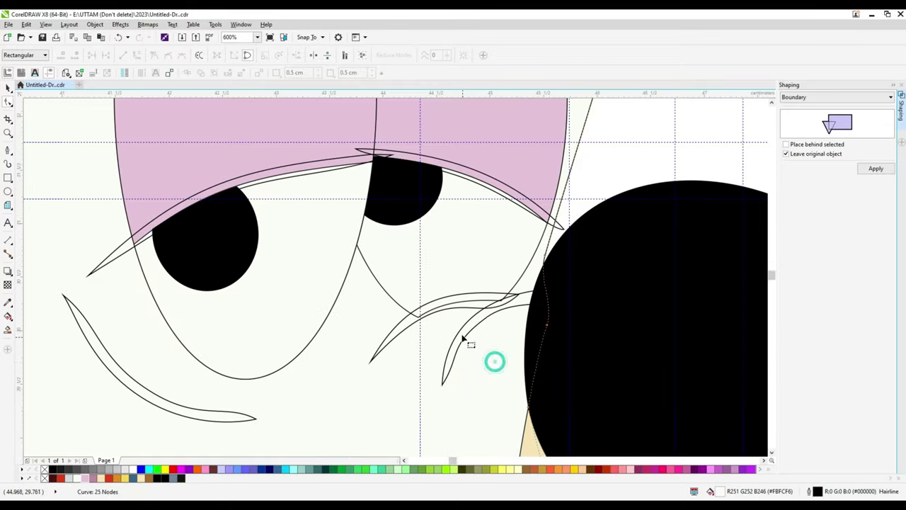
Slim the upper tip of the ear crease by pulling its inner edge inward.
scroll(424, 283, down, 3)
scroll(336, 205, up, 3)
click(262, 196)
scroll(262, 184, up, 2)
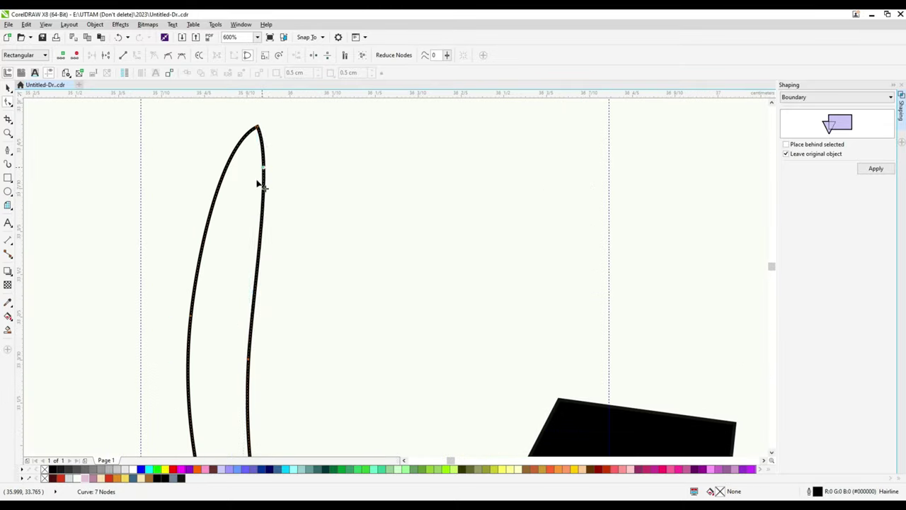
drag(262, 184, 244, 296)
Round off the flat top of the black ear.
scroll(243, 296, up, 3)
click(310, 320)
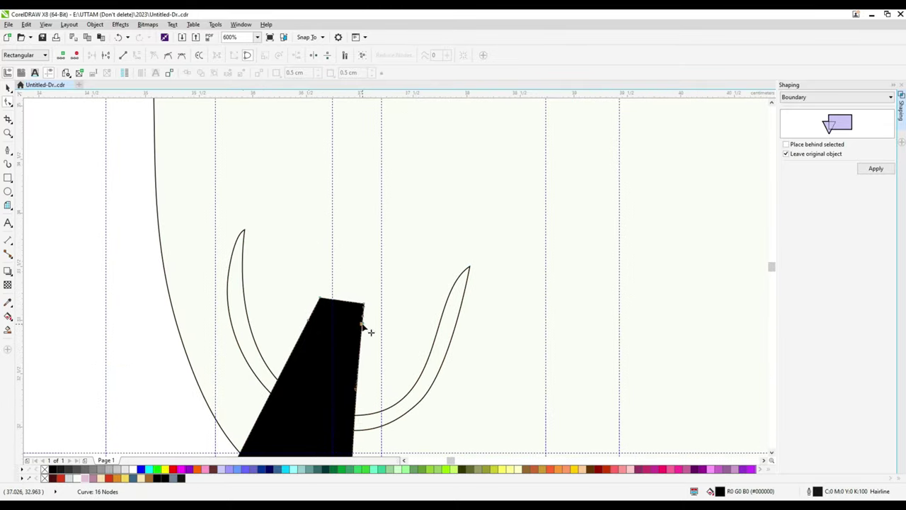
drag(376, 419, 425, 433)
scroll(580, 283, down, 2)
scroll(491, 287, up, 1)
scroll(475, 354, down, 3)
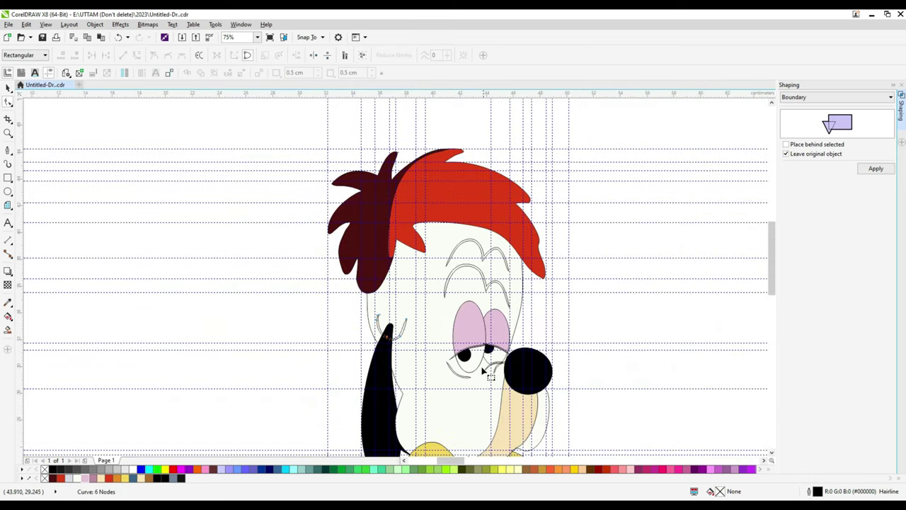
Select the brow, eye, nose and ear crease strips together and fill them solid black.
scroll(474, 354, up, 1)
click(7, 87)
scroll(493, 387, up, 2)
scroll(494, 388, down, 1)
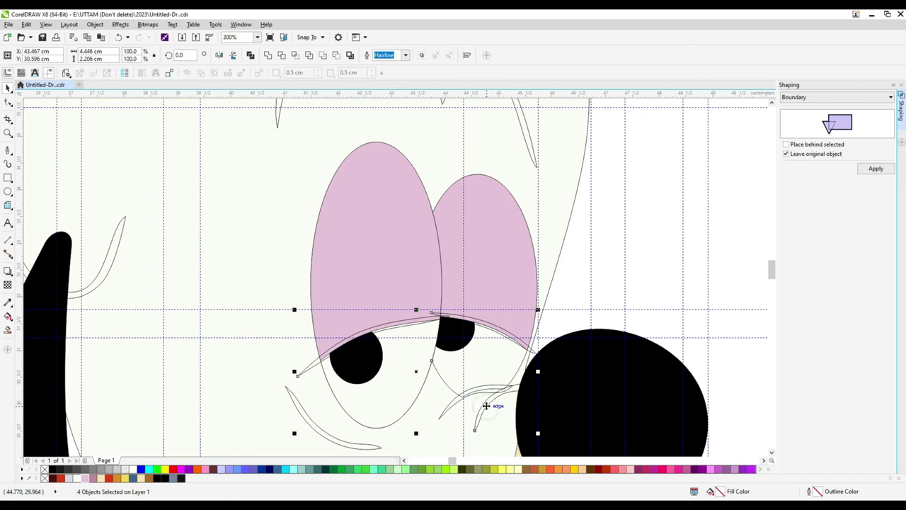
scroll(346, 446, down, 3)
scroll(209, 234, up, 1)
shift+click(209, 248)
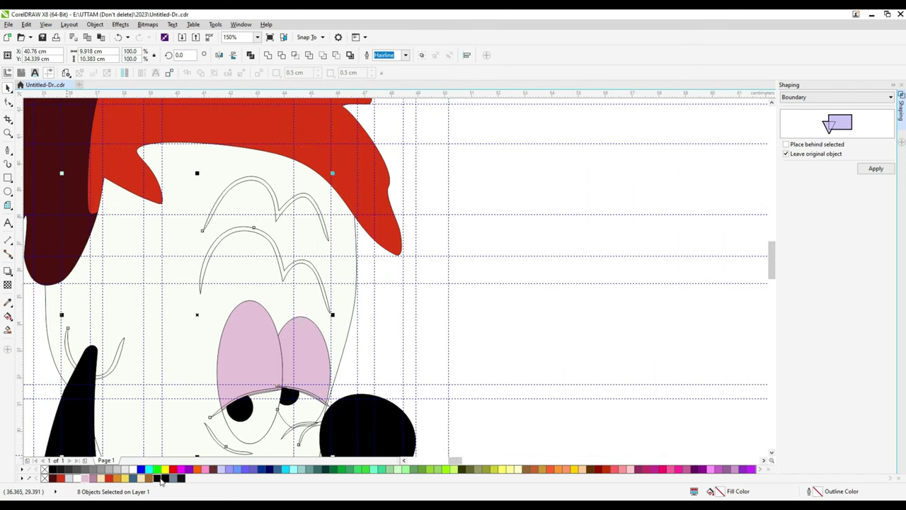
text(3)
key(Return)
key(ctrl+shift+q)
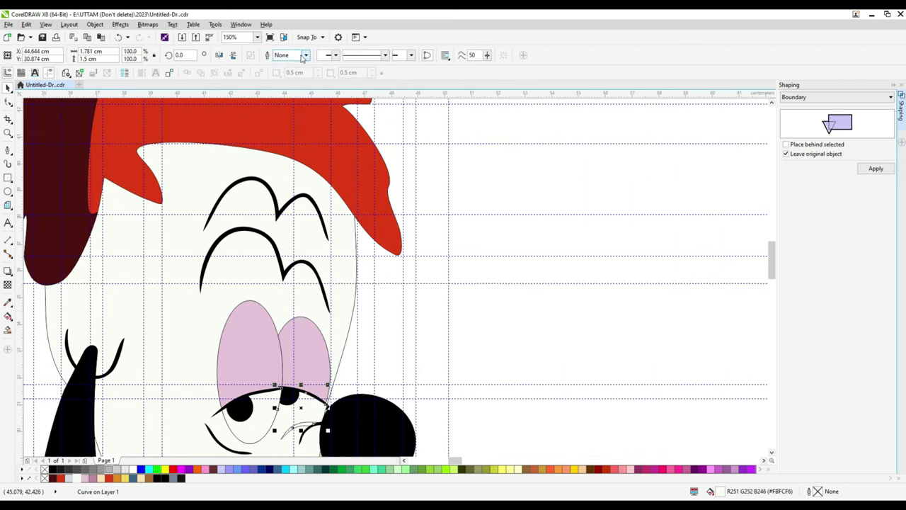
Restore the outline of the off-white shape of the smaller eye beside the nose.
click(305, 55)
scroll(481, 297, down, 2)
scroll(460, 275, up, 2)
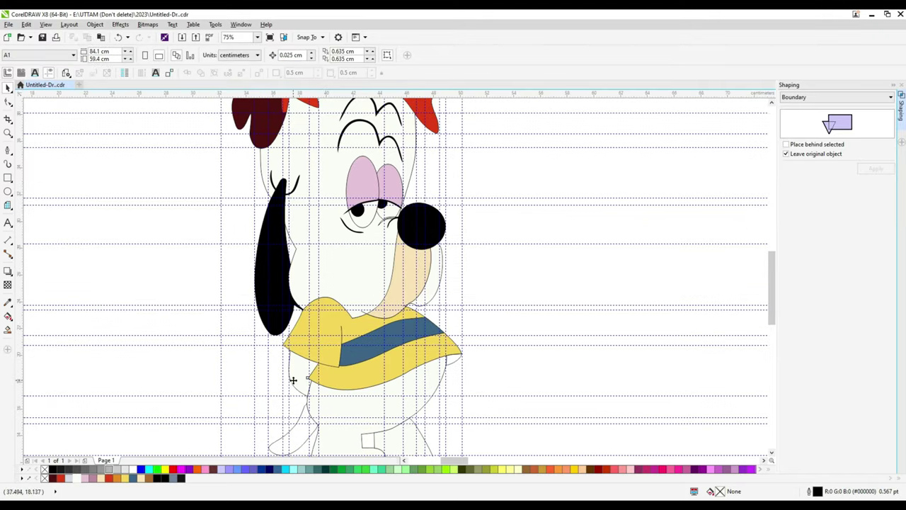
Adjust the upper corner node of the off-white leg shape where it meets the lower body.
shift+click(292, 379)
scroll(292, 379, down, 2)
scroll(337, 316, up, 2)
key(F10)
click(330, 376)
drag(384, 356, 380, 347)
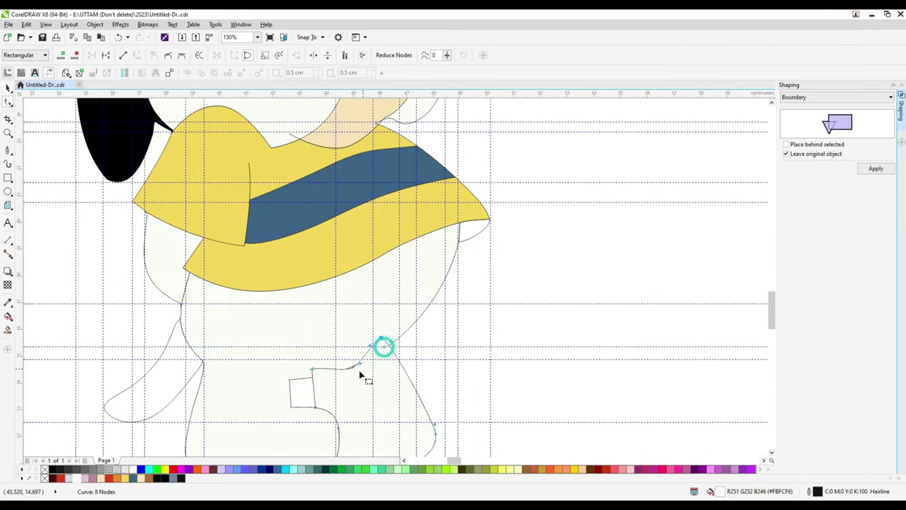
Fill the open cheek shape outside the cream muzzle with the off-white body colour.
click(451, 243)
scroll(450, 242, up, 2)
click(122, 479)
scroll(467, 208, down, 2)
scroll(439, 237, up, 2)
scroll(419, 262, up, 2)
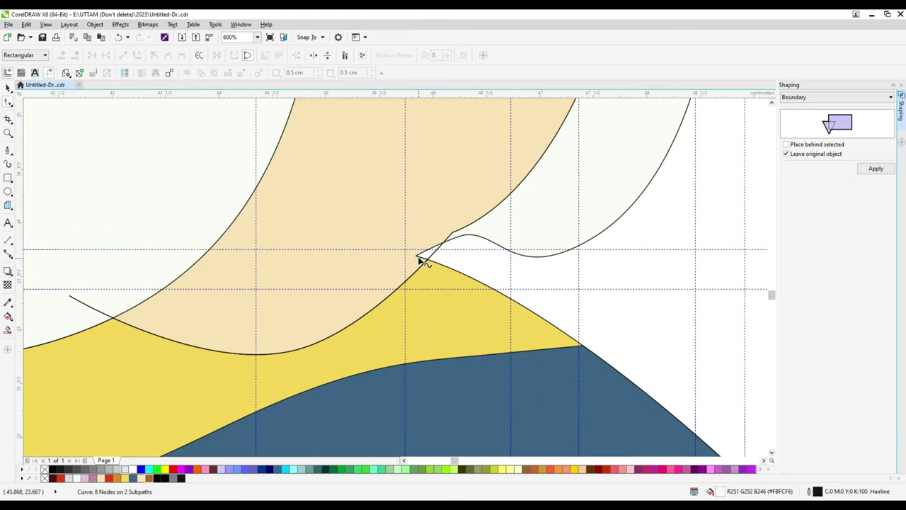
Restack the off-white cheek shape beside the muzzle with the In Front Of order command.
scroll(439, 255, down, 2)
key(space)
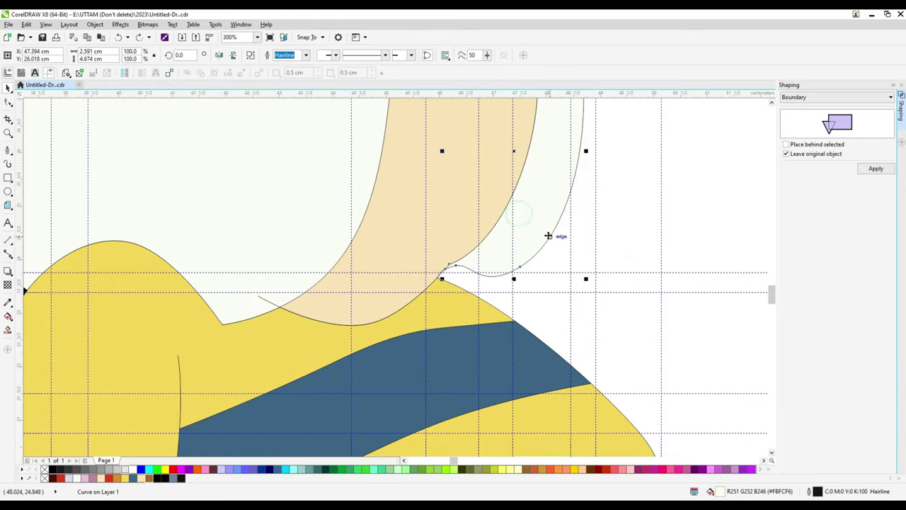
right_click(505, 264)
mouse_move(536, 392)
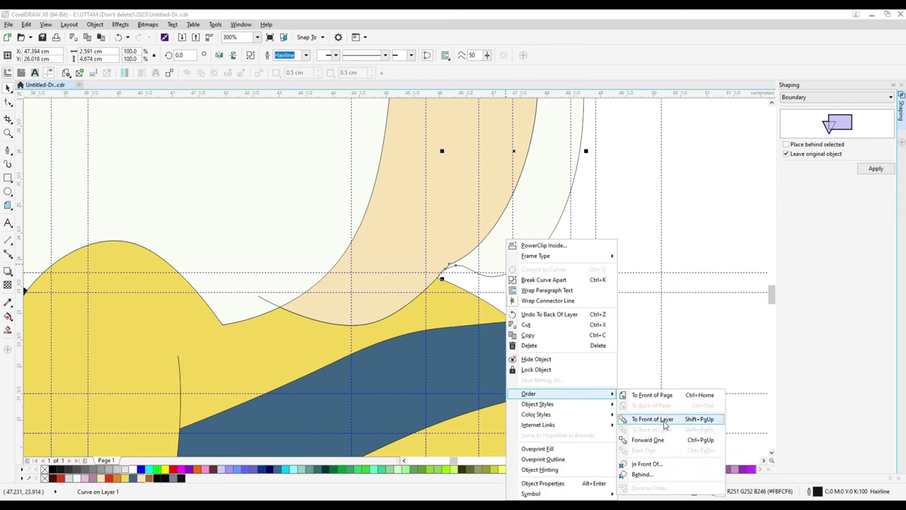
click(646, 464)
Adjust the node of the cream muzzle where it meets the cheek and the yellow collar.
key(F10)
click(446, 266)
scroll(440, 269, up, 6)
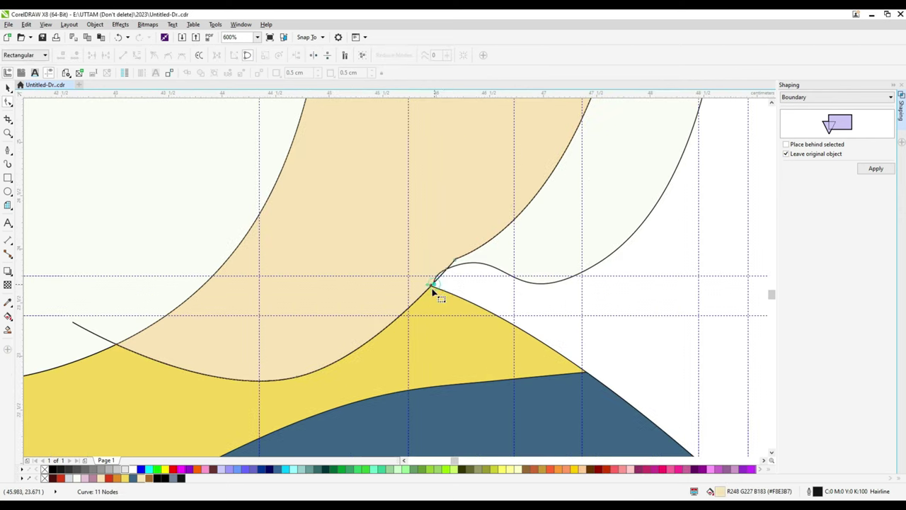
Clean up the nodes of the white cheek curve where it meets the muzzle and the yellow scarf.
drag(448, 256, 496, 206)
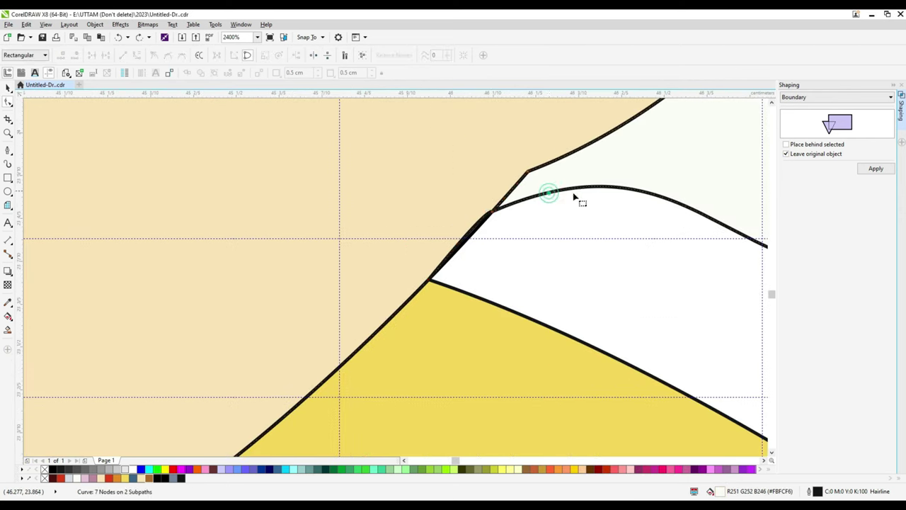
scroll(538, 227, down, 4)
scroll(524, 212, down, 2)
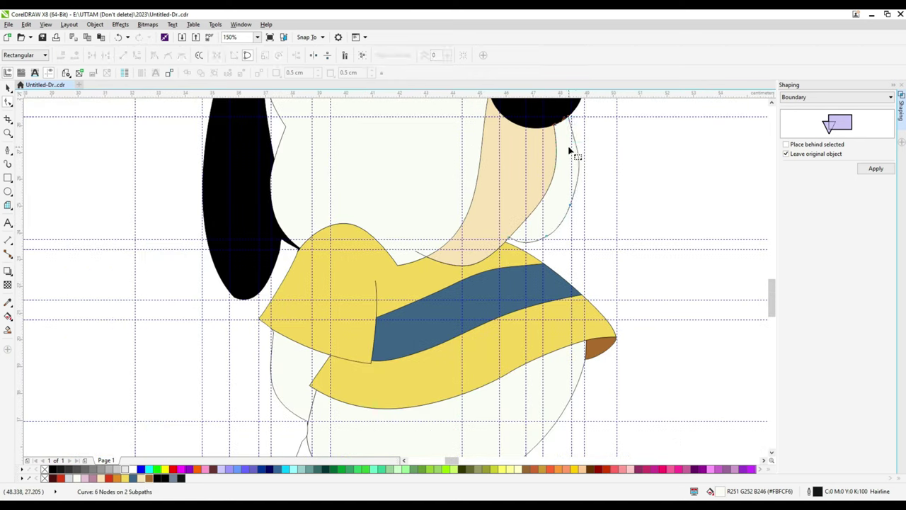
Set the outline width of the white head shape to 3.0 pt.
scroll(570, 151, down, 2)
key(space)
click(305, 54)
click(282, 114)
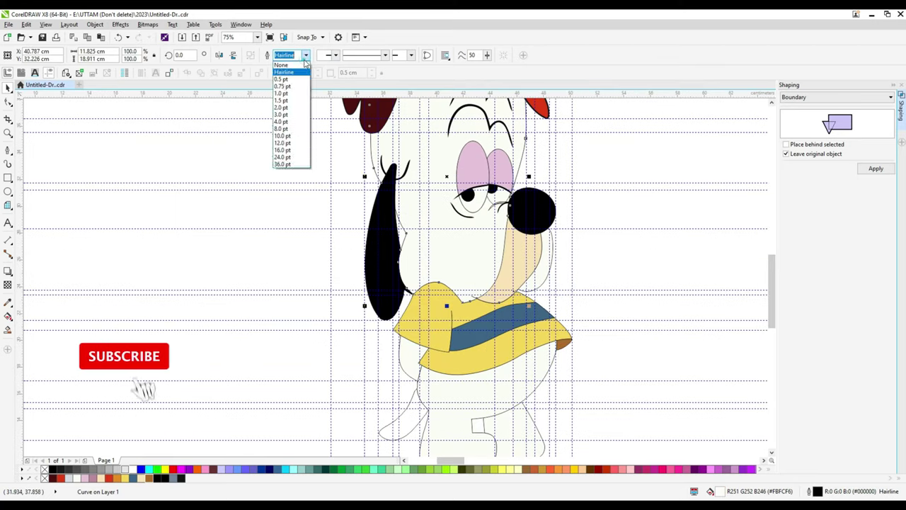
click(280, 115)
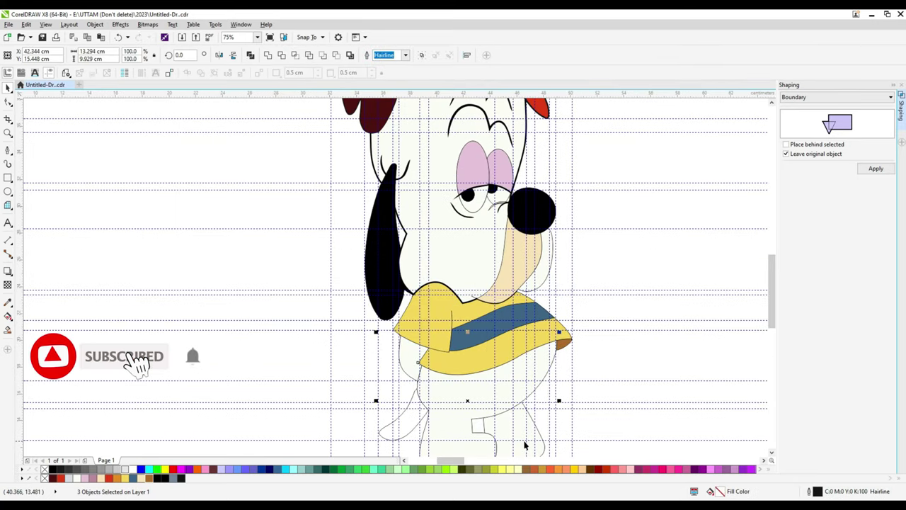
Set the outlines of the white body parts and the muzzle and cheek shapes to 3.0 pt.
click(406, 54)
click(382, 114)
click(516, 263)
click(406, 55)
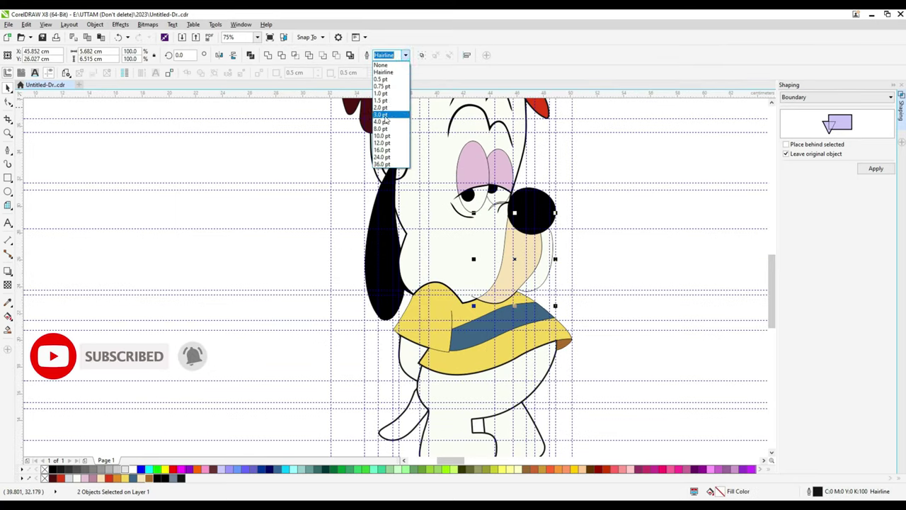
click(383, 120)
key(F5)
drag(607, 229, 647, 211)
key(ctrl+z)
Set the outline width of the main yellow scarf shape to 3.0 pt.
click(444, 329)
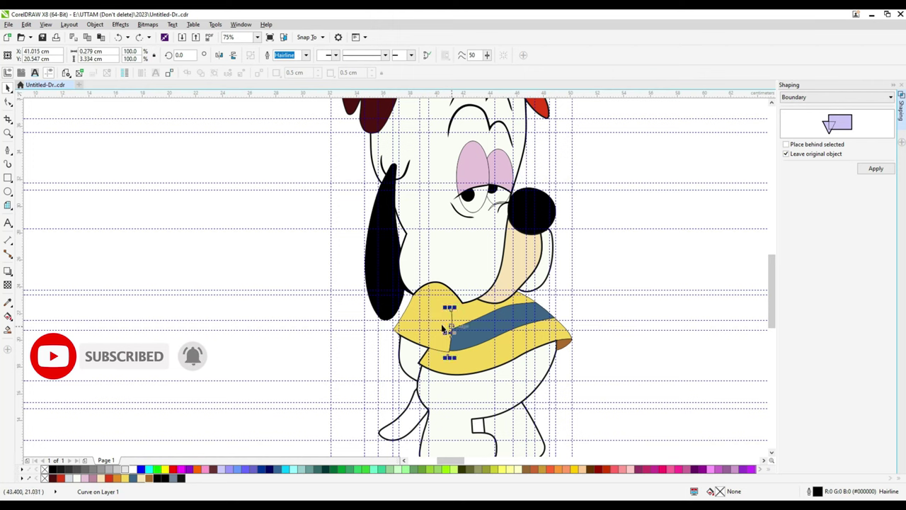
click(443, 329)
click(305, 55)
click(283, 115)
Give the remaining hairline yellow piece at the scarf's lower edge a 3.0 pt outline.
scroll(461, 292, up, 2)
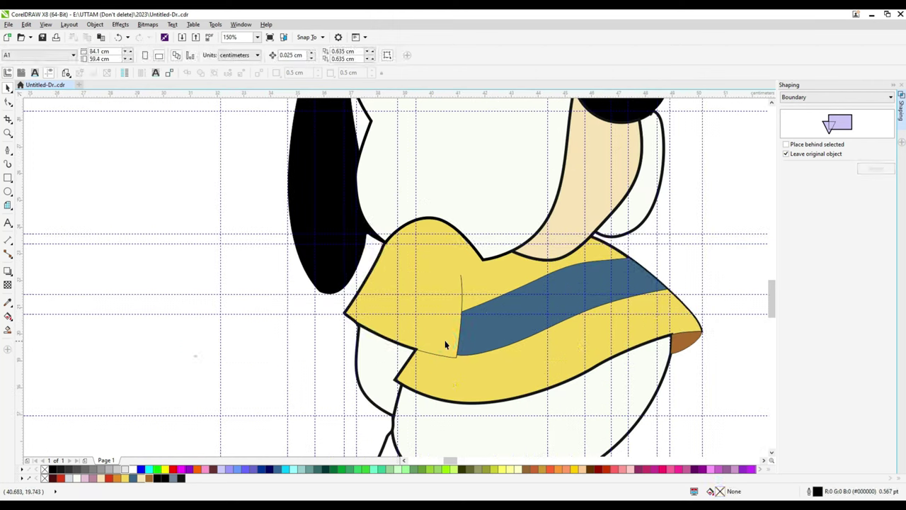
click(462, 292)
key(F5)
click(449, 382)
key(F10)
scroll(476, 382, up, 1)
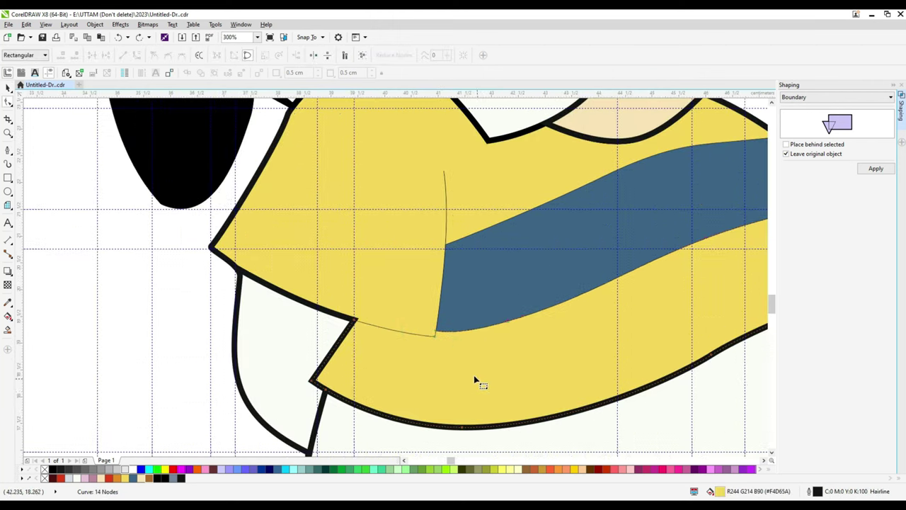
scroll(293, 247, down, 1)
key(space)
click(425, 318)
click(305, 56)
Set the outline of the blue stripe on the scarf to 3.0 pt.
click(378, 255)
click(305, 55)
click(305, 57)
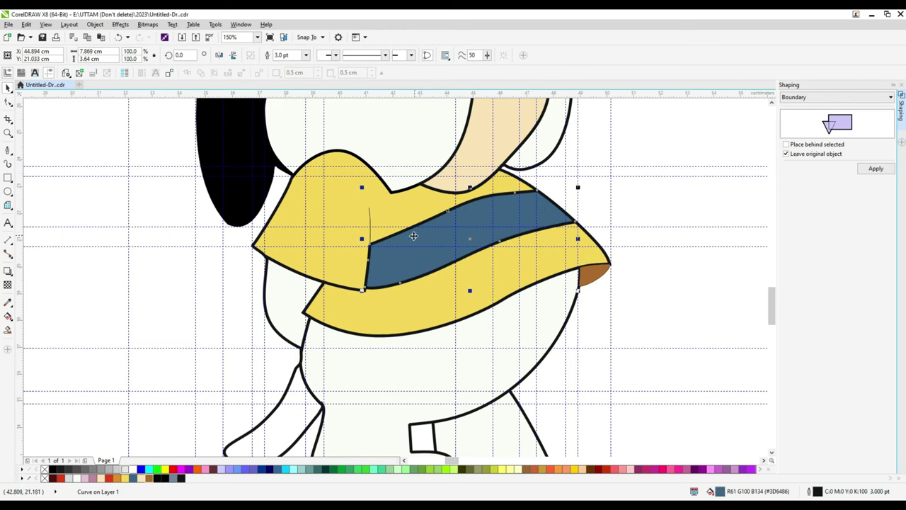
Extend the scarf's fold line from its upper end with a second curve back toward the stripe, forming a narrow taper.
click(370, 225)
scroll(367, 225, up, 1)
key(F10)
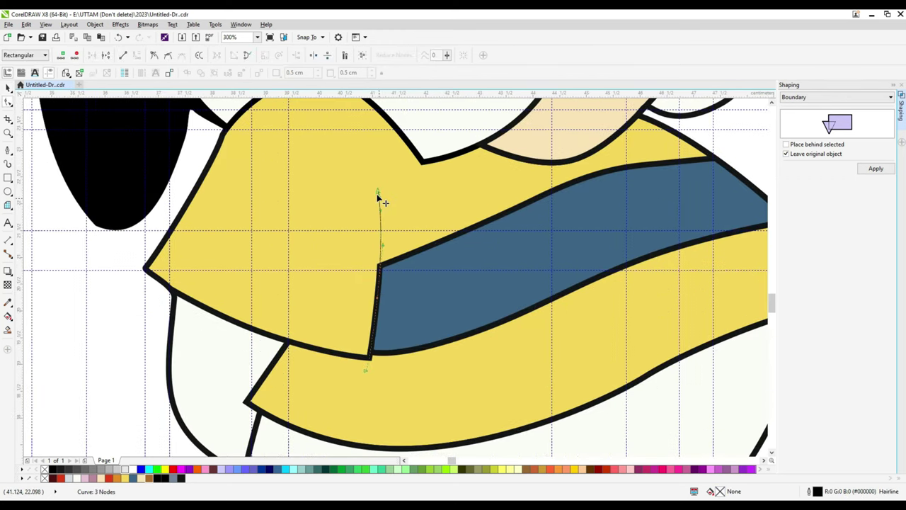
scroll(375, 205, up, 1)
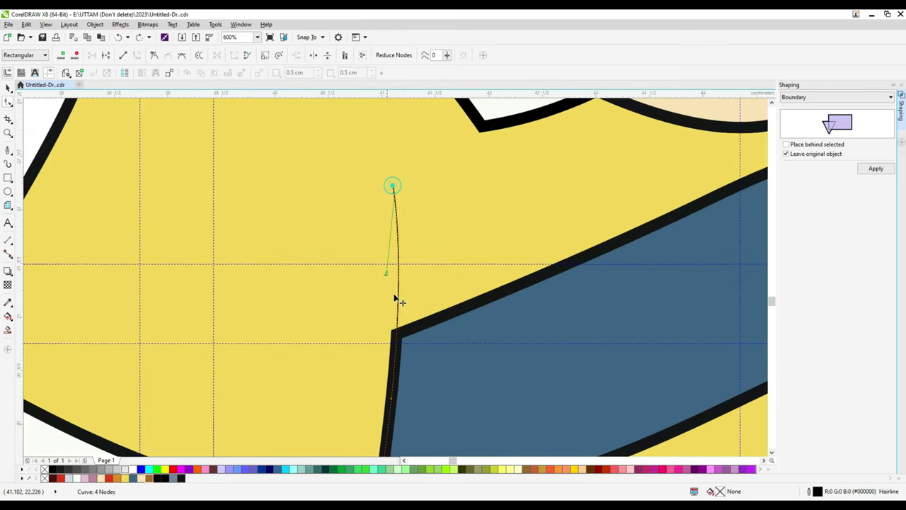
scroll(394, 279, down, 1)
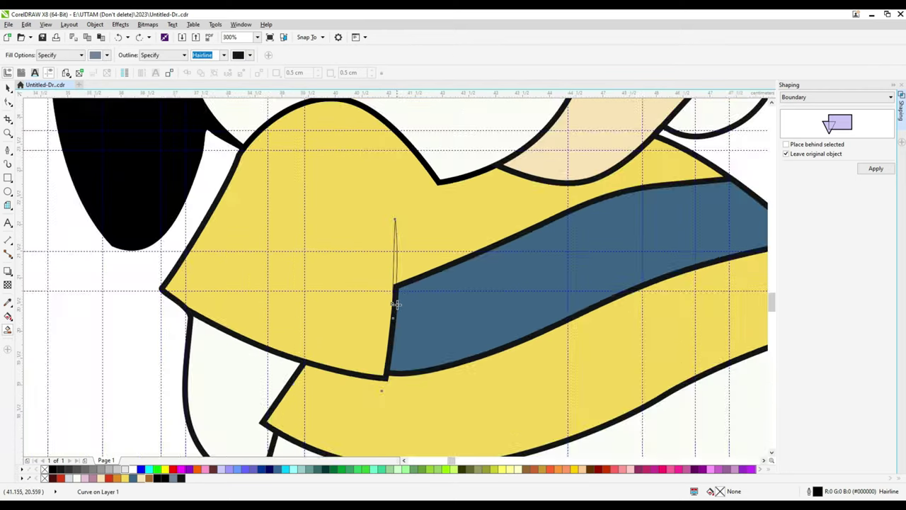
Add and adjust a node on the doubled fold line where it meets the upper corner of the blue stripe.
scroll(386, 248, up, 3)
double_click(378, 217)
scroll(378, 217, down, 2)
scroll(399, 227, up, 1)
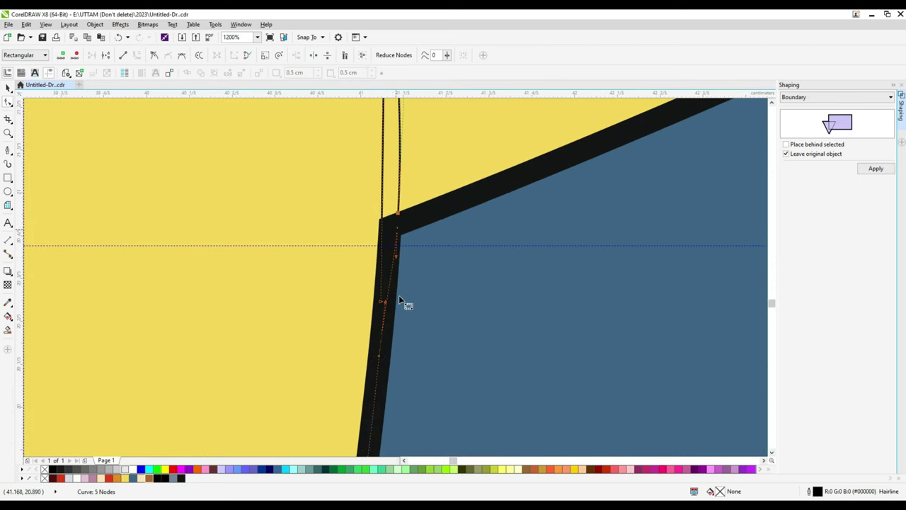
key(space)
scroll(378, 154, down, 2)
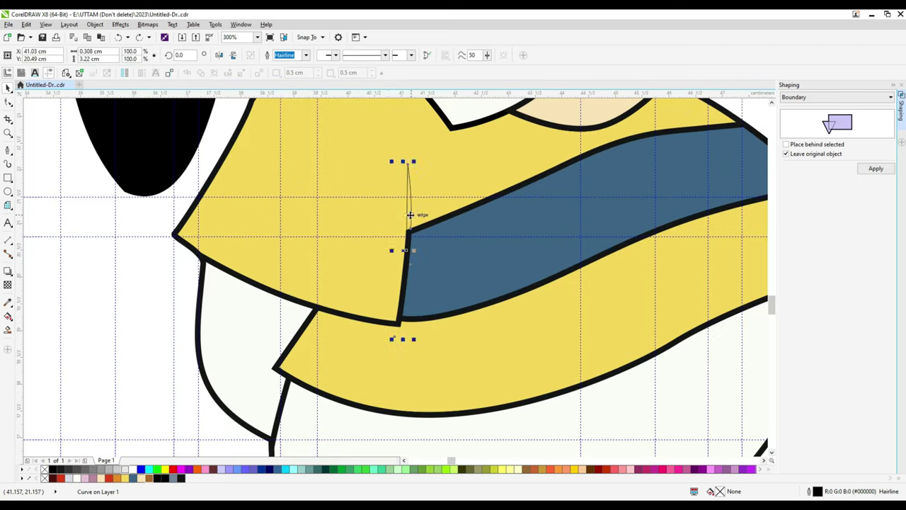
Copy the fold line together with the blue stripe to the empty area beside the dog.
shift+click(404, 263)
scroll(404, 263, down, 2)
drag(405, 263, 559, 253)
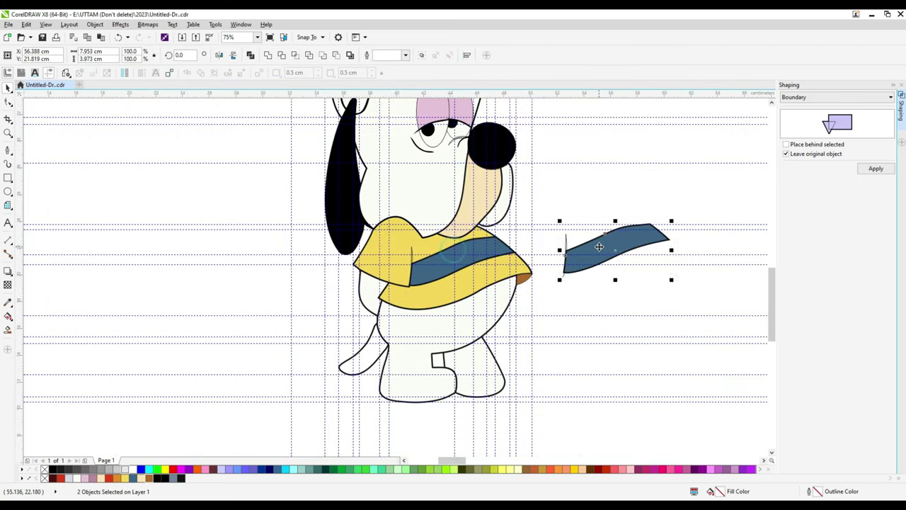
Smart-fill the thin tapered area between the copied fold curves above the stripe's corner.
scroll(598, 247, up, 2)
click(7, 329)
click(522, 309)
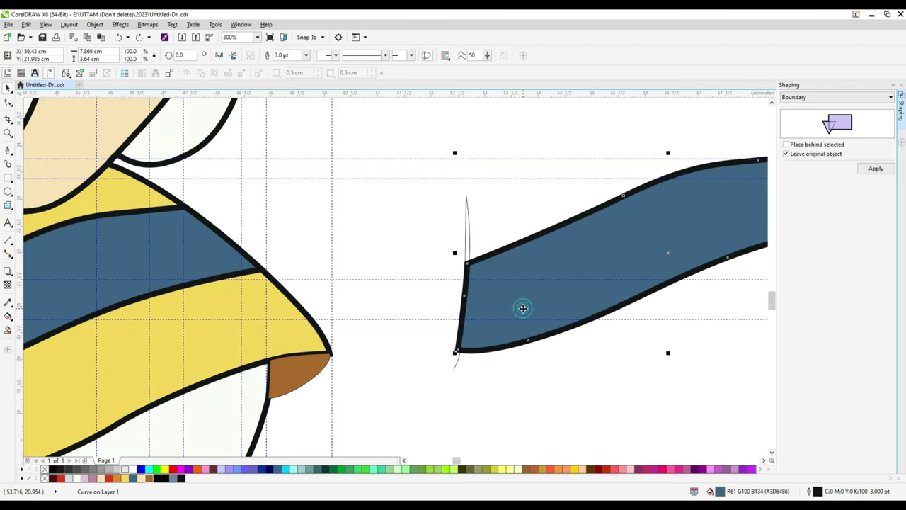
scroll(468, 261, up, 2)
click(8, 104)
click(453, 310)
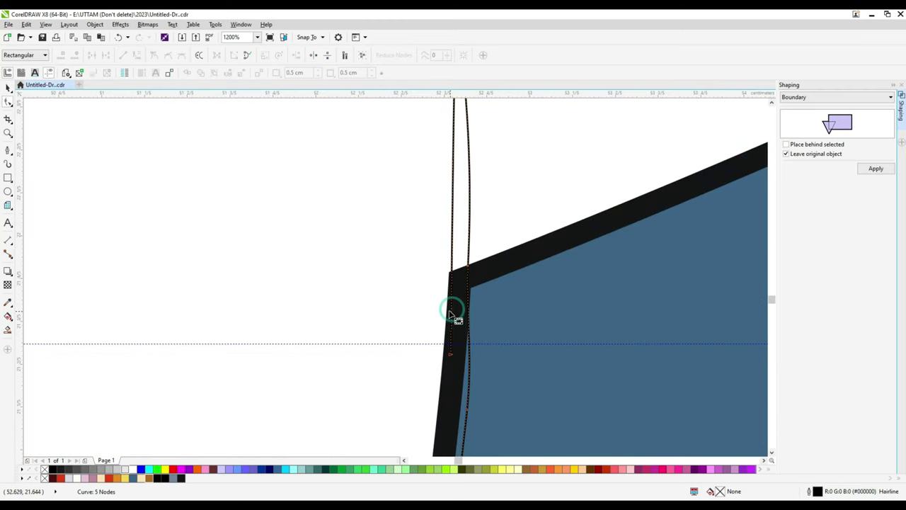
click(458, 252)
Delete the copied blue stripe and fold curves, keeping only the filled tapered sliver.
right_click(523, 239)
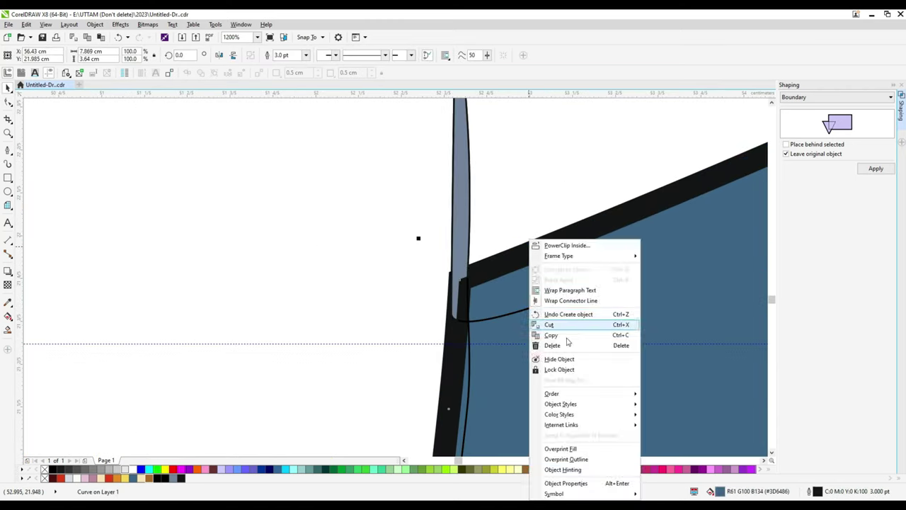
click(559, 346)
click(496, 320)
scroll(517, 293, down, 3)
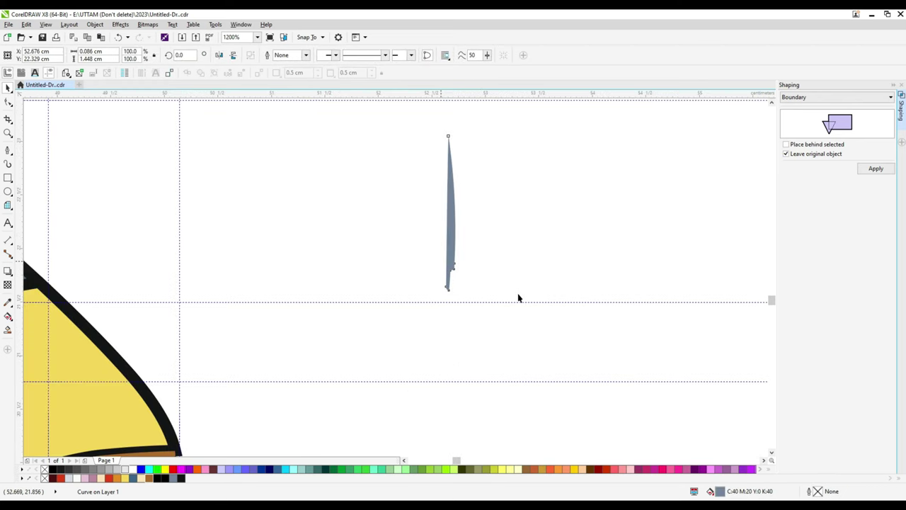
Fill the tapered sliver with black and place it on the scarf's fold above the stripe's corner.
scroll(216, 303, up, 2)
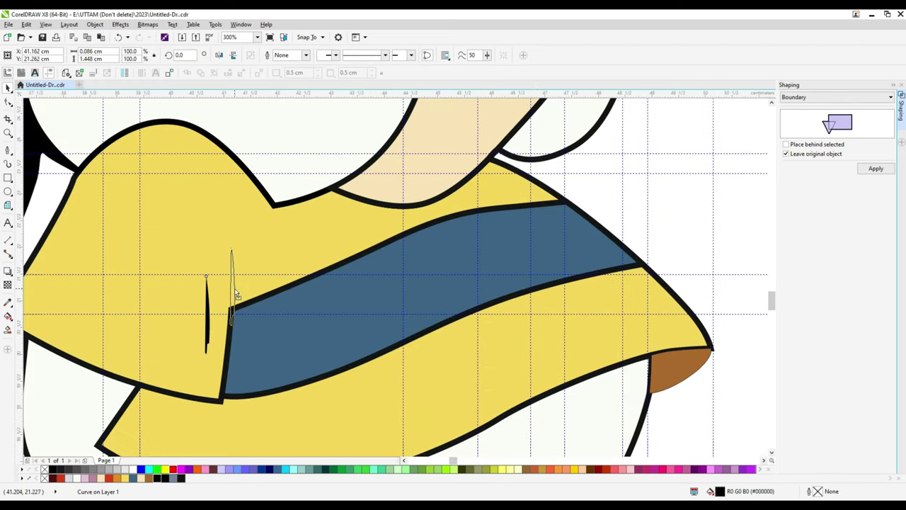
click(628, 172)
scroll(432, 261, down, 2)
Try to flatten the scarf's rounded upper edge by editing the node at its peak.
click(8, 100)
scroll(283, 198, up, 2)
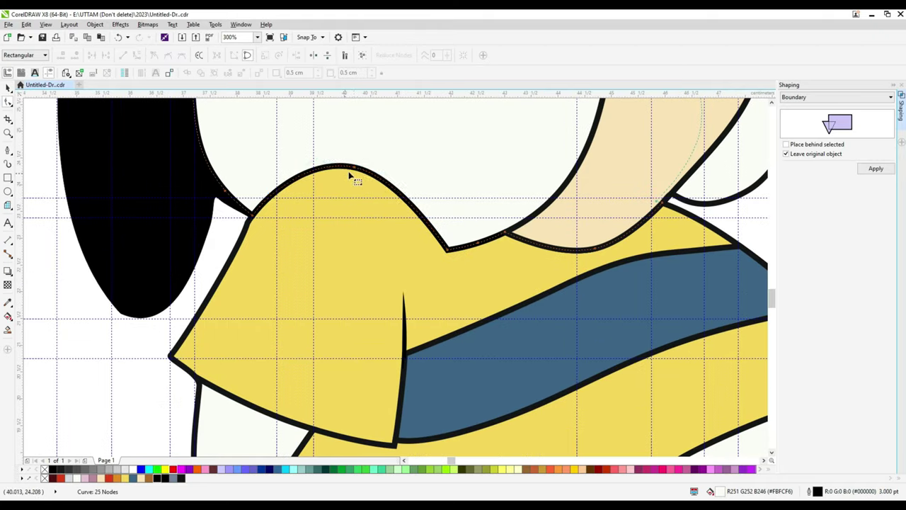
click(337, 257)
click(351, 190)
scroll(350, 190, down, 2)
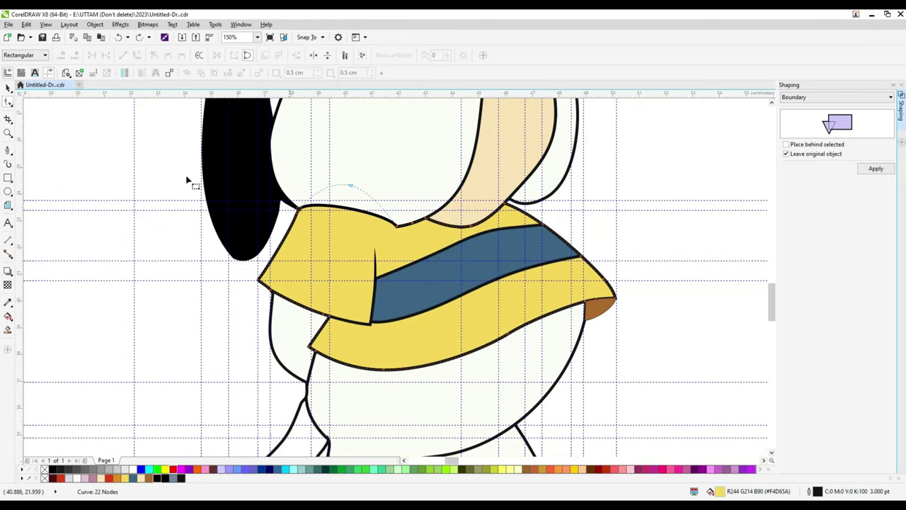
key(space)
drag(701, 179, 239, 381)
Remove the black ear's pointed spur beside the scarf by deleting its extra nodes, leaving a smooth ear edge.
click(8, 100)
click(301, 211)
scroll(301, 213, up, 2)
drag(340, 243, 519, 262)
scroll(519, 262, down, 2)
scroll(461, 203, up, 2)
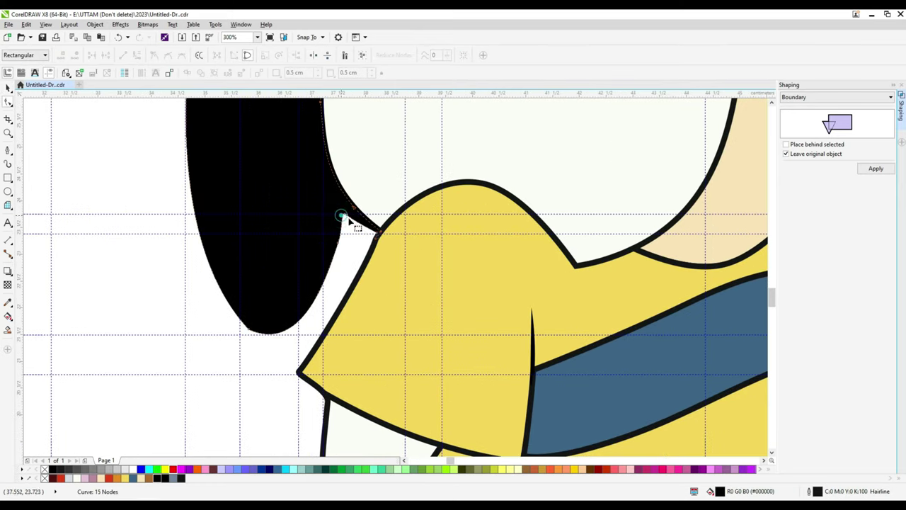
mouse_move(373, 191)
mouse_down()
mouse_move(376, 177)
mouse_move(364, 201)
mouse_up()
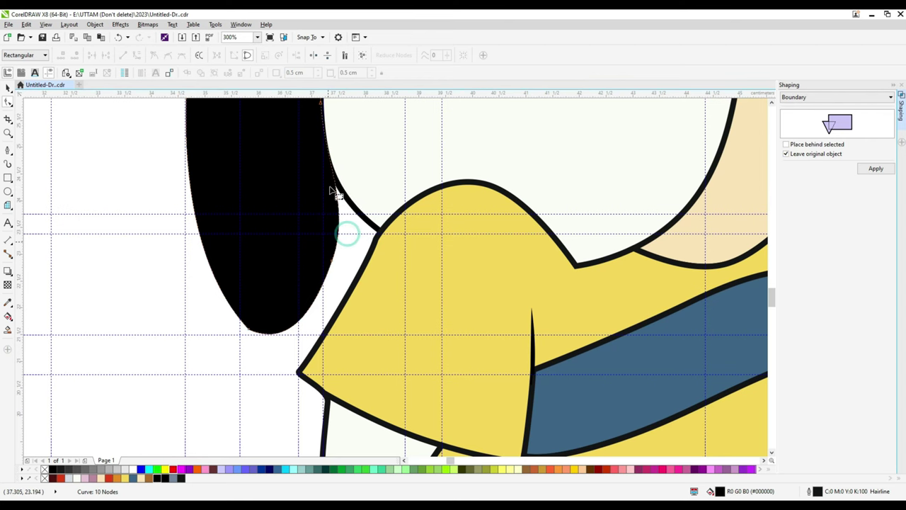
scroll(330, 191, down, 2)
scroll(384, 330, up, 2)
scroll(408, 318, down, 4)
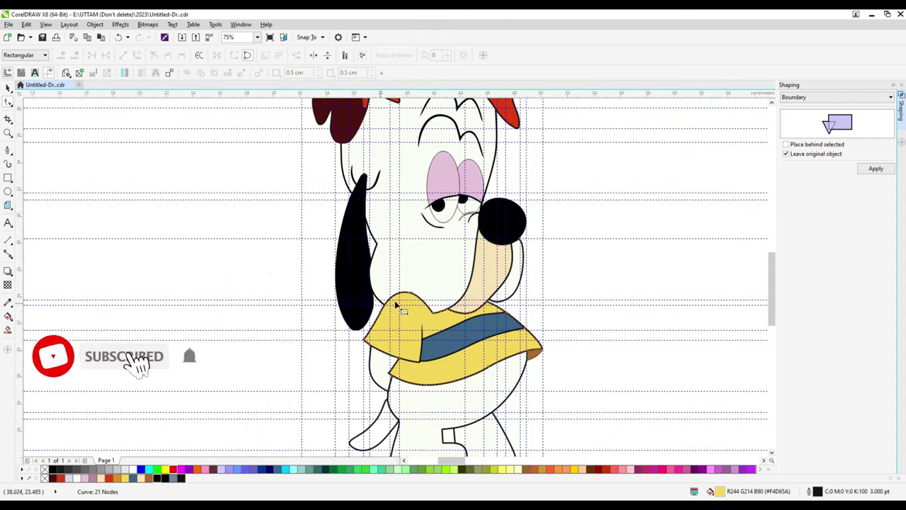
Try to outline the lower white parts of both eyes with slightly enlarged boundary curves.
key(space)
scroll(461, 205, up, 4)
scroll(646, 219, down, 2)
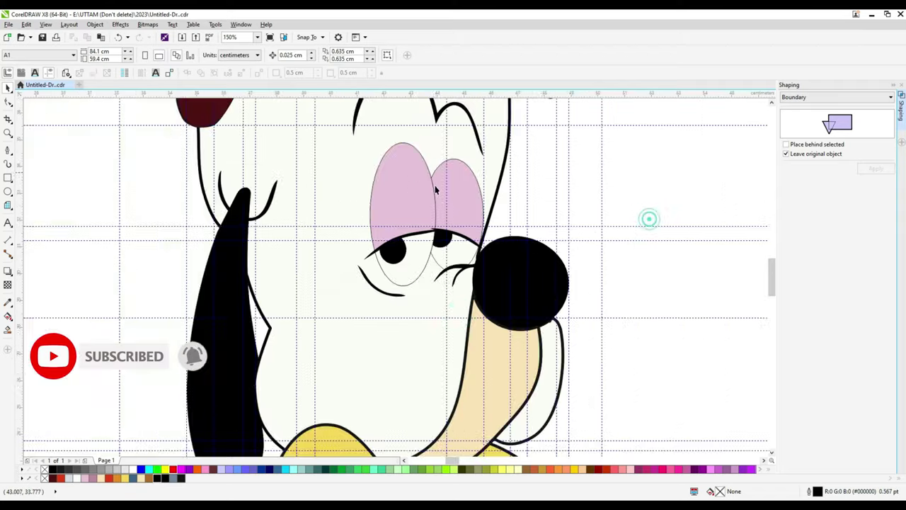
scroll(647, 219, up, 2)
click(876, 168)
click(456, 260)
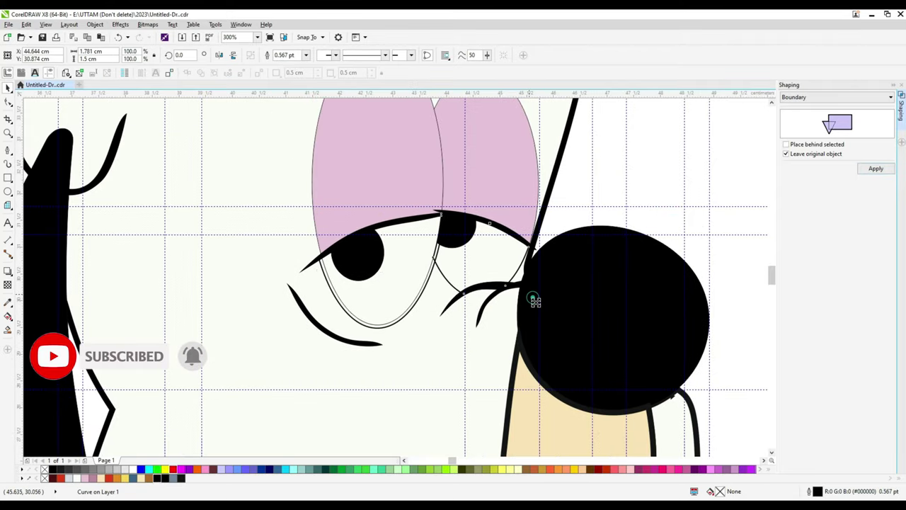
scroll(497, 297, up, 2)
Try to order the two enlarged eye outlines behind another object on the face.
shift+click(374, 300)
right_click(374, 299)
mouse_move(403, 227)
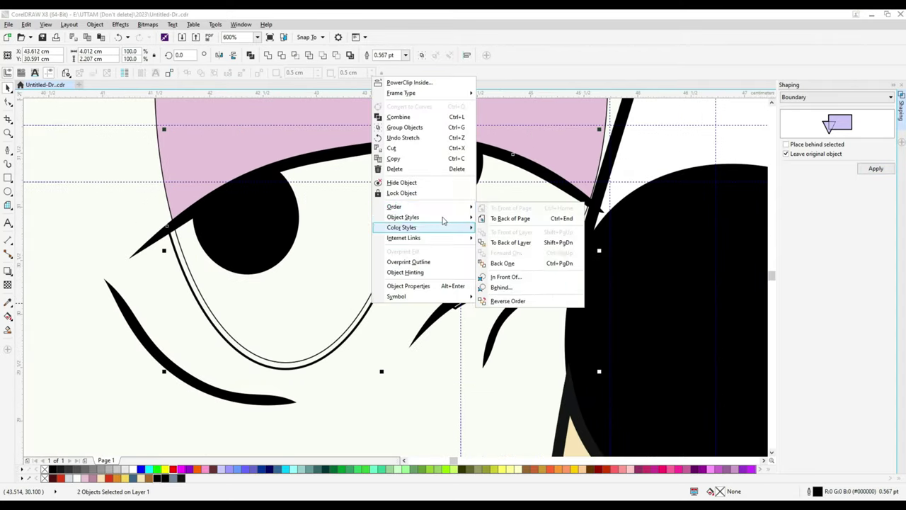
click(499, 286)
click(399, 322)
scroll(398, 322, down, 2)
click(613, 204)
scroll(325, 239, down, 2)
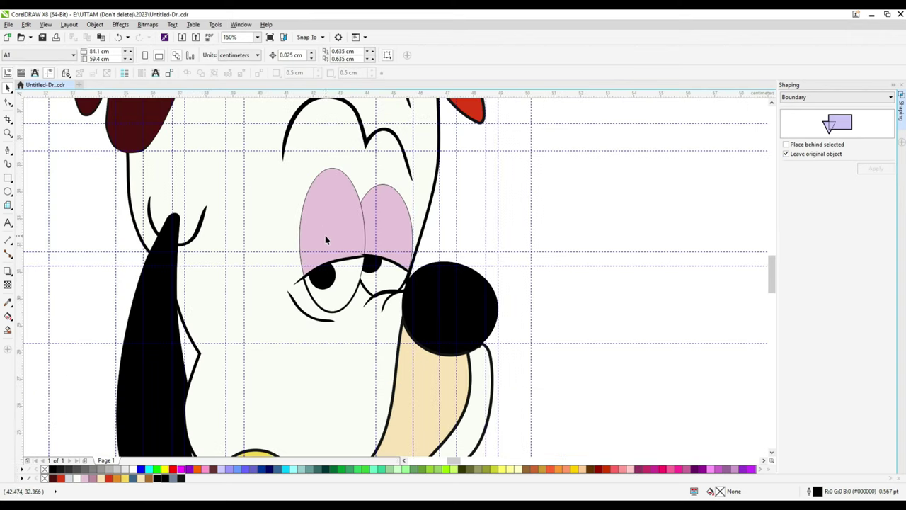
Create slightly enlarged outlines around the left eye, the right eyelid and the right eye's white, scaling the last to 109.9%.
click(346, 303)
click(346, 198)
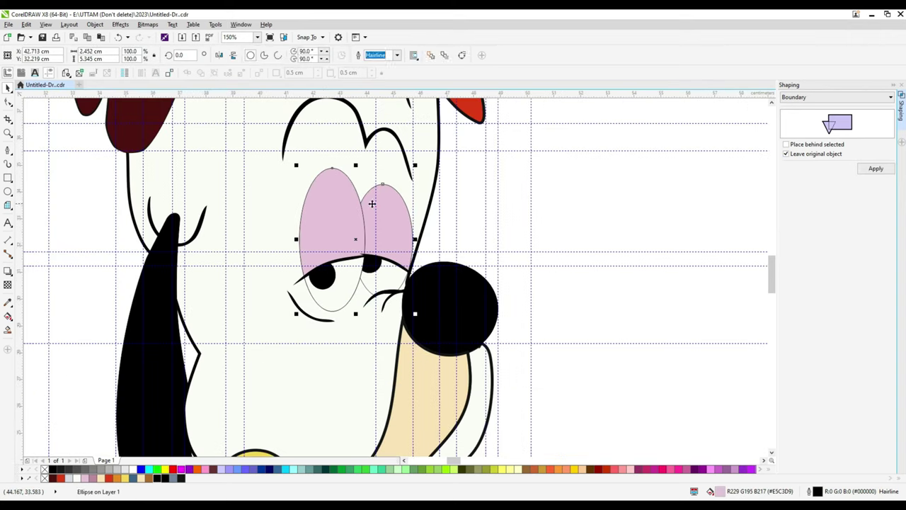
scroll(369, 310, up, 2)
click(368, 317)
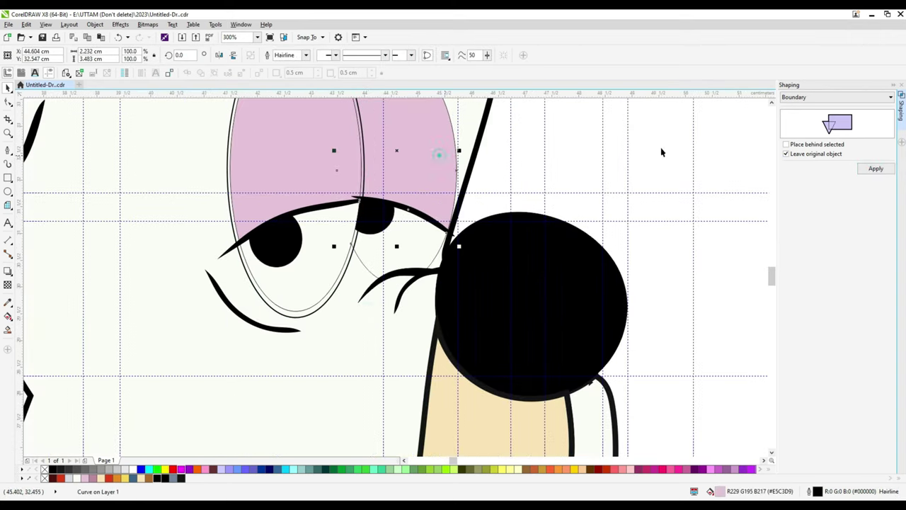
click(342, 314)
click(368, 259)
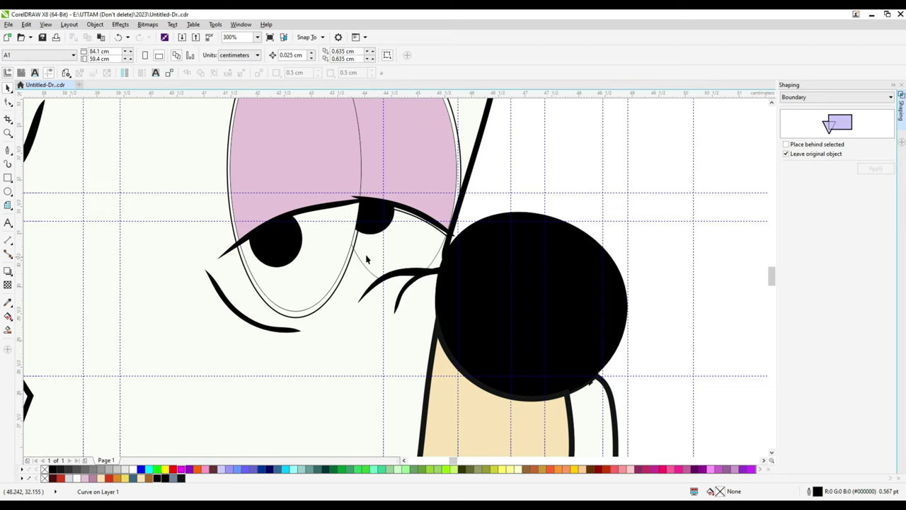
click(313, 310)
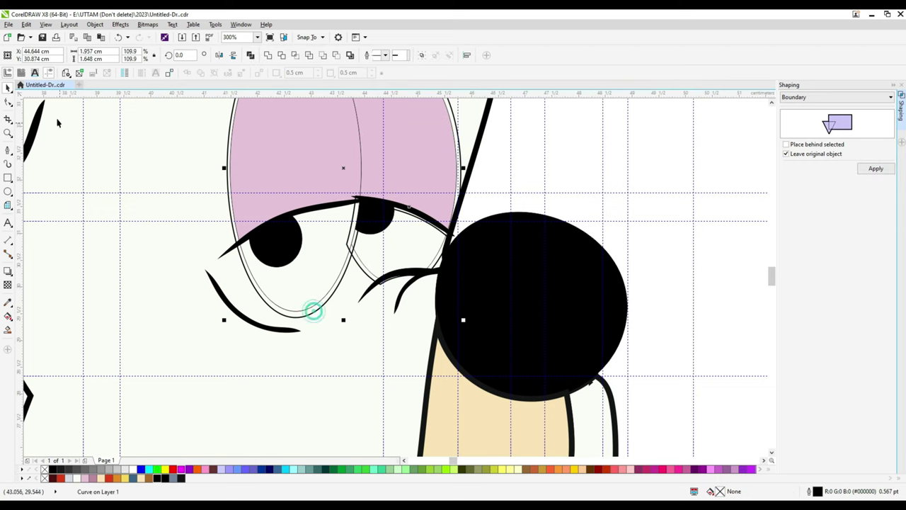
Weld the enlarged eye outlines into one curve and fit its lower edge under the wrinkle line beside the nose.
click(262, 57)
key(F10)
scroll(384, 290, up, 3)
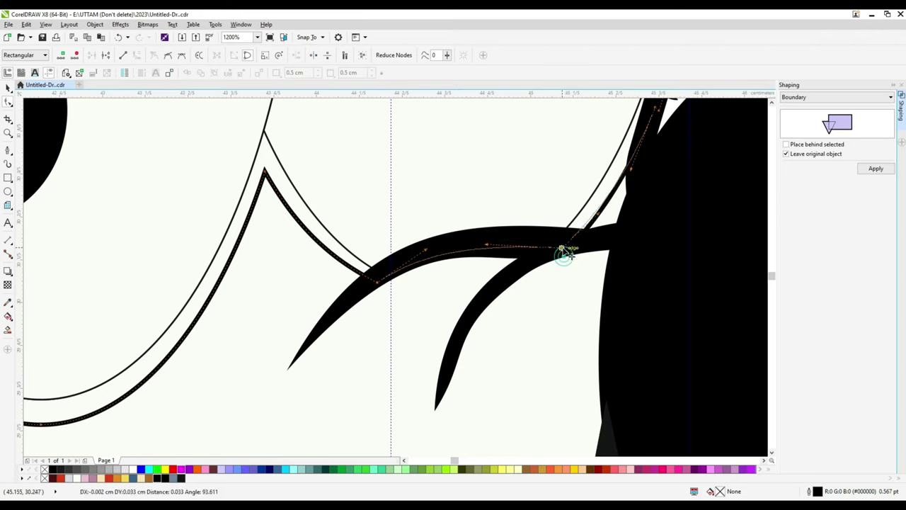
scroll(515, 188, down, 4)
scroll(348, 193, up, 2)
click(325, 199)
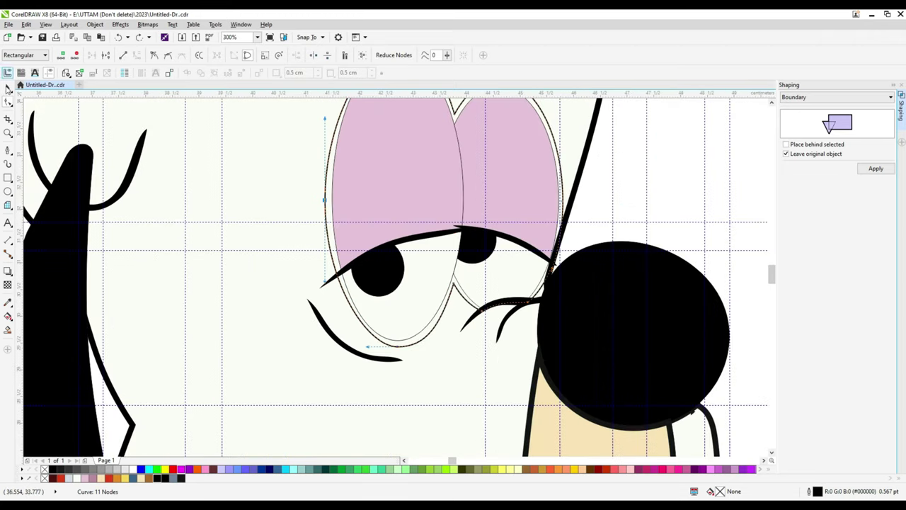
key(space)
Order the merged eye outline behind the eyes and fill it black to give them a bold contour.
scroll(409, 229, down, 2)
scroll(399, 202, up, 2)
click(489, 188)
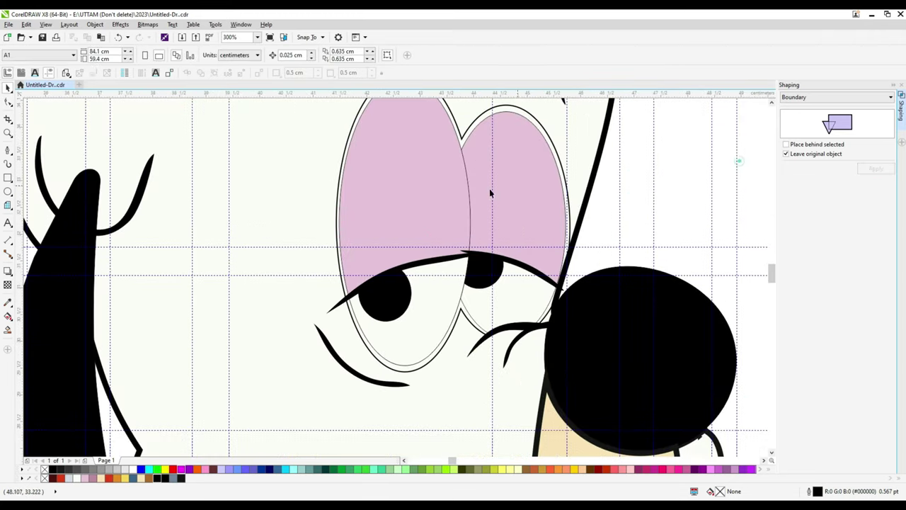
click(375, 227)
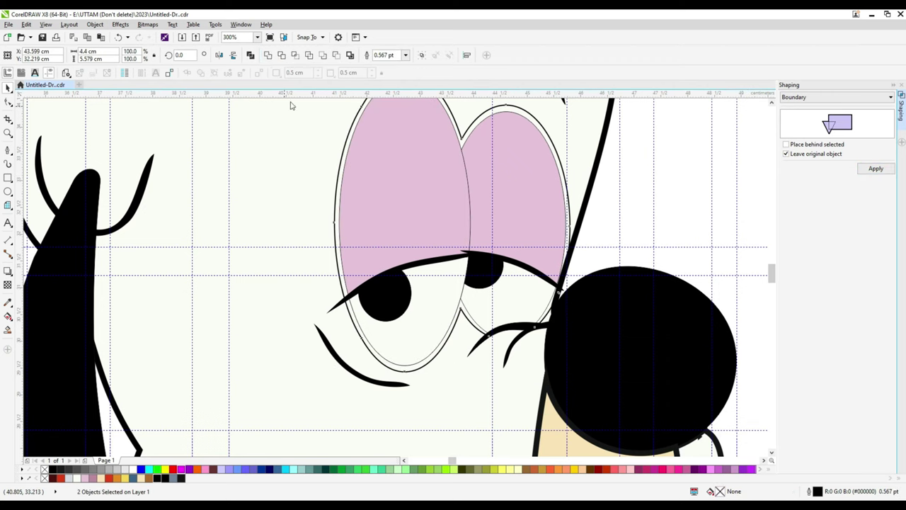
key(Escape)
scroll(457, 320, up, 2)
click(457, 321)
right_click(445, 348)
click(597, 317)
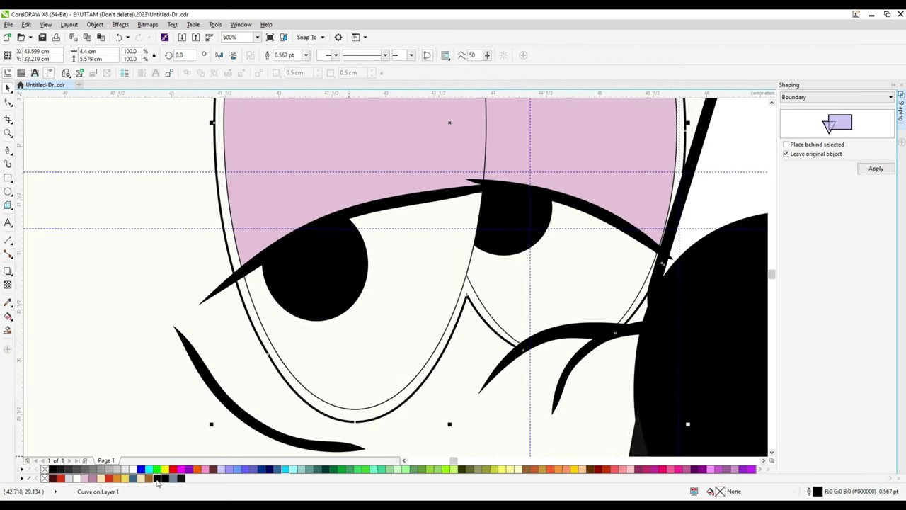
scroll(409, 348, down, 4)
scroll(470, 283, down, 1)
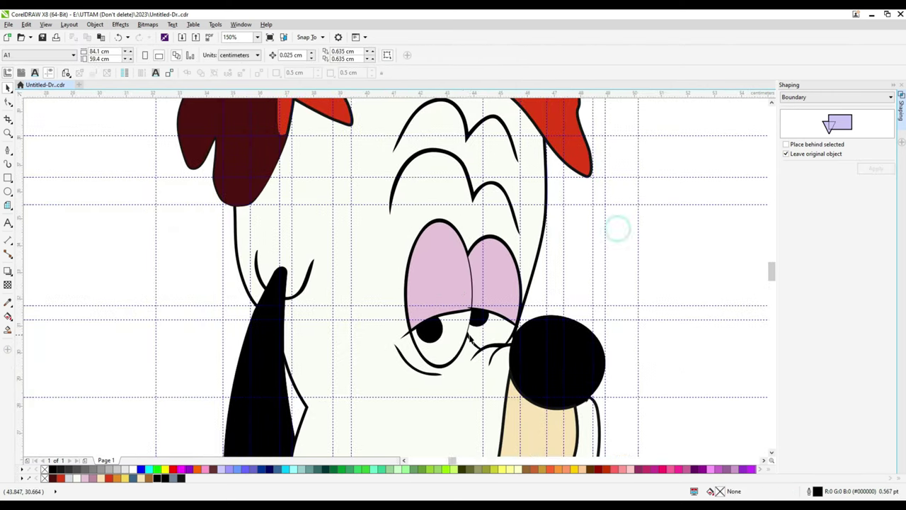
Set the outline of the scarf's lower yellow band to 3 pt and change the blue stripe's stacking order.
scroll(467, 240, down, 1)
scroll(433, 322, down, 3)
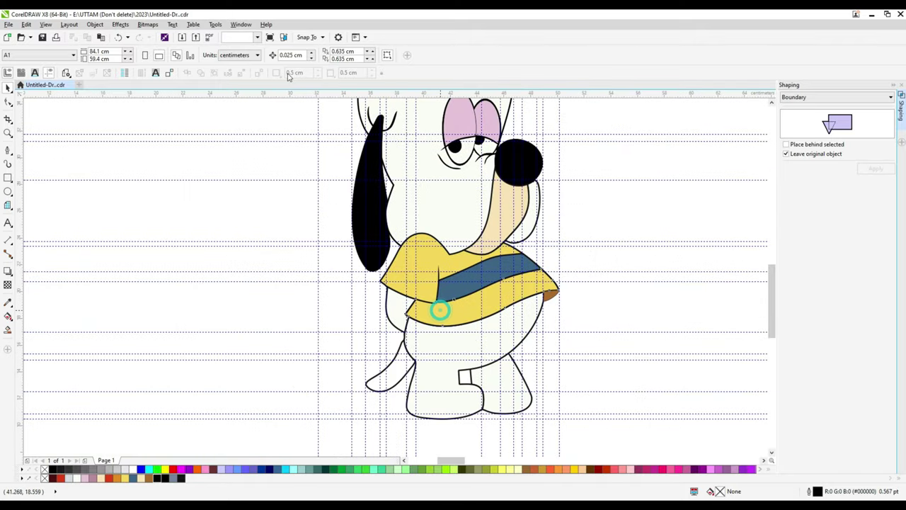
click(440, 309)
click(306, 54)
click(290, 126)
scroll(456, 274, up, 2)
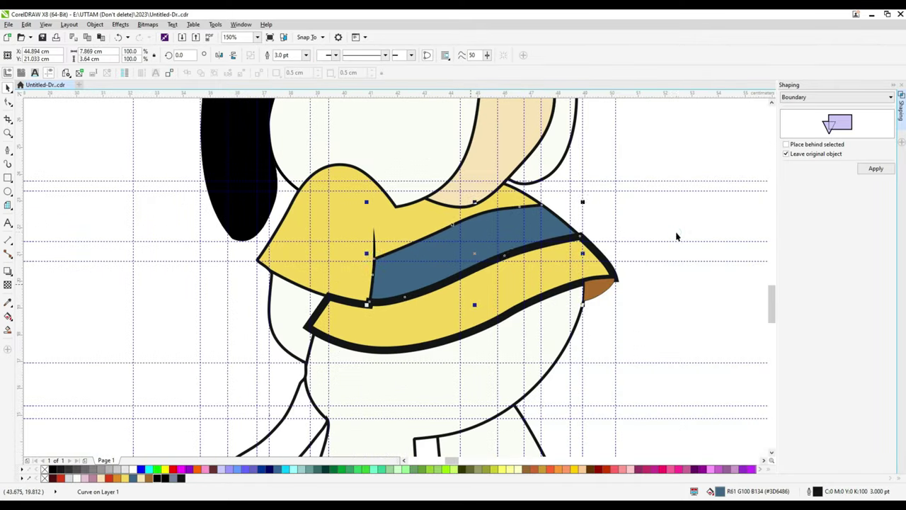
right_click(501, 239)
click(637, 424)
Change the stacking order of the scarf's brown corner and give it a 2 pt outline.
click(598, 284)
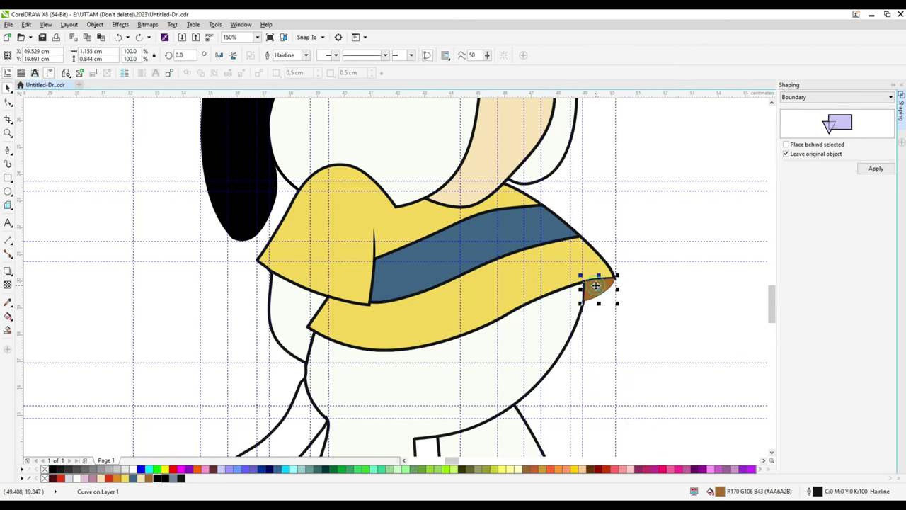
right_click(601, 281)
mouse_move(627, 178)
click(738, 233)
click(306, 55)
click(298, 77)
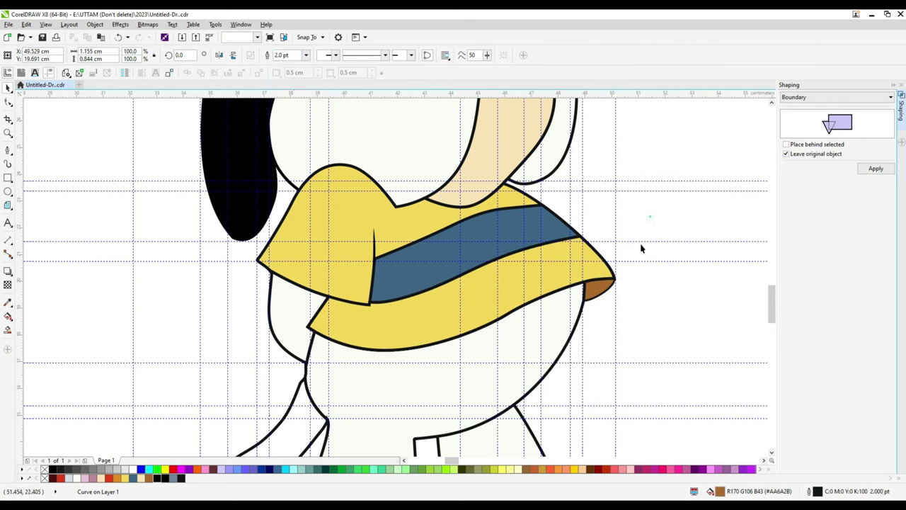
Remove a surplus node from the body outline beside the tail and reshape the curve where the tail meets the leg.
scroll(641, 247, down, 3)
click(352, 330)
key(F10)
scroll(378, 276, up, 2)
click(374, 256)
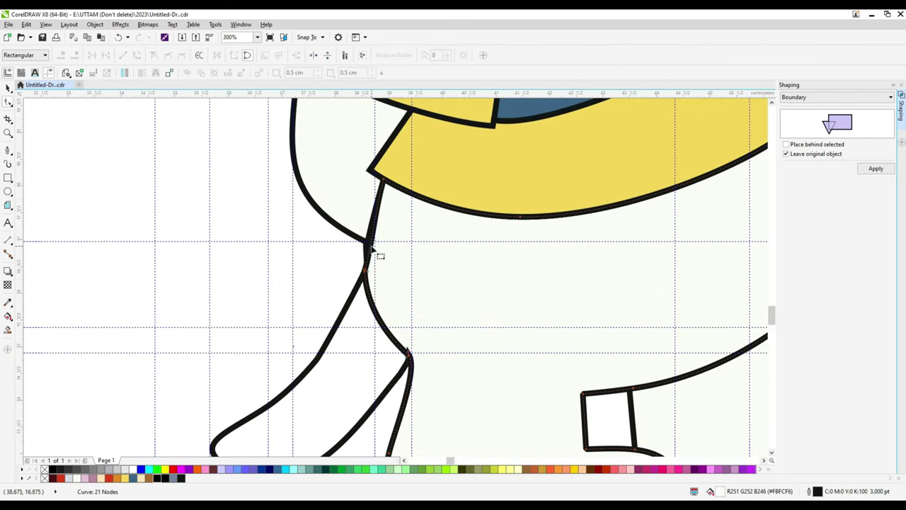
scroll(382, 276, up, 2)
drag(344, 306, 354, 338)
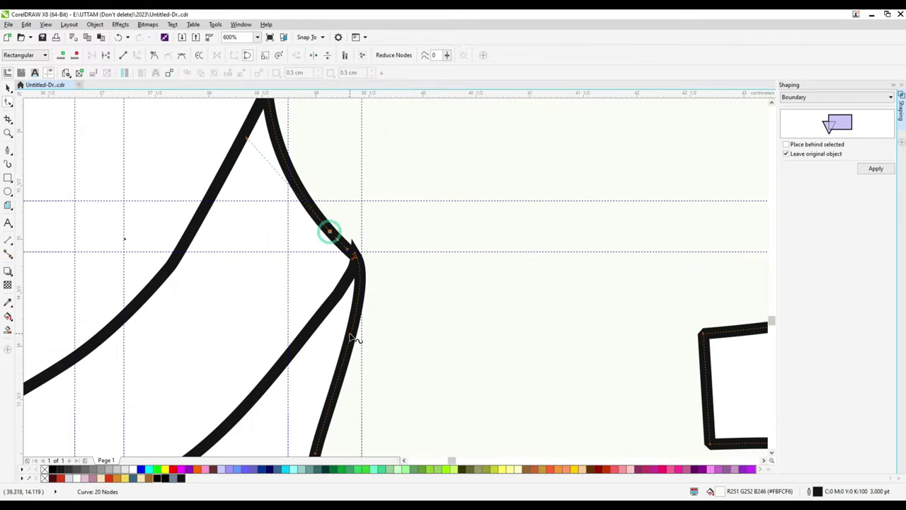
scroll(347, 294, down, 4)
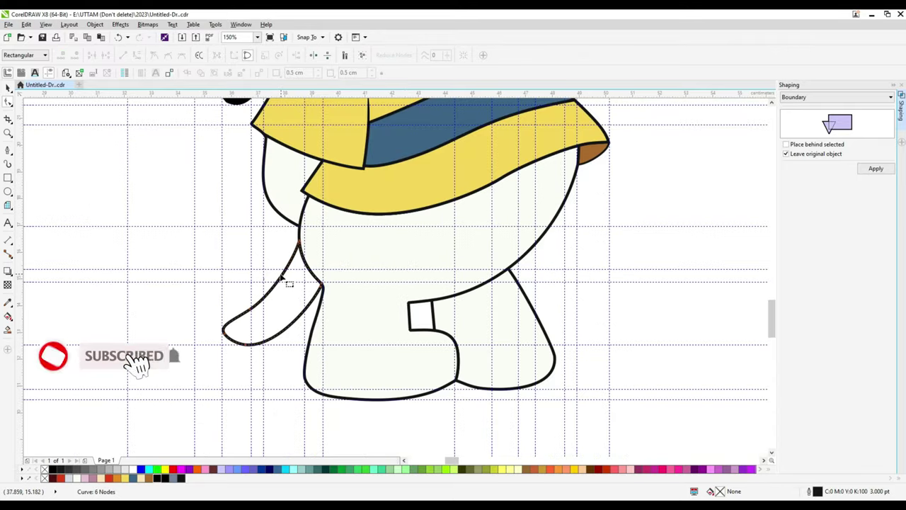
scroll(481, 393, up, 2)
click(513, 390)
scroll(488, 353, down, 2)
scroll(431, 276, down, 2)
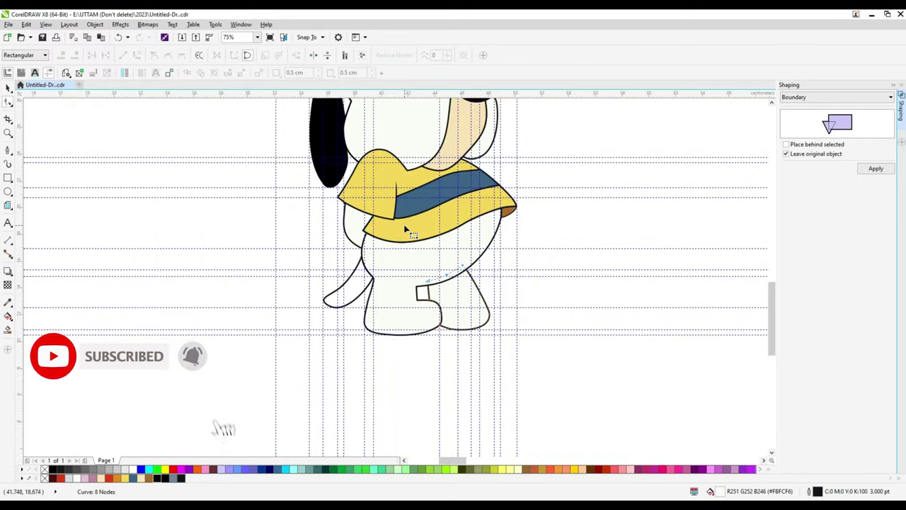
Delete the surplus node on the scarf's lower yellow band where it meets the blue stripe and upper fold.
scroll(405, 228, up, 3)
click(369, 241)
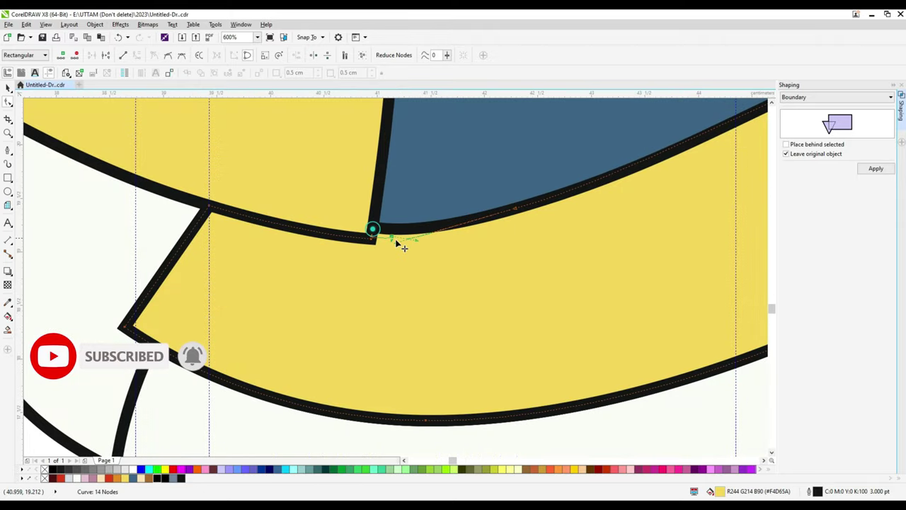
key(Delete)
scroll(375, 253, down, 4)
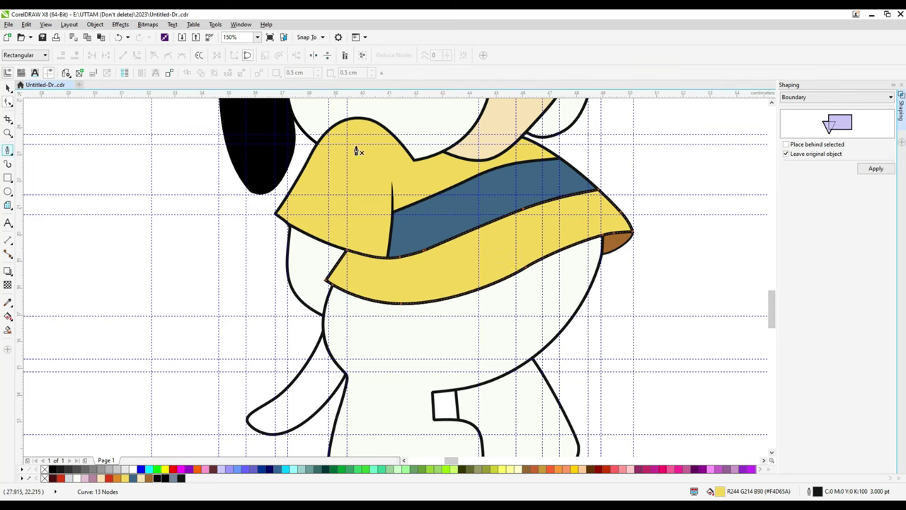
Draw curved shading lines across the scarf's shoulder and lower band and down the belly to the front foot with the Pen tool.
click(302, 239)
drag(390, 125, 296, 242)
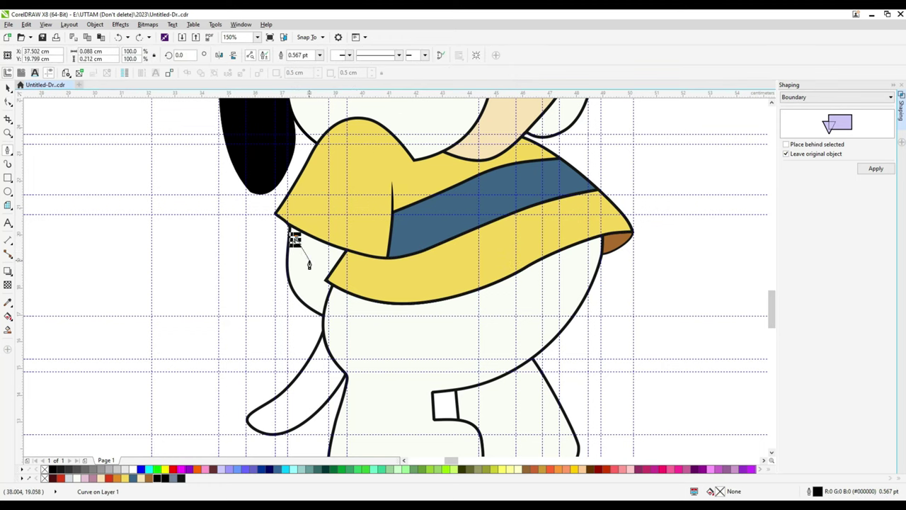
drag(334, 161, 352, 136)
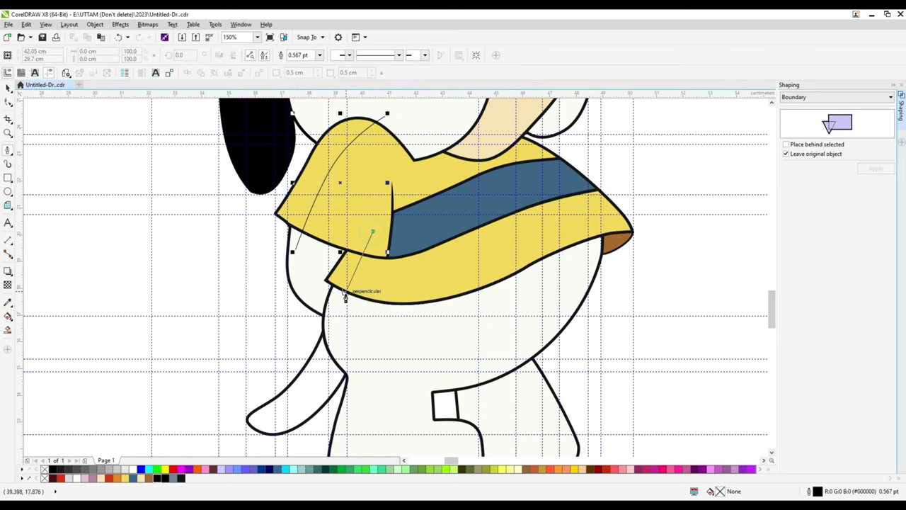
scroll(362, 287, down, 2)
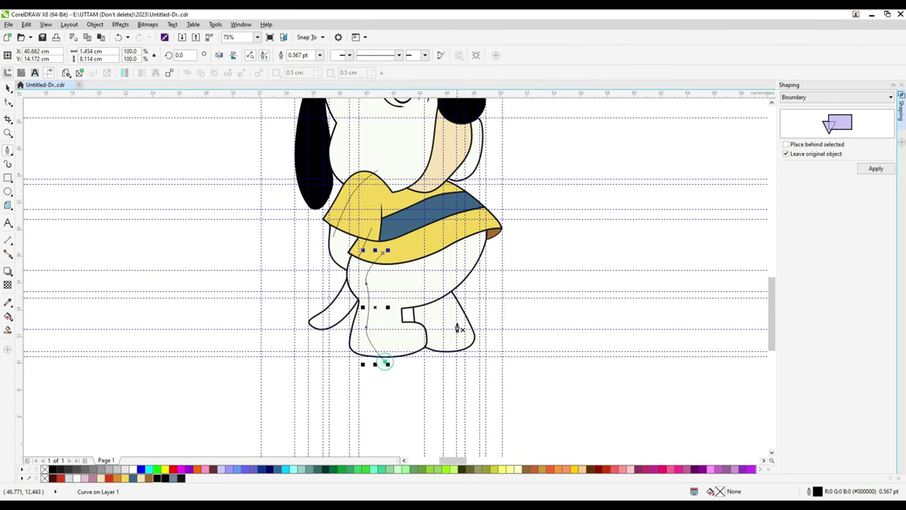
Draw curved shading lines down the rear leg, along the belly's front edge, across the tail and down the back of the head.
click(437, 368)
double_click(402, 314)
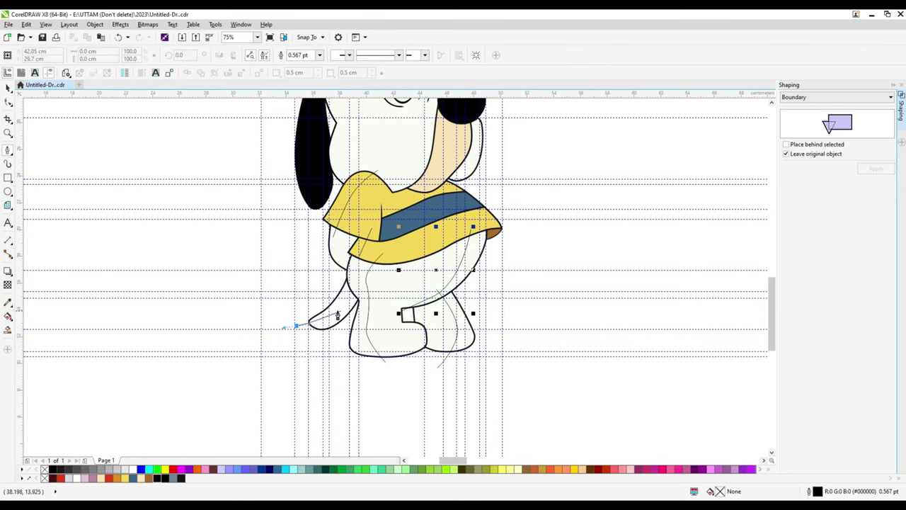
scroll(339, 230, up, 2)
scroll(344, 288, down, 4)
scroll(345, 291, up, 2)
click(347, 411)
key(space)
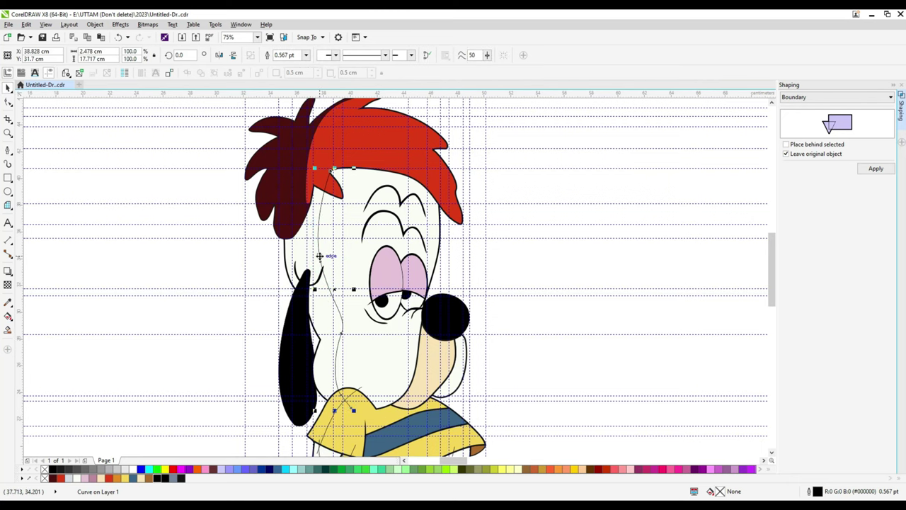
Place an unfilled outline of the head together with its shading line in the empty area beside the dog.
scroll(359, 296, down, 2)
shift+click(358, 296)
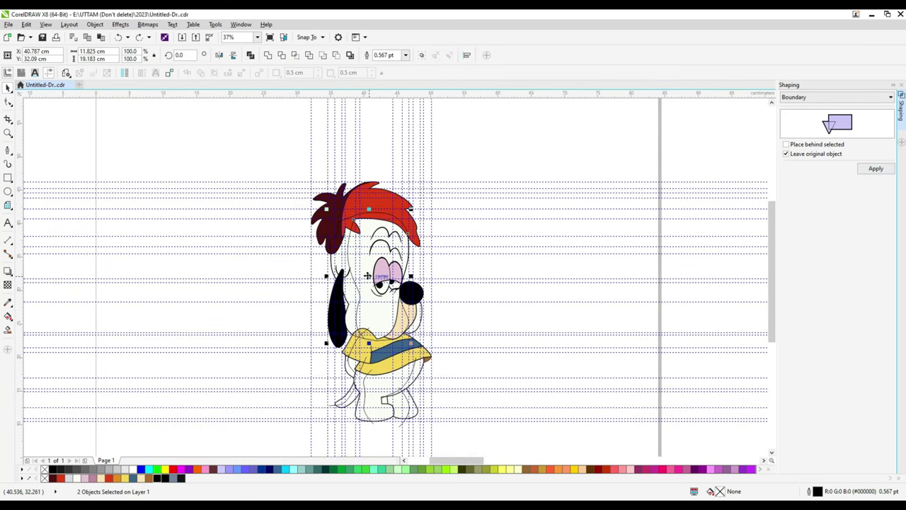
click(8, 103)
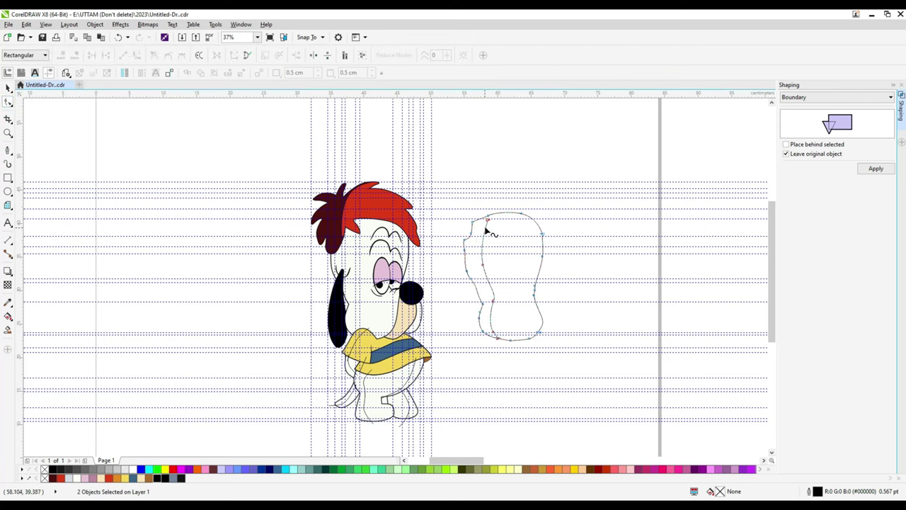
click(7, 88)
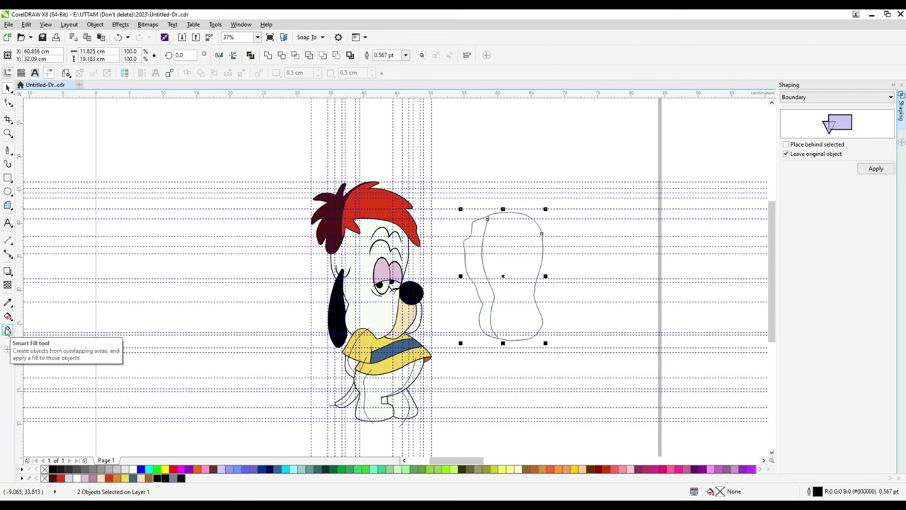
Smart-fill the shading areas on the scarf, body, legs and tail in blue-grey with no outline.
click(7, 330)
click(223, 55)
click(204, 64)
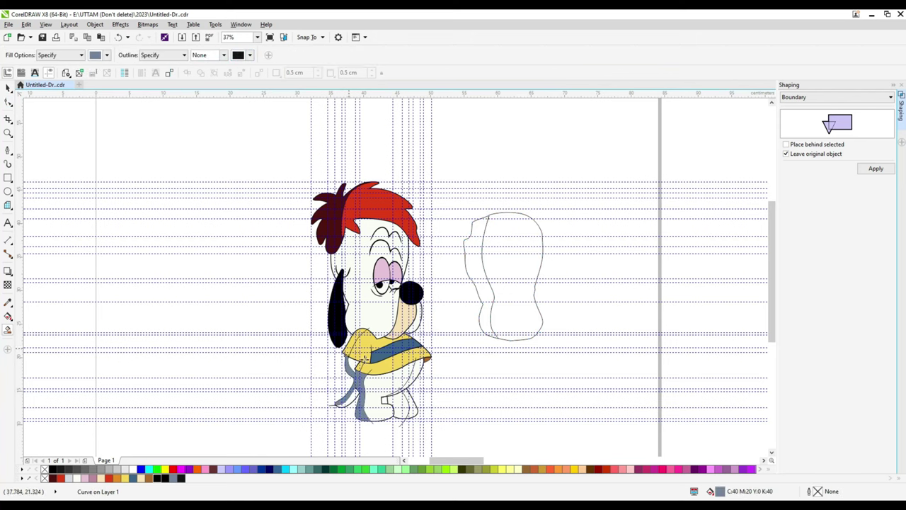
scroll(480, 283, up, 3)
scroll(480, 283, down, 2)
Extend the shading line past both ends of the separate head outline and smart-fill the strip behind it blue-grey.
click(496, 283)
key(space)
key(Delete)
click(8, 101)
scroll(563, 287, up, 3)
click(559, 283)
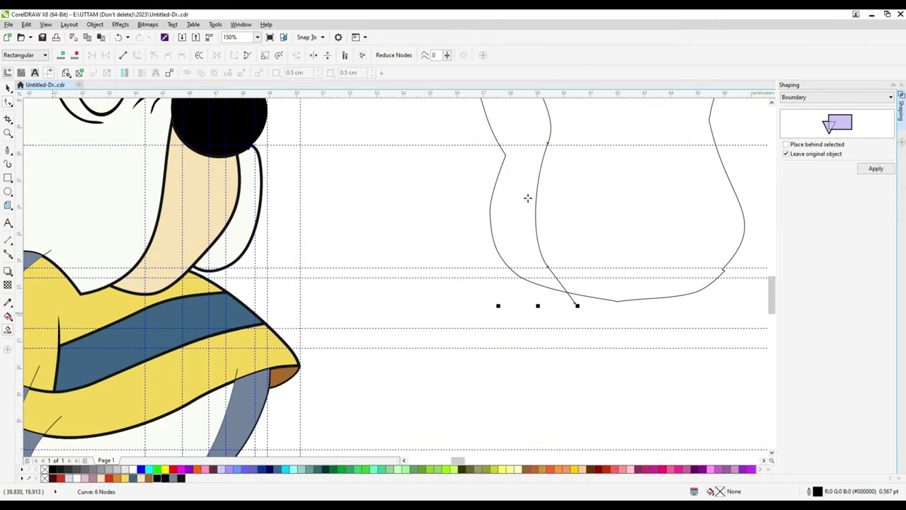
scroll(489, 283, down, 3)
scroll(489, 283, up, 5)
click(479, 205)
click(385, 271)
scroll(484, 237, down, 8)
key(space)
scroll(477, 251, up, 2)
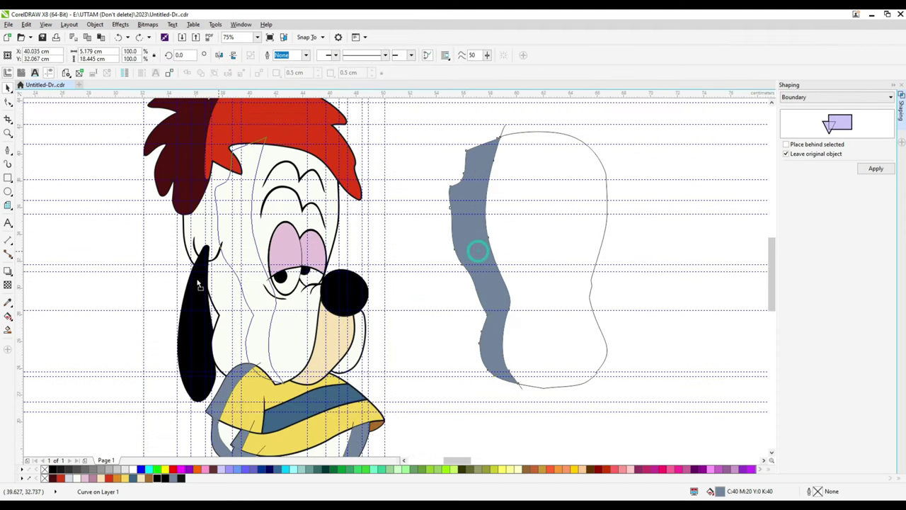
Move the filled strip onto the back of the dog's head and delete the leftover separate outline and line.
drag(477, 251, 476, 199)
click(450, 190)
key(Delete)
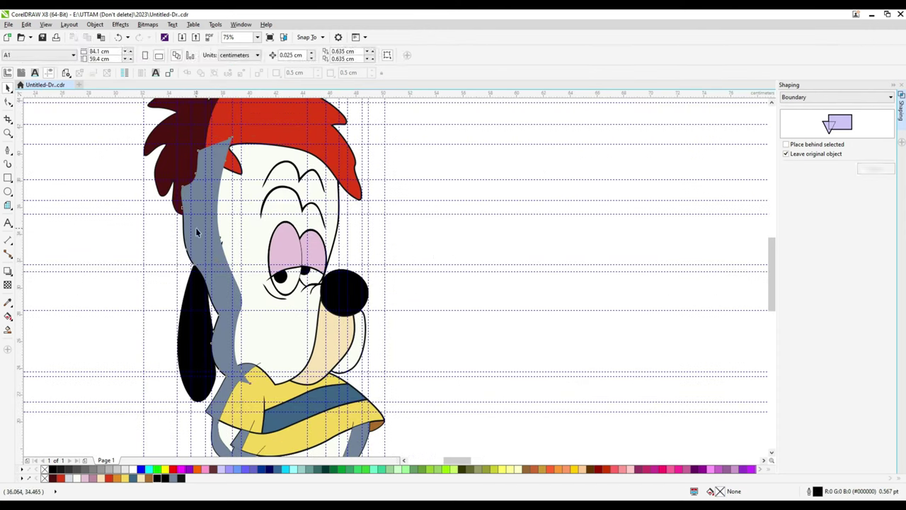
Order the head's shading strip behind the hair and black ear, and fill it light grey.
right_click(210, 216)
mouse_move(269, 369)
click(349, 440)
scroll(318, 283, down, 2)
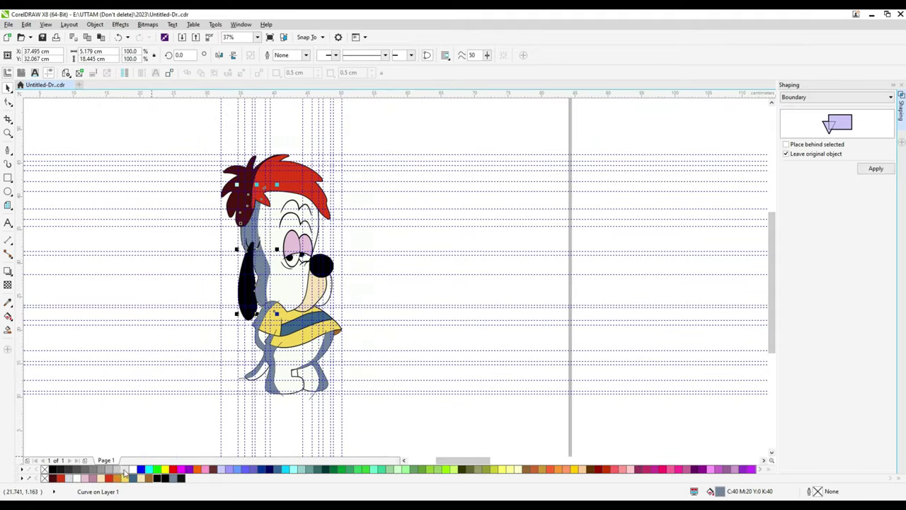
Select the shading strips on the tail, body and legs together and fill them light grey.
scroll(287, 349, up, 2)
shift+click(287, 349)
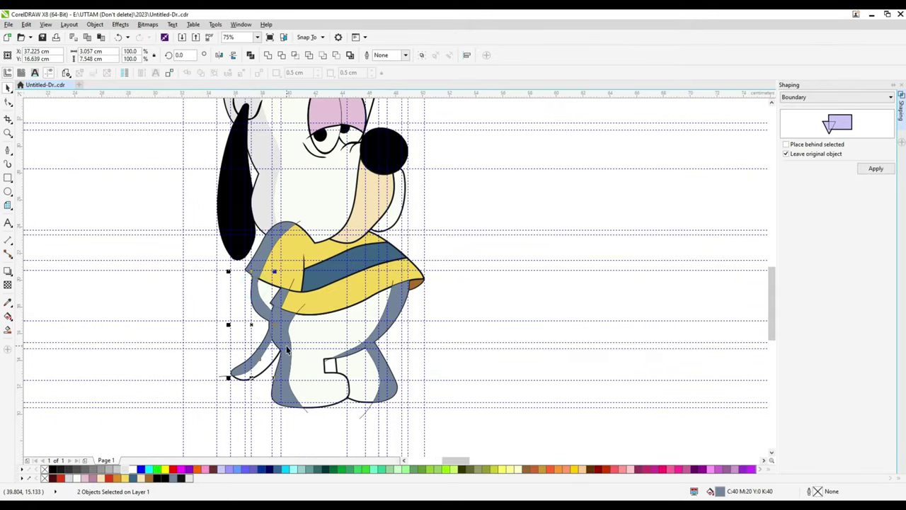
shift+click(350, 387)
Weld the two shading strips along the belly's front edge and fill the result light grey.
scroll(371, 347, up, 4)
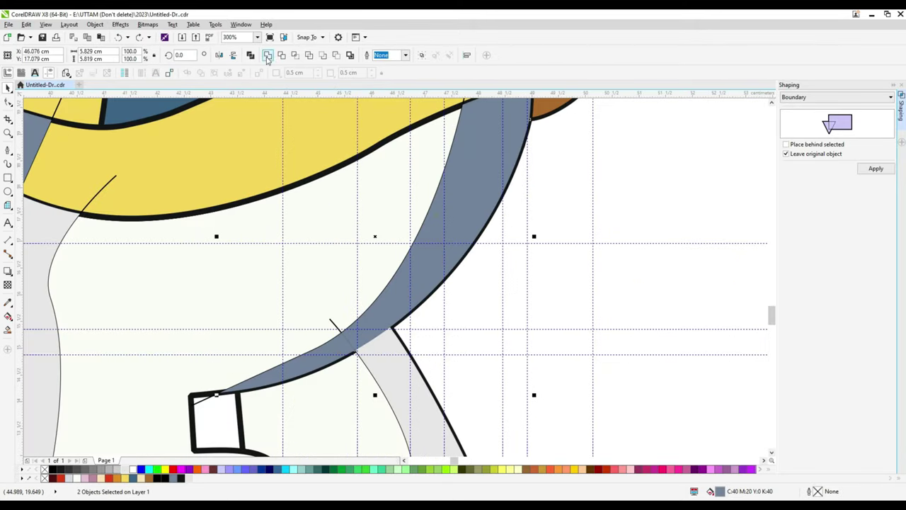
click(267, 57)
scroll(286, 321, down, 4)
Delete the leftover thin pen lines from the legs, tail and scarf.
key(Delete)
right_click(504, 238)
click(524, 333)
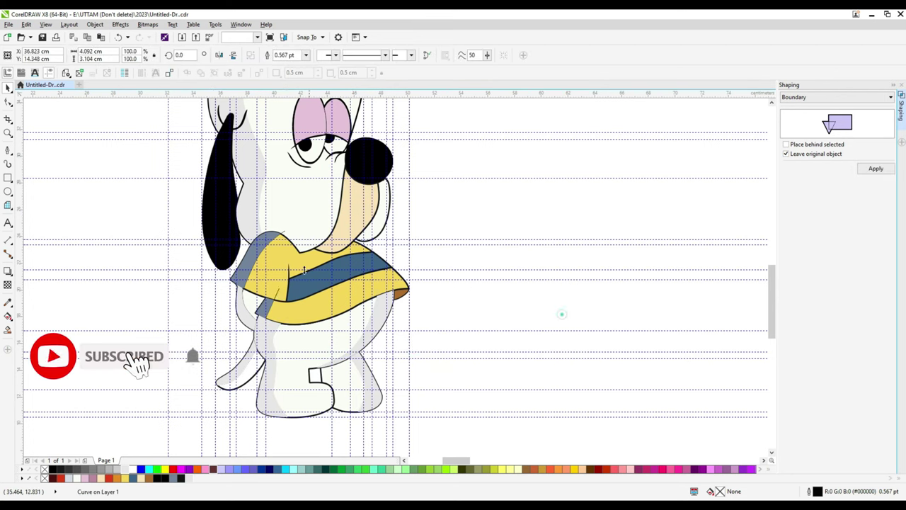
right_click(275, 293)
click(452, 283)
right_click(532, 226)
click(553, 333)
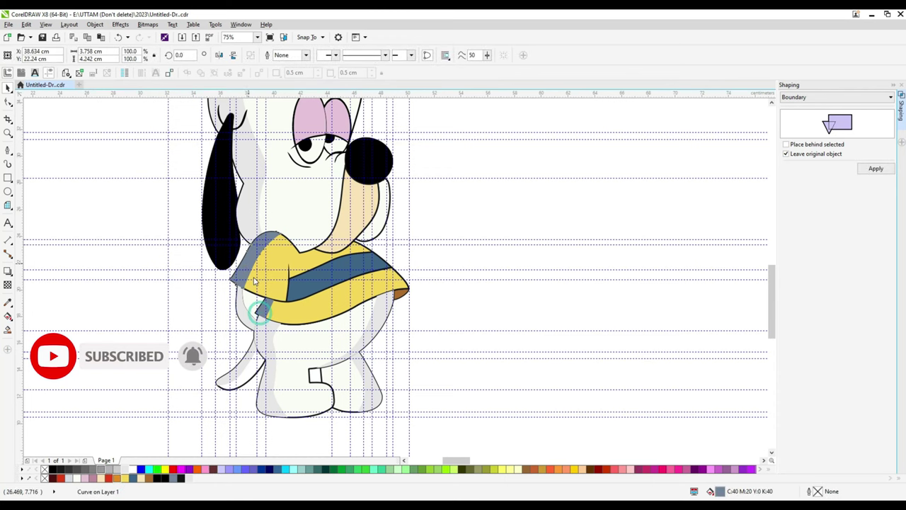
Fill the shading strips on the scarf's shoulder and lower band with orange #E48C22.
click(260, 311)
scroll(159, 230, up, 2)
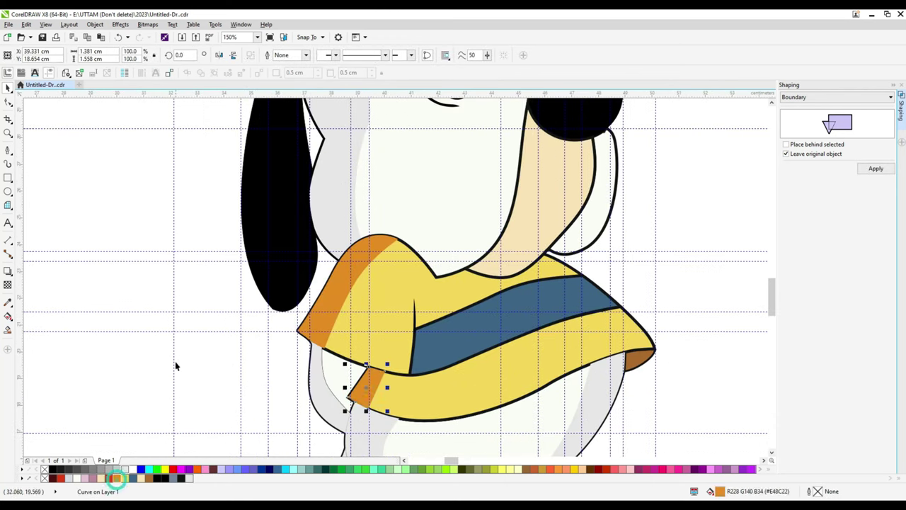
Scale the orange strip on the scarf's shoulder to 92.7% so it sits just inside the outline.
scroll(368, 385, up, 3)
scroll(368, 385, down, 5)
scroll(303, 317, up, 4)
click(303, 316)
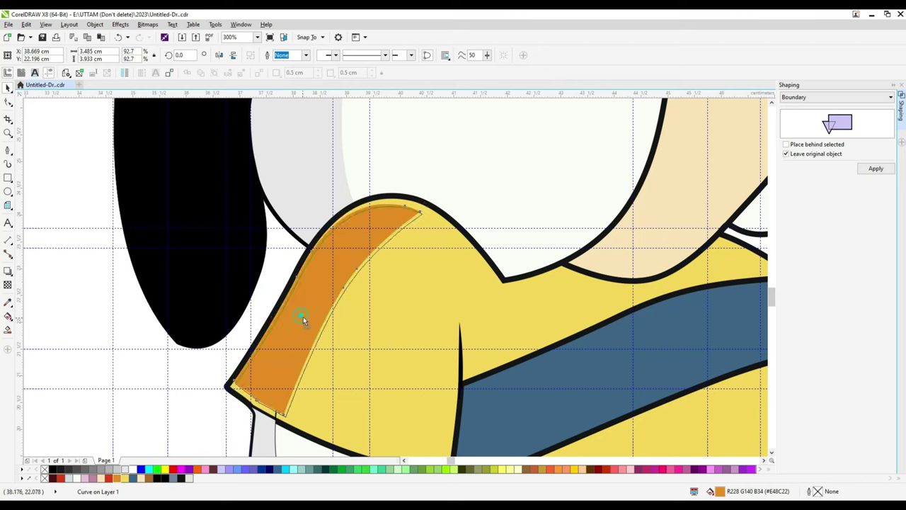
key(F10)
click(263, 414)
scroll(260, 409, up, 2)
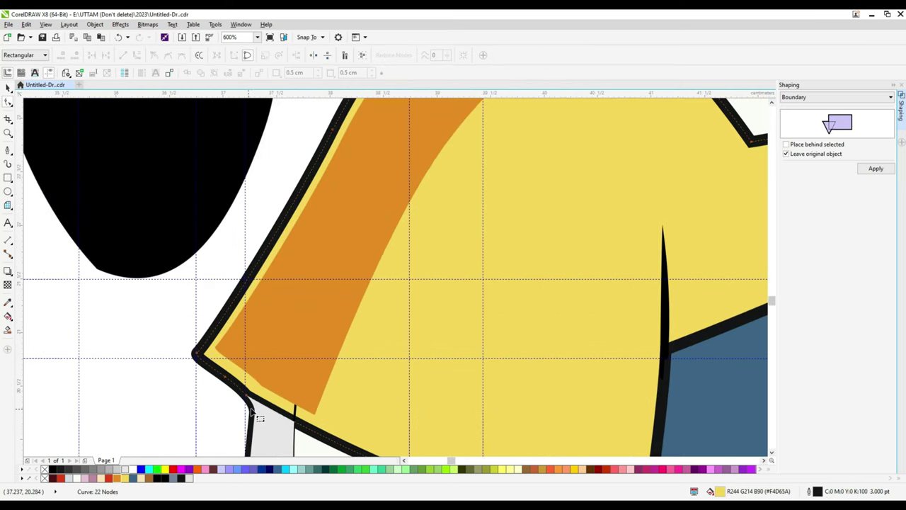
scroll(264, 376, down, 2)
scroll(264, 376, up, 2)
scroll(264, 376, down, 2)
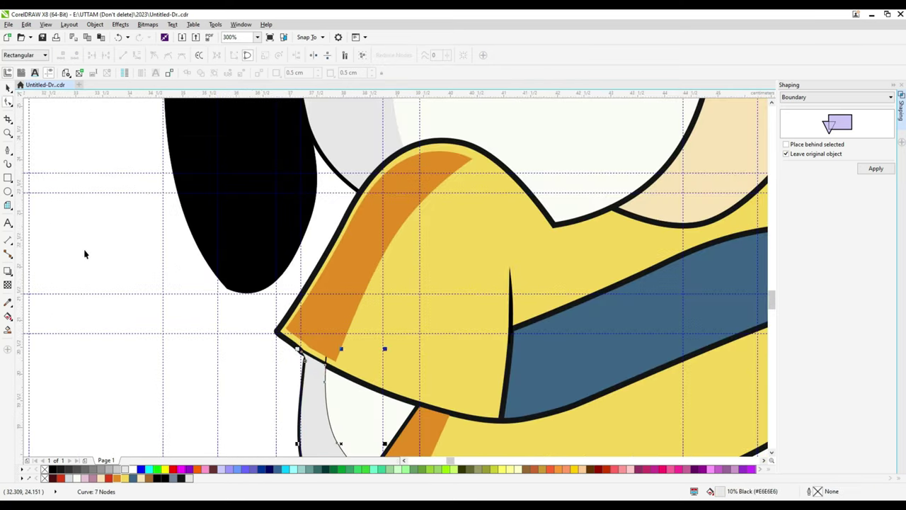
Scale the light grey shading strip on the arm below the scarf to 91.2% within its outline.
key(space)
click(203, 315)
right_click(203, 319)
click(234, 210)
scroll(299, 317, down, 2)
scroll(299, 318, up, 2)
click(326, 332)
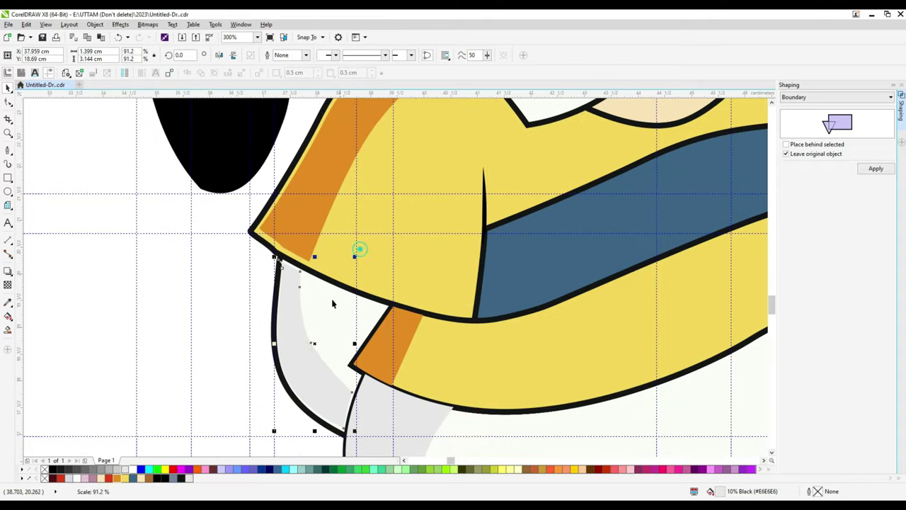
shift+click(326, 332)
click(324, 263)
Smooth the scarf's lower edge above the arm by removing surplus nodes near the shoulder corner.
key(F10)
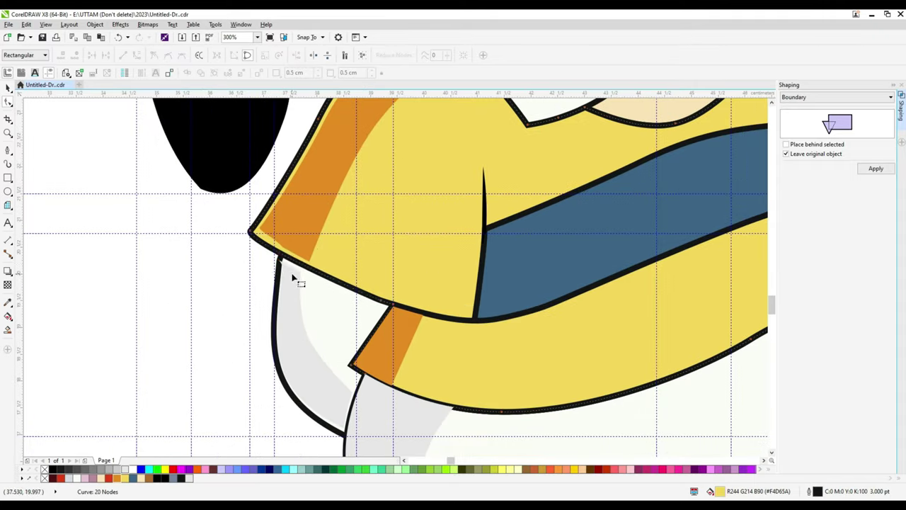
scroll(293, 277, up, 2)
scroll(263, 243, down, 2)
scroll(454, 409, down, 2)
key(space)
Scale the light grey strips to 86.5% on the rear leg and 90.3% on the tail, keeping them inside their outlines.
scroll(409, 285, up, 2)
scroll(408, 286, down, 2)
scroll(610, 133, up, 2)
scroll(517, 283, down, 2)
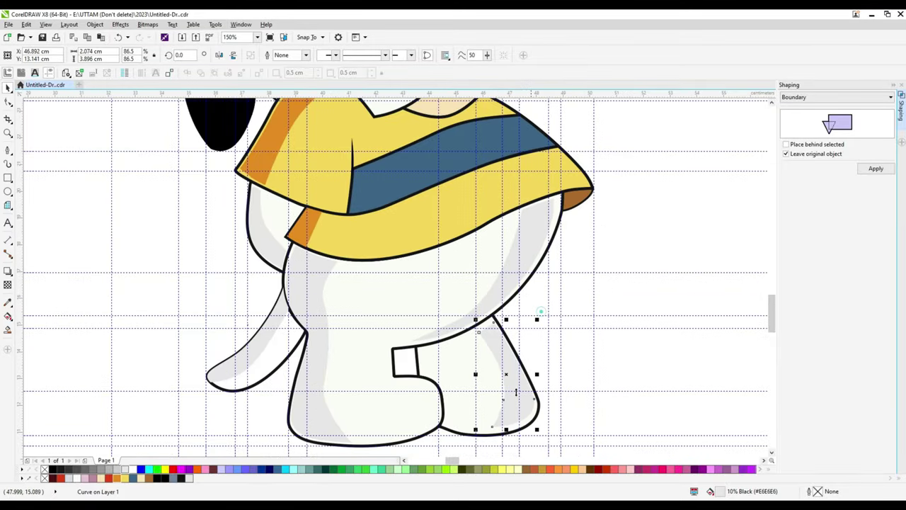
scroll(291, 283, up, 2)
scroll(287, 311, down, 2)
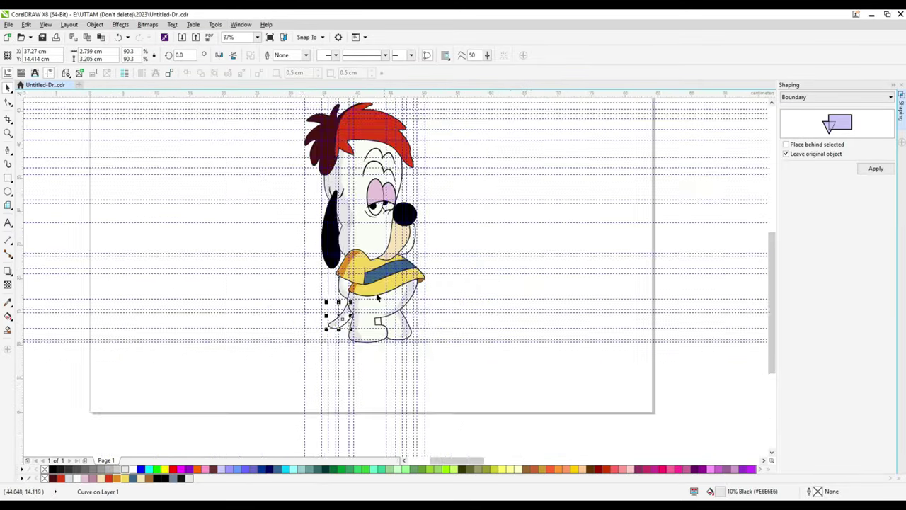
scroll(500, 187, up, 2)
scroll(500, 187, down, 2)
Adjust the lower ends of the white jaw and beige muzzle curves near the scarf's corner, undoing an unwanted edit.
click(9, 101)
scroll(454, 266, up, 2)
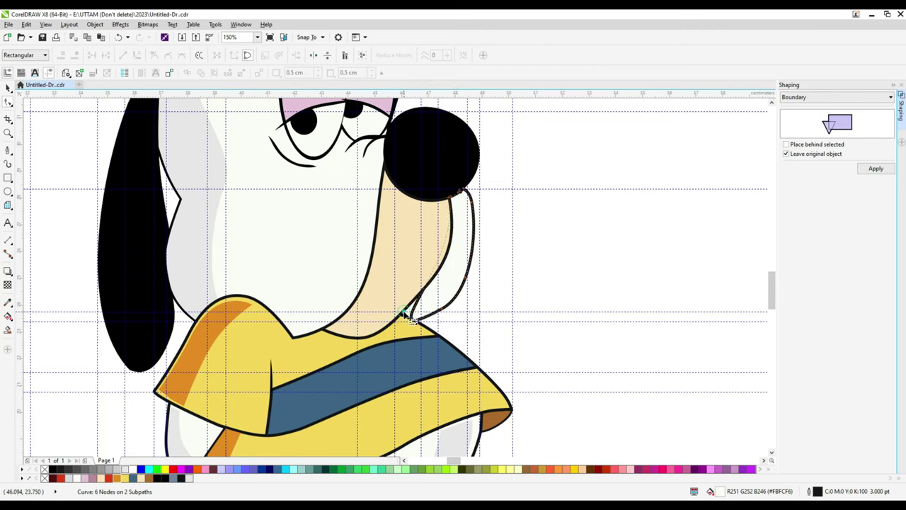
click(409, 318)
scroll(409, 318, up, 2)
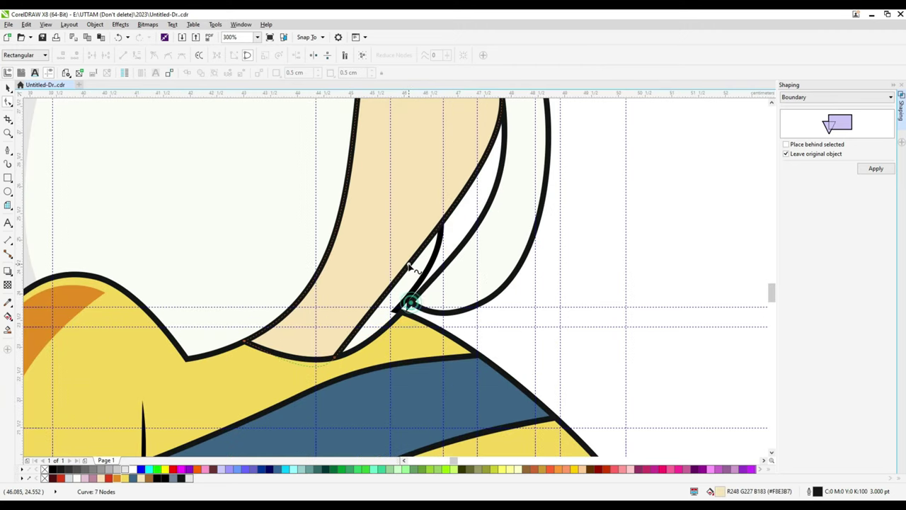
click(411, 309)
scroll(410, 309, down, 2)
drag(379, 311, 398, 305)
key(ctrl+z)
click(409, 284)
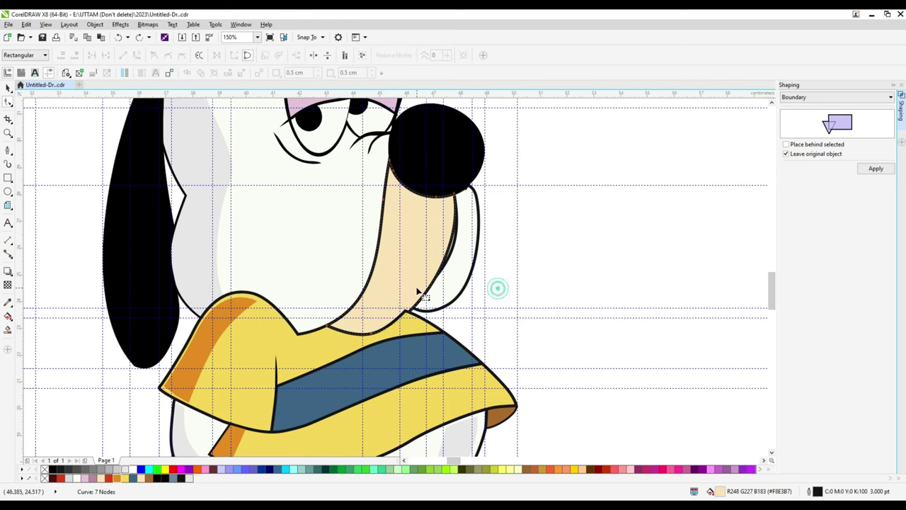
Reshape the muzzle's lower edge at high zoom so its outline runs smoothly into the scarf's corner.
scroll(425, 291, up, 2)
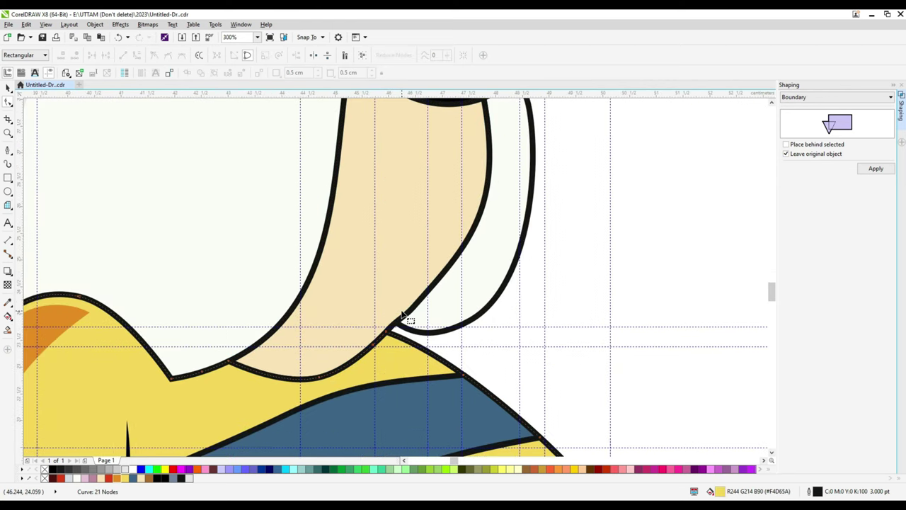
scroll(388, 343, up, 4)
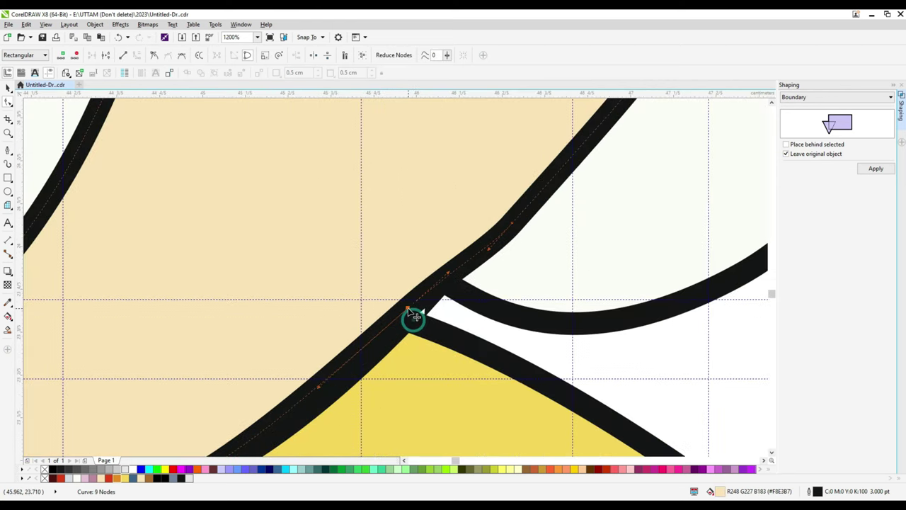
double_click(442, 290)
key(ctrl+z)
scroll(450, 294, down, 4)
Remove surplus nodes from the white jaw curve so its outline meets the underside of the nose cleanly.
scroll(446, 308, down, 3)
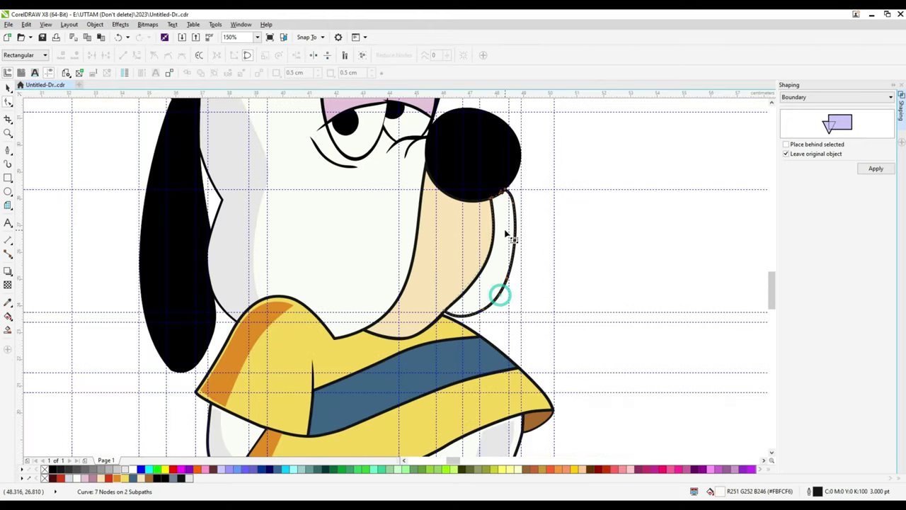
scroll(506, 236, up, 4)
key(ctrl+shift+z)
double_click(531, 276)
scroll(527, 311, down, 4)
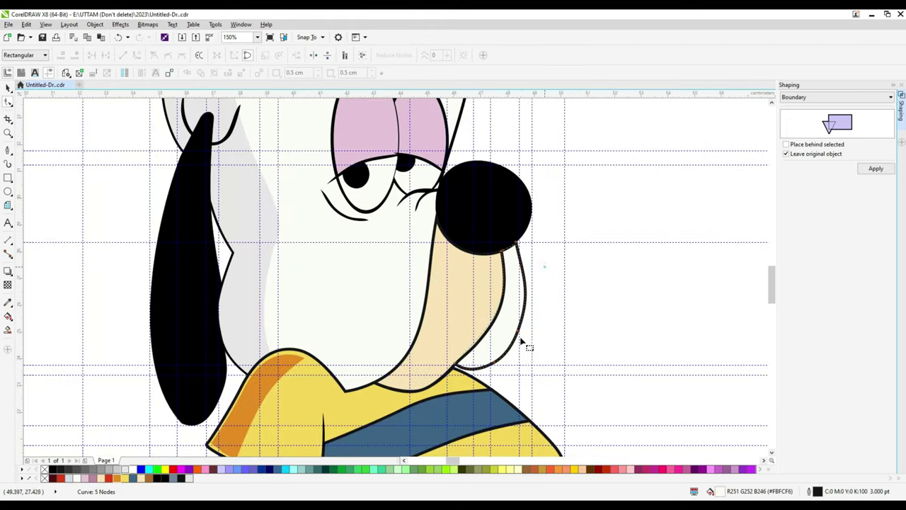
Draw an elliptical highlight about 1.01 × 0.86 cm on the upper part of the nose and fill it white.
key(space)
scroll(432, 202, up, 2)
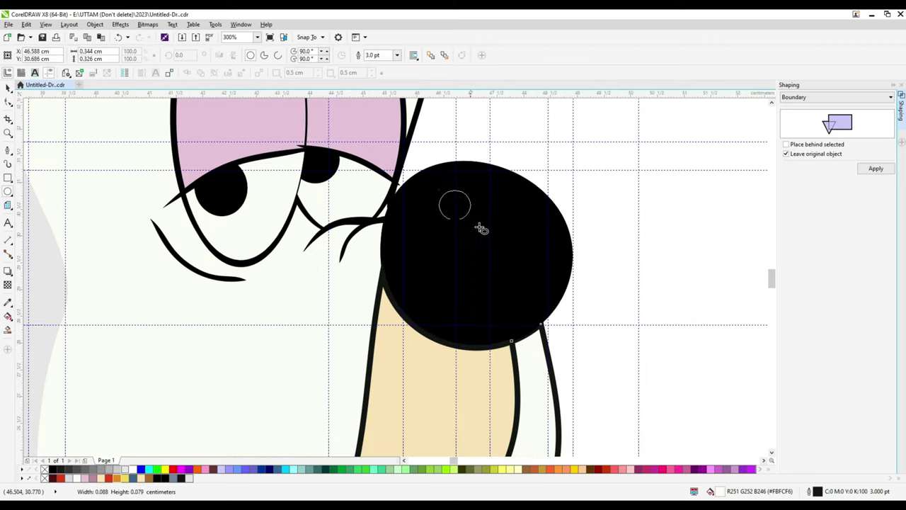
click(477, 183)
drag(460, 191, 462, 179)
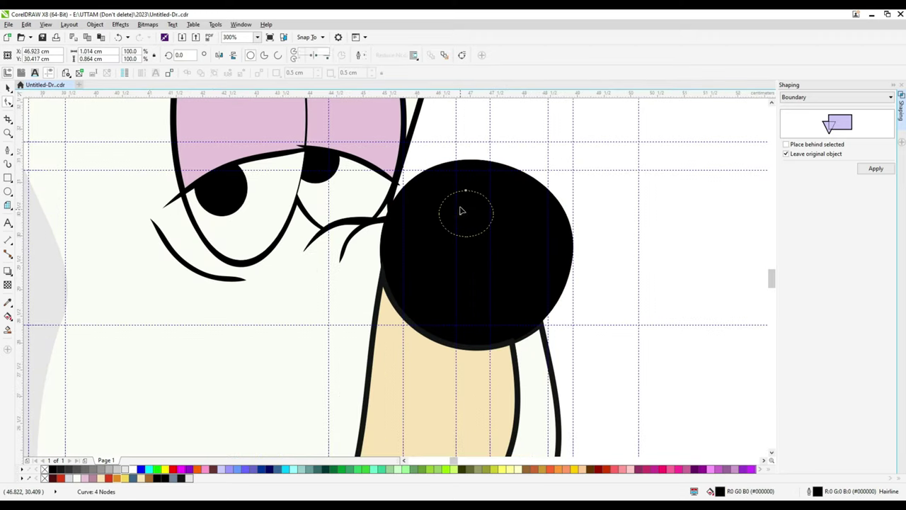
click(131, 468)
scroll(208, 181, up, 2)
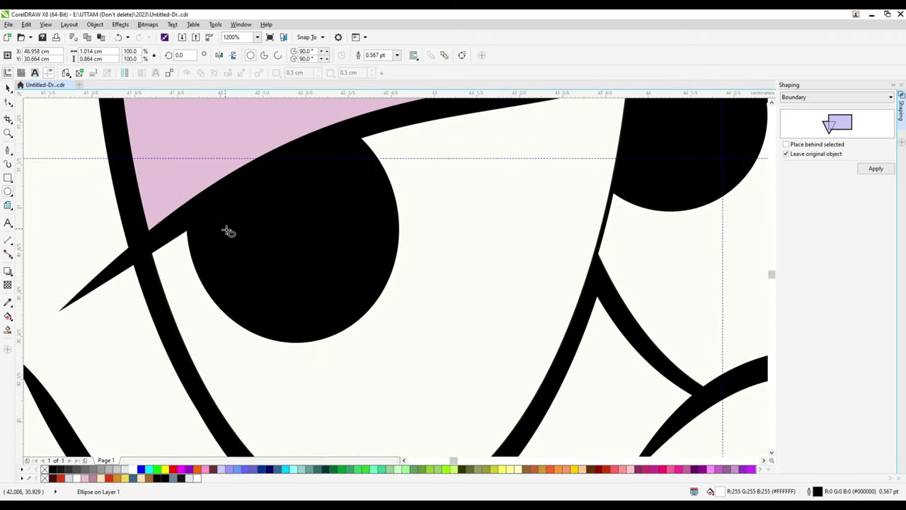
Draw a small highlight ellipse in each pupil, the second about 0.24 × 0.27 cm, and fill both white.
drag(223, 228, 286, 288)
click(132, 469)
scroll(455, 235, down, 1)
drag(450, 239, 477, 269)
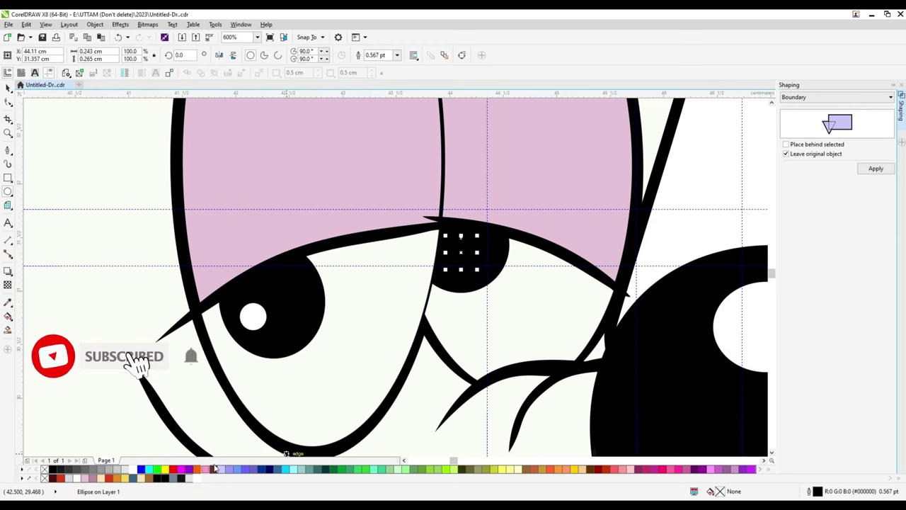
scroll(461, 256, up, 2)
click(463, 259)
click(470, 255)
scroll(476, 241, down, 4)
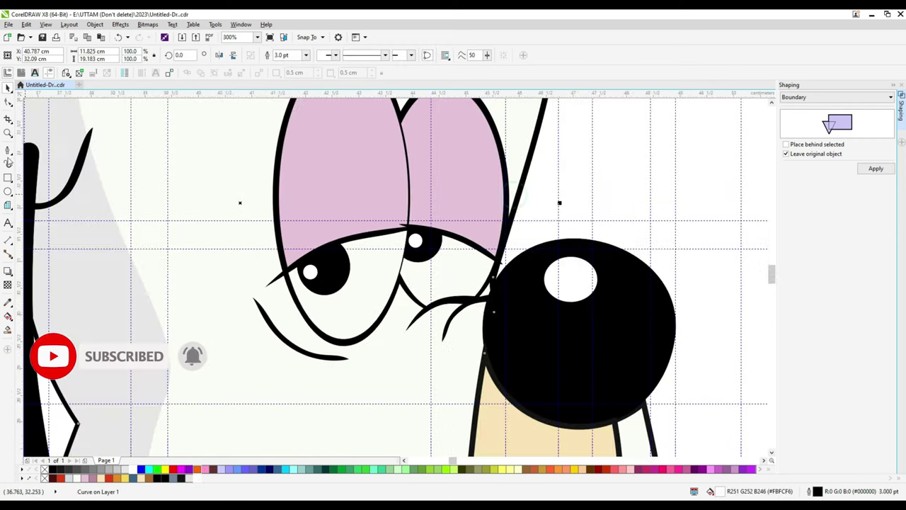
Draw a curved pen line down through each pink eyelid to mark off a shading strip.
key(F5)
click(326, 286)
scroll(382, 255, up, 1)
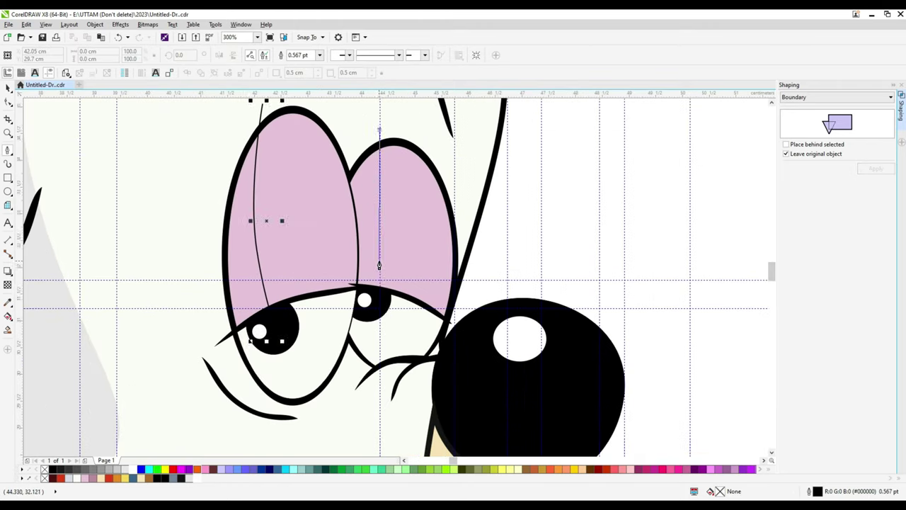
click(381, 193)
click(384, 286)
Create Smart Fill shapes from the eyelids' marked-off strips and color them dark mauve.
click(7, 329)
click(241, 226)
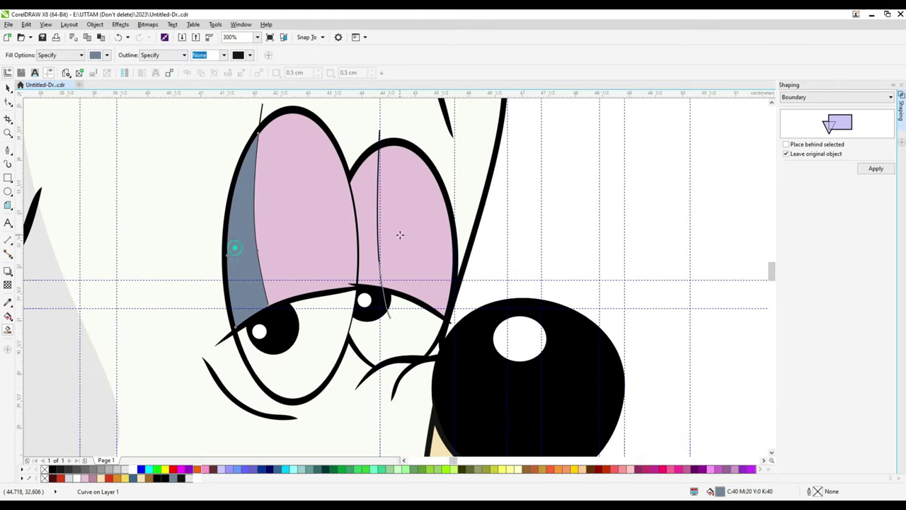
click(364, 226)
click(92, 477)
click(7, 86)
click(241, 227)
click(92, 477)
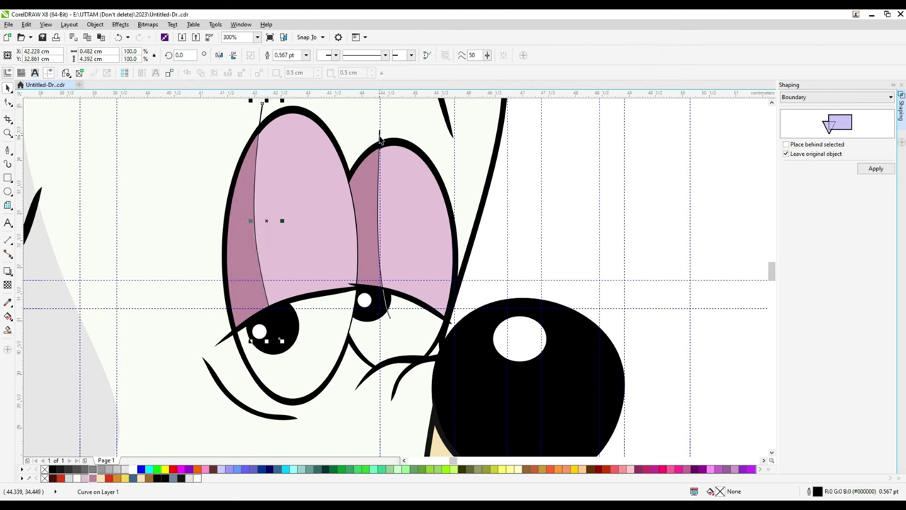
Delete the two thin pen lines crossing the eyelids.
right_click(383, 132)
click(477, 224)
scroll(478, 224, down, 2)
scroll(478, 224, down, 1)
scroll(368, 269, up, 3)
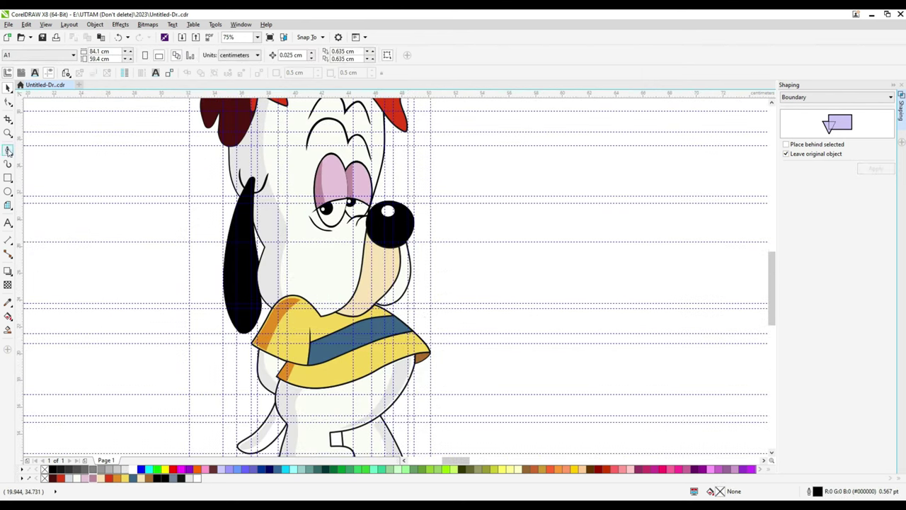
Draw a thin crescent mouth line about 1.8 cm wide across the lower muzzle with the Pen tool.
click(8, 150)
click(242, 204)
drag(288, 289, 333, 291)
click(436, 245)
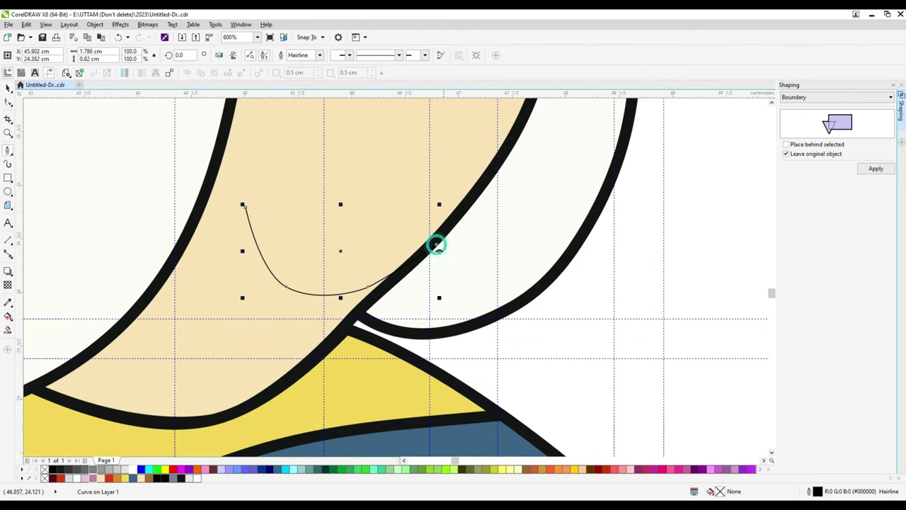
click(399, 286)
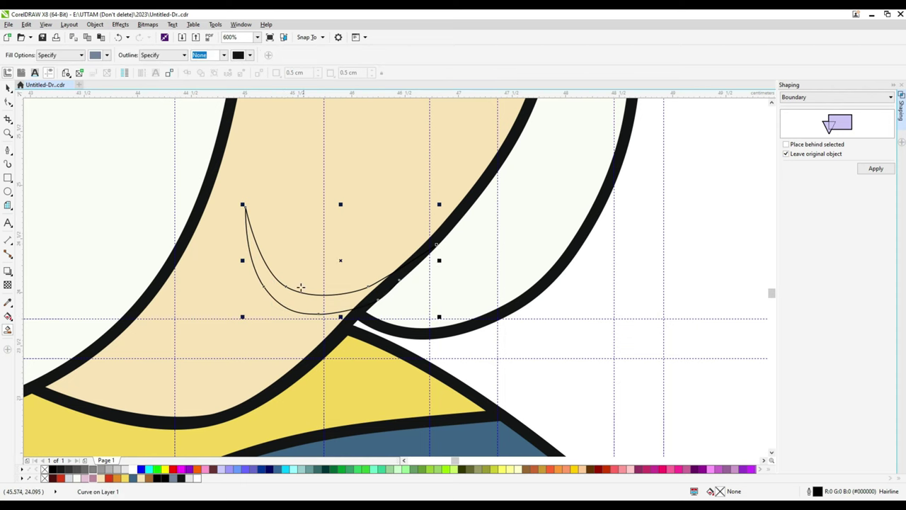
Smart-fill the mouth crescent, remove its pen outline and color the resulting shape black.
scroll(337, 291, up, 1)
right_click(353, 330)
click(375, 193)
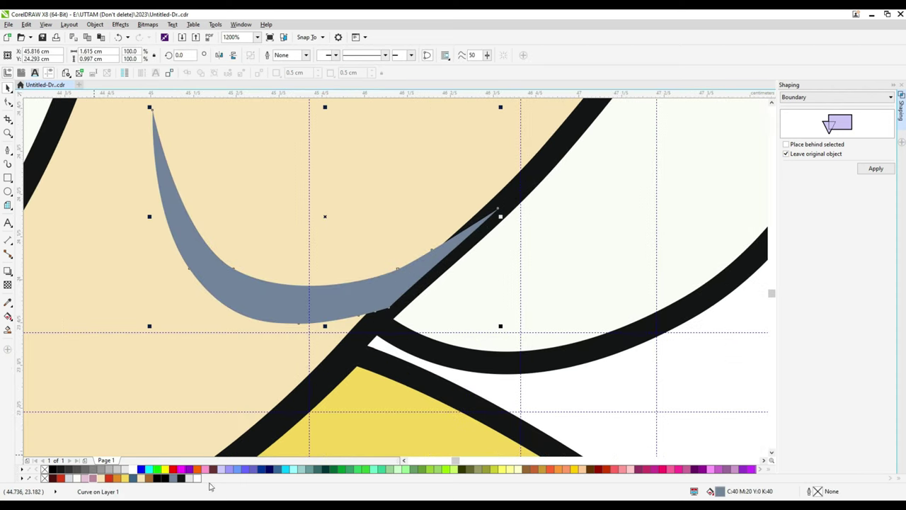
scroll(416, 281, down, 4)
Adjust the nodes at the crescent's wide end so it blends into the muzzle's outline.
key(F10)
scroll(416, 282, up, 2)
click(484, 280)
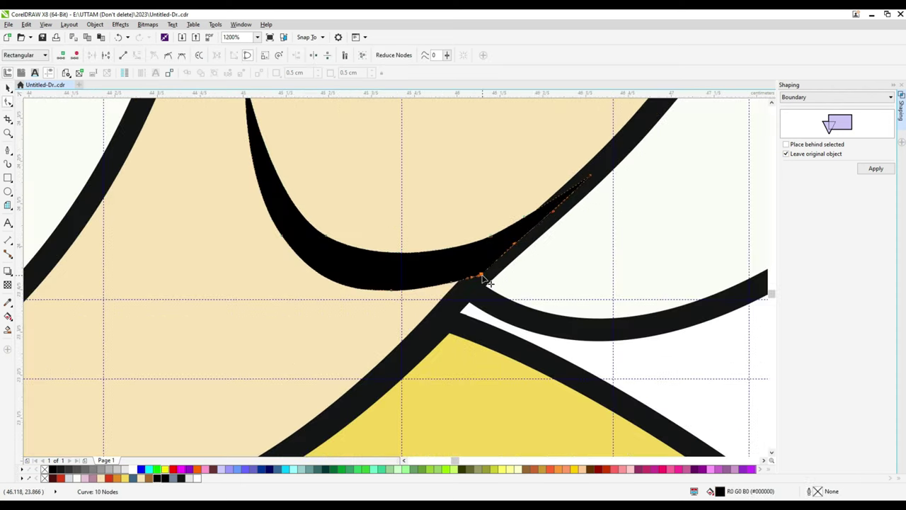
scroll(525, 224, down, 4)
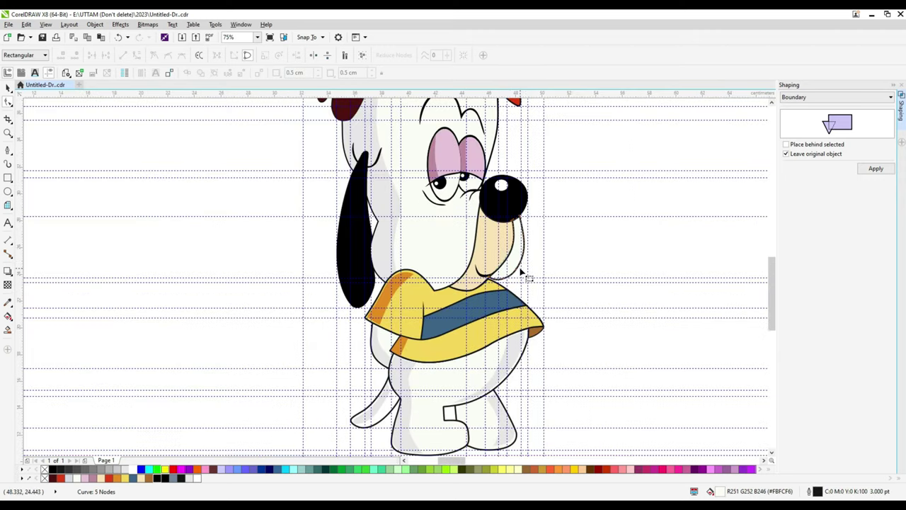
Adjust the muzzle's upper corner node where its outline meets the underside of the nose.
scroll(572, 250, down, 1)
scroll(543, 201, up, 3)
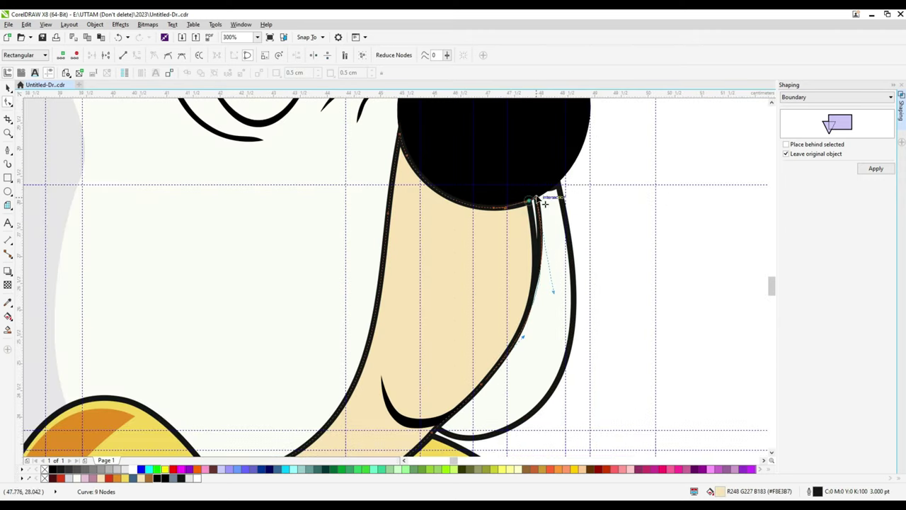
scroll(559, 187, down, 1)
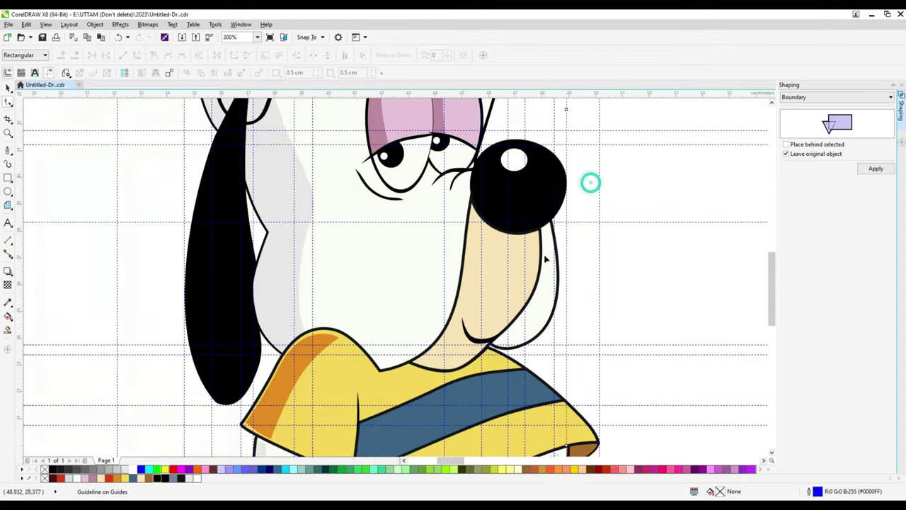
Sample the pure black R0 G0 B0 and apply it to the outlines of the scarf, jaw, body, legs and tail.
scroll(519, 304, up, 3)
key(i)
click(373, 177)
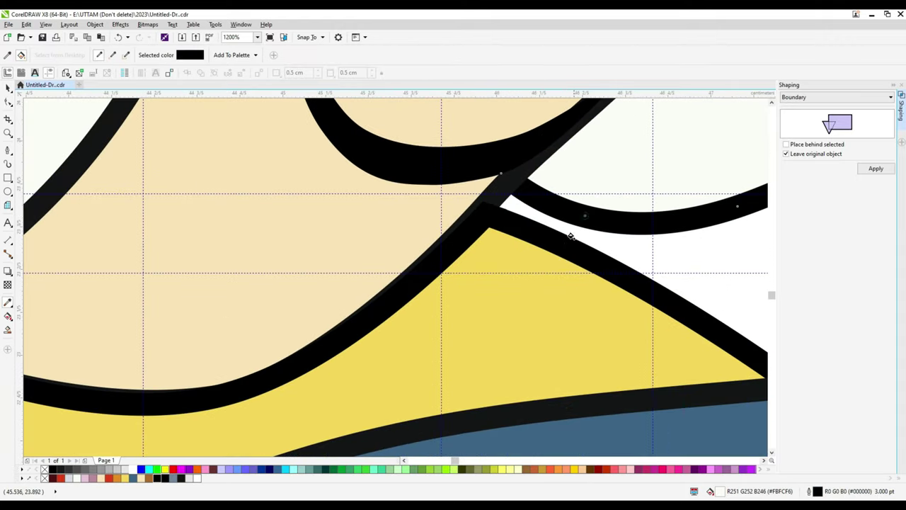
scroll(566, 233, down, 3)
scroll(566, 340, up, 3)
scroll(545, 347, down, 3)
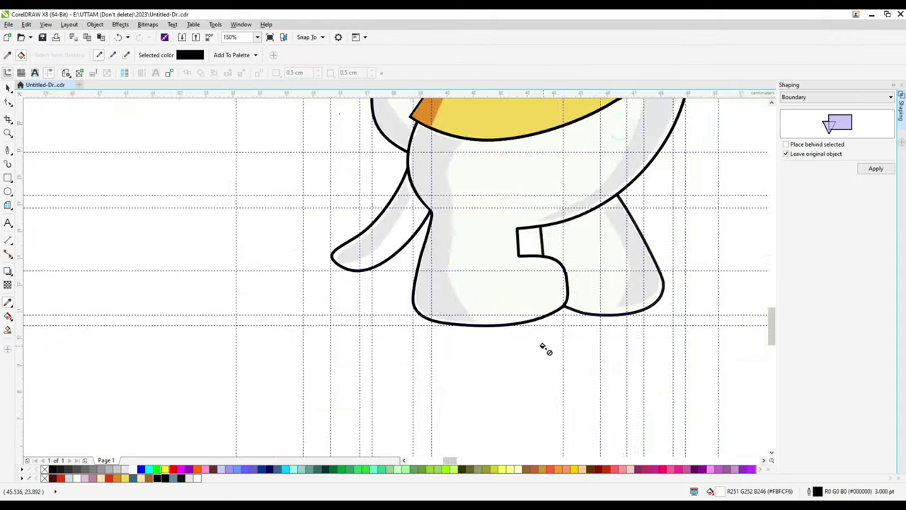
scroll(518, 328, up, 3)
scroll(526, 253, down, 3)
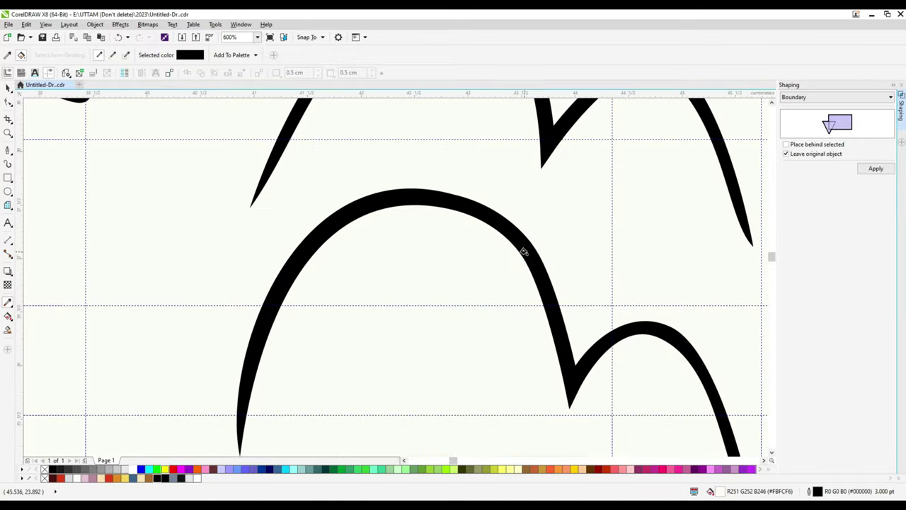
scroll(657, 265, up, 2)
scroll(435, 259, down, 2)
Try to reshape the nose's edge beside the eye corner by adding and deleting nodes.
key(F10)
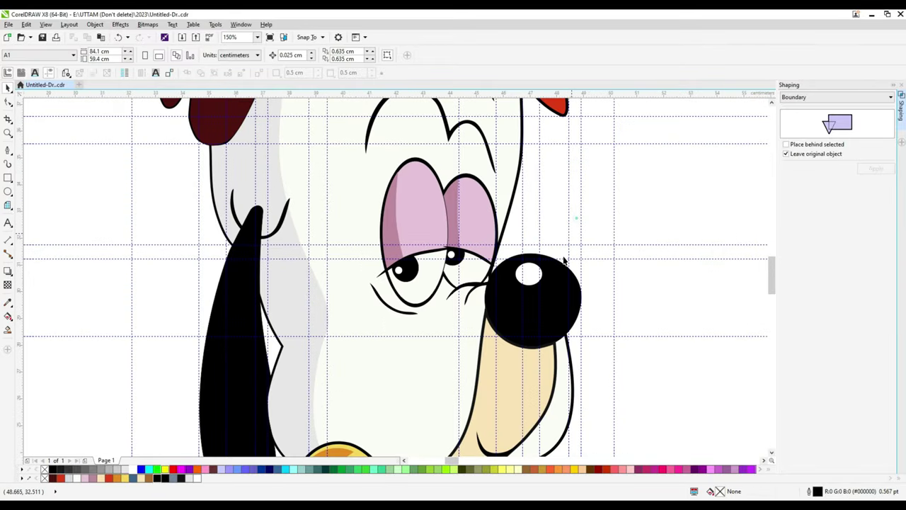
scroll(499, 286, up, 1)
click(488, 280)
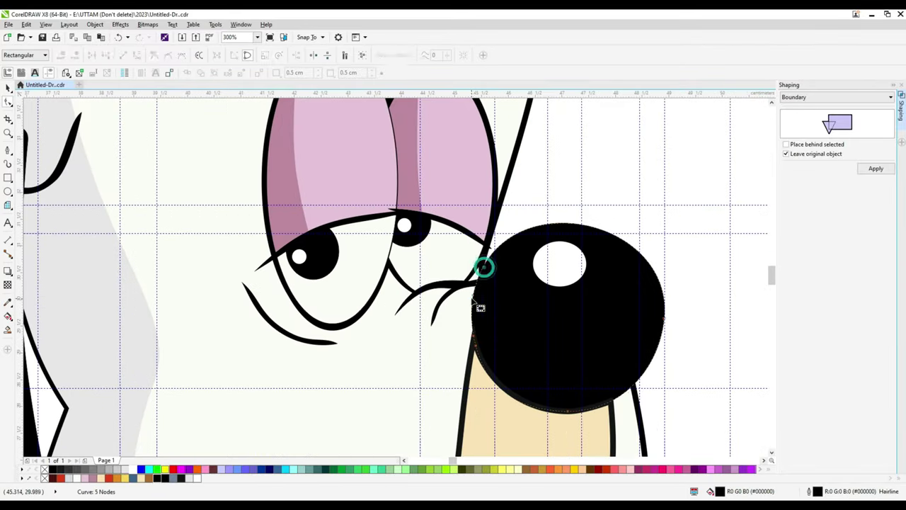
double_click(491, 259)
scroll(492, 259, up, 2)
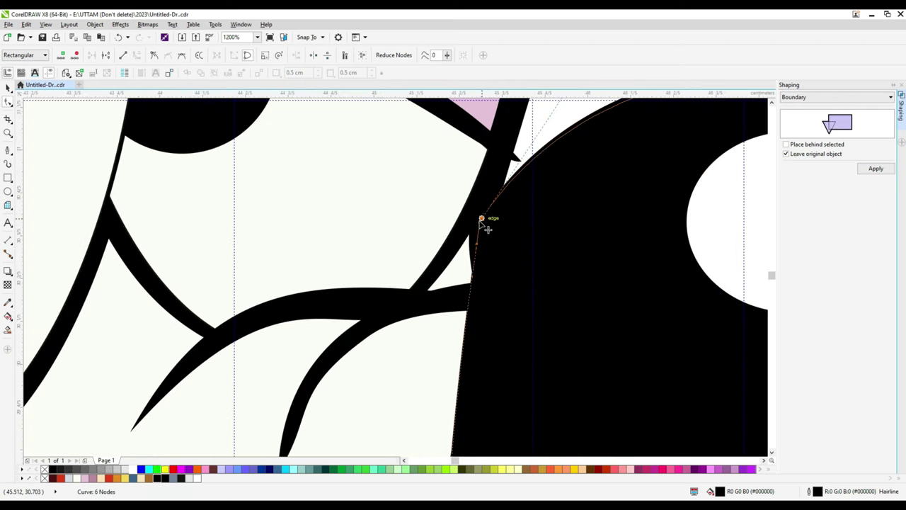
key(Delete)
scroll(472, 279, down, 2)
scroll(479, 320, up, 1)
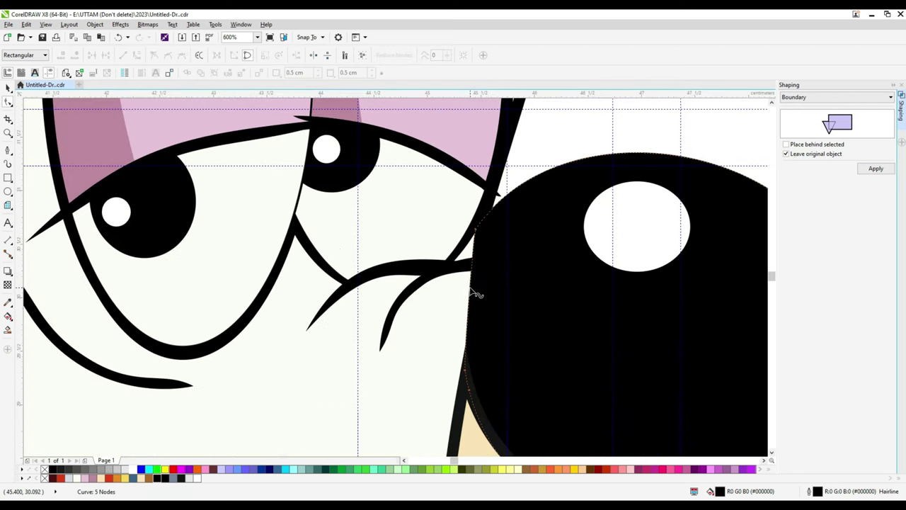
scroll(469, 348, up, 1)
double_click(500, 238)
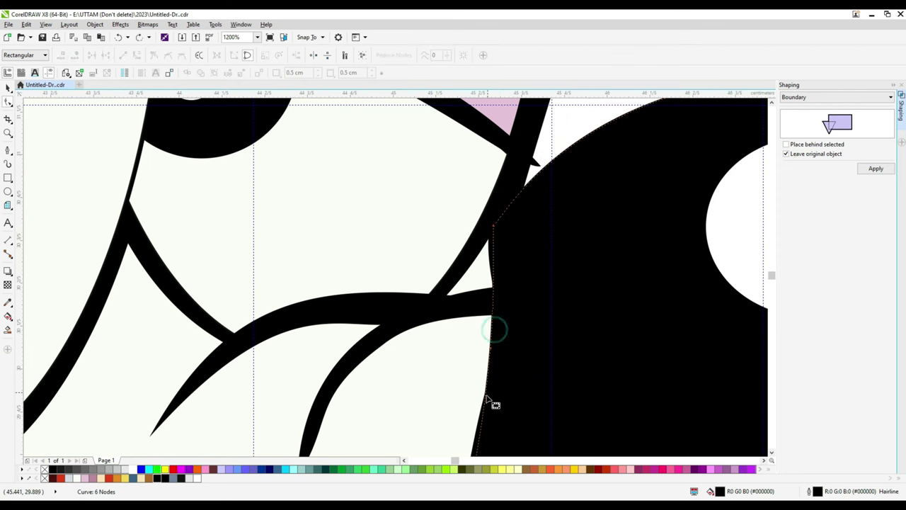
scroll(448, 384, down, 3)
key(space)
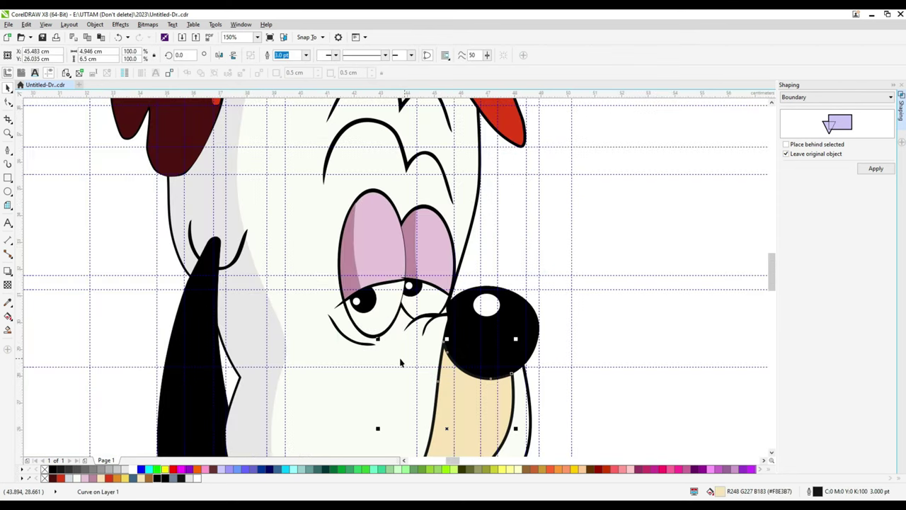
click(611, 311)
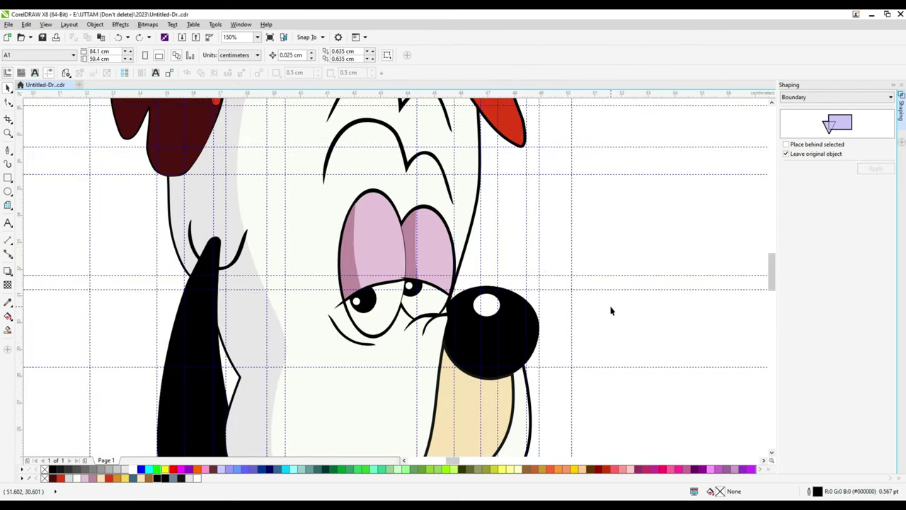
Add a node on the nose's edge beside the eye corner and round the curve toward the muzzle.
click(447, 338)
key(space)
scroll(443, 311, up, 1)
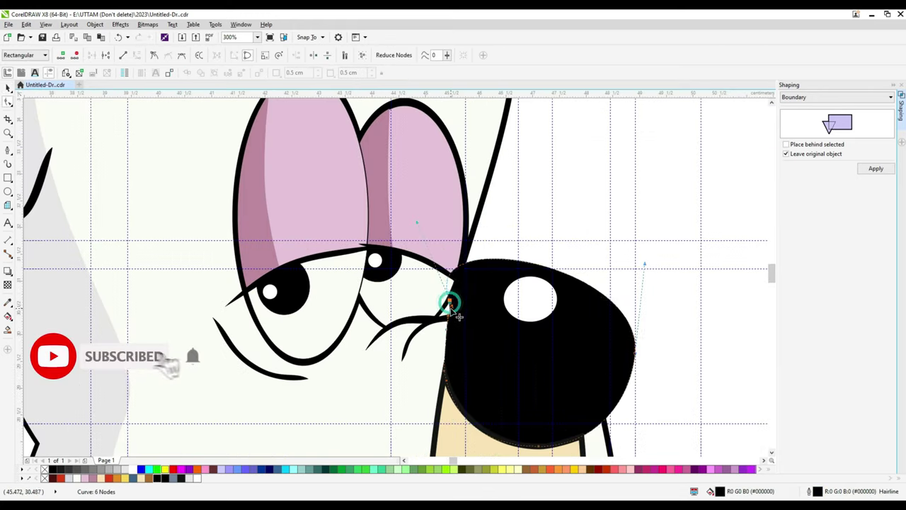
scroll(450, 303, up, 2)
click(414, 308)
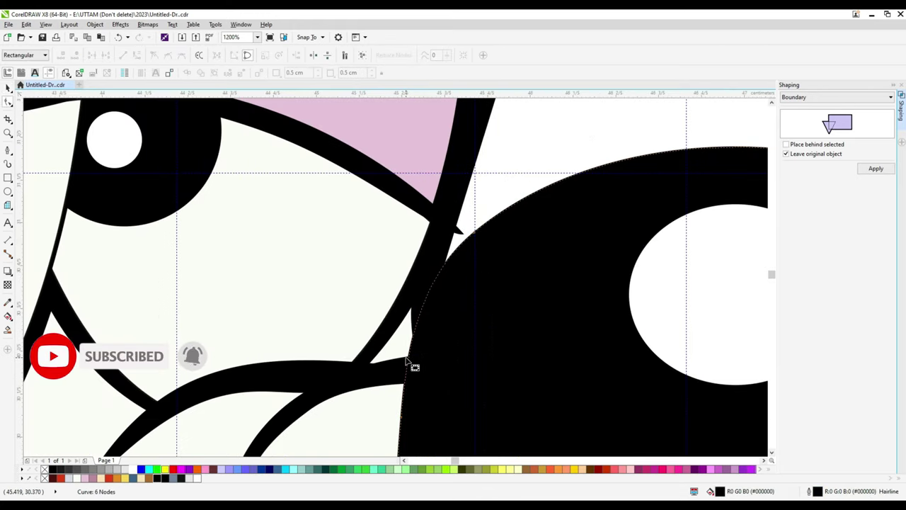
drag(412, 395, 391, 400)
click(413, 284)
key(Delete)
scroll(394, 364, down, 2)
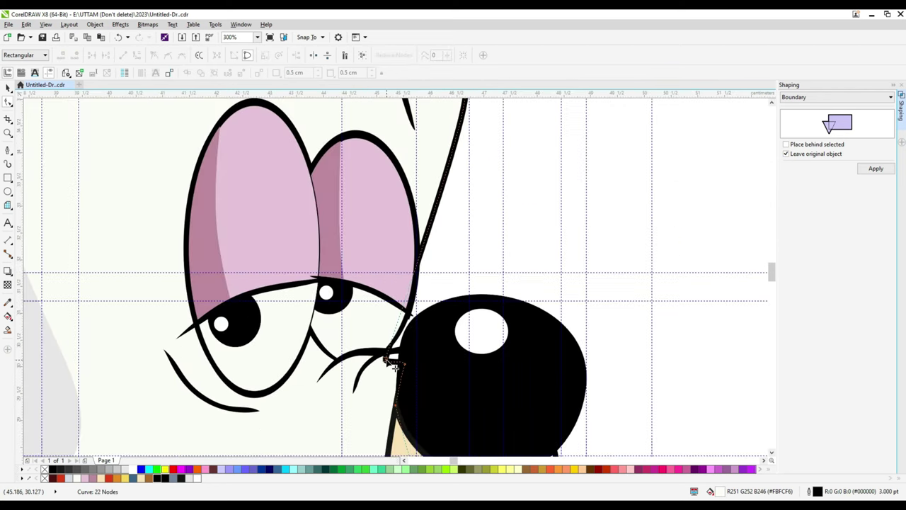
Add a node to the head's outline at the under-eye crease and fit the nose's edge to the crease's end.
scroll(404, 363, up, 3)
double_click(399, 356)
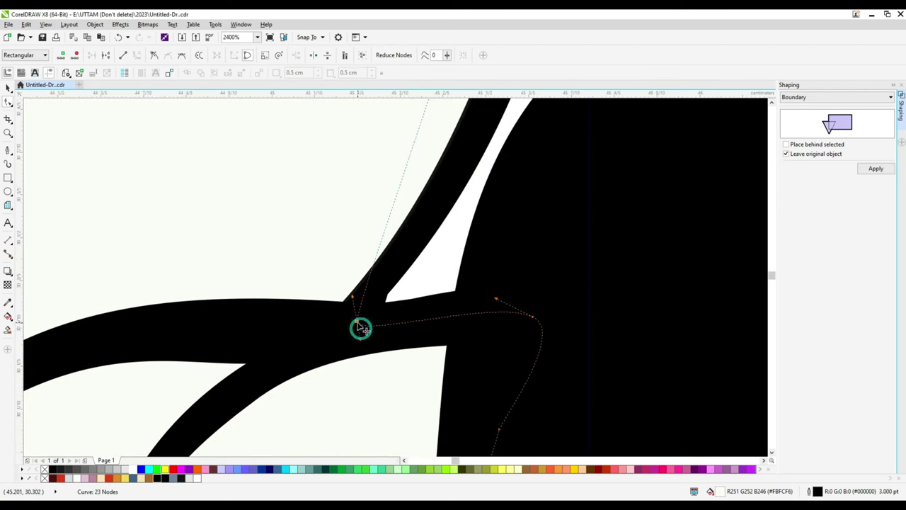
scroll(465, 300, down, 3)
scroll(415, 343, up, 1)
click(409, 329)
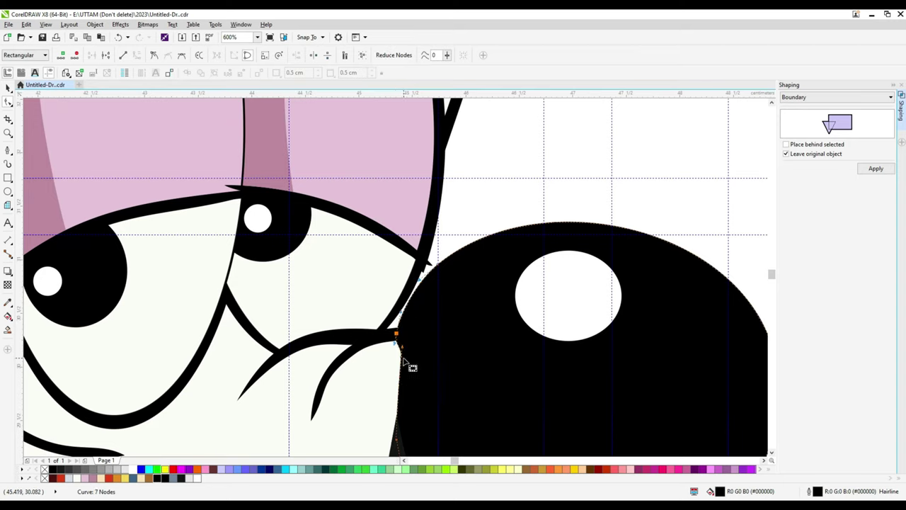
Adjust the muzzle's upper corner node where its outline runs up against the nose.
scroll(410, 367, down, 2)
scroll(465, 364, up, 1)
click(489, 261)
scroll(488, 260, up, 1)
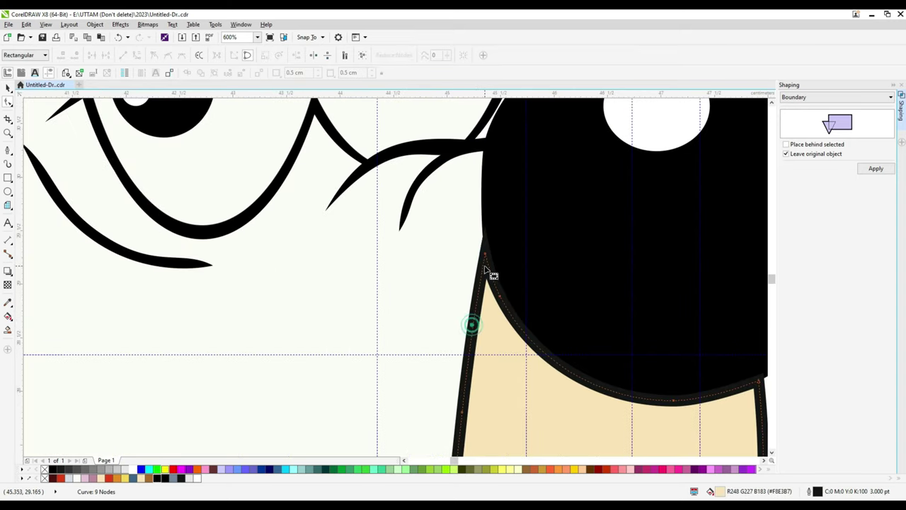
double_click(483, 270)
scroll(485, 276, down, 1)
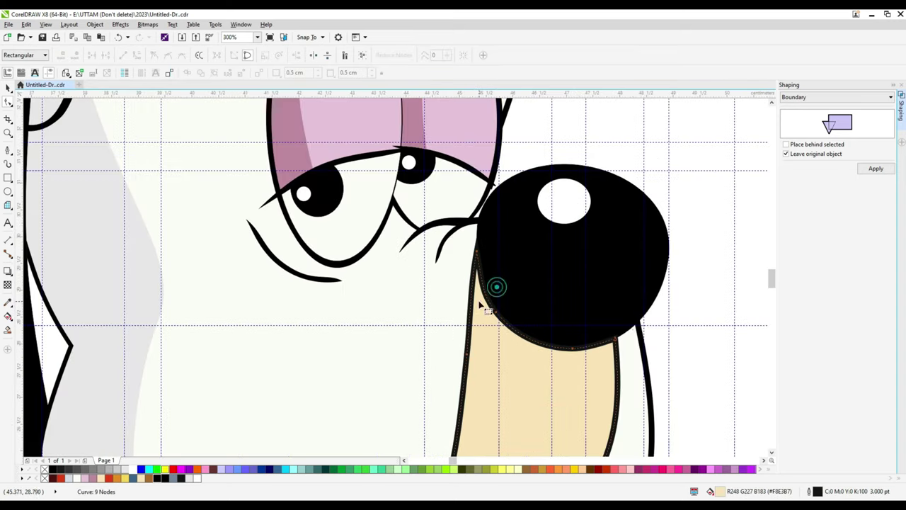
Bring the nose in front of the muzzle so it covers the muzzle's top outline.
key(space)
click(552, 293)
right_click(569, 206)
click(684, 356)
click(497, 384)
key(space)
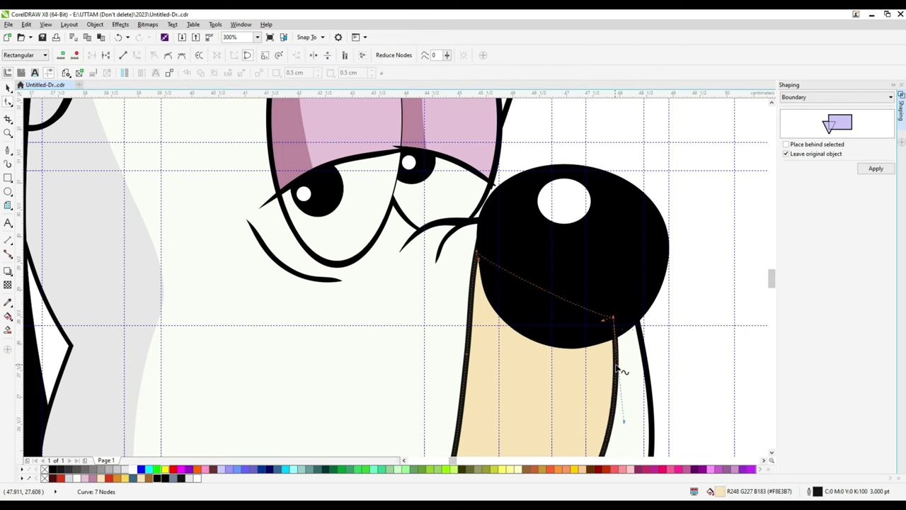
Simplify the muzzle's top edge hidden under the nose and color the muzzle's outline pure black.
click(617, 283)
scroll(616, 283, up, 1)
key(i)
click(8, 102)
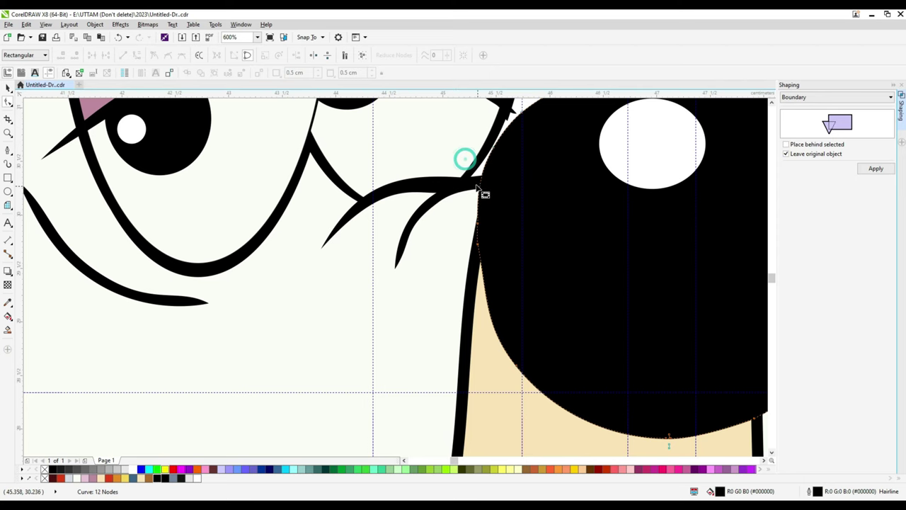
Refine the nose's edge nodes where the under-eye crease and the muzzle outline meet it.
scroll(489, 191, up, 2)
click(485, 293)
scroll(495, 220, down, 2)
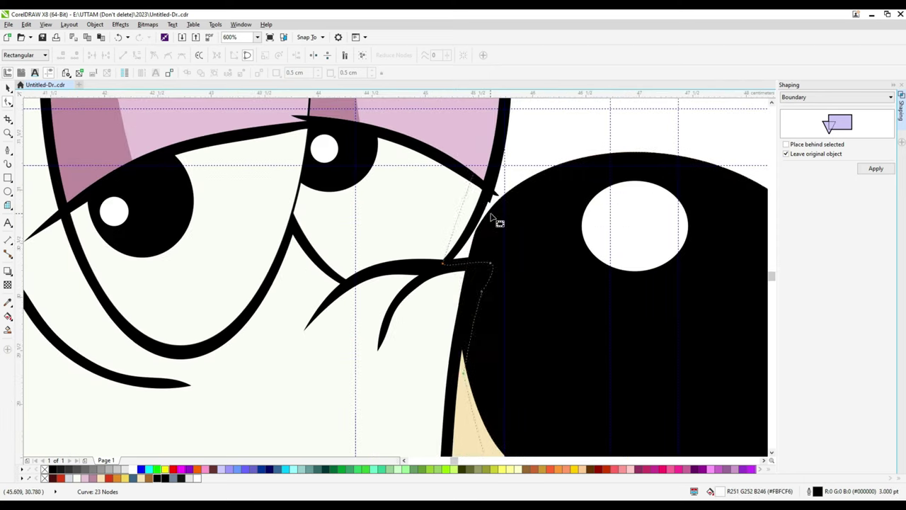
Adjust the nodes of the eye outline nearest the nose, down to its junction with the under-eye crease.
scroll(480, 241, up, 2)
click(511, 239)
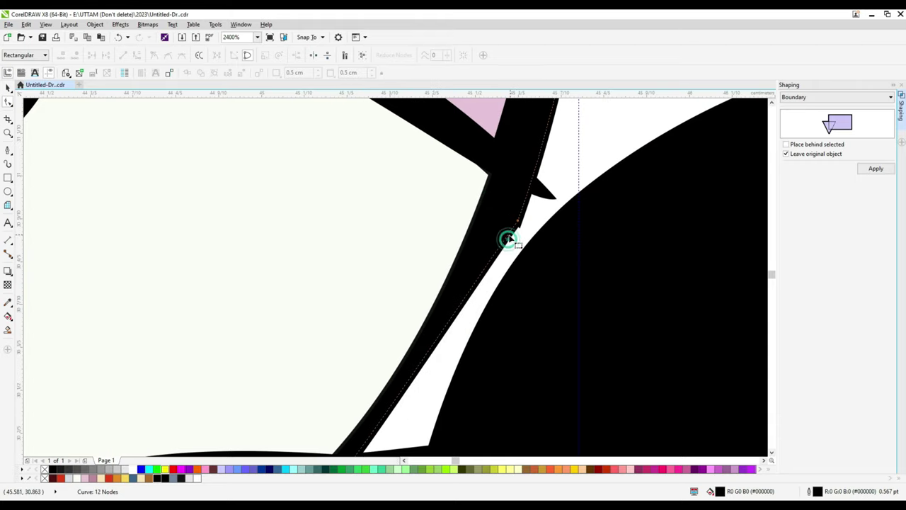
scroll(526, 195, down, 3)
scroll(469, 319, up, 2)
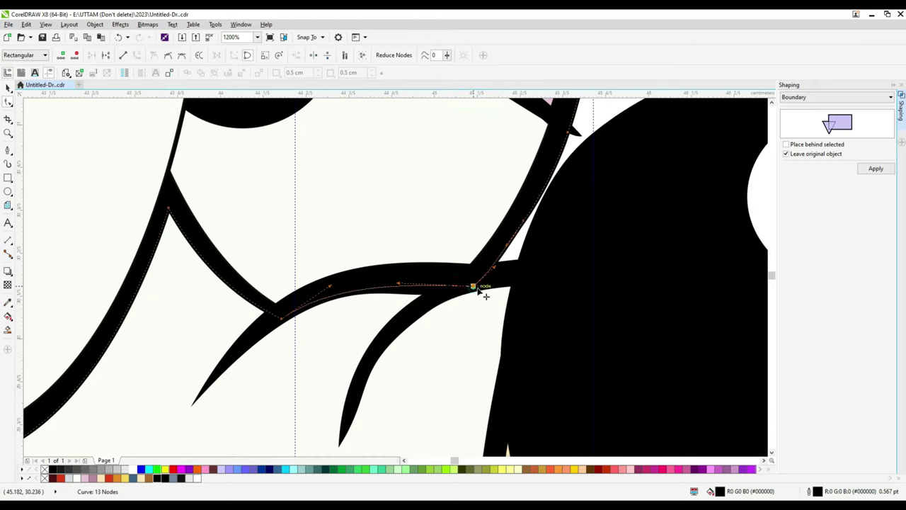
click(478, 285)
scroll(481, 271, down, 3)
scroll(488, 251, down, 3)
scroll(536, 293, up, 2)
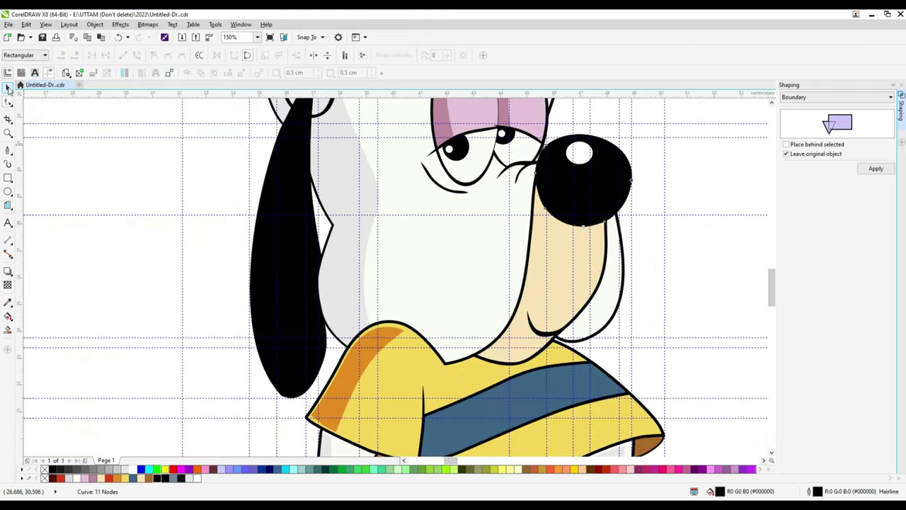
Draw a guide curve about 3.08 cm wide across the lower muzzle, from the cheek to the mouth corner.
key(F5)
click(478, 322)
drag(521, 346, 549, 336)
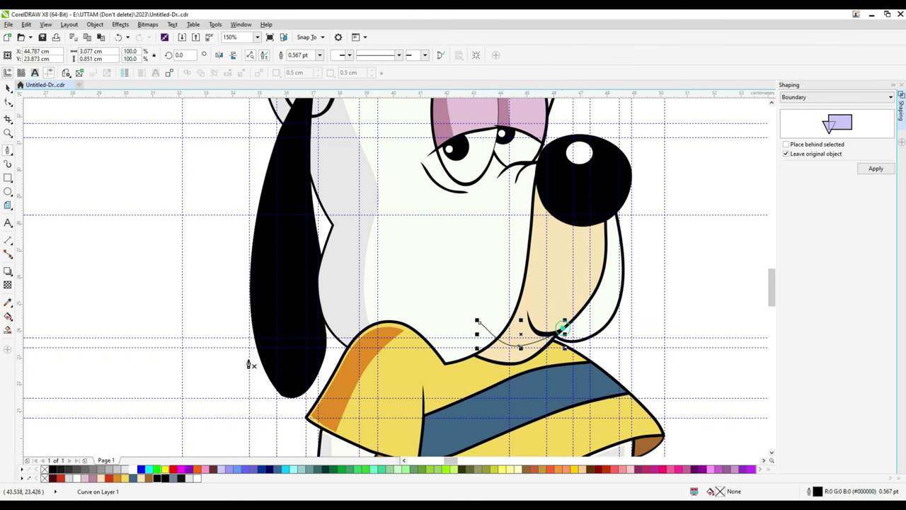
Fill the area beneath the guide curve brown as a shadow above the scarf and delete the curve.
click(477, 322)
right_click(683, 248)
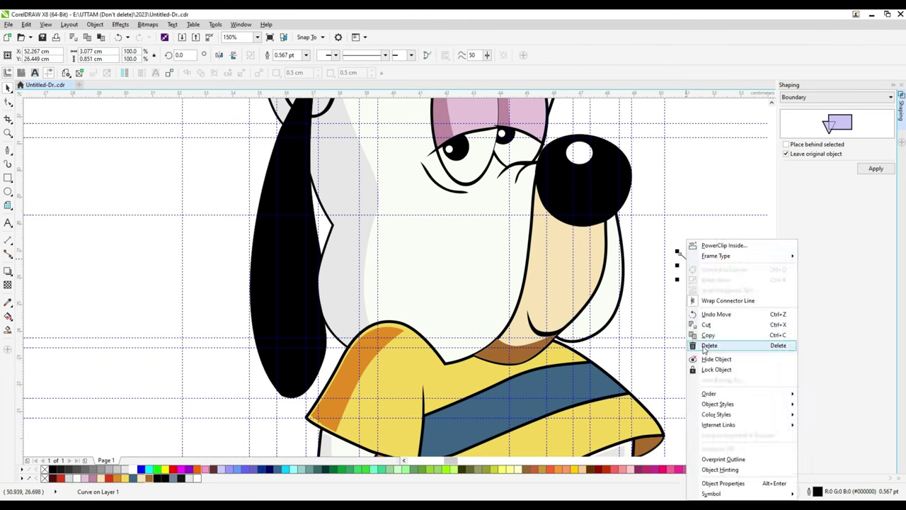
click(708, 335)
Draw a thin tapered crease with a Hairline pen outline, rising from the cheek's corner beside the black ear.
scroll(509, 347, up, 3)
scroll(510, 347, down, 5)
scroll(447, 220, up, 5)
scroll(601, 263, down, 4)
scroll(363, 270, up, 5)
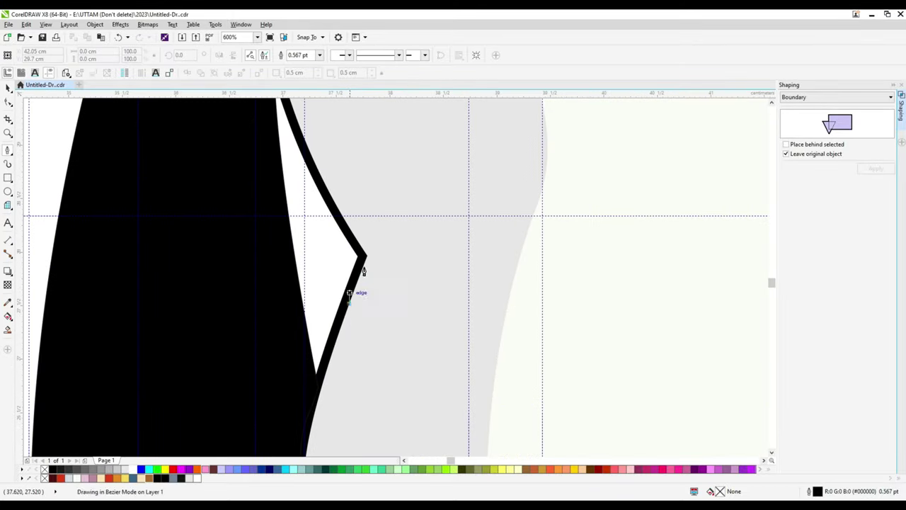
click(319, 55)
click(297, 62)
click(347, 318)
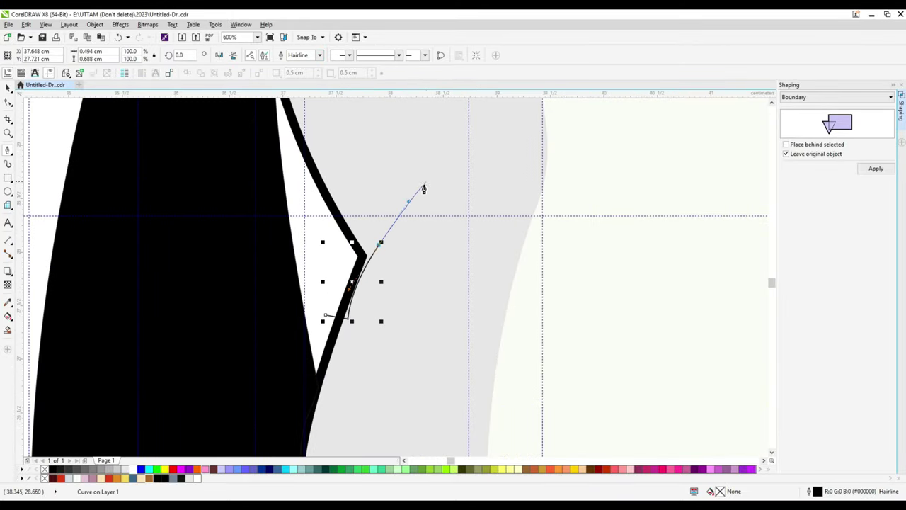
scroll(423, 189, down, 3)
scroll(445, 206, up, 3)
click(421, 268)
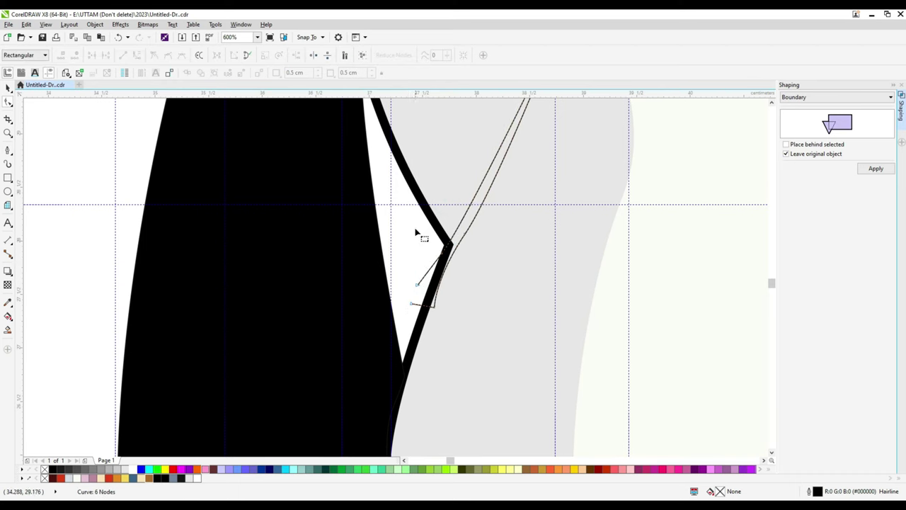
Smart-fill the strip between the crease's pen lines and remove the pen outline.
scroll(418, 235, up, 2)
scroll(465, 203, down, 1)
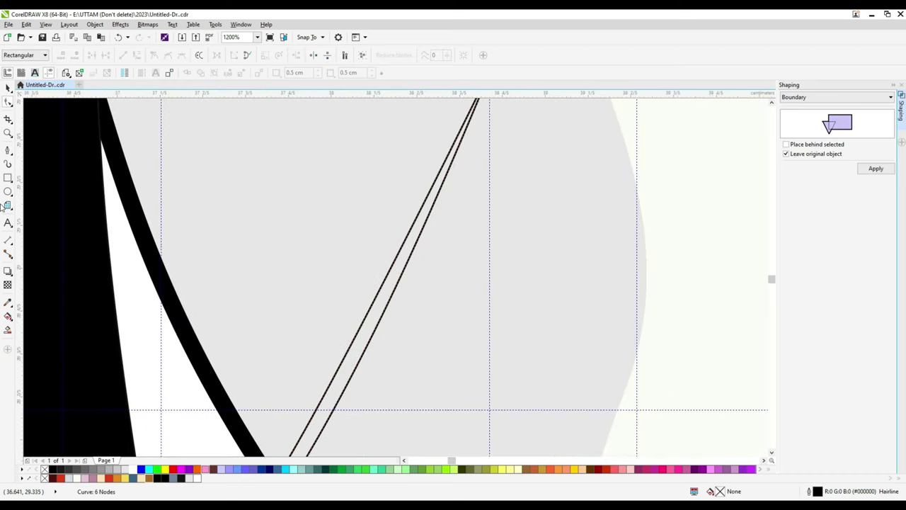
key(space)
scroll(354, 380, down, 3)
scroll(356, 273, up, 3)
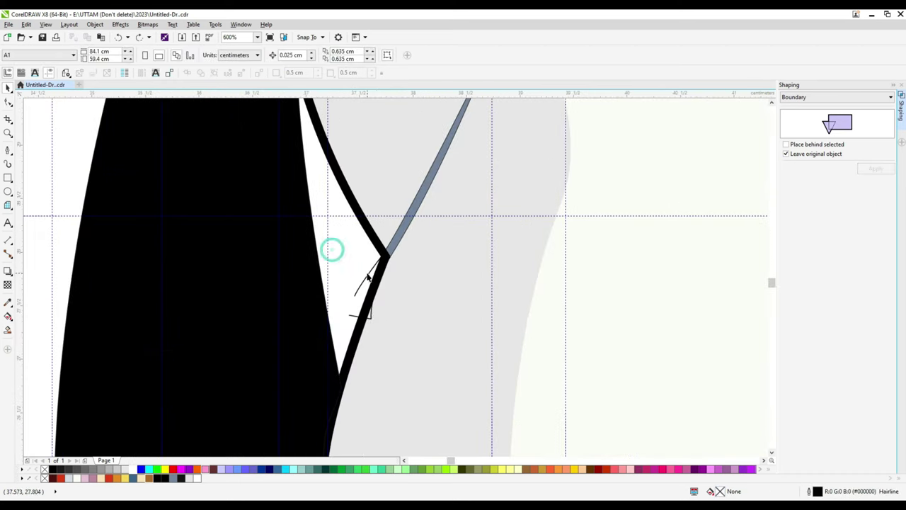
click(363, 263)
scroll(402, 266, up, 1)
Color the cheek crease black and extend its lower end onto the cheek's outline.
click(400, 259)
scroll(401, 261, up, 2)
drag(391, 254, 340, 329)
scroll(360, 279, down, 4)
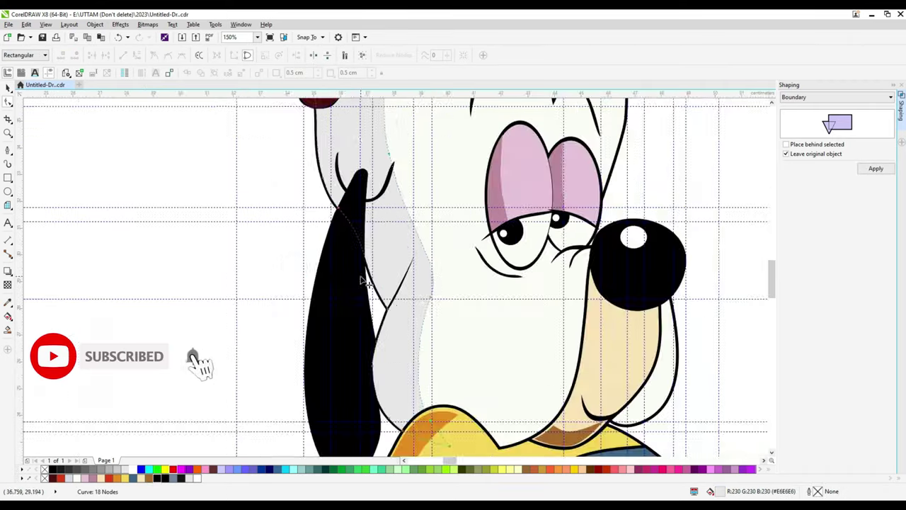
Adjust the nodes at the crease's lower end so it blends smoothly into the cheek's outline.
scroll(468, 318, up, 3)
double_click(474, 308)
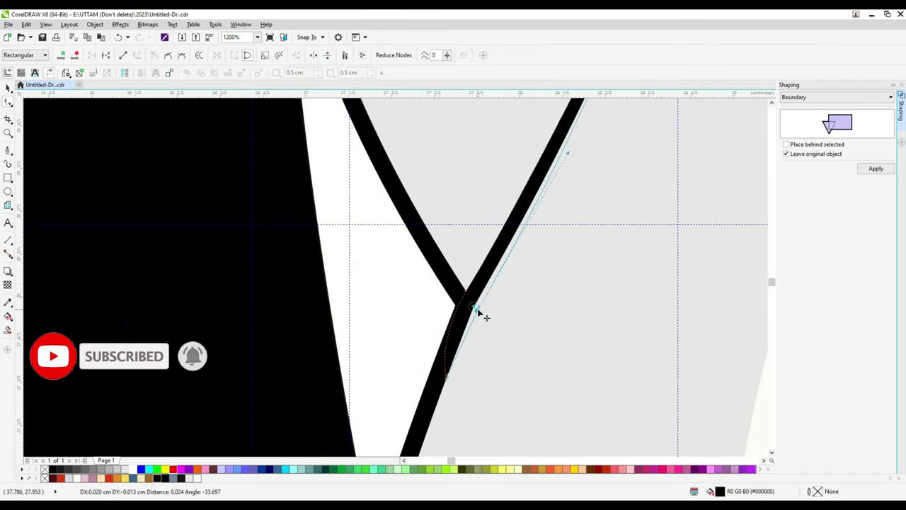
double_click(473, 308)
scroll(492, 297, down, 2)
scroll(441, 339, up, 2)
scroll(455, 318, down, 2)
scroll(506, 214, up, 2)
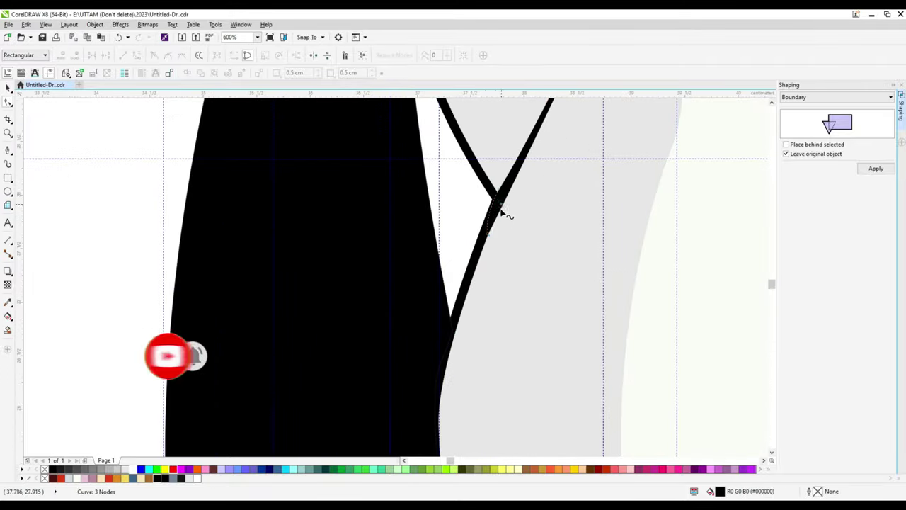
click(465, 226)
scroll(461, 296, down, 1)
scroll(462, 296, up, 1)
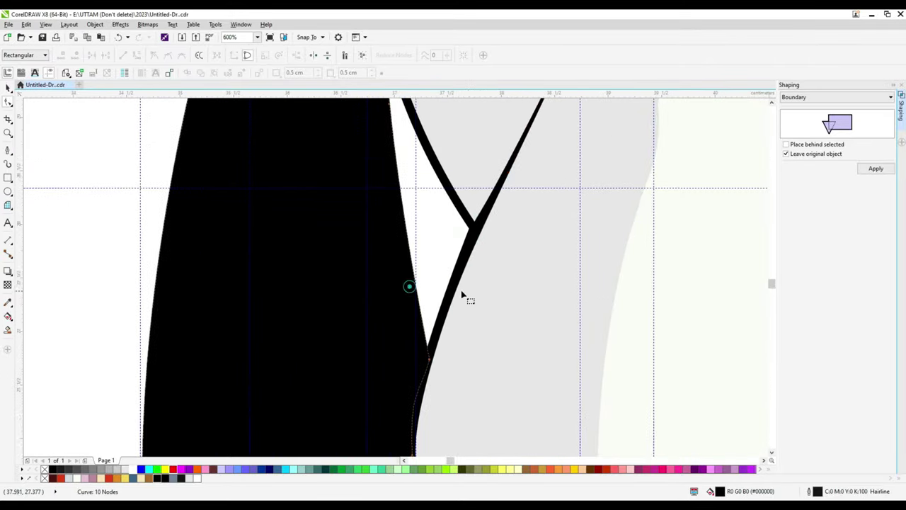
Adjust the nodes along the cheek crease and at its upper tip to taper it to a point.
scroll(461, 296, up, 2)
click(499, 260)
scroll(572, 126, up, 2)
click(568, 133)
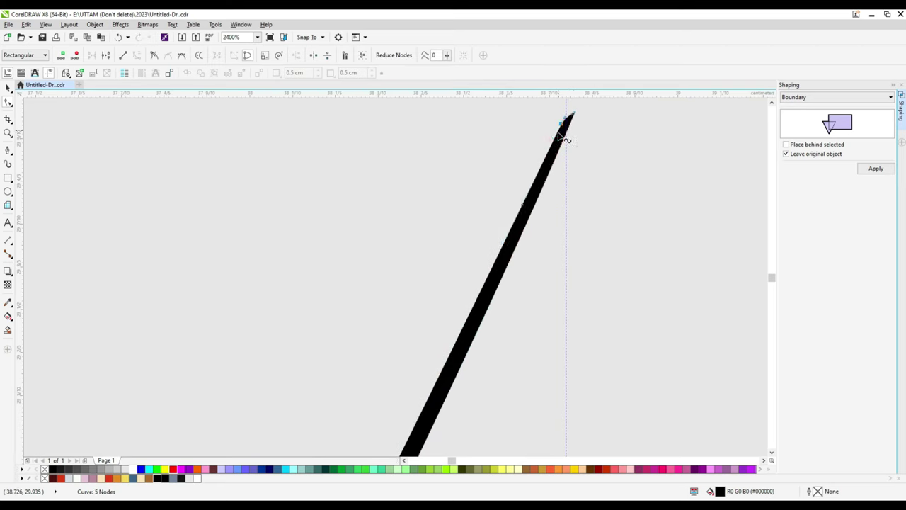
click(574, 114)
scroll(576, 116, down, 4)
click(446, 262)
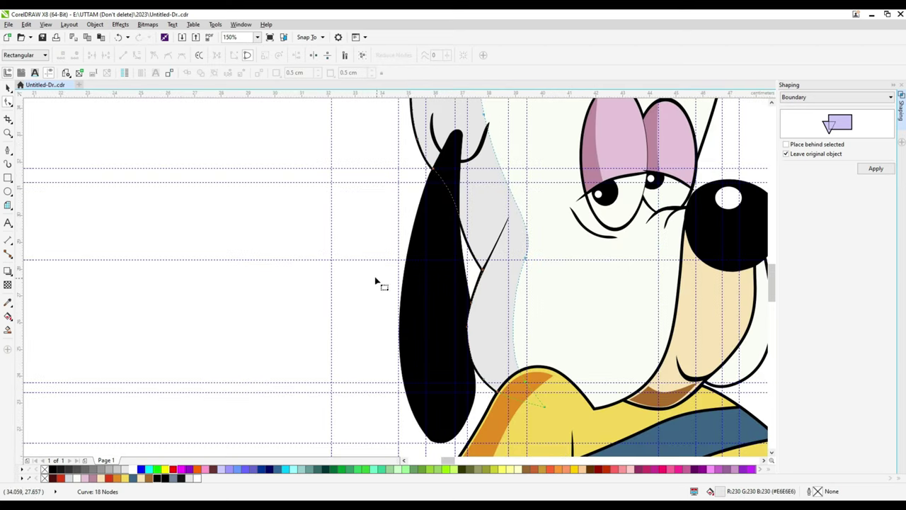
scroll(375, 282, down, 2)
key(space)
drag(774, 302, 775, 299)
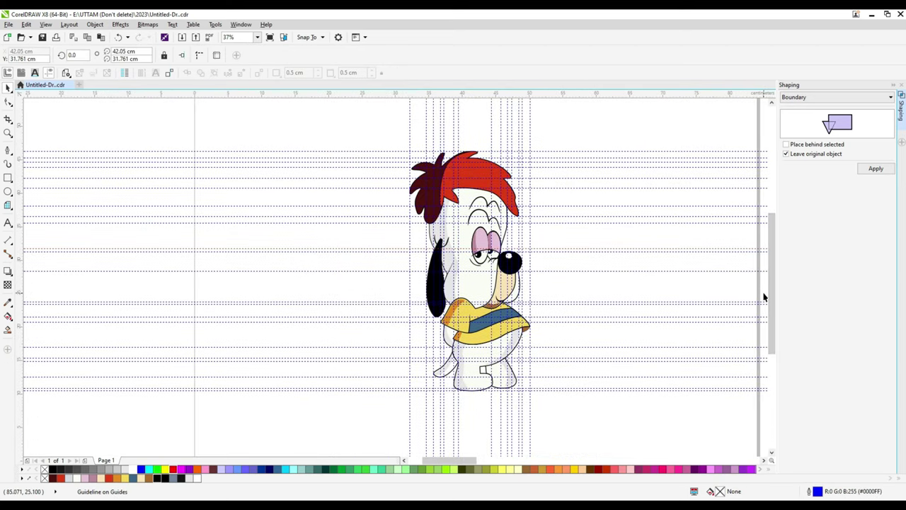
key(Tab)
click(282, 356)
scroll(283, 357, down, 1)
scroll(516, 244, up, 1)
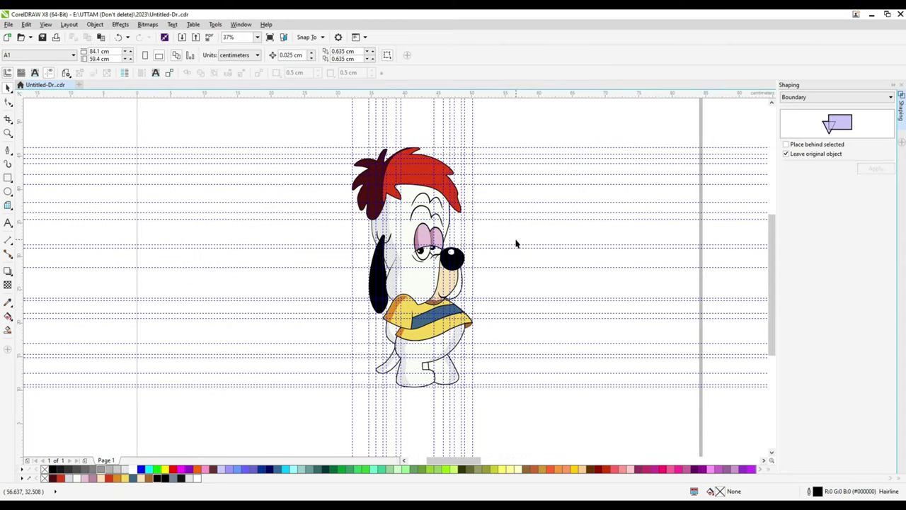
scroll(516, 243, down, 1)
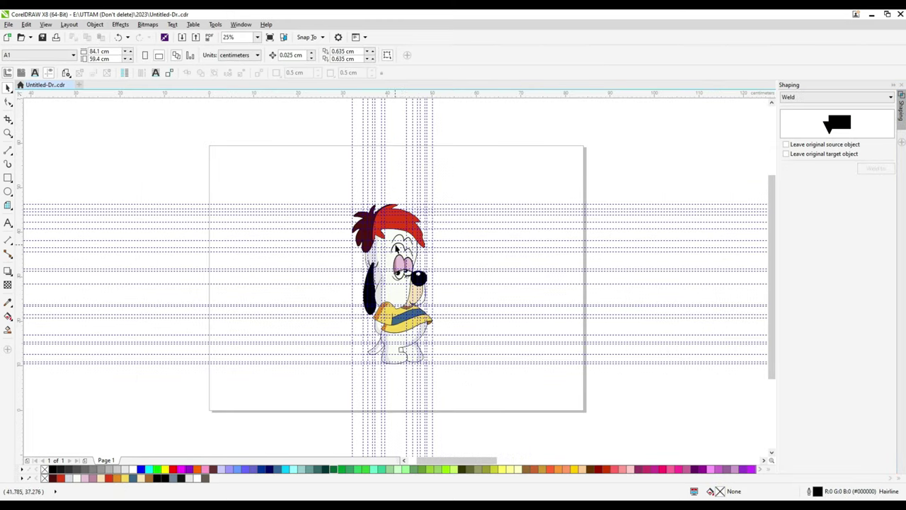
scroll(340, 234, up, 2)
scroll(526, 262, up, 2)
click(502, 248)
scroll(515, 239, down, 2)
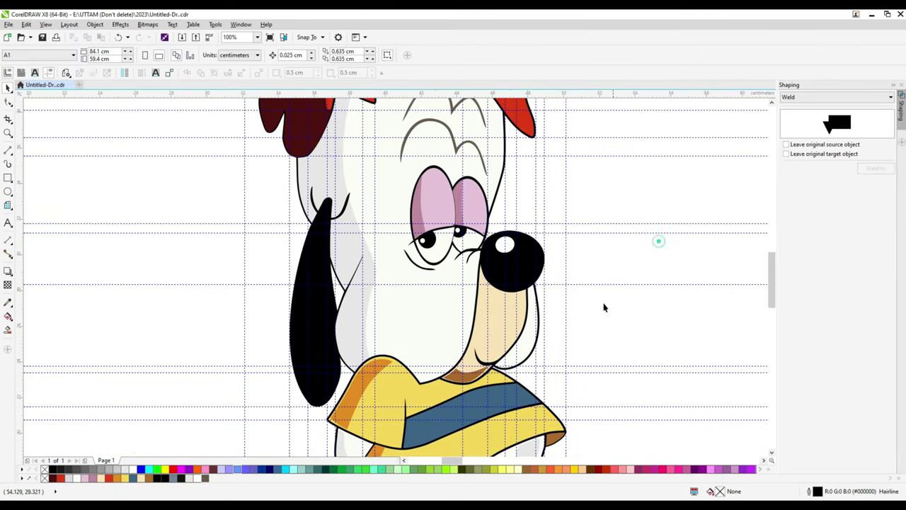
click(512, 370)
key(F10)
scroll(521, 238, up, 2)
scroll(620, 237, down, 3)
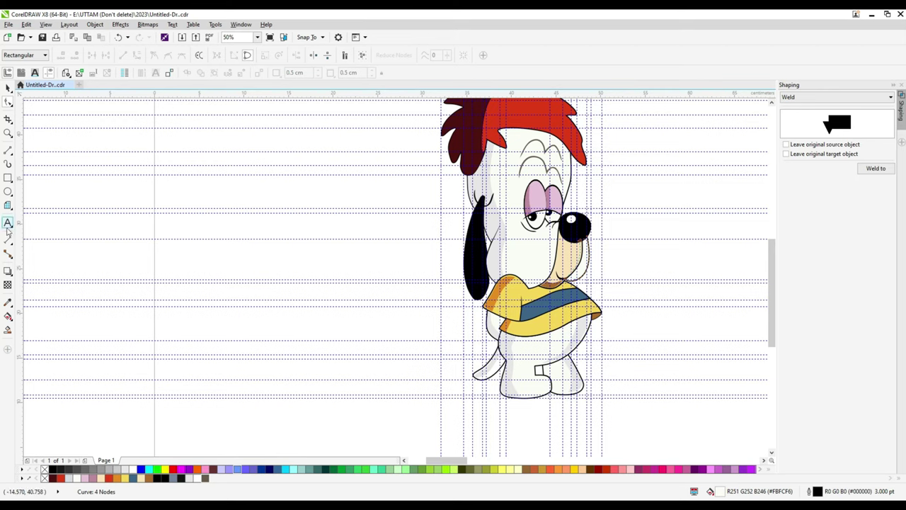
scroll(453, 227, down, 2)
scroll(453, 217, up, 4)
Draw a closed, narrow curved toe crease on the front paw with the Pen tool, running down to the paw's lower outline.
click(8, 150)
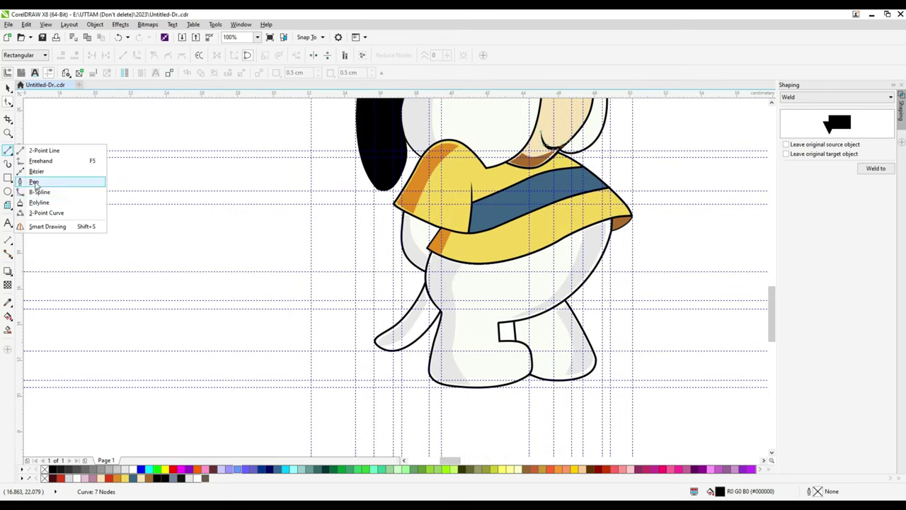
click(36, 183)
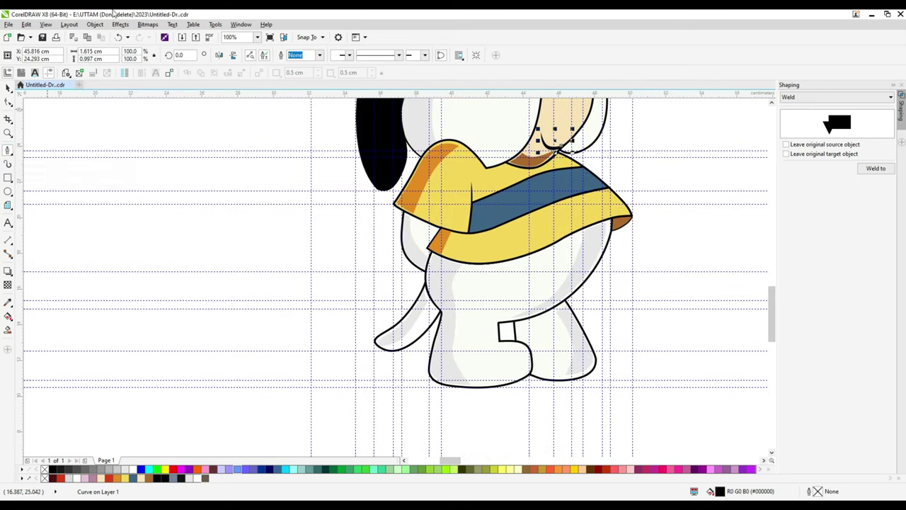
scroll(527, 394, up, 2)
click(471, 333)
click(511, 358)
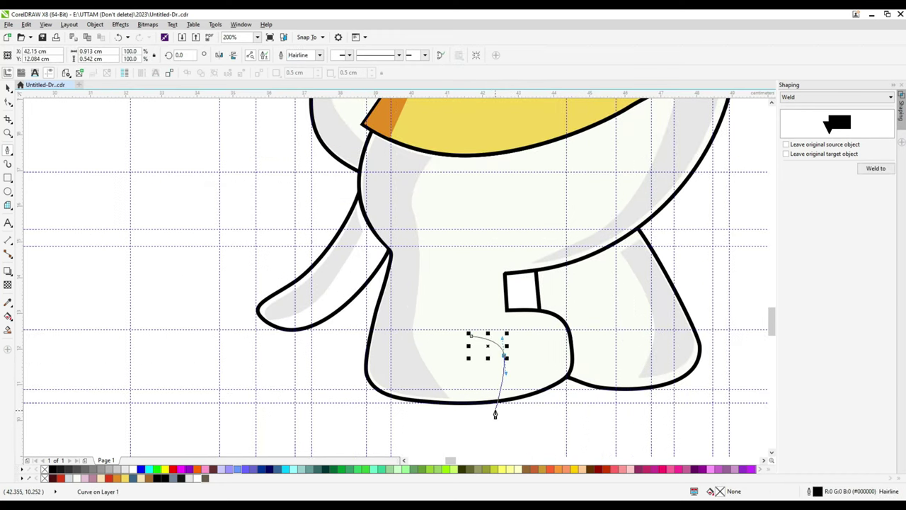
scroll(495, 418, up, 2)
key(F10)
scroll(447, 275, up, 2)
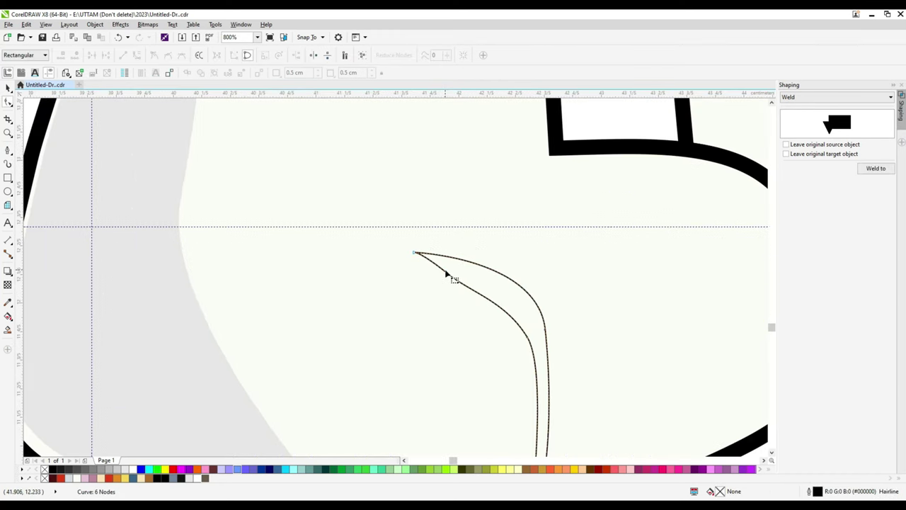
Remove surplus nodes from the toe crease and reshape its lower end to sit inside the paw's outline.
key(Delete)
scroll(517, 343, down, 3)
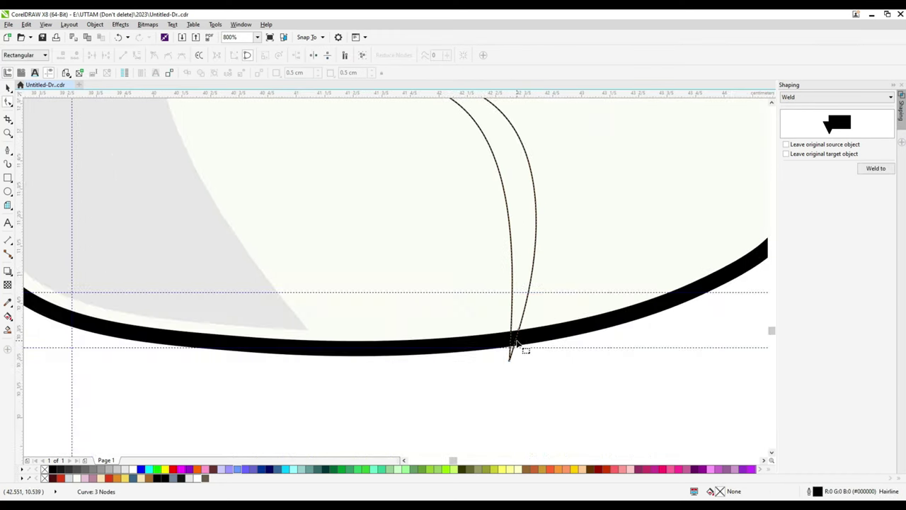
double_click(511, 357)
click(523, 334)
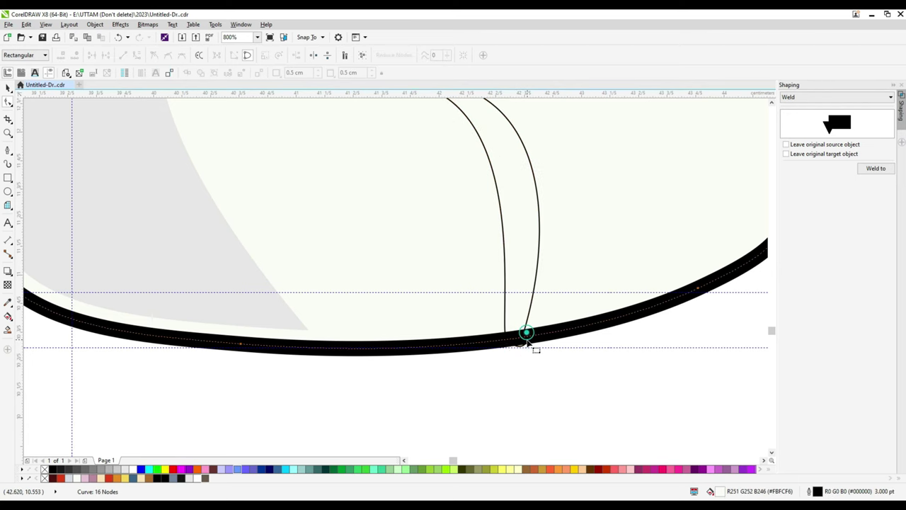
scroll(521, 347, up, 4)
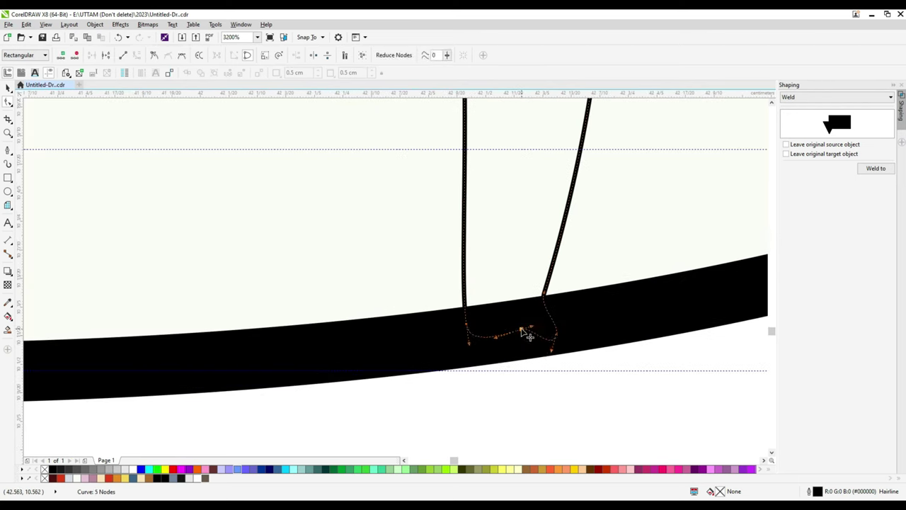
scroll(525, 330, down, 10)
Fill the toe crease black without an outline and adjust the nodes at its upper tip to taper it.
key(space)
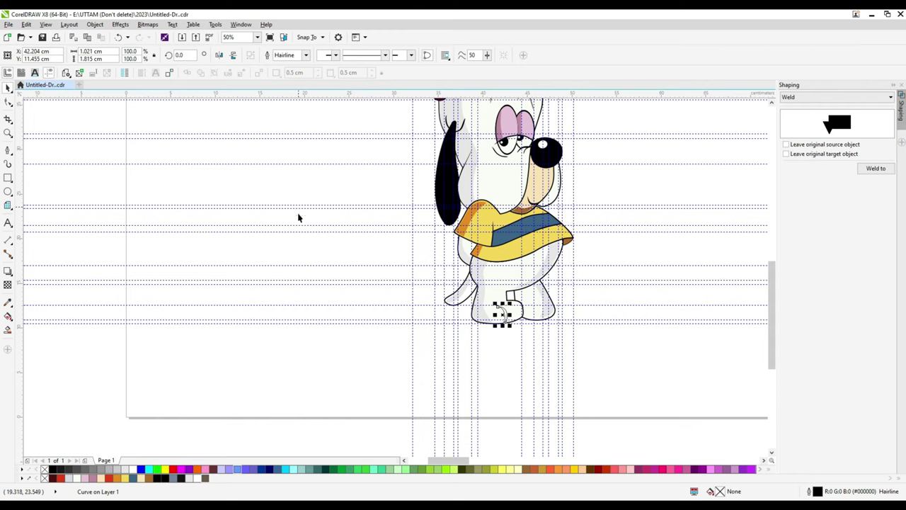
scroll(505, 309, up, 6)
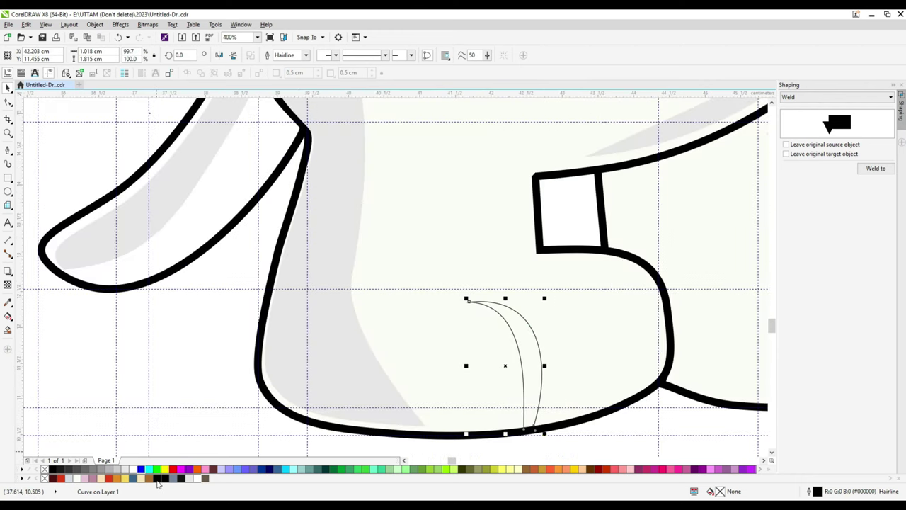
click(157, 479)
scroll(500, 324, up, 4)
key(F10)
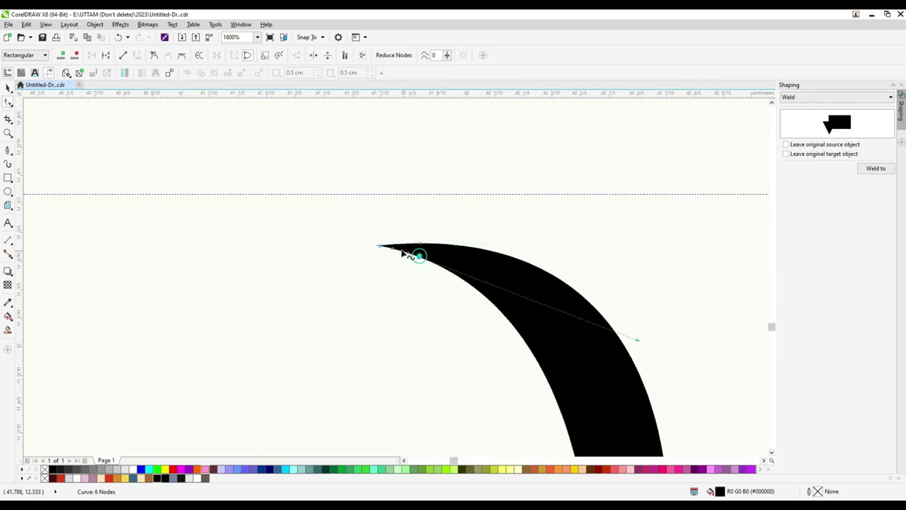
Duplicate the toe crease and place the copy beside it, closer to the front paw's rounded end.
scroll(415, 249, down, 6)
key(space)
right_click(464, 238)
click(503, 333)
key(ctrl+v)
drag(450, 233, 488, 225)
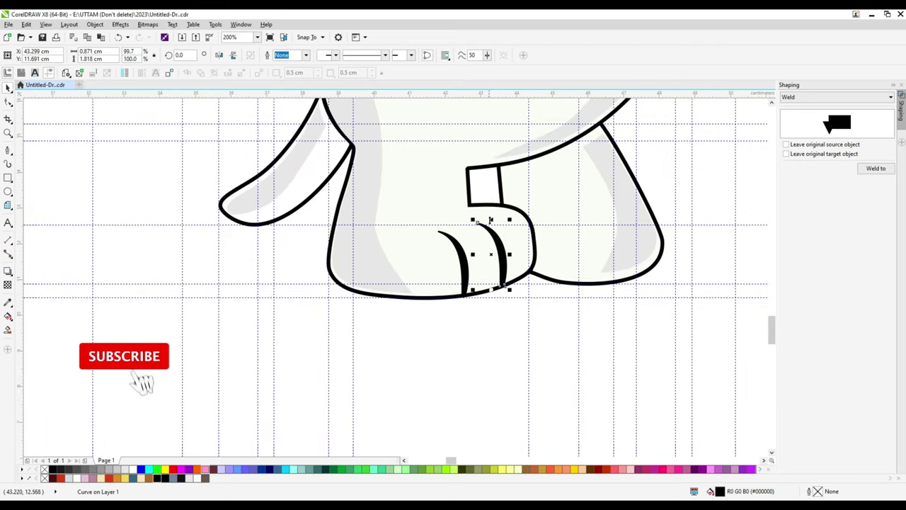
Adjust the second crease's lower end to meet the paw's outline and move the hind leg's end node into that outline.
scroll(488, 225, up, 2)
key(F10)
scroll(566, 232, up, 2)
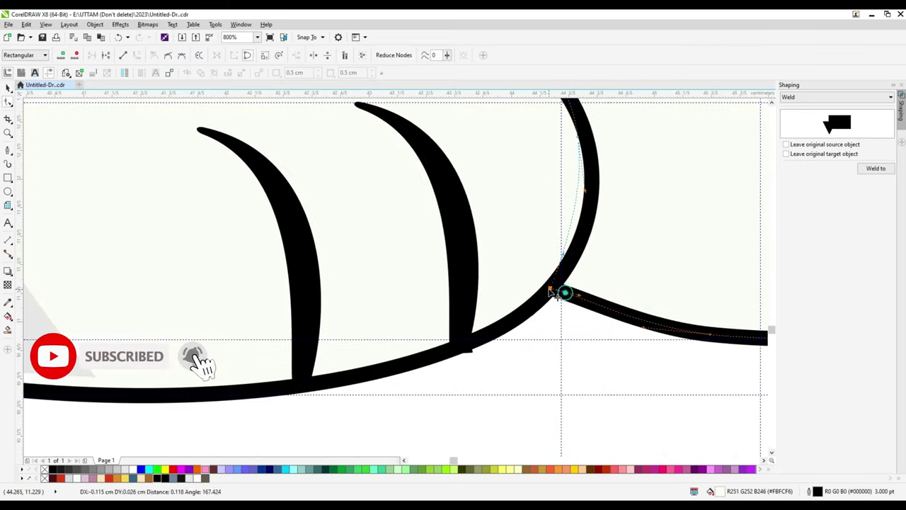
scroll(111, 168, down, 4)
key(space)
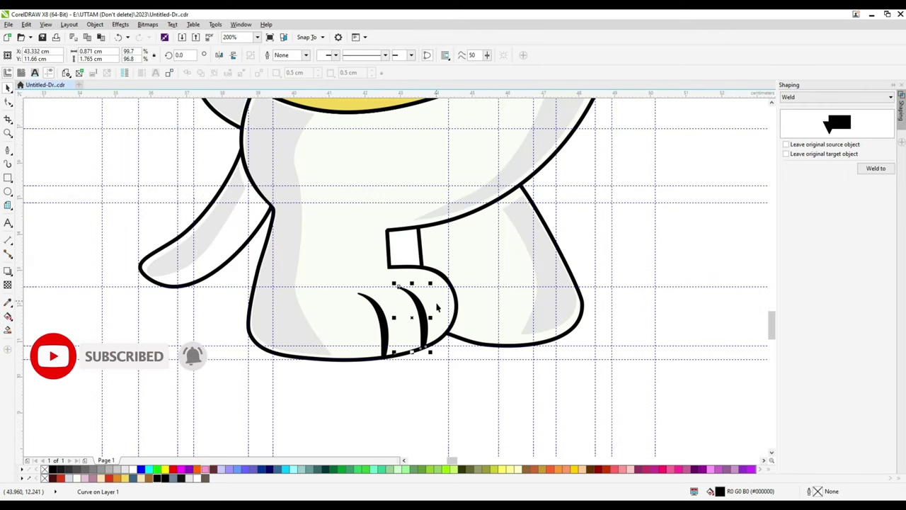
Duplicate both toe creases, mirror the copies horizontally, and place them on the hind paw.
shift+click(386, 338)
right_click(386, 338)
right_click(701, 228)
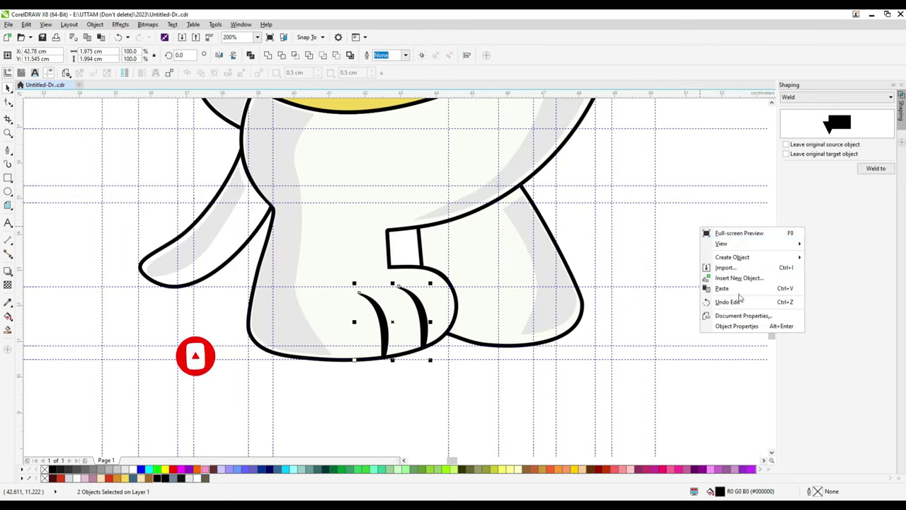
key(Escape)
drag(490, 303, 487, 304)
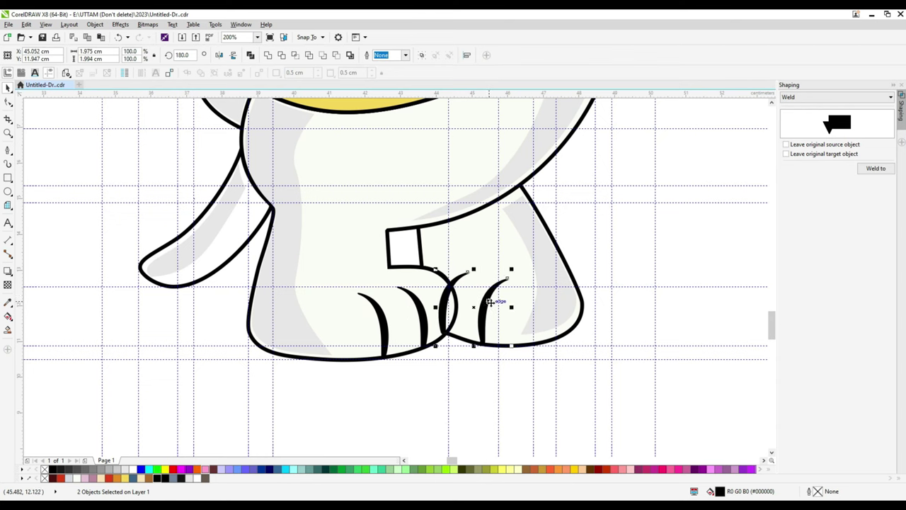
Try sending the two mirrored toe creases to the back of the layer.
click(577, 297)
click(482, 287)
shift+click(460, 276)
right_click(460, 278)
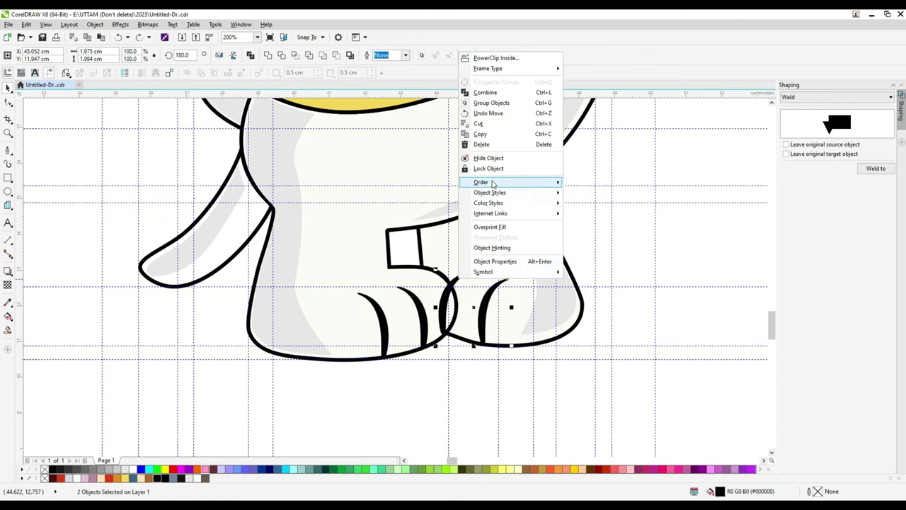
mouse_move(491, 184)
click(608, 218)
Try changing the hind leg's stacking order relative to the mirrored toe creases.
click(496, 255)
right_click(499, 241)
click(542, 390)
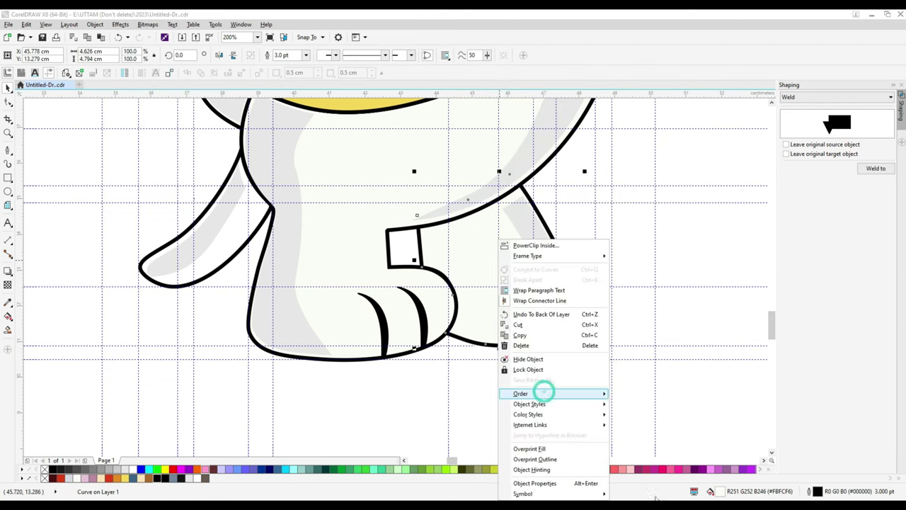
click(637, 462)
click(474, 313)
click(507, 286)
click(523, 285)
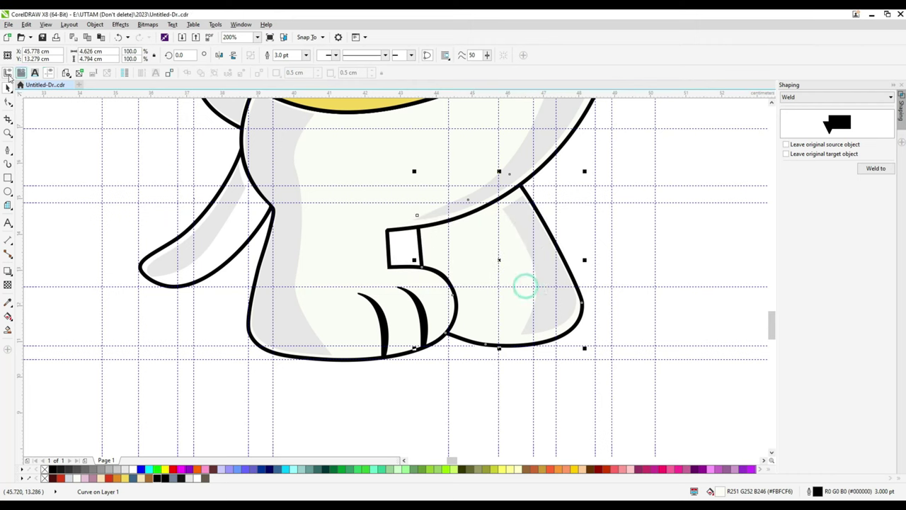
Adjust the nodes at the lower end of the mirrored crease where the two paws meet.
key(F10)
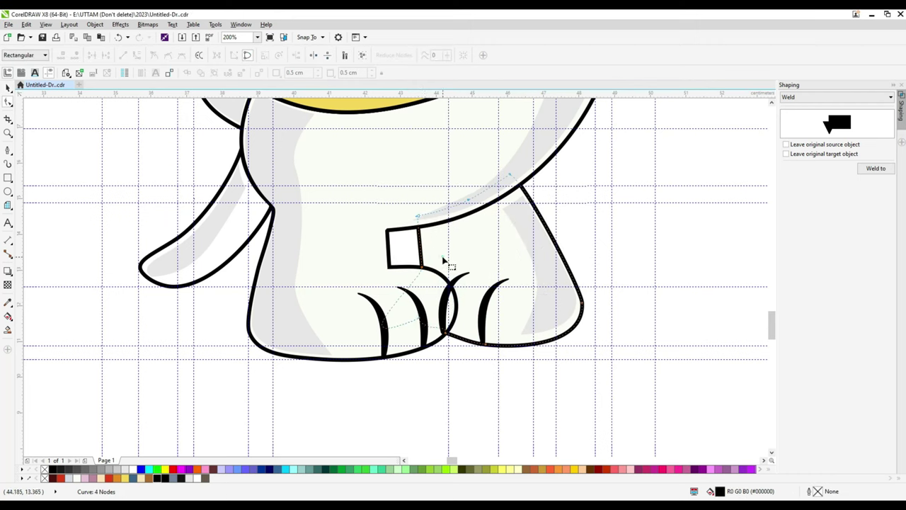
scroll(437, 325, up, 2)
double_click(451, 346)
key(space)
Reorder the two mirrored toe creases so they sit in front of the hind leg but behind the front paw.
right_click(487, 231)
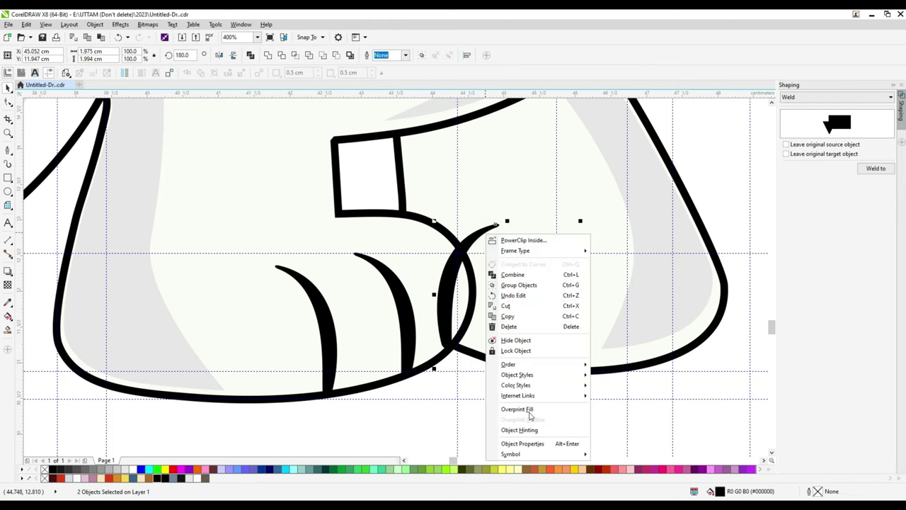
mouse_move(527, 363)
click(651, 435)
scroll(527, 303, down, 3)
key(Escape)
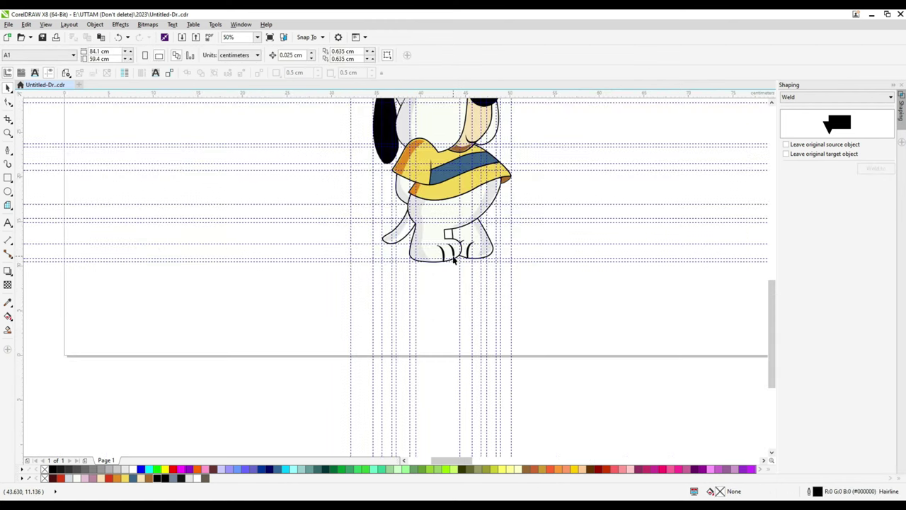
Convert the body's outline to a black object and weld the front paw's first toe crease to it.
click(394, 279)
scroll(395, 280, up, 1)
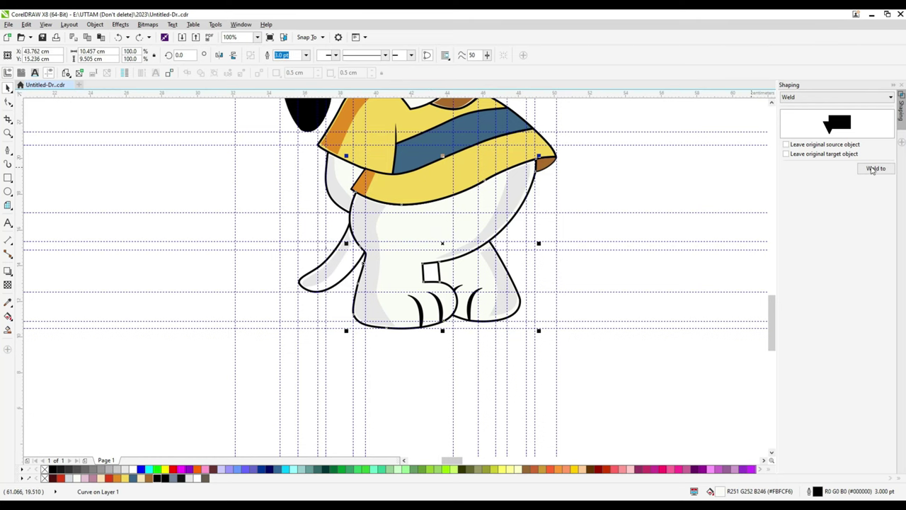
click(438, 271)
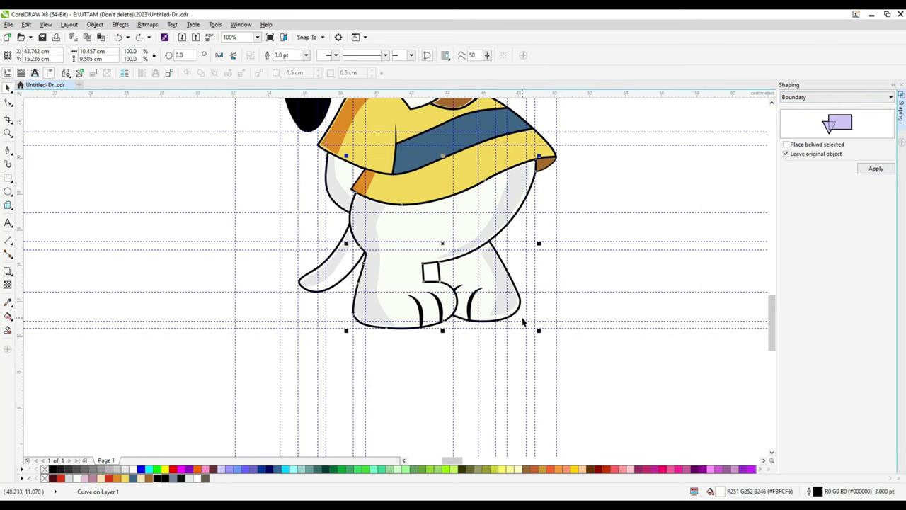
click(625, 330)
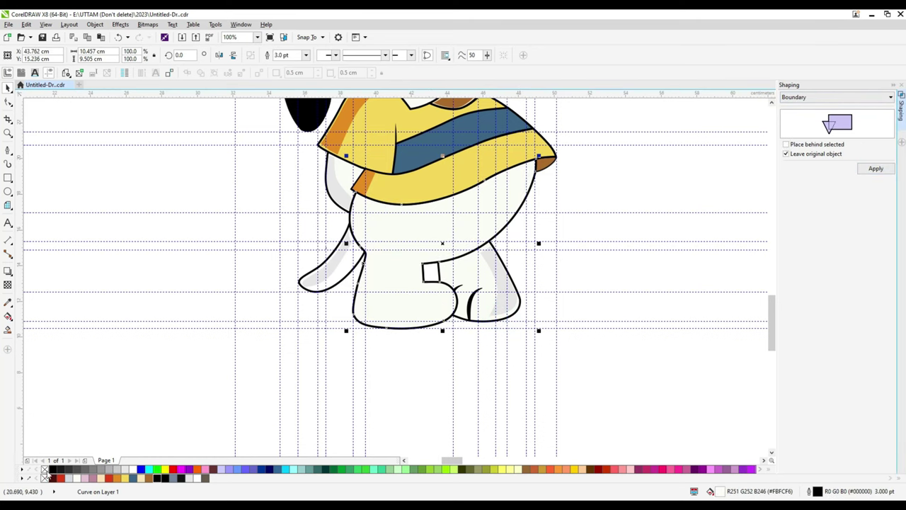
key(ctrl+z)
Edit the nodes where the first toe crease meets the paw's outline to round both inner corners.
scroll(424, 315, up, 2)
key(F10)
scroll(386, 329, up, 2)
click(360, 305)
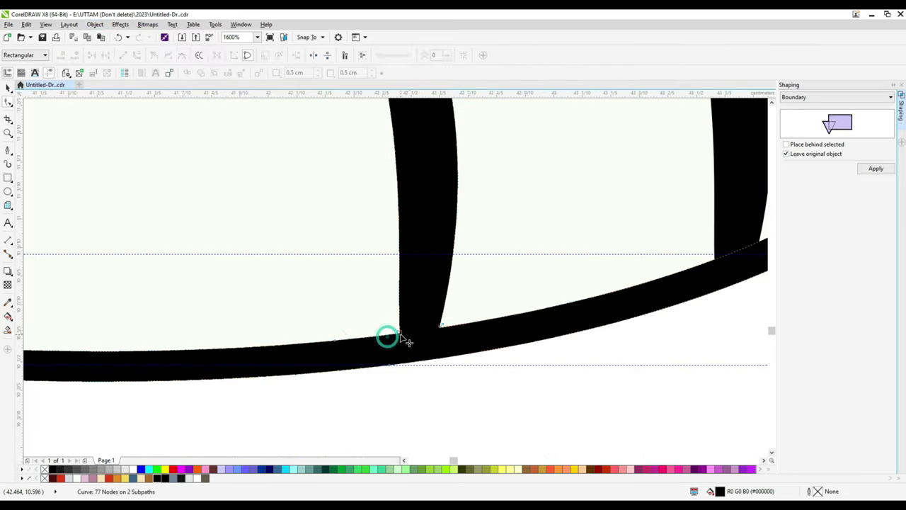
key(Delete)
key(Delete)
scroll(446, 315, down, 1)
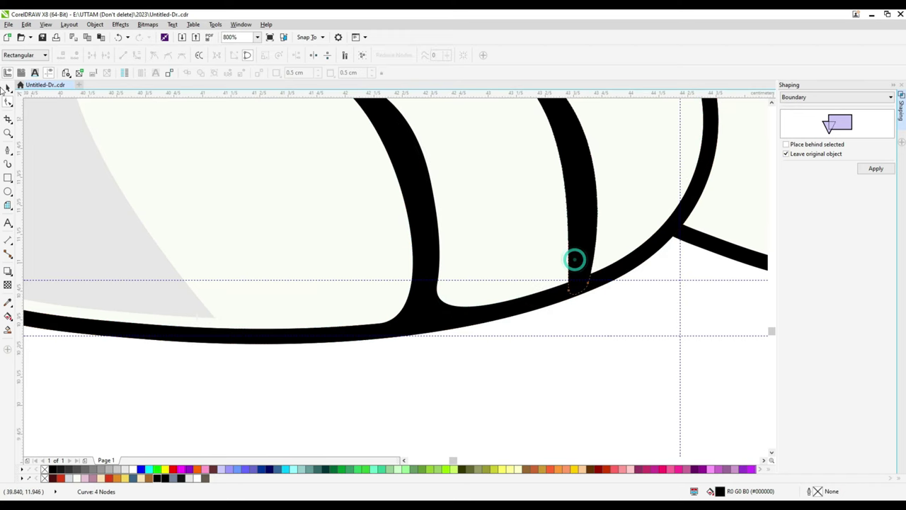
Weld the second toe crease into the paw's outline and curve both sides of its junction.
click(597, 346)
click(568, 299)
scroll(568, 299, up, 1)
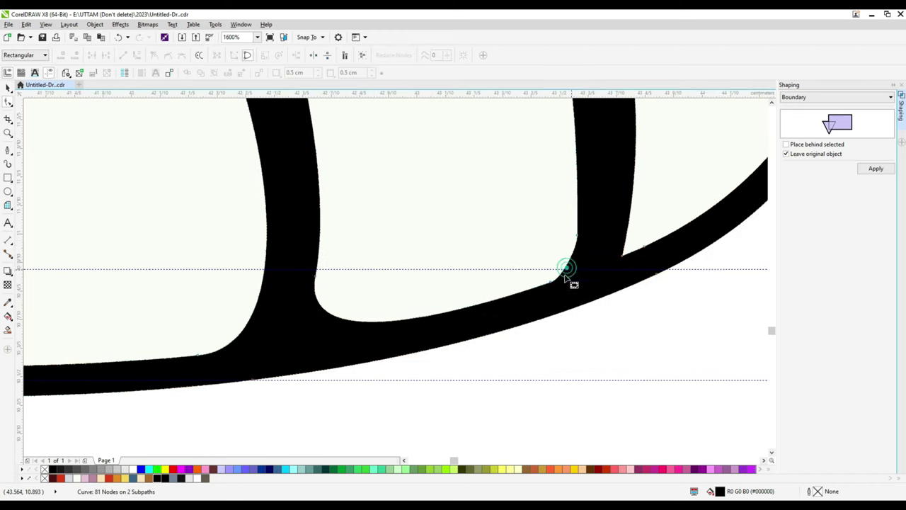
double_click(577, 221)
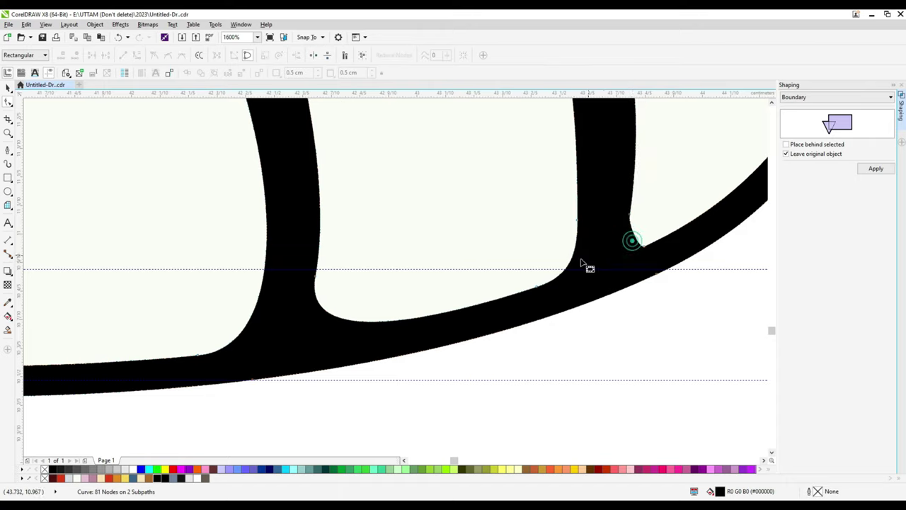
double_click(582, 264)
Reshape the inner contour between the front paw's two toe creases into a smooth, continuous curve.
scroll(594, 261, down, 1)
scroll(607, 259, down, 1)
scroll(550, 278, up, 1)
scroll(495, 283, down, 1)
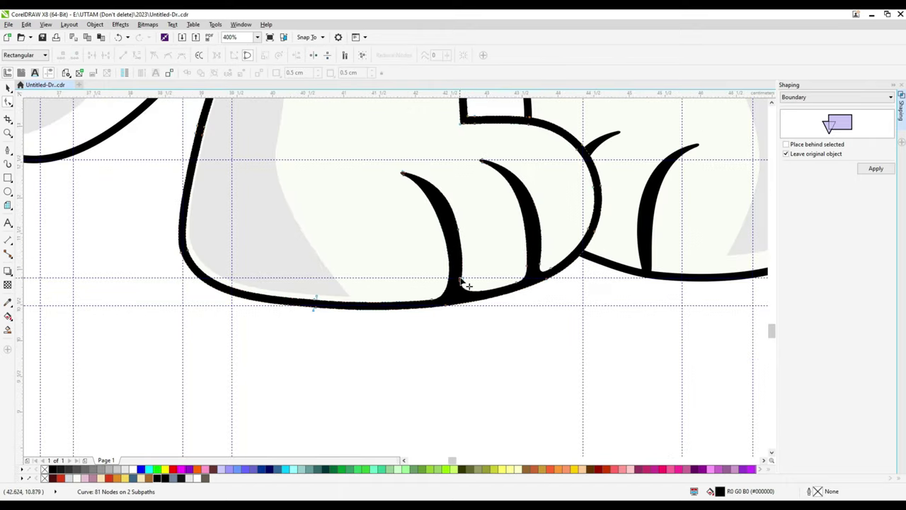
scroll(463, 285, up, 1)
scroll(488, 301, up, 1)
drag(448, 221, 467, 230)
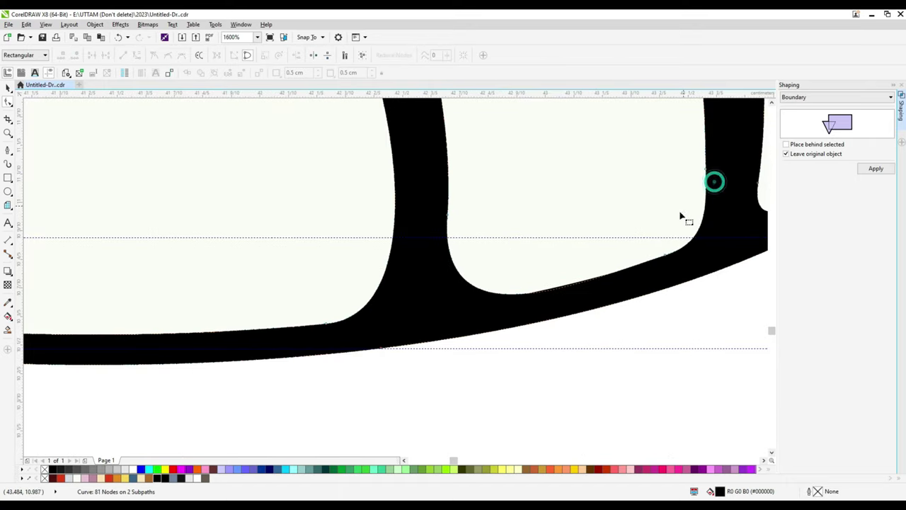
drag(587, 283, 589, 276)
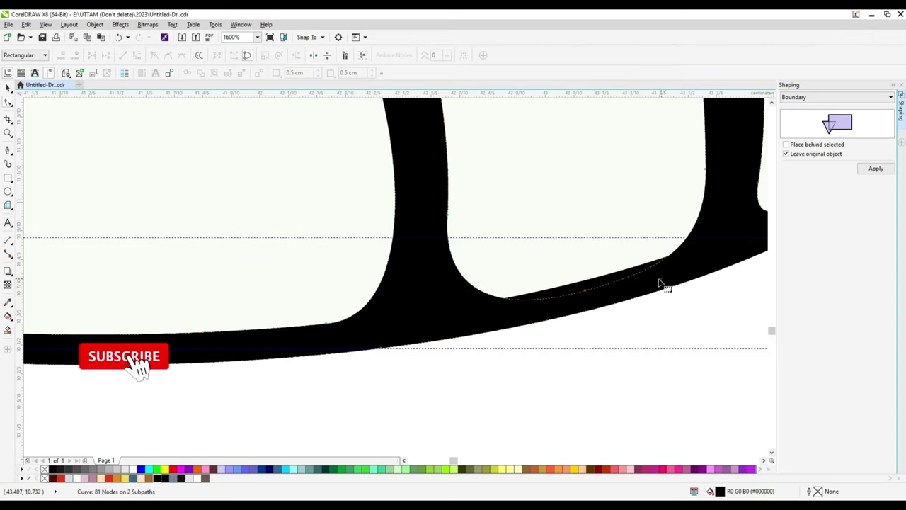
click(445, 192)
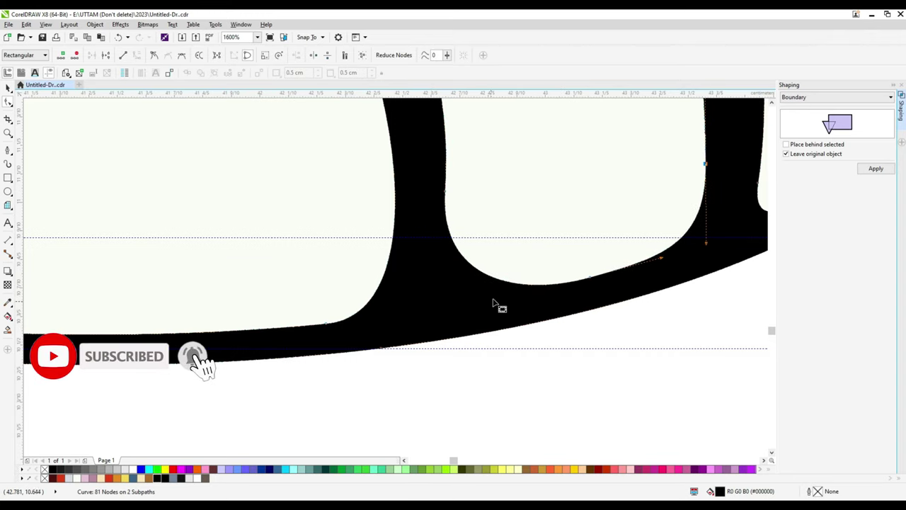
Make an unfilled duplicate of the back leg's curve and convert its 3 pt outline to a black object.
scroll(434, 309, down, 3)
scroll(445, 290, up, 2)
scroll(439, 290, down, 2)
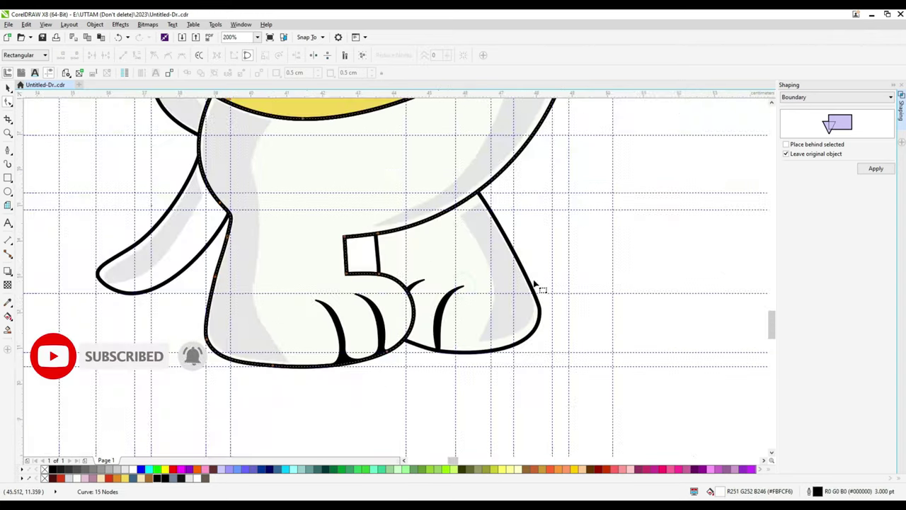
key(space)
right_click(449, 238)
click(490, 335)
right_click(601, 259)
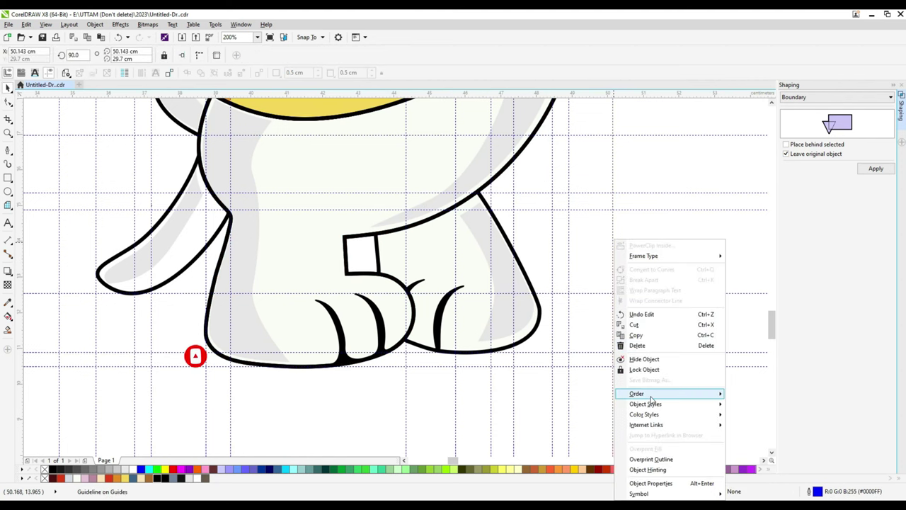
right_click(591, 286)
click(616, 347)
click(146, 24)
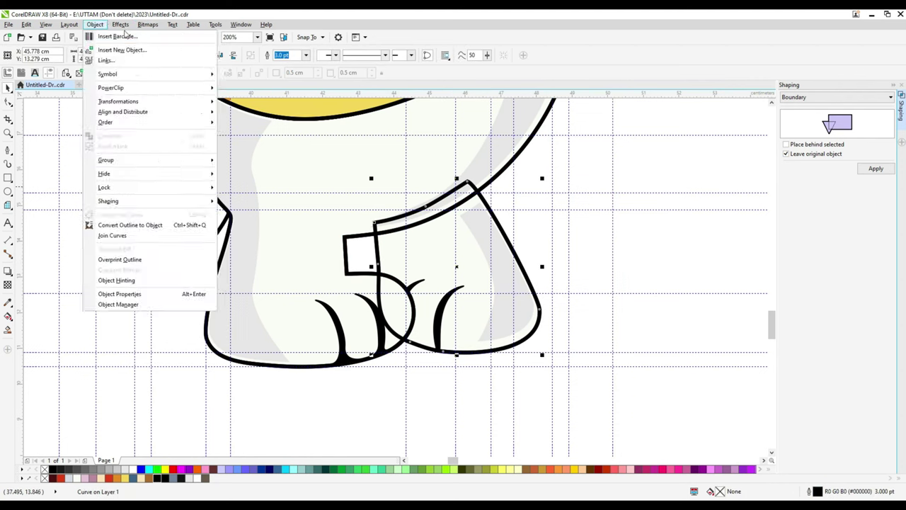
Place the back leg's outline object behind the body and front leg in the stacking order.
click(457, 265)
right_click(457, 264)
click(512, 395)
click(680, 465)
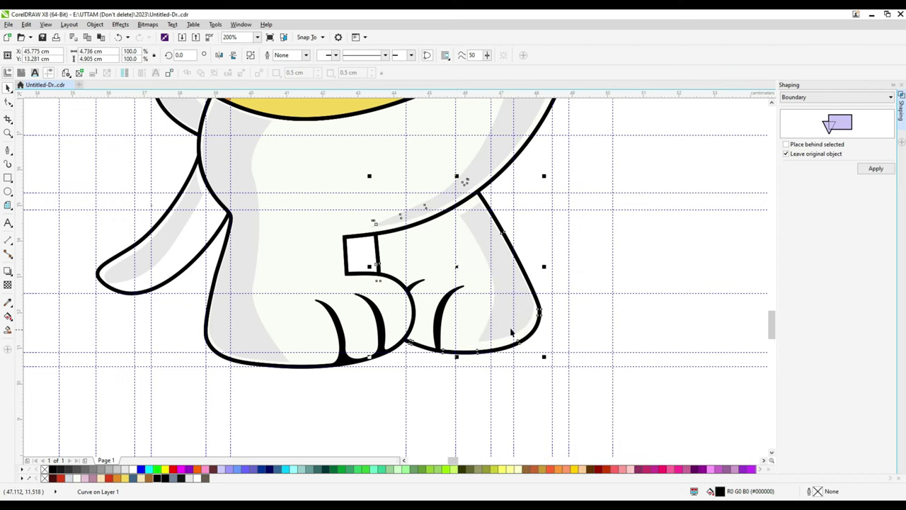
Weld the long toe crease into the back paw's outline and round both inner corners of the junction.
click(272, 55)
click(448, 303)
key(F10)
scroll(437, 312, up, 3)
mouse_move(457, 309)
mouse_down()
mouse_move(459, 295)
mouse_move(433, 297)
mouse_up()
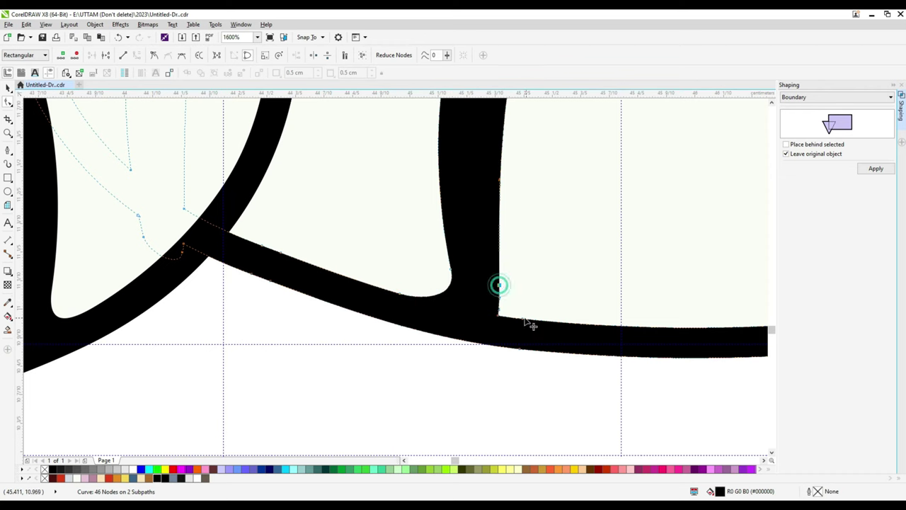
scroll(498, 266, down, 4)
scroll(470, 318, up, 3)
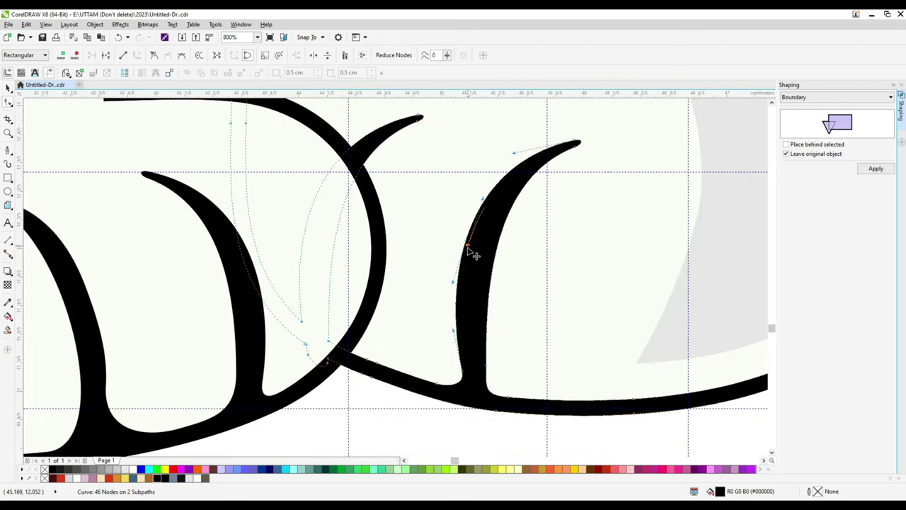
Fine-tune the nodes on both sides of the back paw crease's base so it flows into the paw outline.
scroll(538, 384, down, 4)
scroll(481, 333, up, 4)
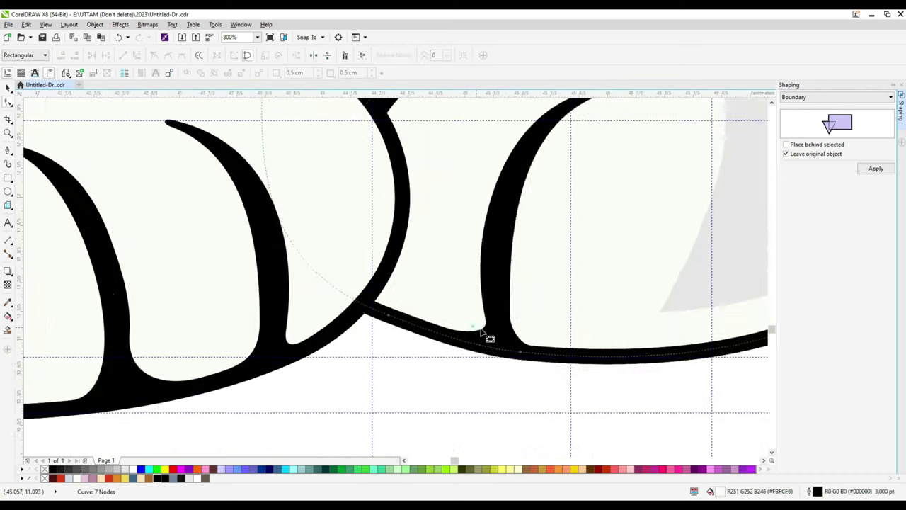
scroll(488, 338, up, 1)
scroll(488, 339, down, 2)
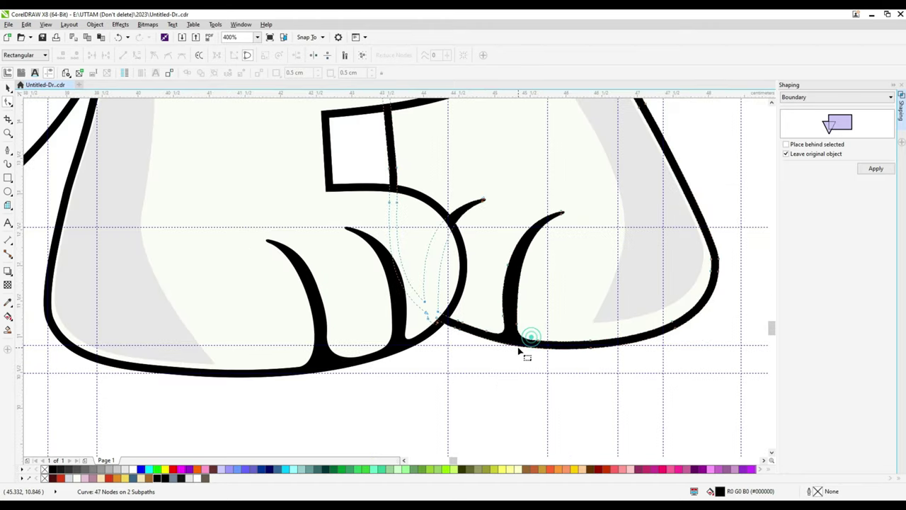
Draw a tapered crease about 0.4 by 0.9 cm where the sleeve's outline meets the neckline, and curve its sides.
scroll(524, 356, down, 2)
scroll(397, 151, up, 3)
click(395, 147)
drag(409, 210, 440, 272)
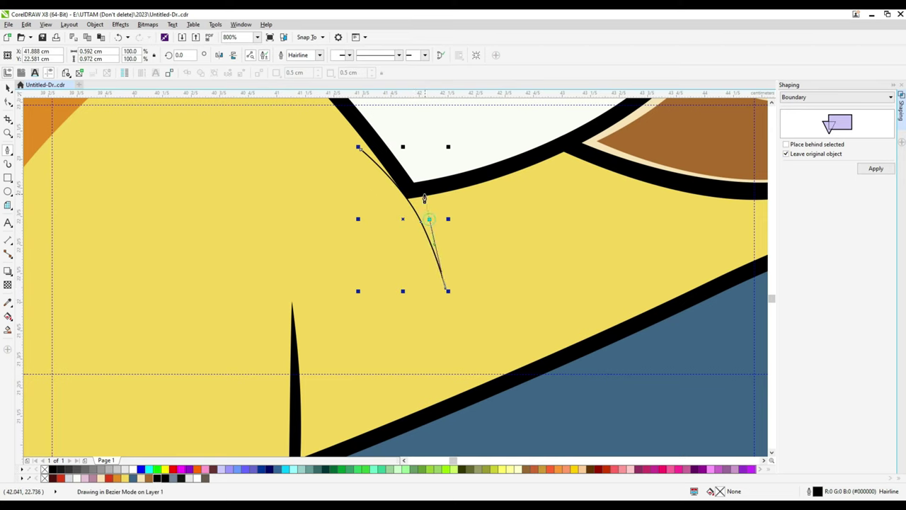
key(F10)
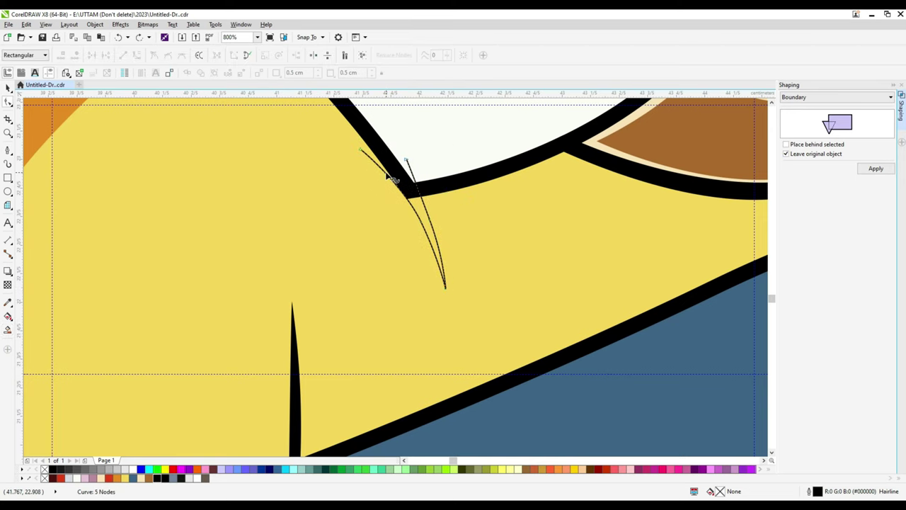
scroll(415, 199, up, 1)
drag(408, 216, 416, 251)
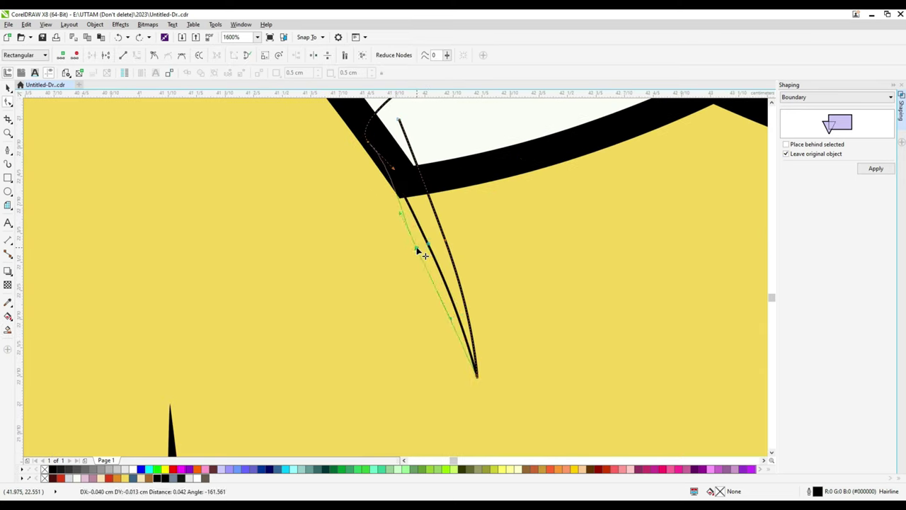
Fill the shirt's neckline crease with black and remove its outline.
key(space)
right_click(400, 123)
key(Escape)
click(54, 468)
scroll(408, 169, down, 2)
scroll(408, 168, down, 1)
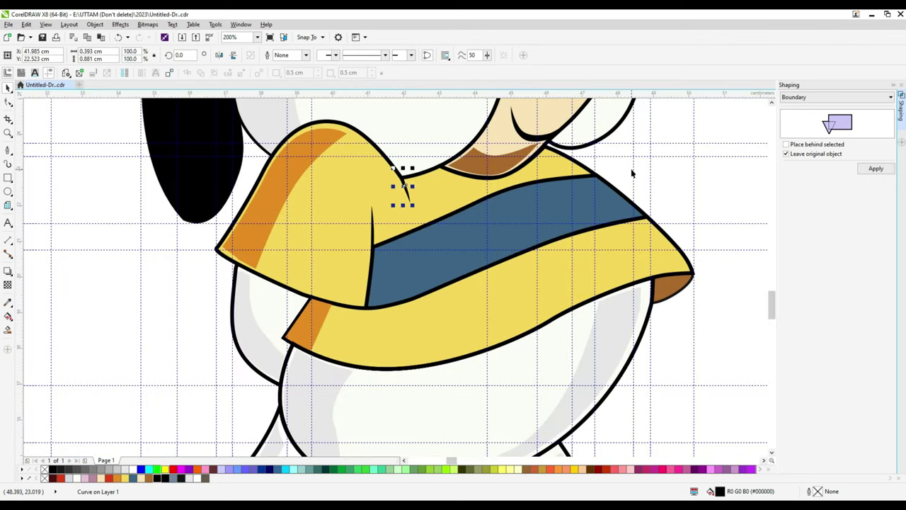
Edit the outline pen settings of the two brown forehead wrinkle shapes.
scroll(500, 301, down, 1)
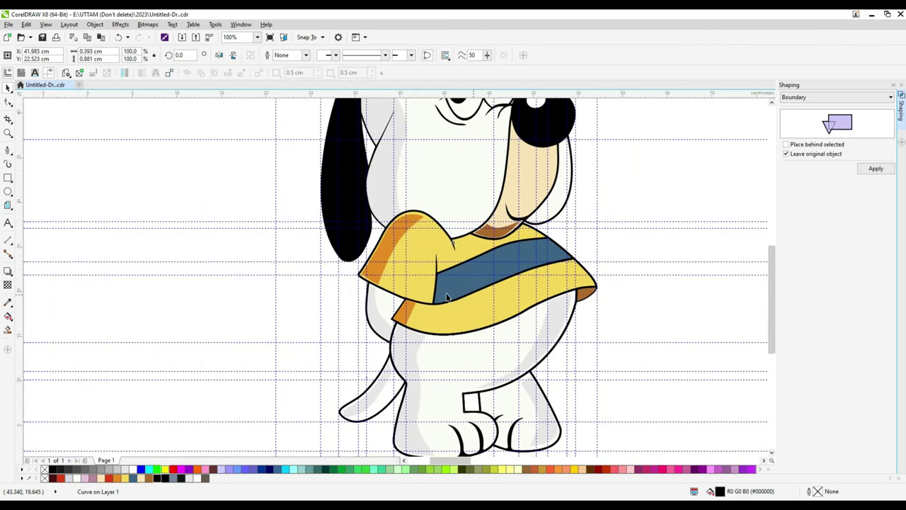
scroll(475, 299, down, 1)
click(470, 187)
scroll(475, 212, up, 4)
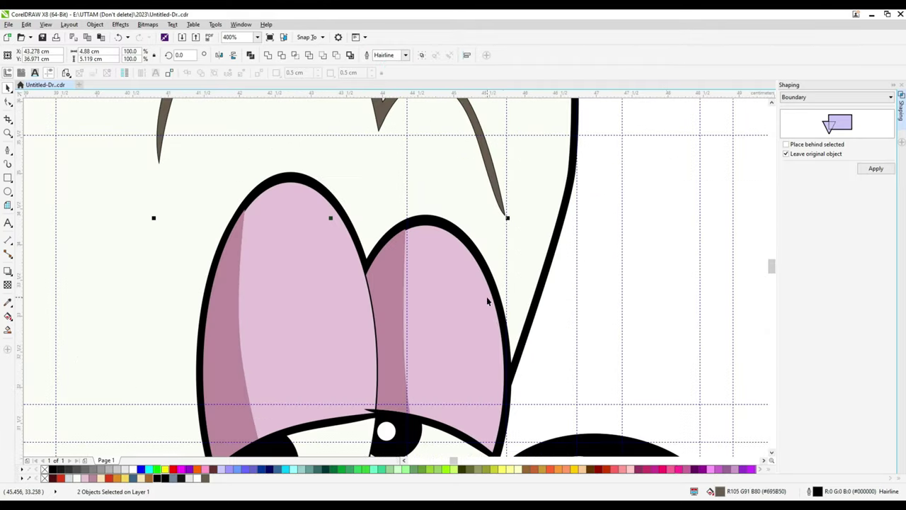
double_click(815, 490)
click(438, 347)
key(Escape)
Examine the outlines of the face and shirt, and check the three shirt pieces' outline width.
scroll(437, 350, down, 2)
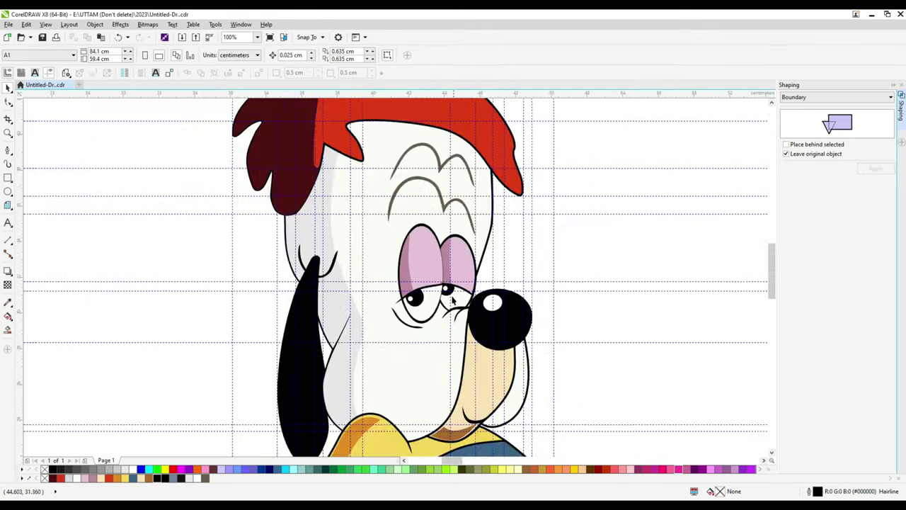
scroll(451, 298, up, 2)
scroll(313, 286, up, 1)
scroll(487, 215, down, 4)
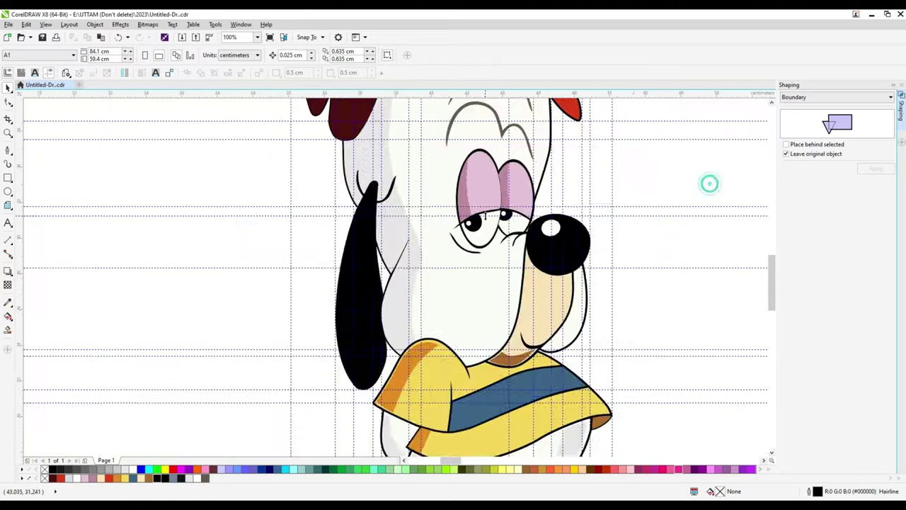
scroll(488, 338, up, 1)
scroll(488, 337, up, 1)
click(423, 275)
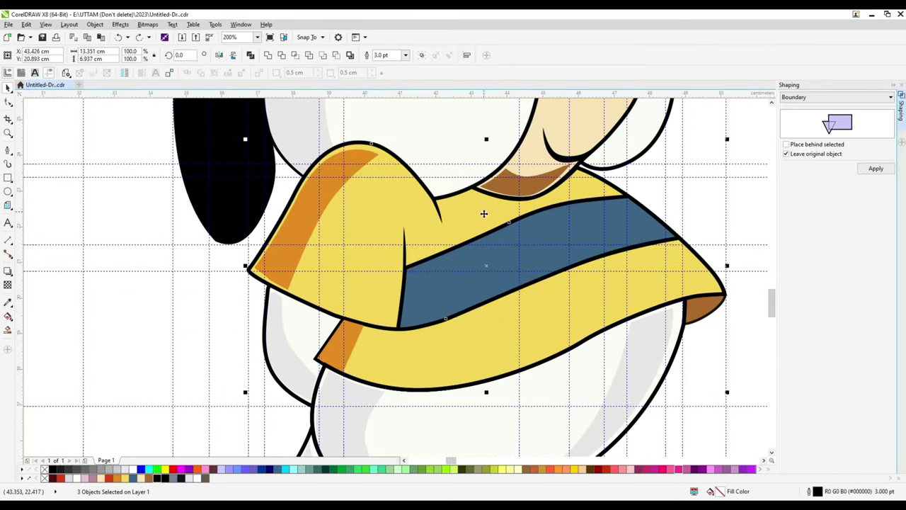
click(687, 178)
Adjust the hem and body outline nodes where the body's outline meets the shirt's lower-left hem corner.
scroll(724, 297, up, 4)
key(F10)
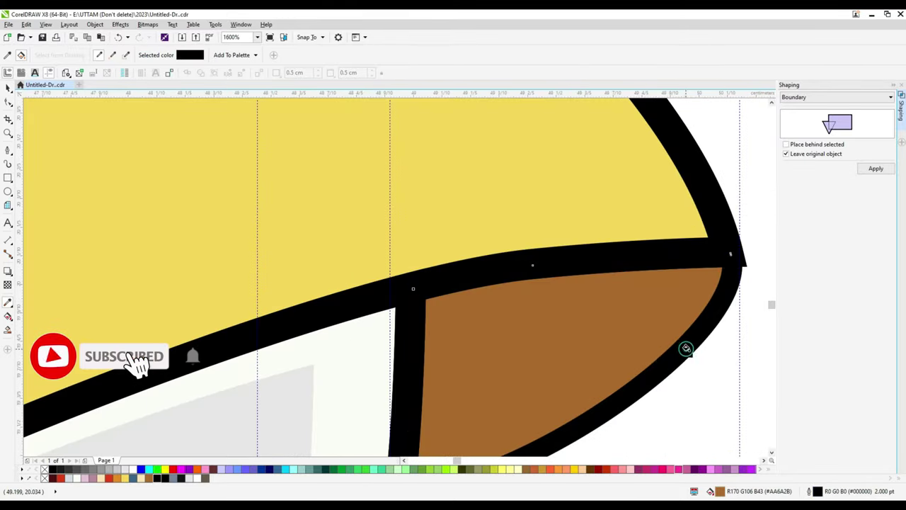
scroll(264, 336, down, 2)
click(264, 337)
scroll(263, 337, up, 2)
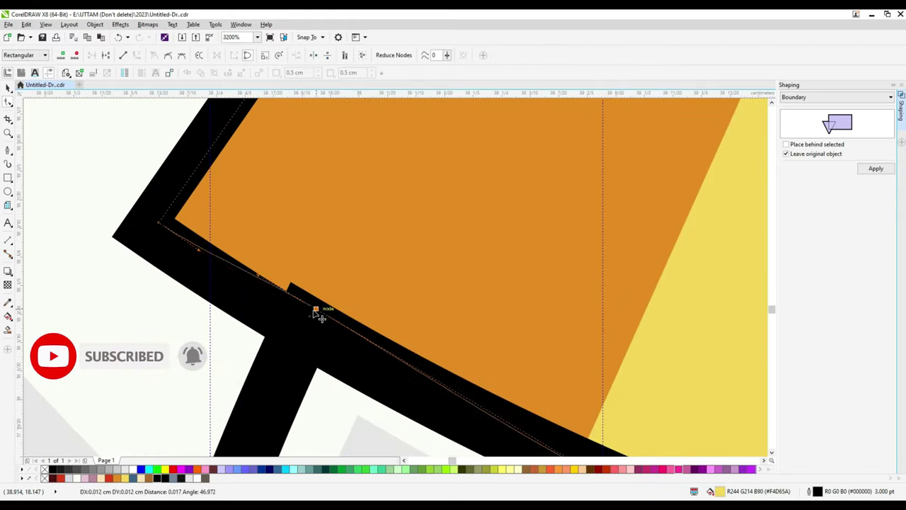
click(318, 314)
scroll(299, 348, down, 2)
scroll(310, 333, up, 1)
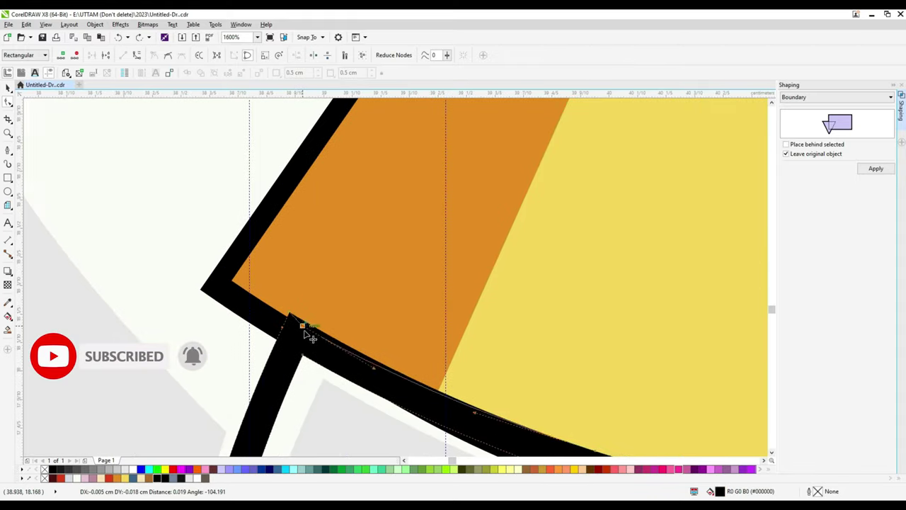
scroll(304, 329, up, 1)
scroll(431, 360, down, 2)
Inset the orange shading at the shirt's lower-left hem corner so it sits inside the black outline.
click(431, 357)
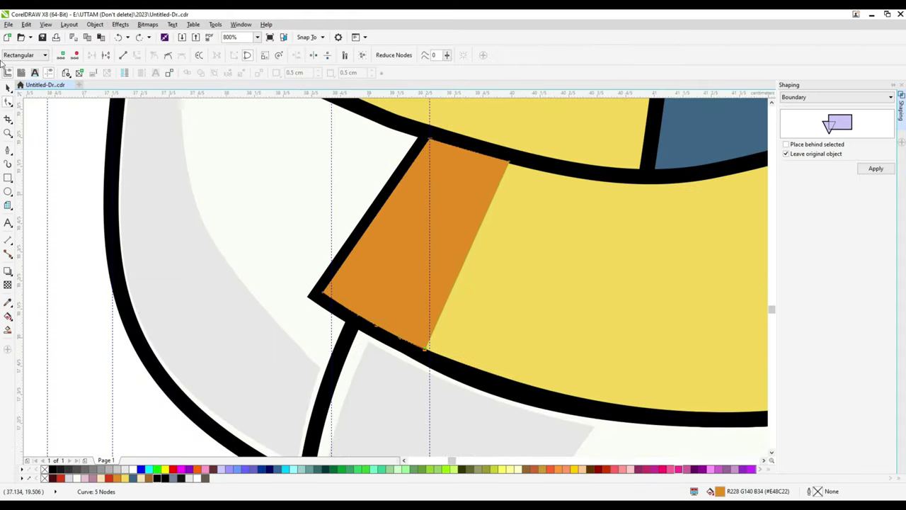
key(space)
click(7, 103)
click(432, 356)
scroll(432, 356, up, 1)
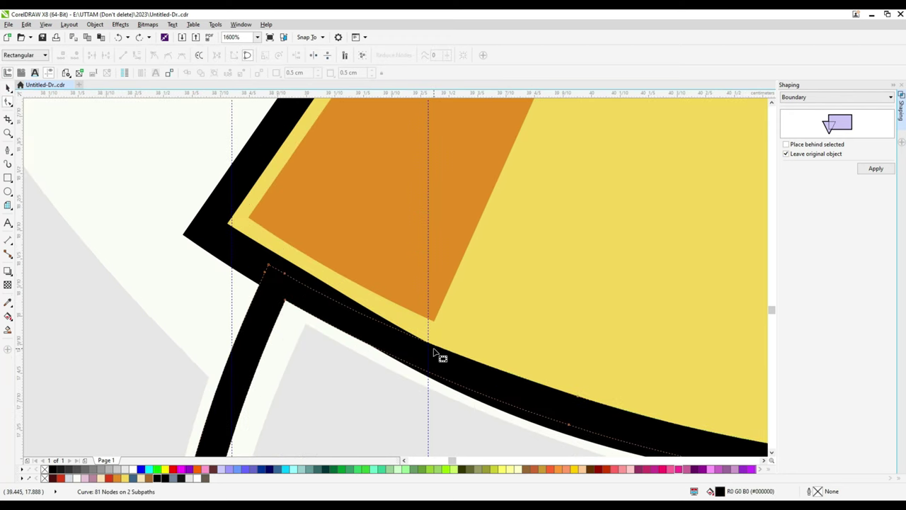
scroll(453, 403, down, 3)
scroll(481, 376, up, 1)
Smooth the body outline's nodes along the lower shirt hem so both lines form one even stroke.
key(space)
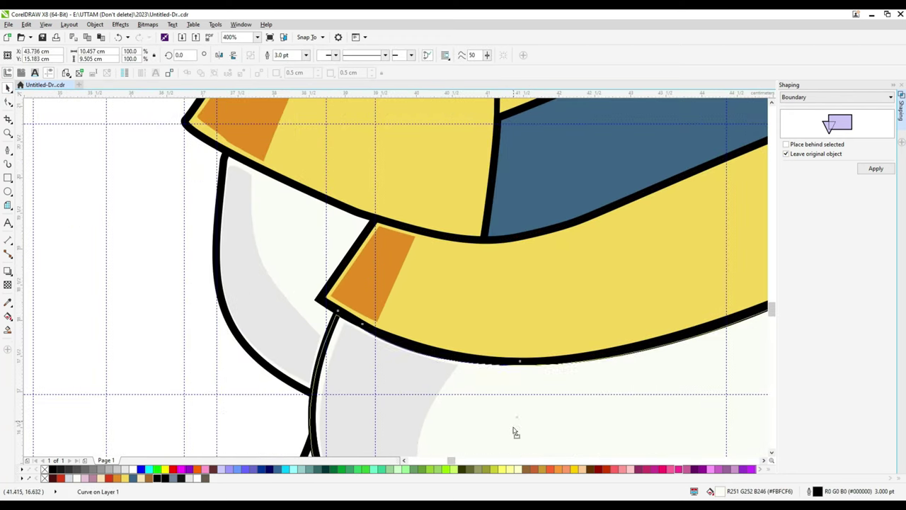
click(9, 103)
scroll(386, 347, up, 1)
click(373, 316)
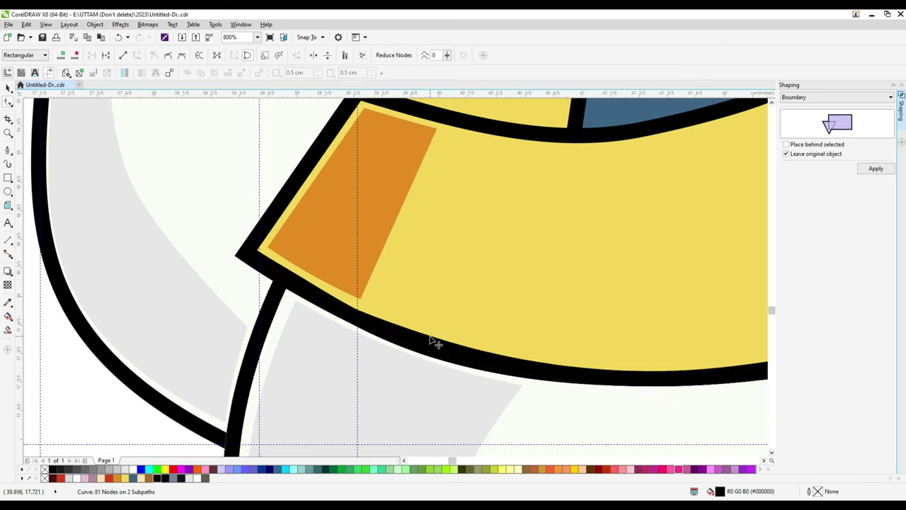
scroll(434, 343, up, 1)
click(485, 229)
scroll(351, 327, down, 4)
key(space)
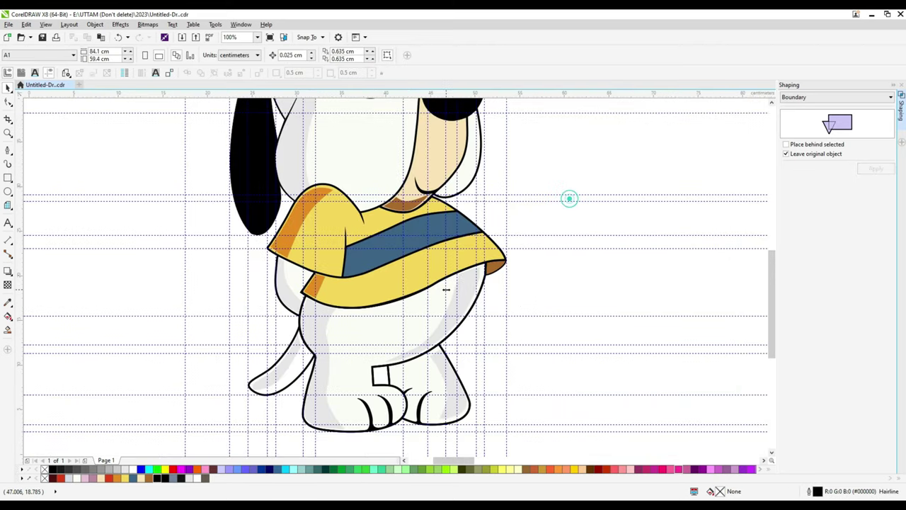
Make an unfilled hairline copy of the hair, enlarge it to about 16.8 by 11.5 cm and position it around the hair.
scroll(446, 288, down, 1)
click(434, 214)
drag(487, 277, 493, 287)
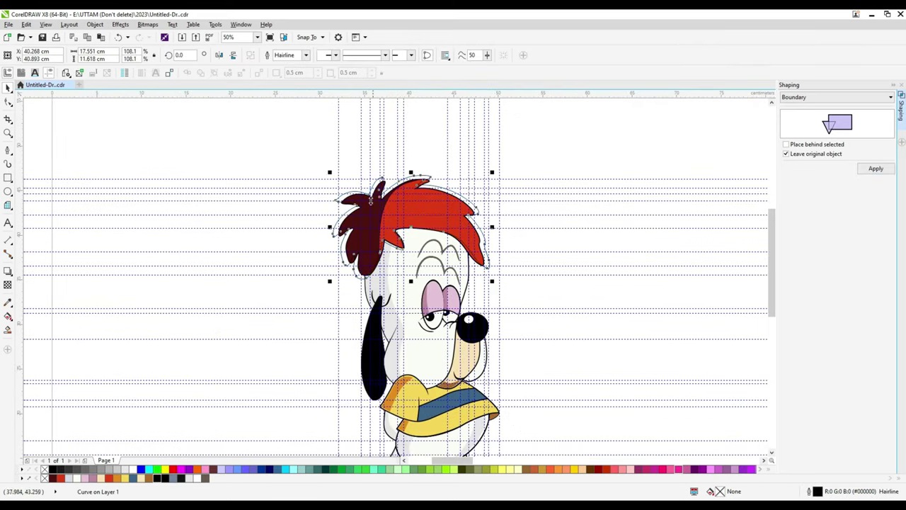
scroll(370, 200, up, 2)
scroll(370, 200, down, 1)
drag(598, 255, 586, 255)
drag(278, 255, 284, 255)
scroll(433, 152, up, 2)
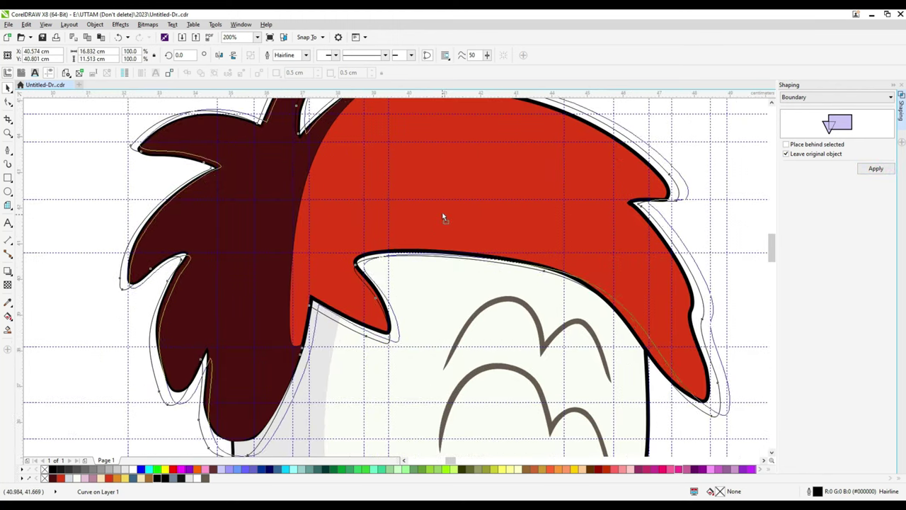
drag(731, 251, 711, 254)
scroll(347, 297, up, 2)
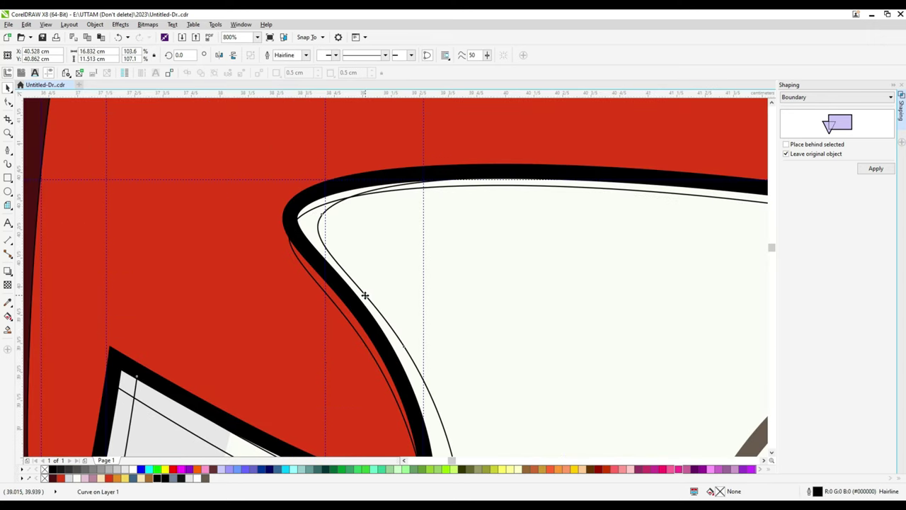
Reshape the enlarged hair copy around the right-hand tips so it follows the hair more closely.
scroll(365, 295, down, 2)
key(F10)
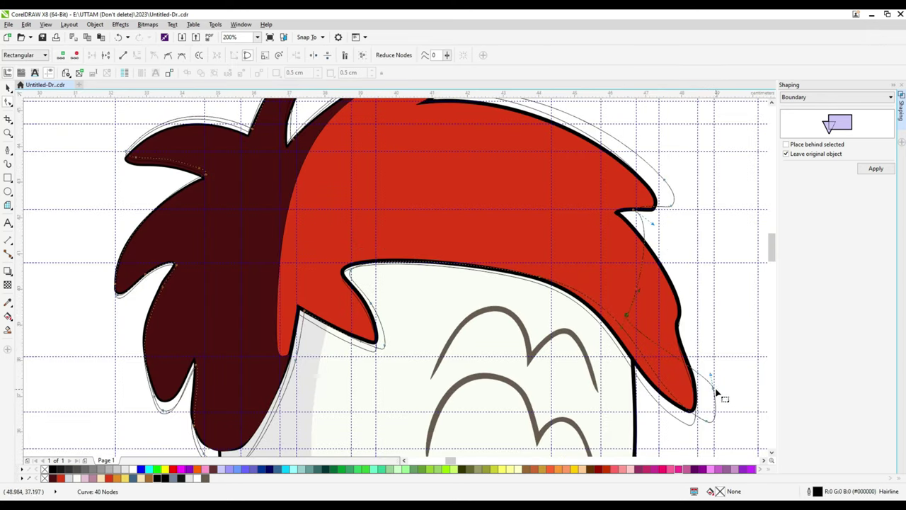
key(space)
key(ctrl+a)
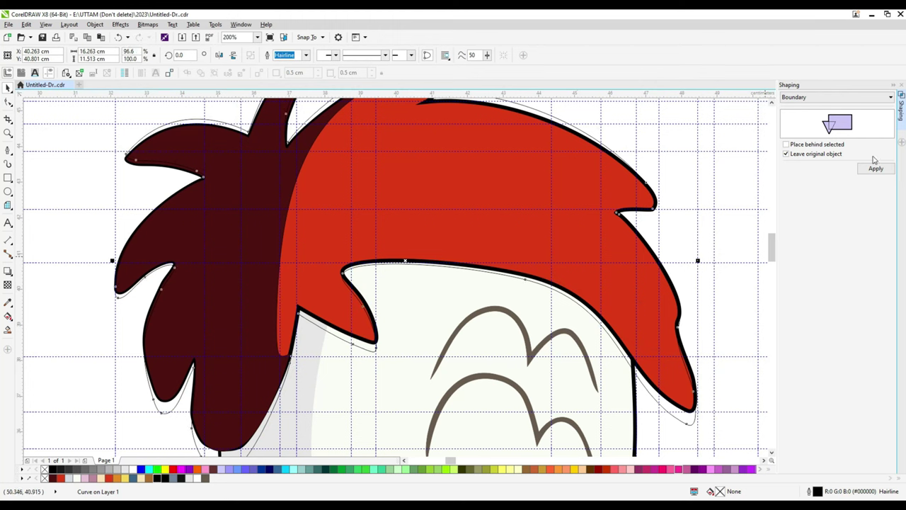
scroll(371, 171, down, 2)
Make an enlarged hairline copy of the head shape and weld it to the enlarged hair copy.
click(493, 216)
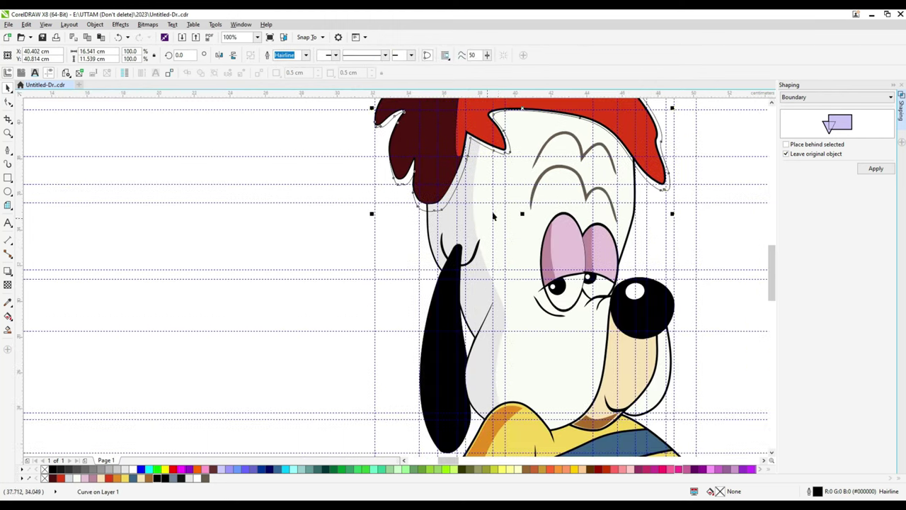
click(446, 368)
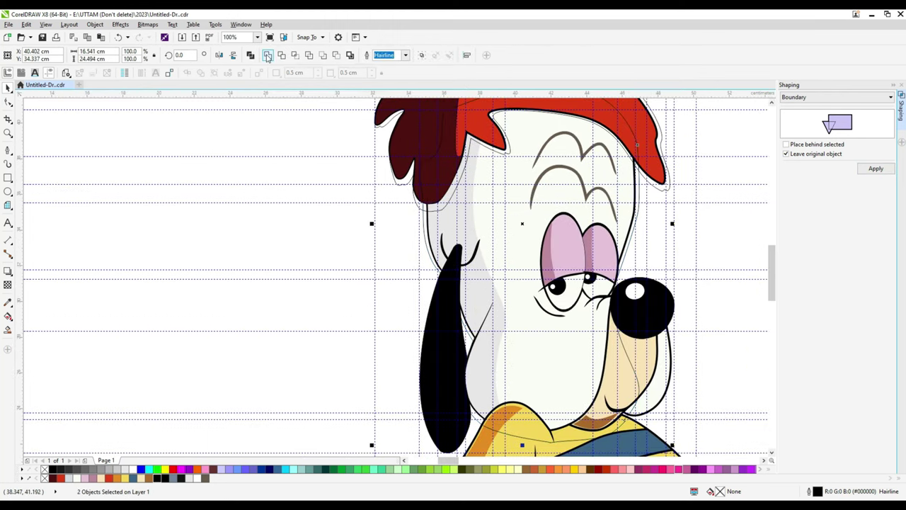
scroll(496, 283, down, 3)
Scale hairline copies of the nose to 108% and the shirt to 103.5%, combining the nose copy with the muzzle's.
click(555, 285)
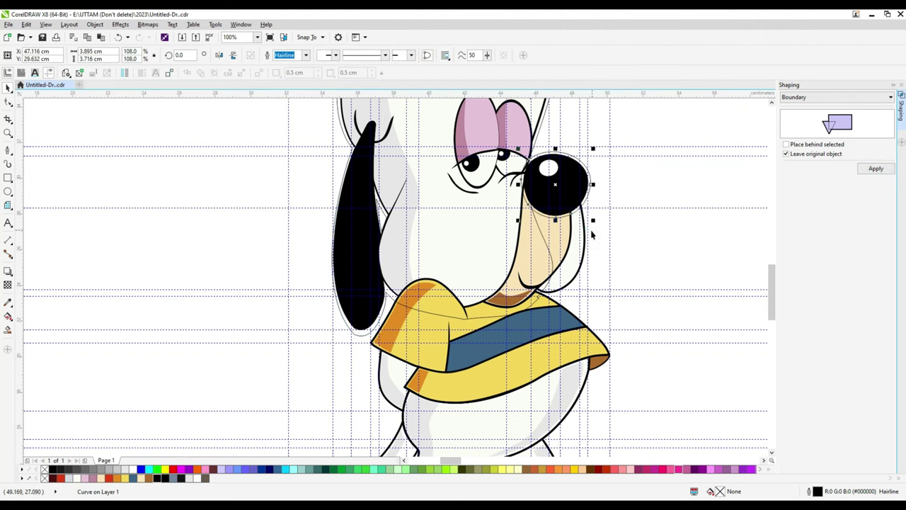
shift+click(538, 142)
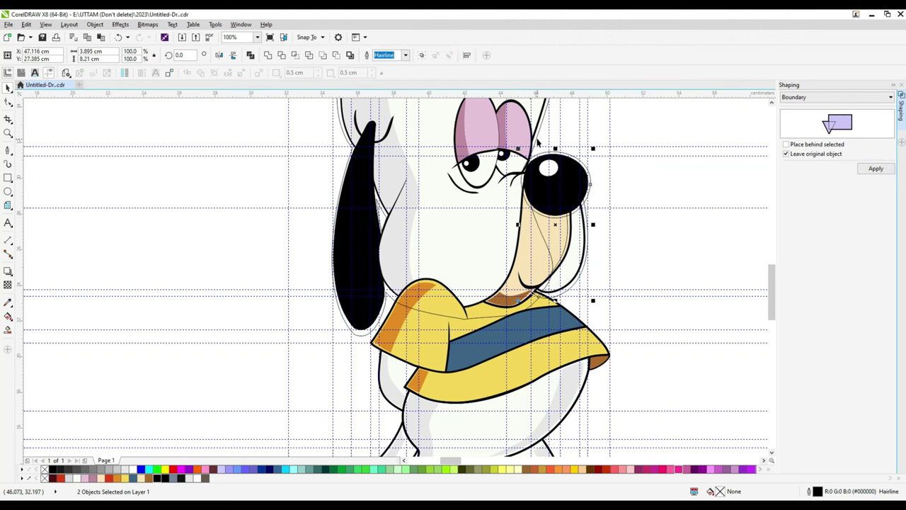
scroll(277, 257, down, 2)
click(448, 247)
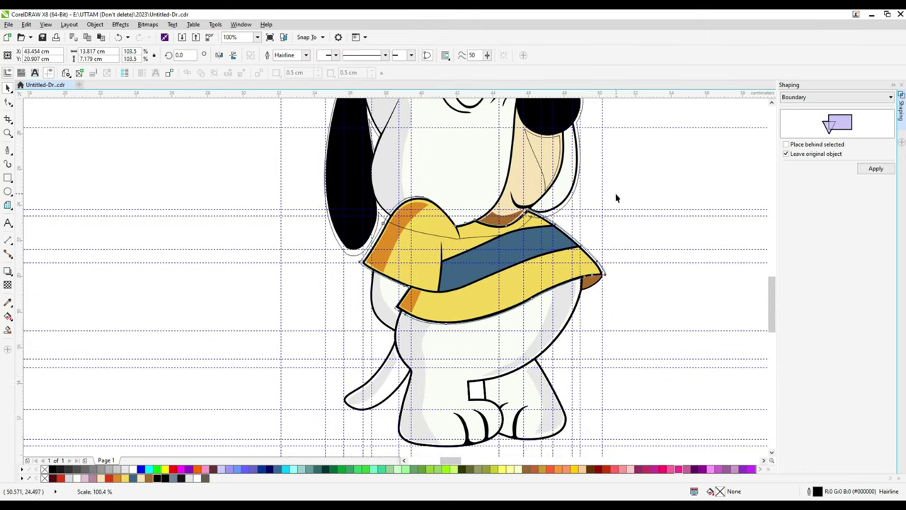
Weld the shirt copy to the outer contour and enlarge a hairline copy of the brown patch under the shirt's right corner to 131.7%.
scroll(611, 193, up, 2)
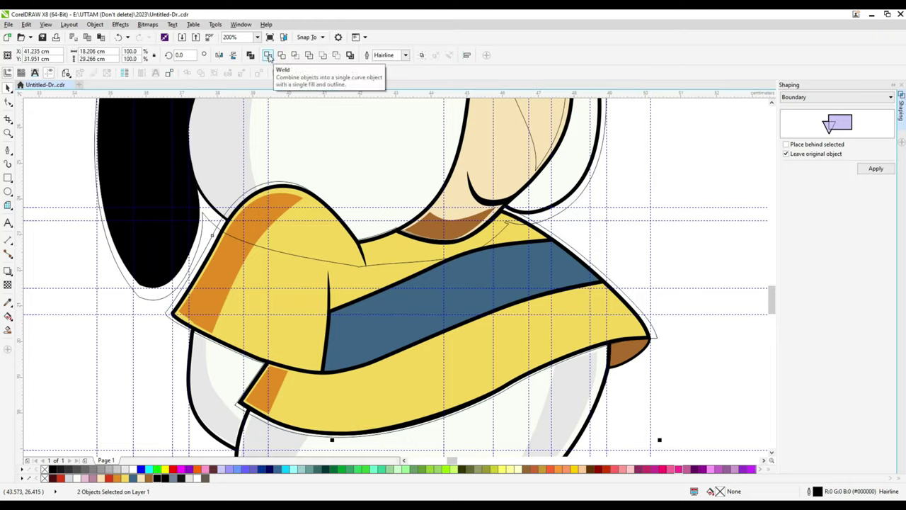
scroll(739, 153, up, 1)
scroll(451, 202, up, 2)
drag(550, 246, 562, 263)
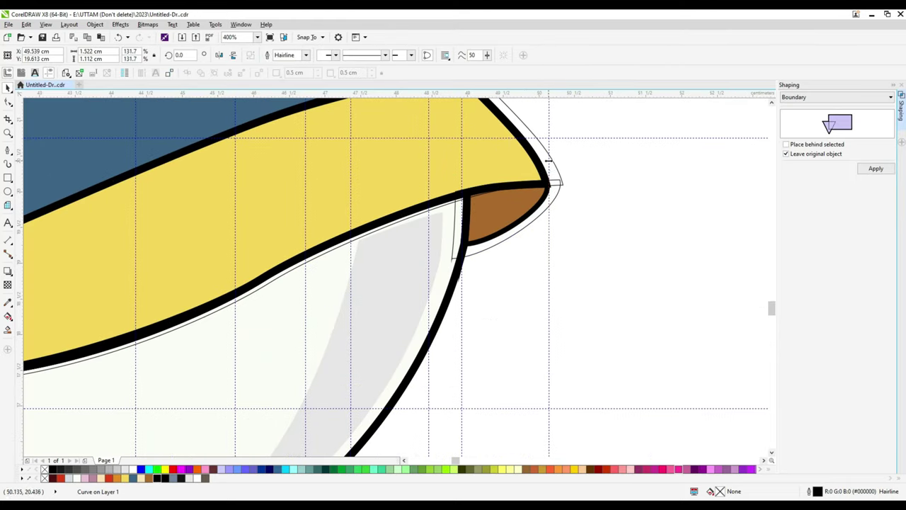
drag(549, 161, 559, 189)
Scale a hairline copy of the rear arm below the sleeve to 116.3% and select it together with the outer contour.
scroll(454, 322, down, 4)
scroll(382, 322, up, 2)
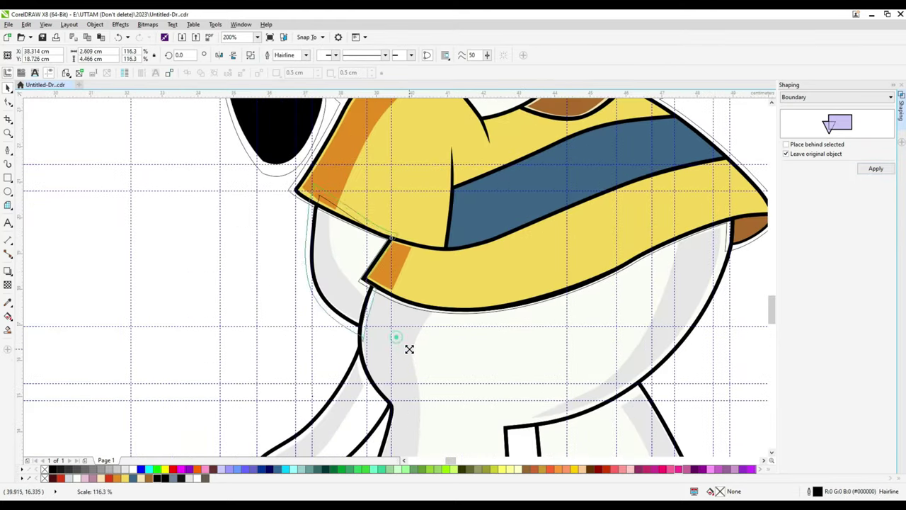
shift+click(288, 128)
Scale a hairline copy of the body to 103.5%, shift it slightly right, and weld it and the hind leg's copy to the outer contour.
scroll(411, 175, down, 2)
click(410, 176)
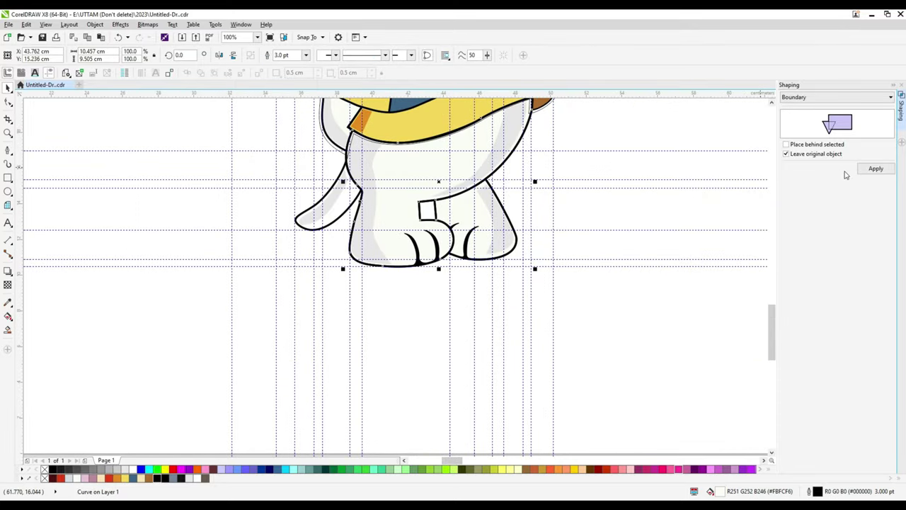
drag(553, 272, 559, 275)
scroll(566, 277, up, 1)
scroll(543, 150, up, 3)
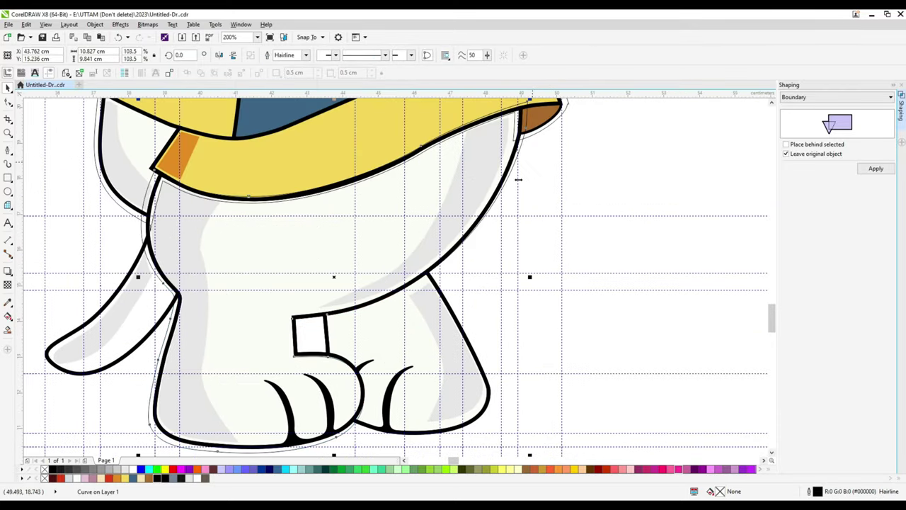
drag(336, 277, 344, 276)
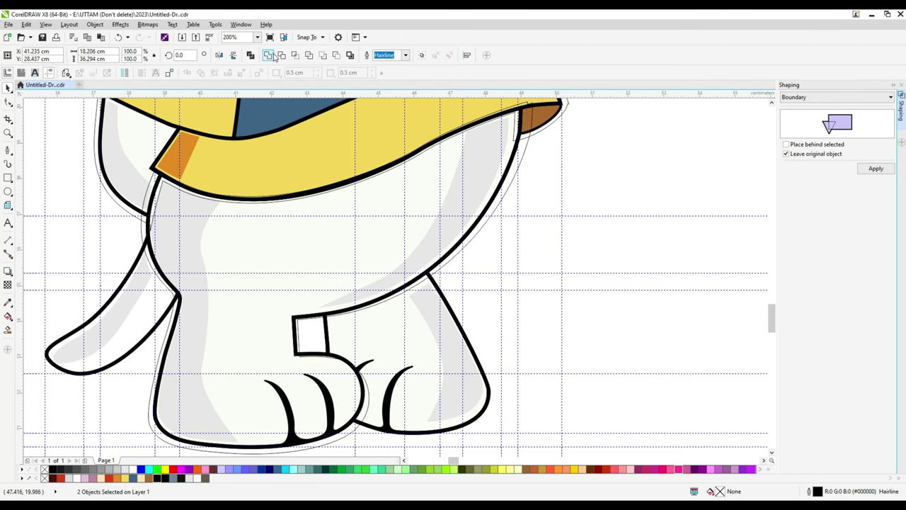
scroll(515, 104, down, 1)
scroll(458, 216, up, 1)
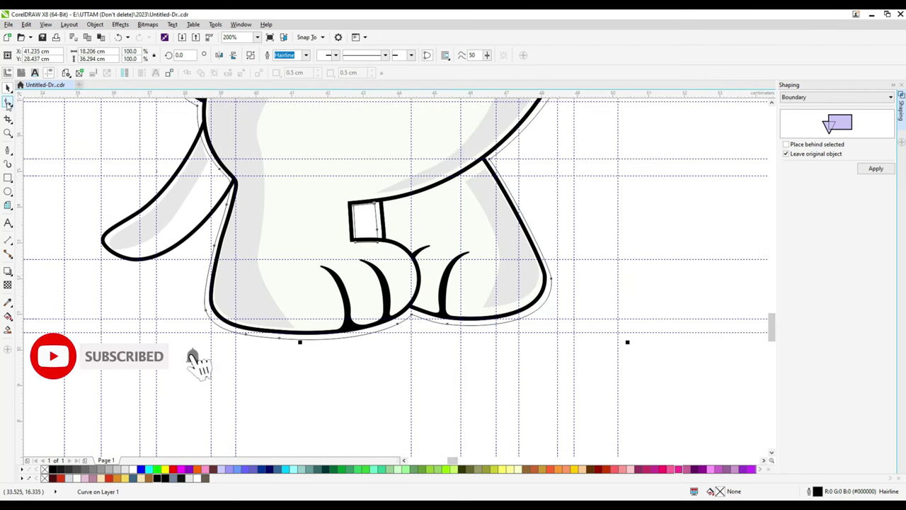
Shrink the hairline copy of the small square opening above the front paw to 84.7% and centre it inside the opening.
scroll(361, 225, up, 2)
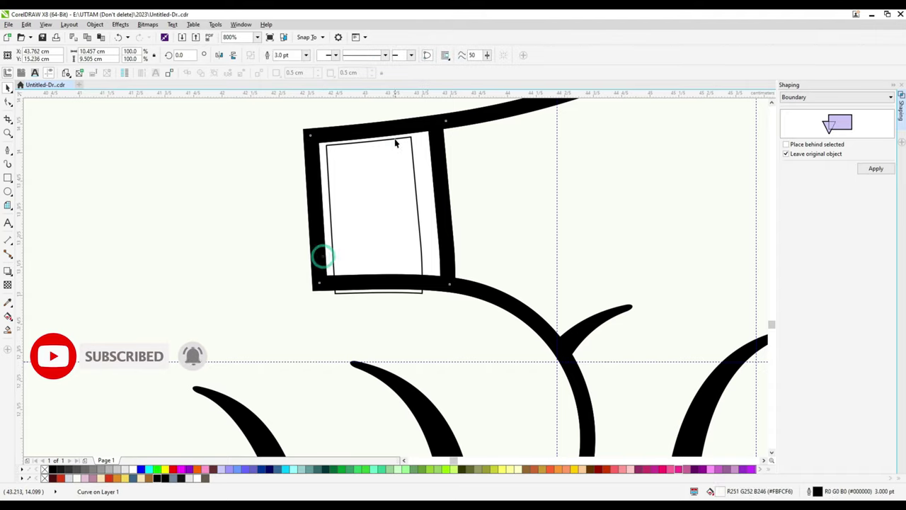
click(417, 216)
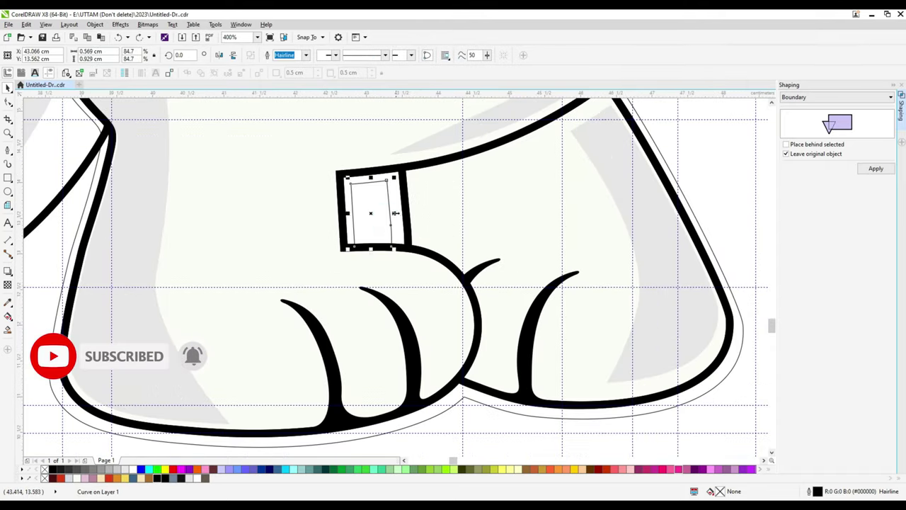
drag(368, 259, 372, 252)
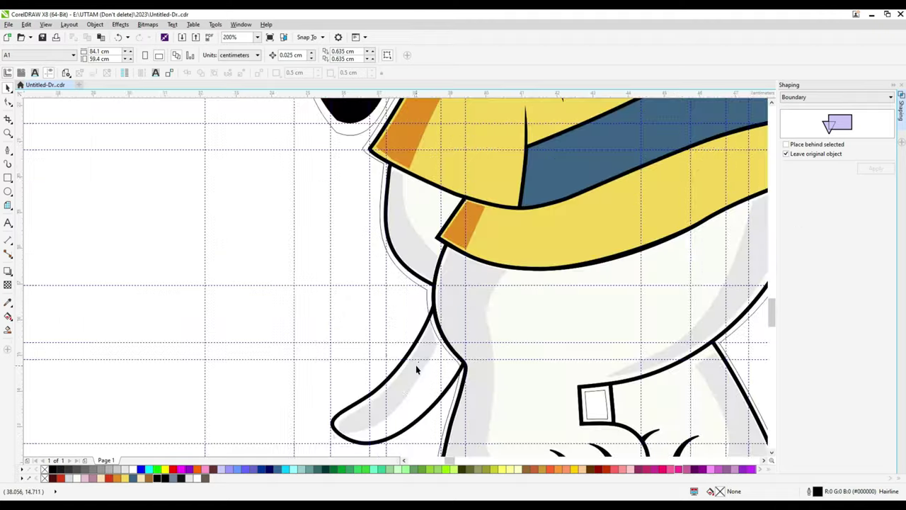
Make an enlarged hairline copy of the tail shape, about 4.1 by 4.4 cm, surrounding the tail.
click(434, 333)
scroll(374, 308, up, 1)
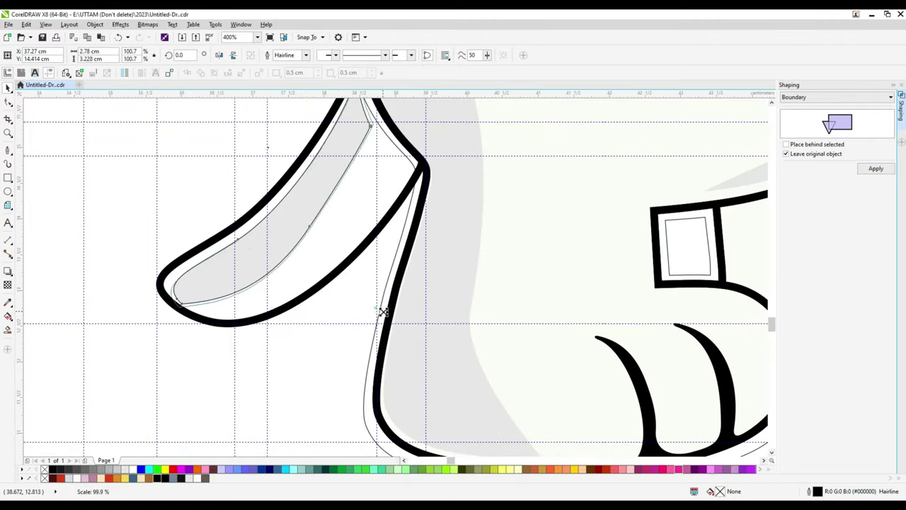
click(875, 168)
click(159, 321)
click(144, 285)
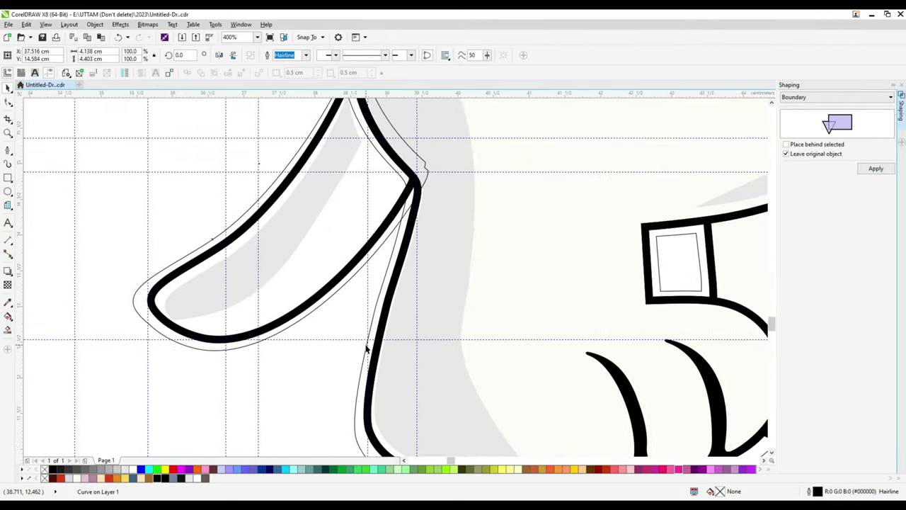
Smooth the outer contour's curve around the lower end of the black ear.
scroll(366, 347, down, 2)
scroll(599, 288, down, 1)
scroll(323, 237, up, 2)
scroll(277, 327, down, 3)
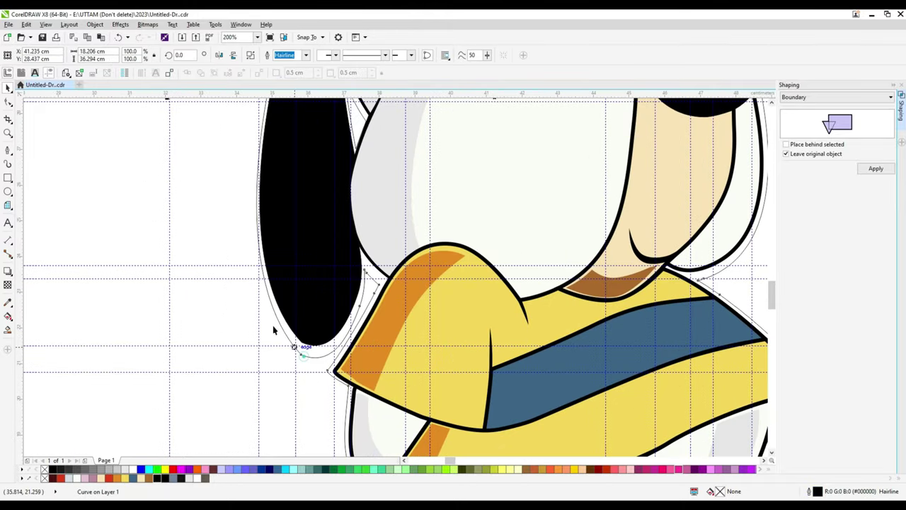
key(F10)
scroll(304, 346, up, 2)
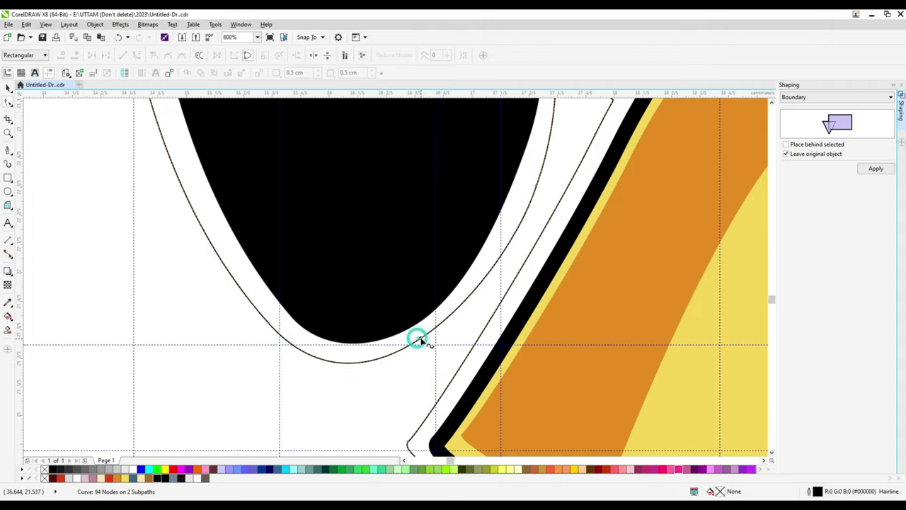
Reshape the outer contour around the lower left hair tips and their notches so it runs evenly outside the hair.
scroll(418, 337, down, 4)
scroll(312, 182, up, 3)
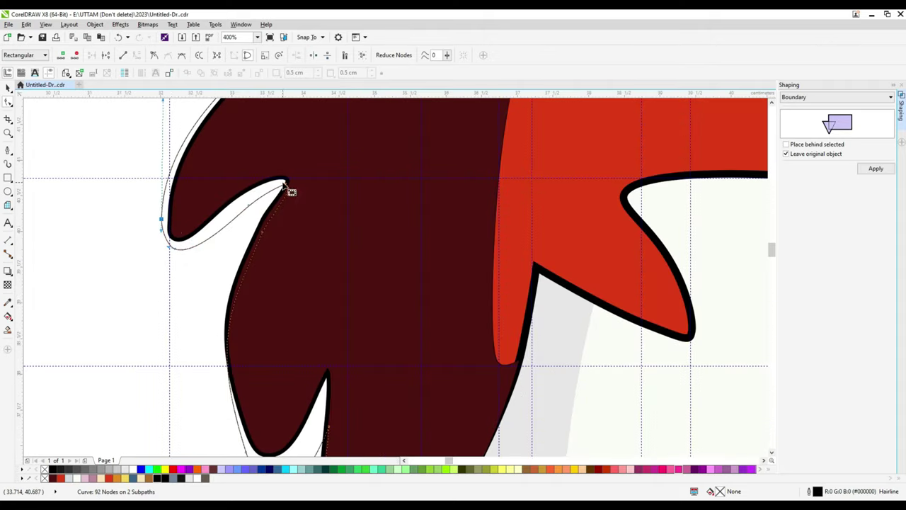
scroll(286, 186, up, 1)
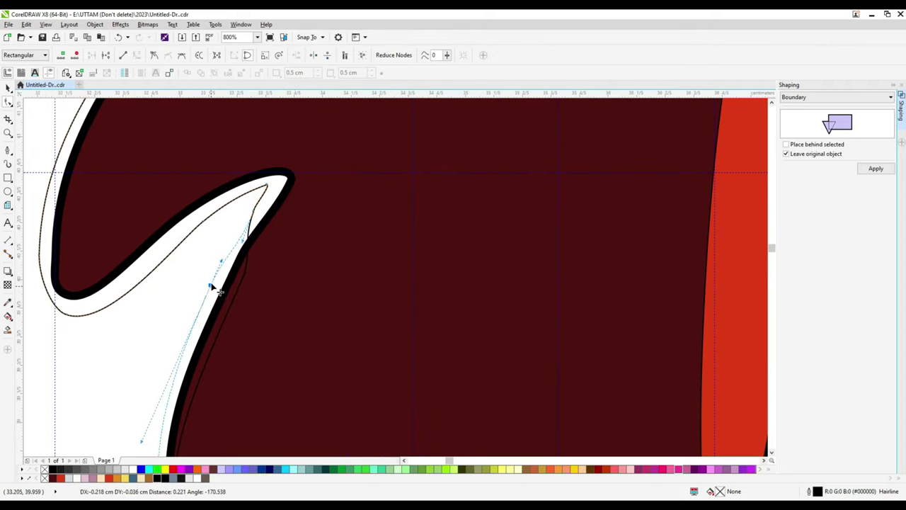
scroll(290, 318, up, 2)
drag(216, 290, 206, 262)
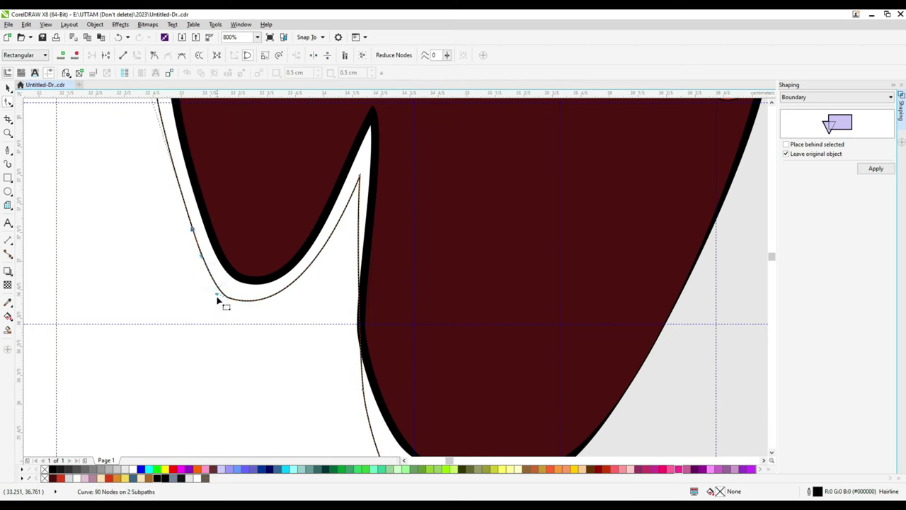
scroll(232, 294, down, 1)
click(275, 247)
Reshape the outer contour around the upper left hair tip and the notch below it to leave an even margin.
scroll(303, 349, up, 5)
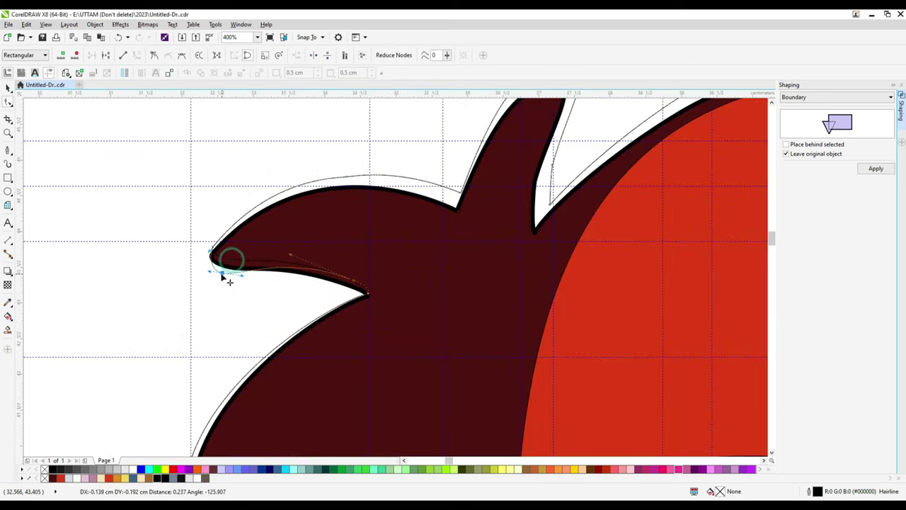
scroll(375, 316, up, 3)
drag(380, 253, 330, 206)
scroll(329, 206, down, 1)
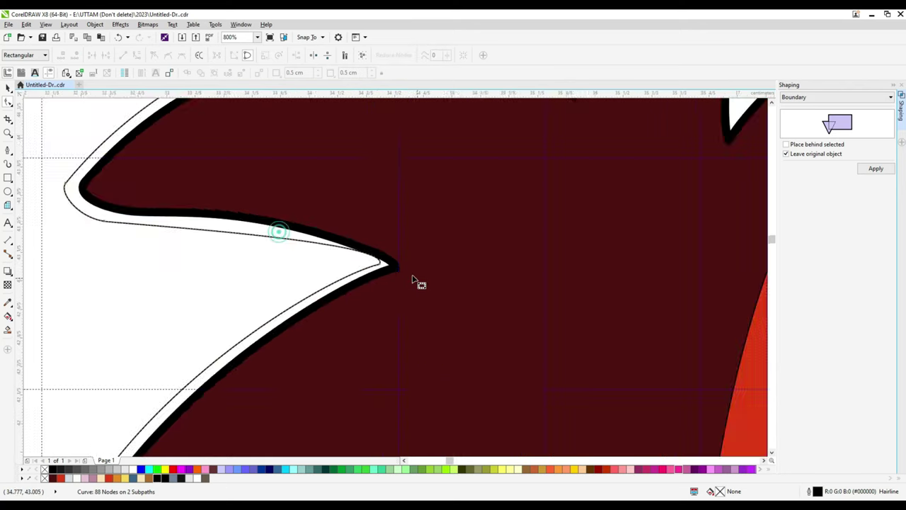
scroll(416, 281, up, 1)
scroll(283, 266, down, 1)
double_click(259, 257)
scroll(356, 202, down, 2)
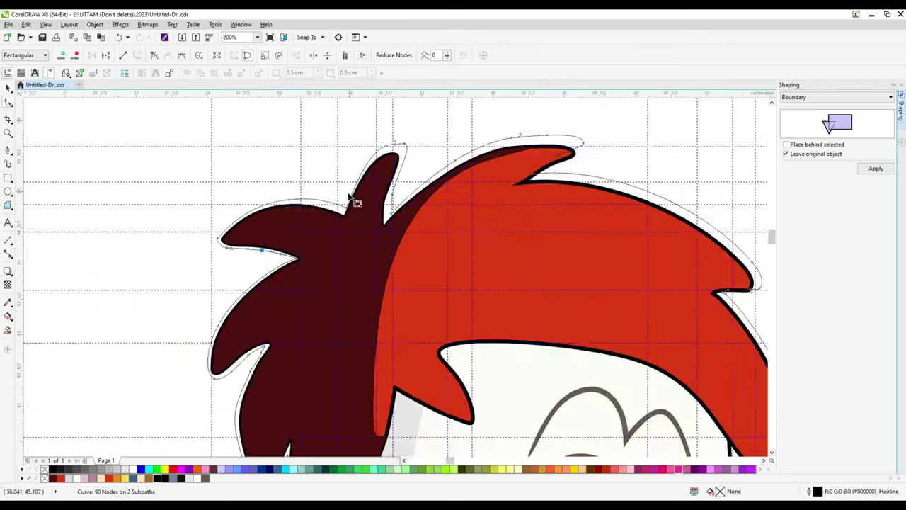
Adjust the outer contour's nodes around the upright dark hair tuft and the notch beside it.
double_click(287, 209)
scroll(287, 209, down, 1)
scroll(236, 228, up, 1)
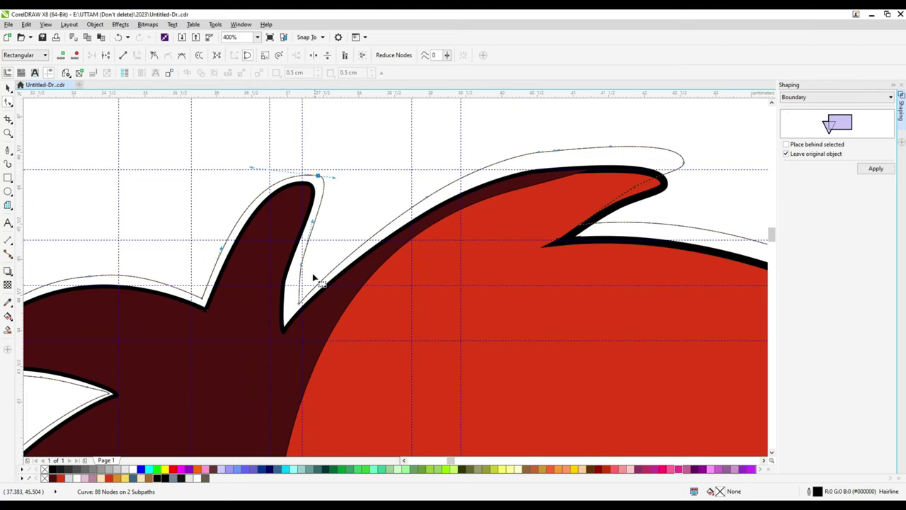
scroll(314, 278, up, 1)
click(293, 255)
scroll(293, 255, down, 1)
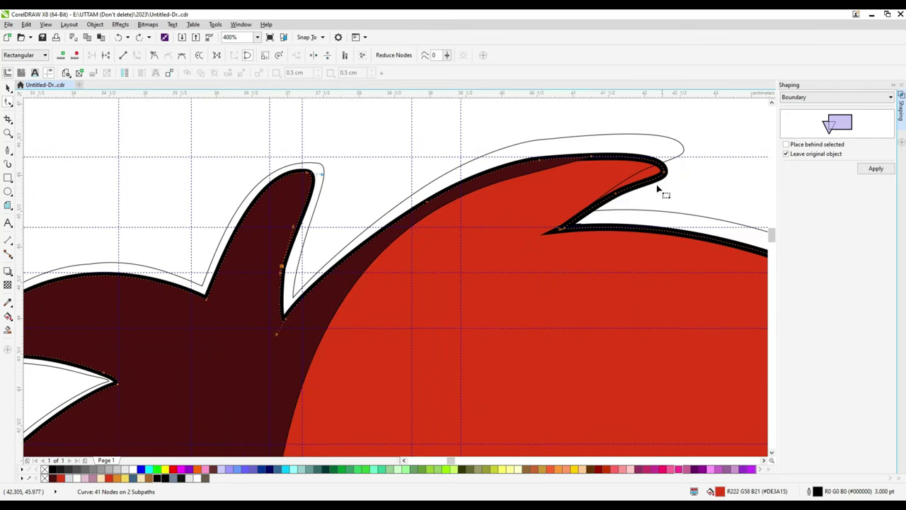
Reshape the outer contour around the pointed red tip at the top of the hair, moving its notch node outside the hair.
click(681, 155)
click(580, 223)
scroll(581, 222, up, 2)
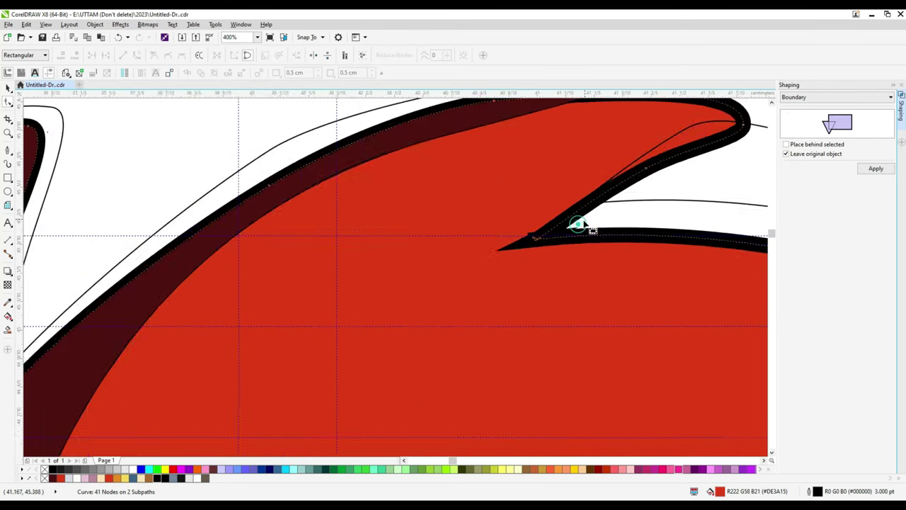
scroll(593, 244, down, 1)
drag(556, 233, 540, 247)
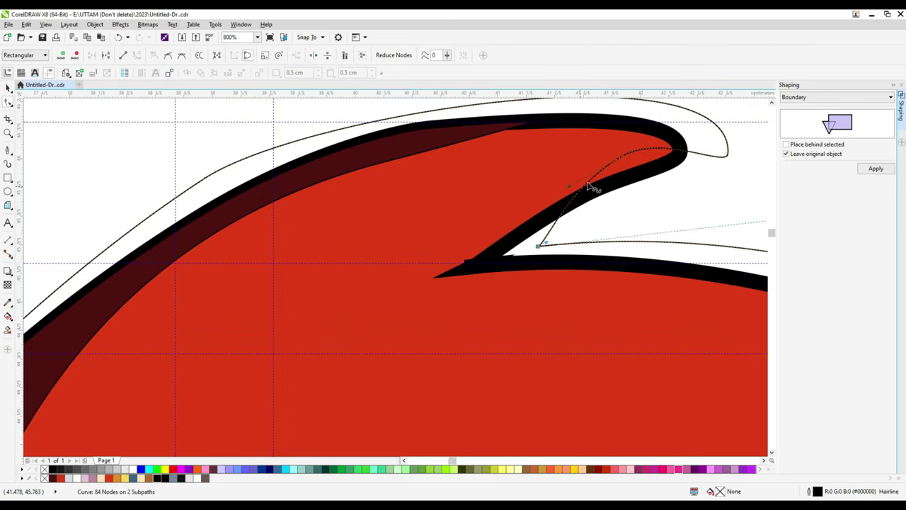
drag(639, 198, 698, 151)
Reshape the outer contour around the right-hand red hair tip and smooth the long curve leading to it.
scroll(622, 330, right, 3)
click(552, 359)
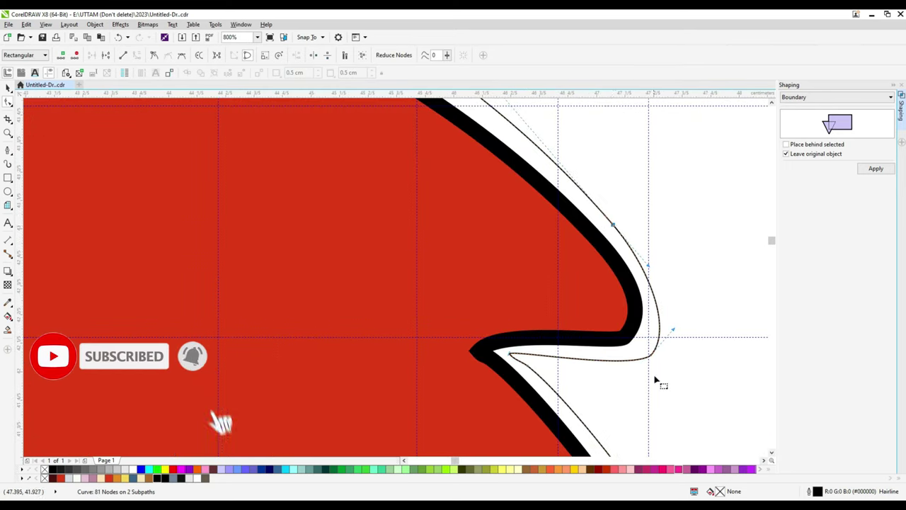
click(639, 335)
click(644, 356)
scroll(623, 325, down, 2)
scroll(592, 295, up, 3)
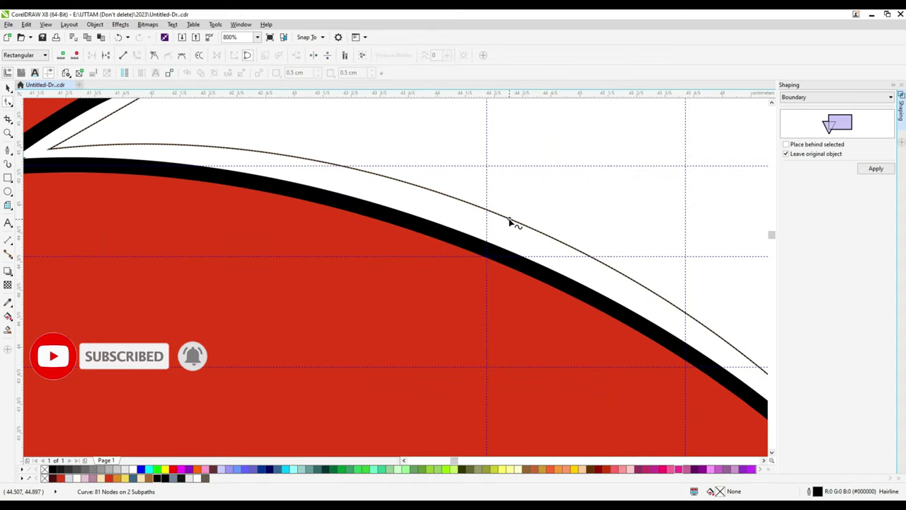
Refine the outer contour around the lowest red hair lock beside the forehead.
scroll(511, 222, down, 4)
scroll(621, 400, up, 2)
scroll(559, 322, up, 2)
scroll(587, 293, down, 3)
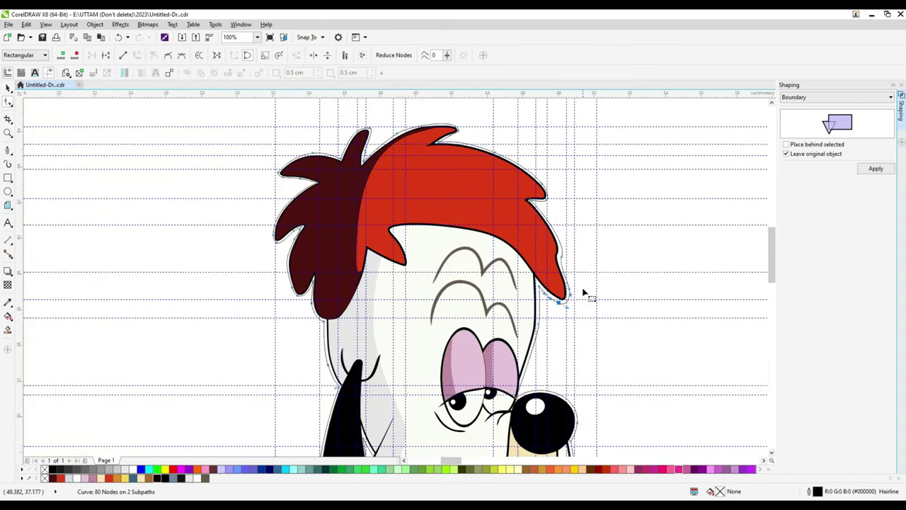
scroll(368, 151, up, 2)
scroll(621, 253, down, 4)
Reshape the red hair's lower edge into one smooth arc across the forehead.
scroll(621, 254, up, 3)
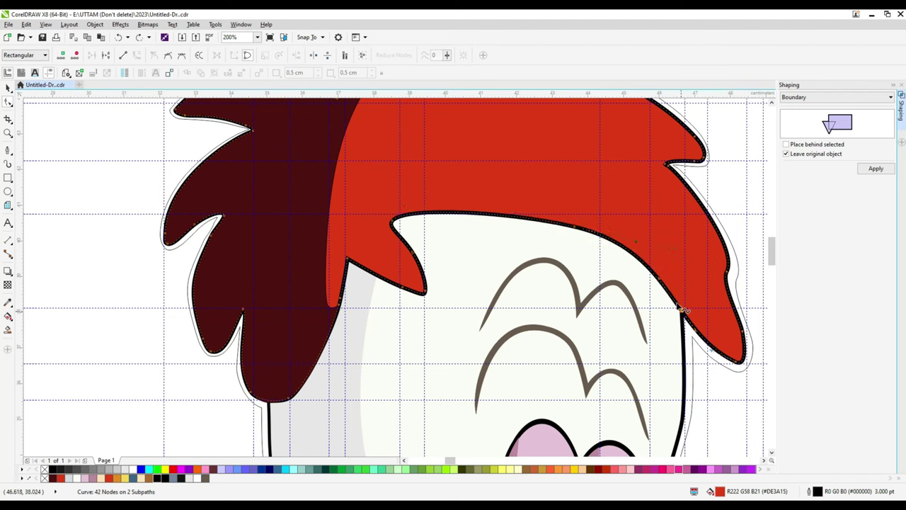
click(453, 197)
click(439, 205)
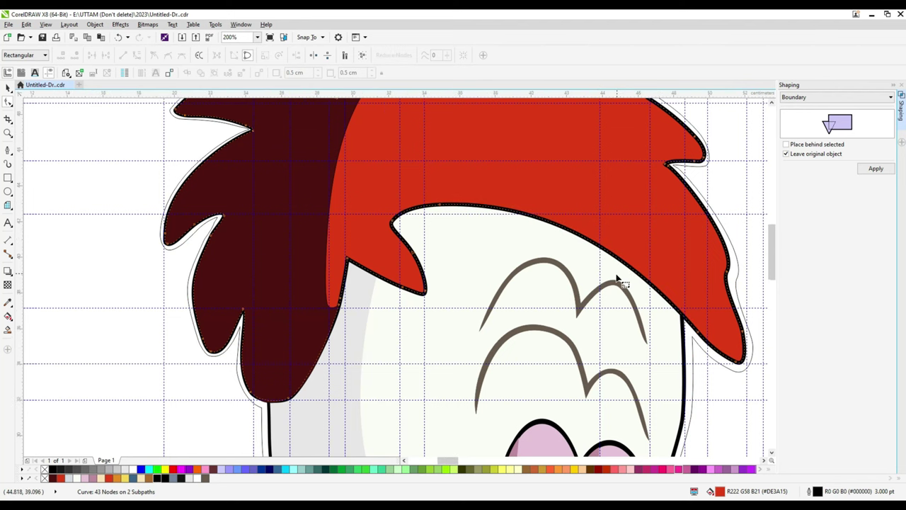
Remove the outer contour's outline and fill it with solid black behind the dog.
scroll(601, 298, down, 3)
scroll(534, 255, up, 1)
click(732, 218)
key(space)
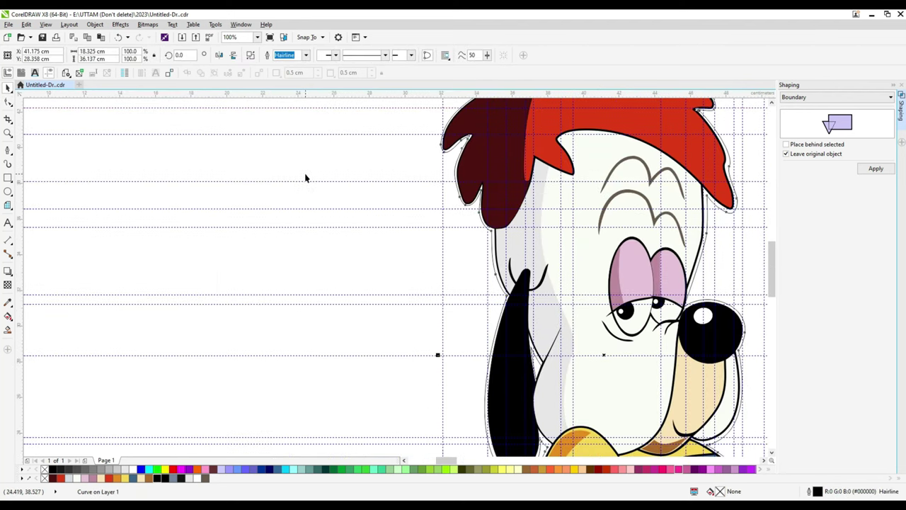
scroll(377, 339, down, 3)
right_click(44, 469)
scroll(377, 338, up, 4)
scroll(378, 338, down, 2)
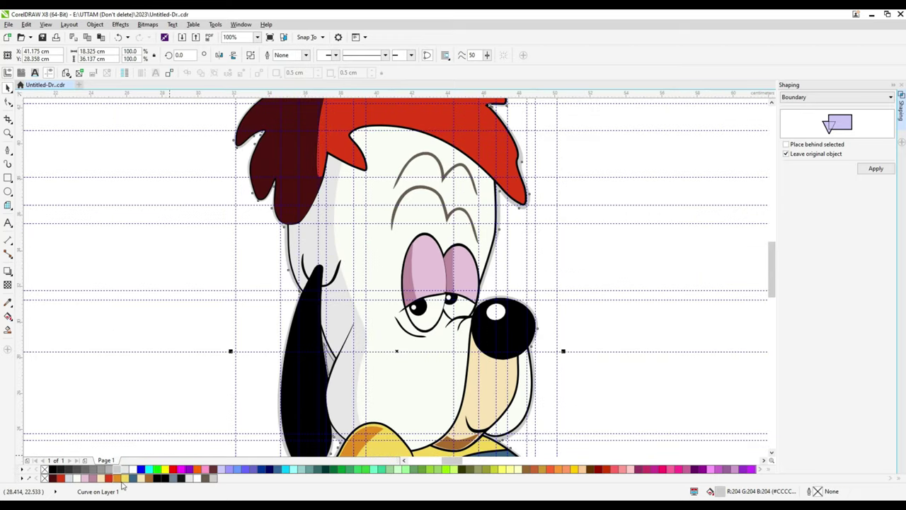
scroll(377, 338, down, 2)
scroll(251, 348, up, 4)
Fill the gap between the black ear and the cheek as a separate shape, trim with it, and delete the shape.
key(shift+s)
click(337, 298)
key(space)
drag(337, 298, 359, 290)
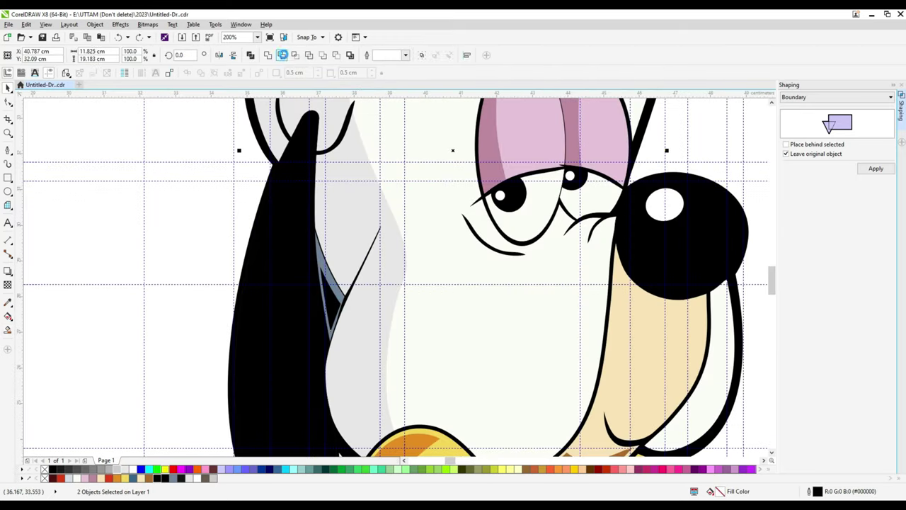
key(Delete)
key(Escape)
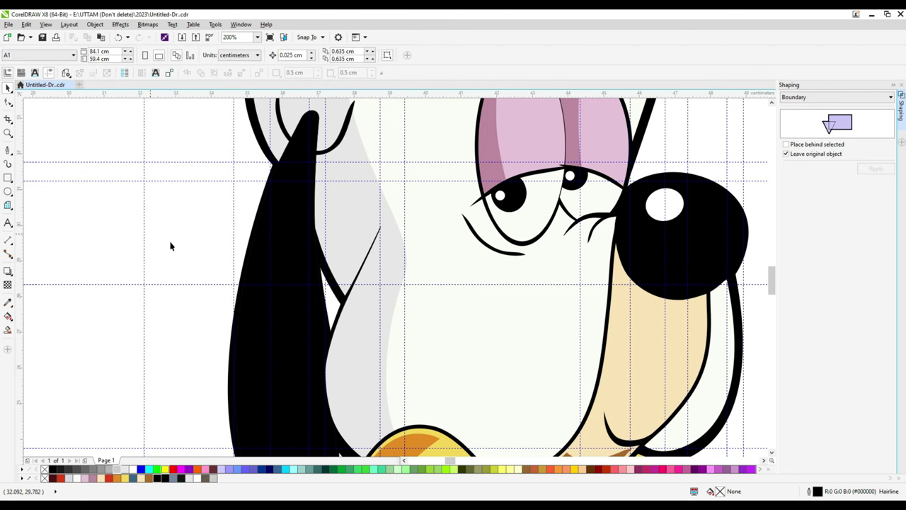
Reshape the upper end of the black cheek crease beside the ear so the line is thicker towards its tip.
scroll(425, 326, down, 3)
scroll(489, 358, up, 1)
scroll(438, 240, down, 1)
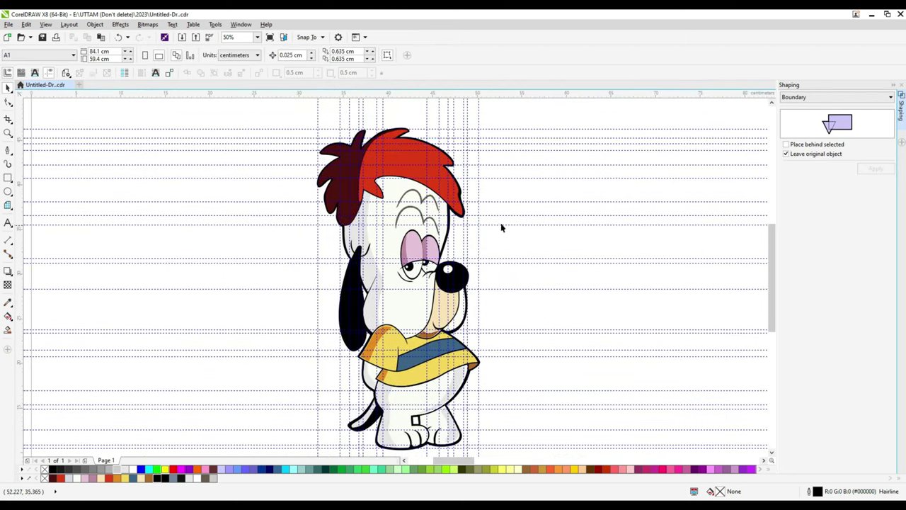
scroll(358, 297, up, 2)
key(F10)
click(404, 269)
scroll(434, 208, up, 2)
scroll(446, 191, up, 1)
drag(477, 172, 453, 178)
scroll(394, 354, down, 1)
drag(418, 334, 417, 334)
scroll(488, 233, down, 1)
scroll(487, 226, up, 1)
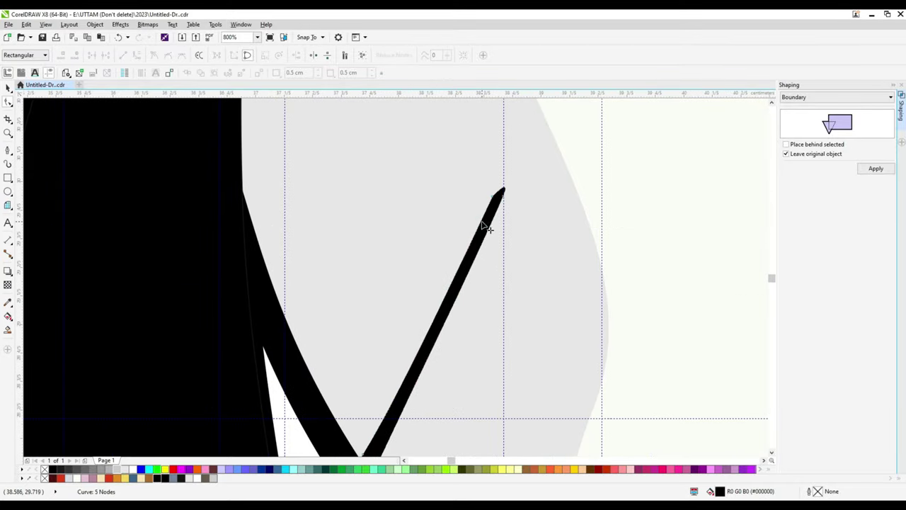
scroll(425, 198, down, 2)
scroll(396, 198, up, 1)
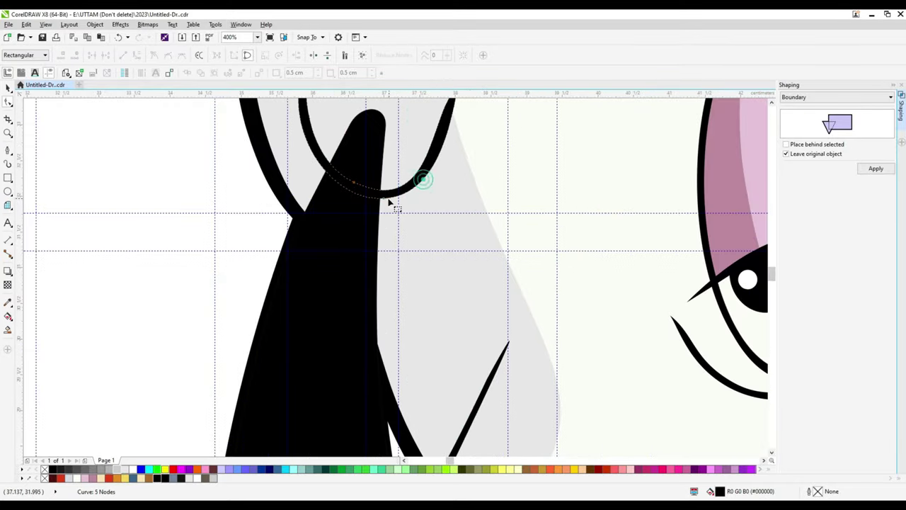
click(435, 226)
scroll(460, 233, down, 2)
click(8, 87)
scroll(339, 234, down, 2)
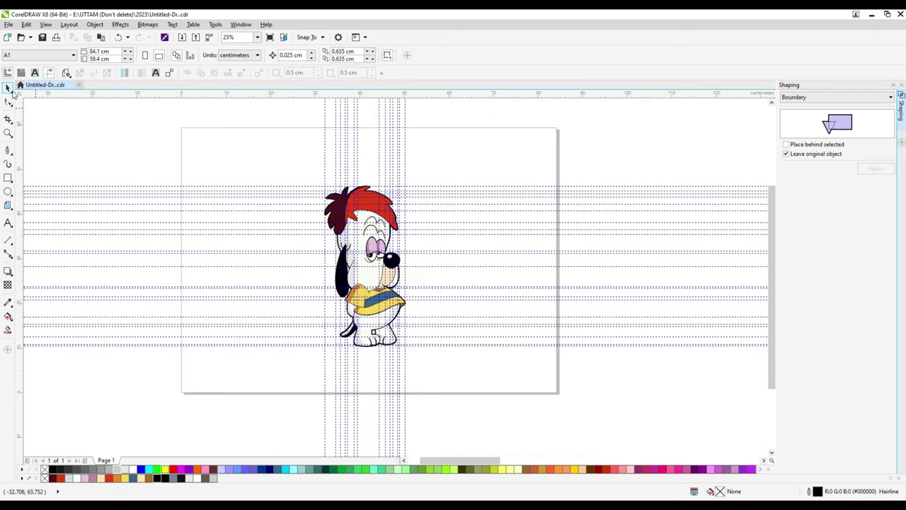
Inspect the tail's outline curve and its nodes.
scroll(340, 234, up, 1)
click(383, 446)
scroll(357, 427, up, 1)
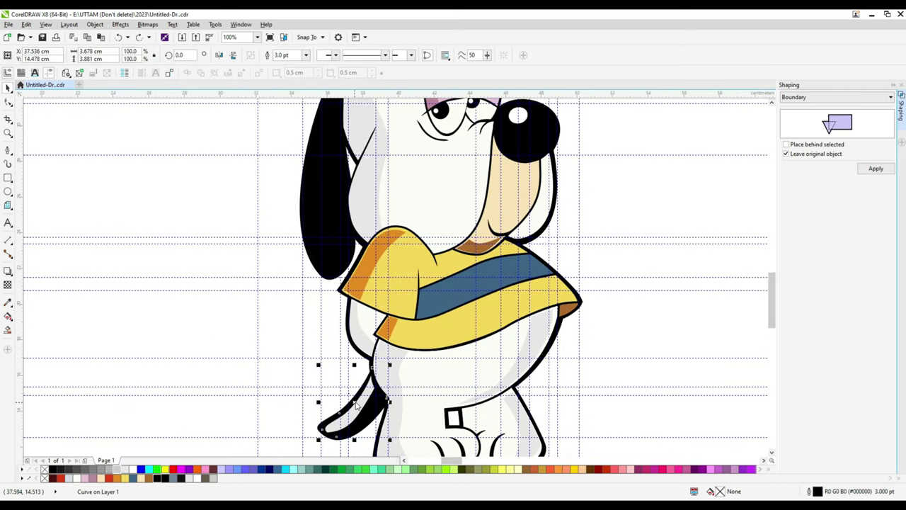
right_click(356, 401)
mouse_move(376, 295)
click(521, 368)
click(347, 417)
click(517, 281)
click(319, 401)
click(440, 287)
scroll(422, 259, down, 1)
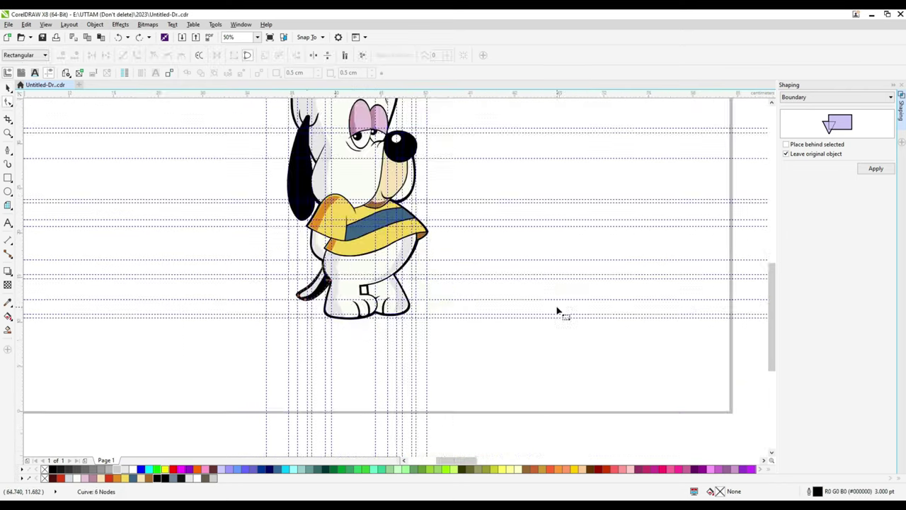
scroll(298, 312, up, 2)
Fill the tail's outline curve with white, keeping its black outline.
click(347, 271)
click(8, 86)
scroll(320, 172, up, 1)
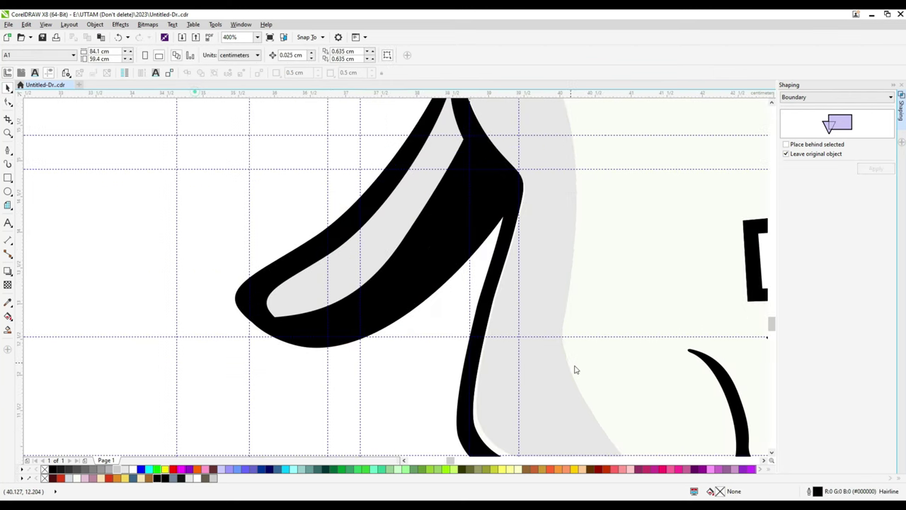
click(330, 261)
click(199, 479)
scroll(354, 337, down, 3)
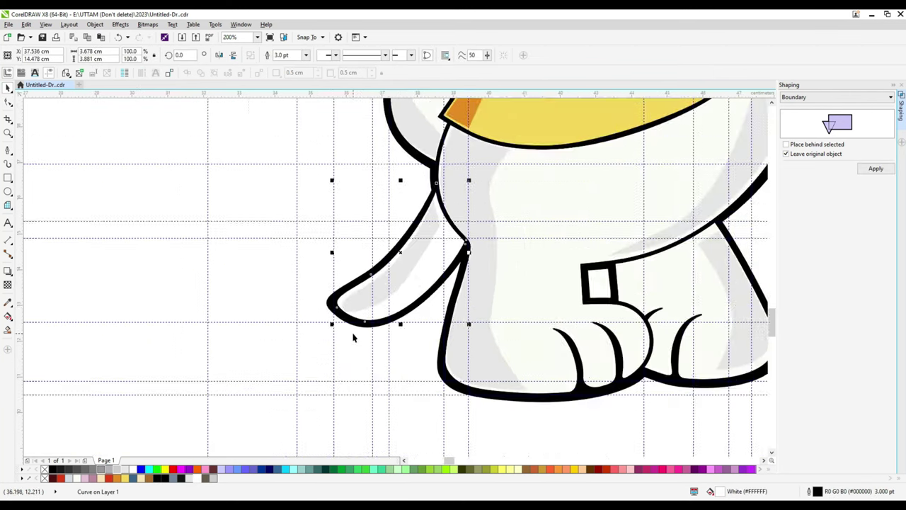
key(Escape)
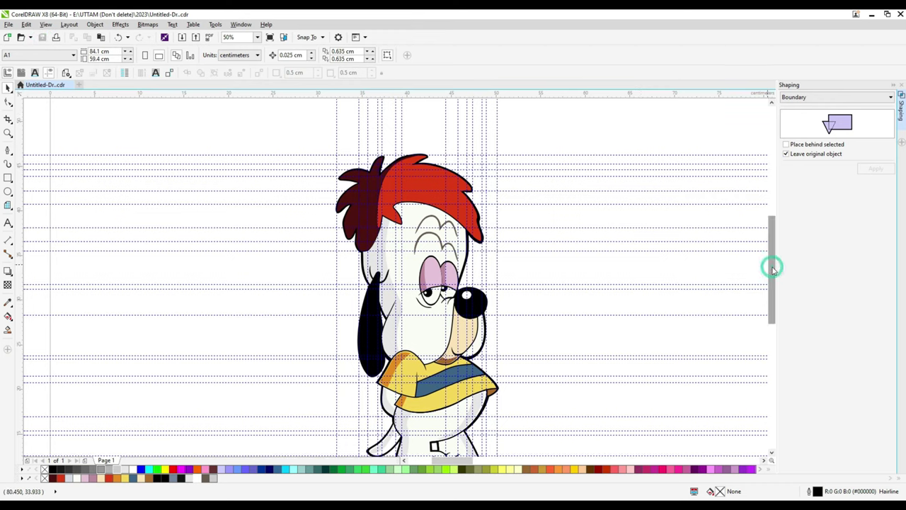
drag(770, 265, 773, 278)
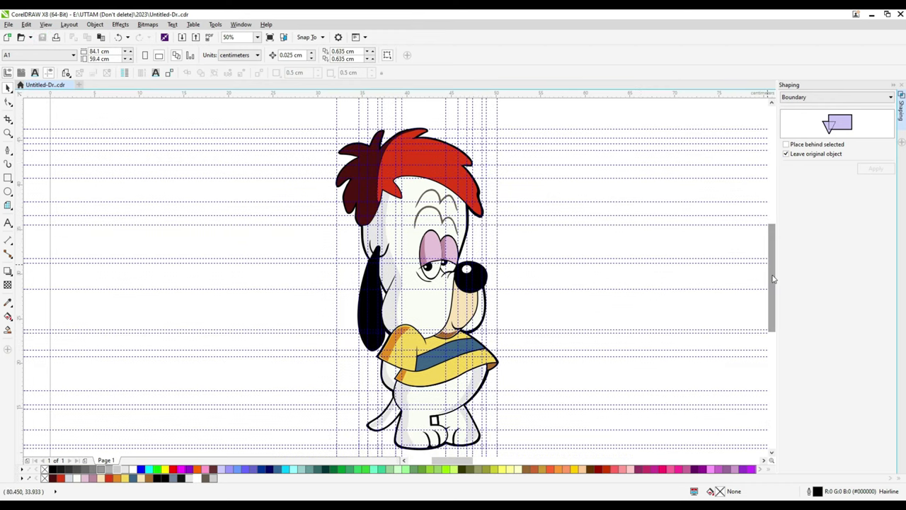
click(8, 103)
click(468, 248)
scroll(474, 263, up, 2)
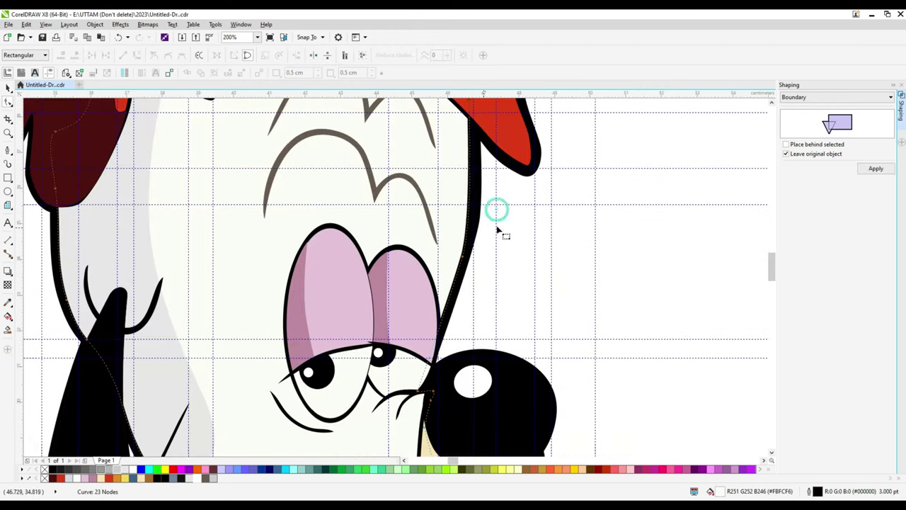
scroll(497, 230, down, 3)
Select the whole dog and place a copy of it far to the side, at X about 683 cm.
key(space)
key(ctrl+a)
scroll(574, 281, down, 1)
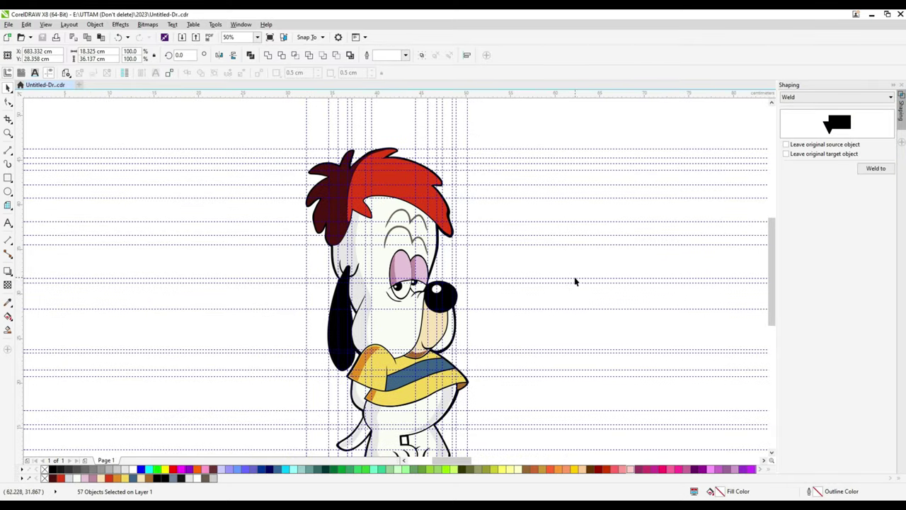
scroll(310, 274, down, 1)
scroll(296, 287, up, 1)
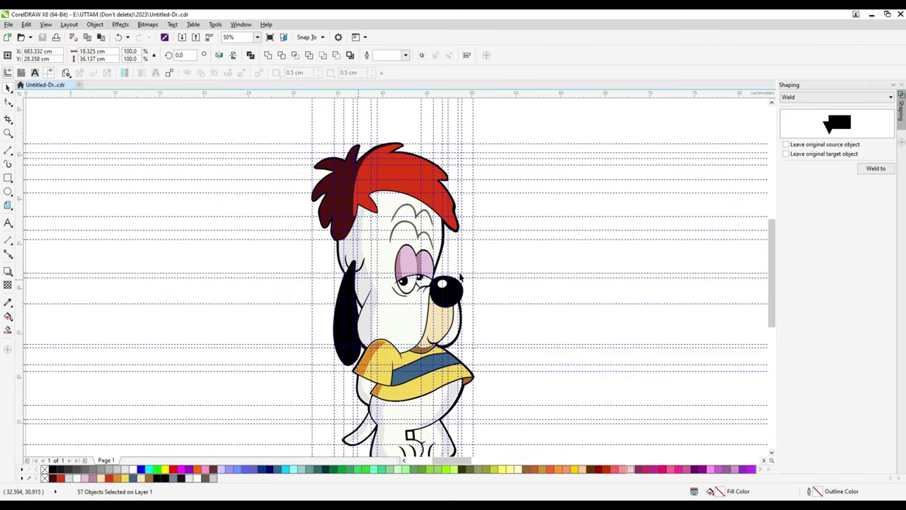
drag(770, 278, 770, 300)
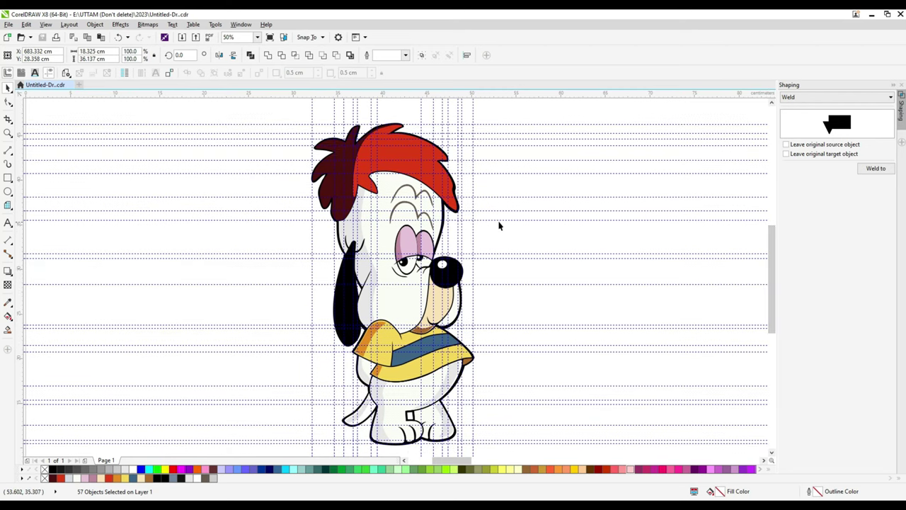
Convert the black outer contour behind the dog to a 300 dpi RGB bitmap with a 9-pixel Gaussian blur.
key(ctrl+l)
key(alt+b)
key(v)
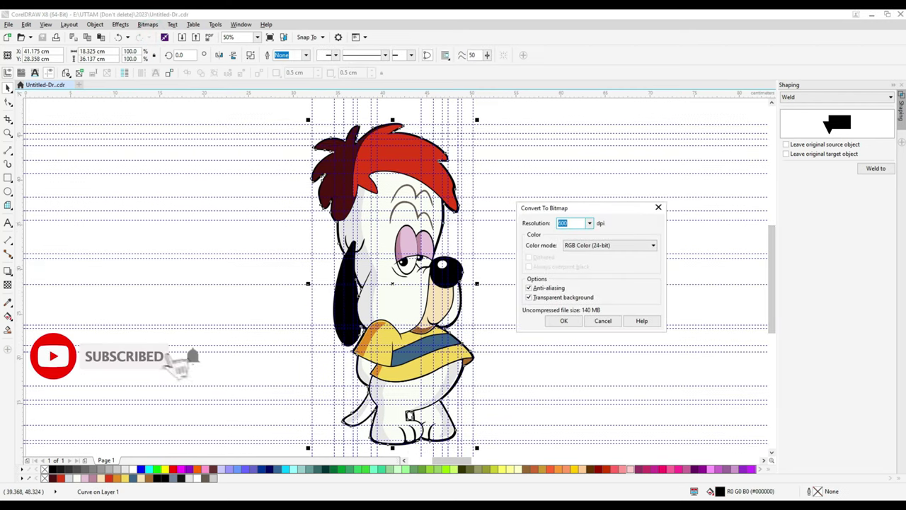
key(Return)
key(alt+b)
key(b)
key(g)
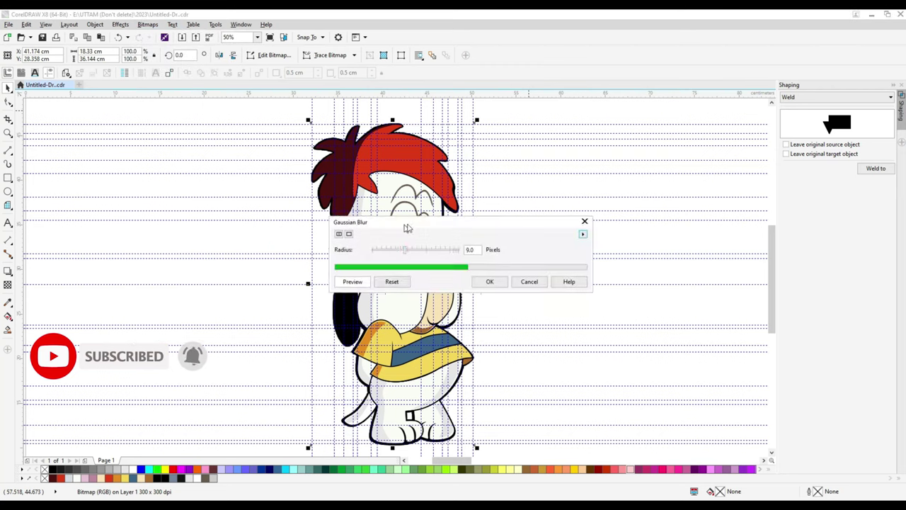
drag(407, 227, 561, 232)
click(641, 286)
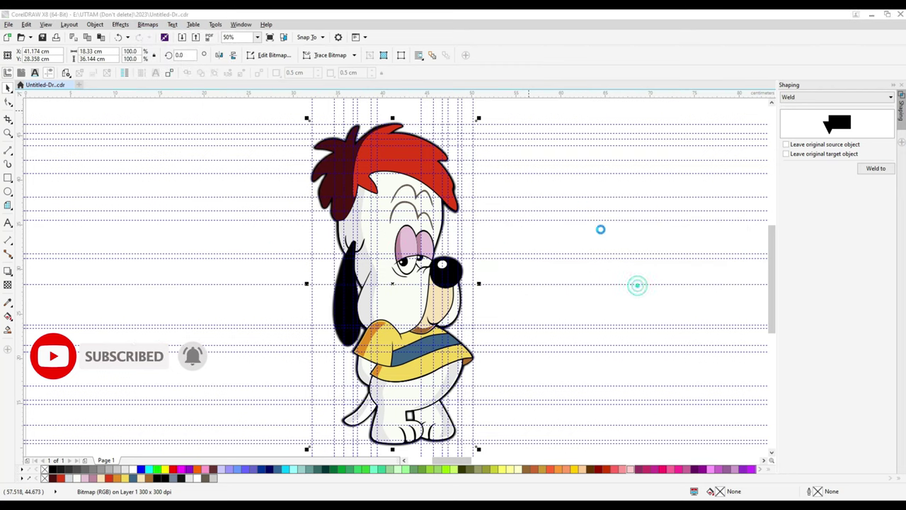
click(576, 191)
Convert the black shape behind both eyes to a 300 dpi bitmap and soften it with a Gaussian blur.
scroll(415, 242, up, 3)
click(415, 243)
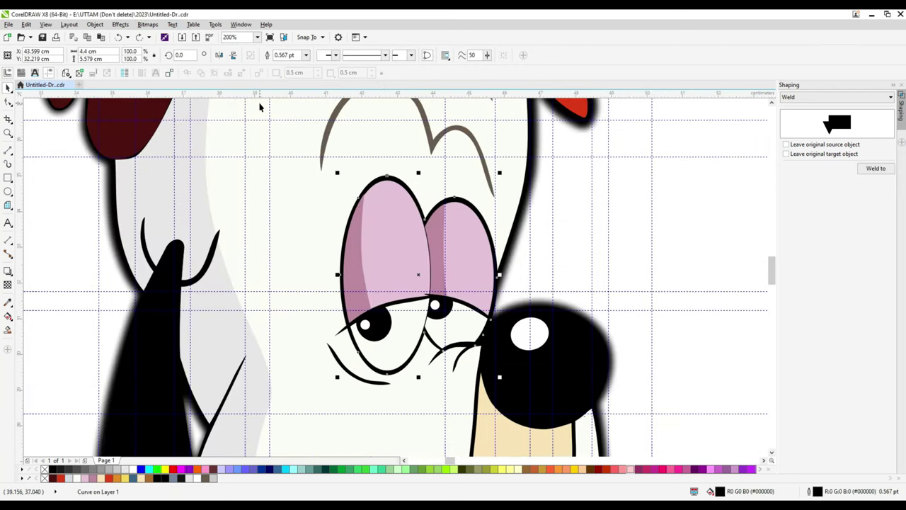
click(147, 24)
click(170, 34)
click(425, 308)
click(147, 25)
mouse_move(157, 229)
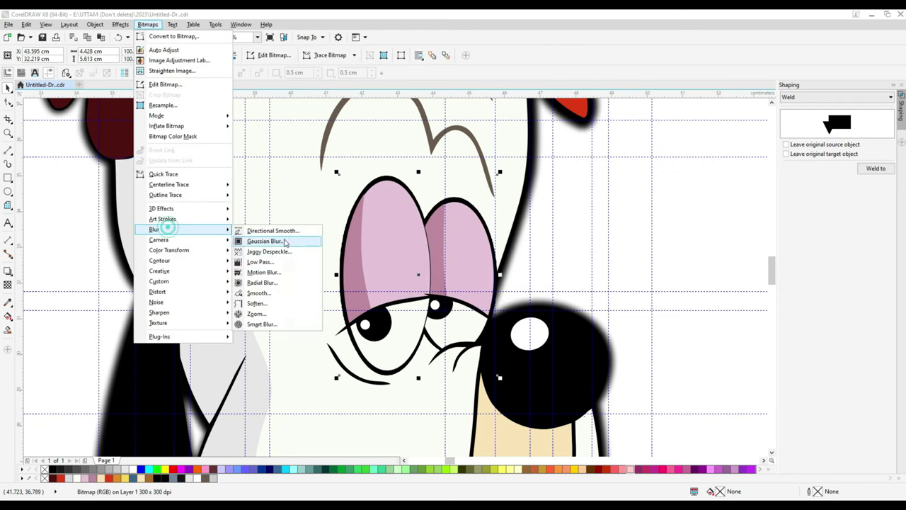
click(269, 239)
click(382, 252)
click(482, 282)
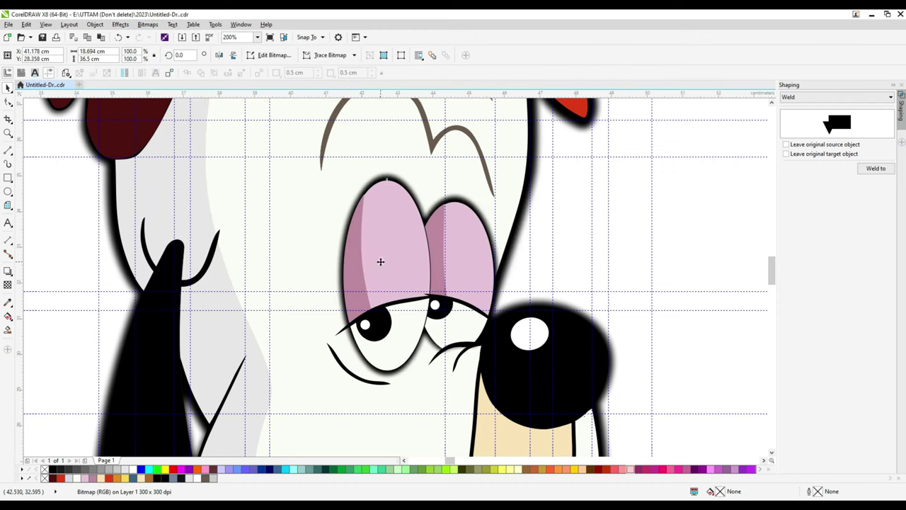
Try to convert the shapes of the eye nearest the nose to a 1000 dpi bitmap, and undo the conversion.
click(342, 329)
click(147, 24)
click(192, 34)
key(Return)
click(437, 317)
shift+click(439, 321)
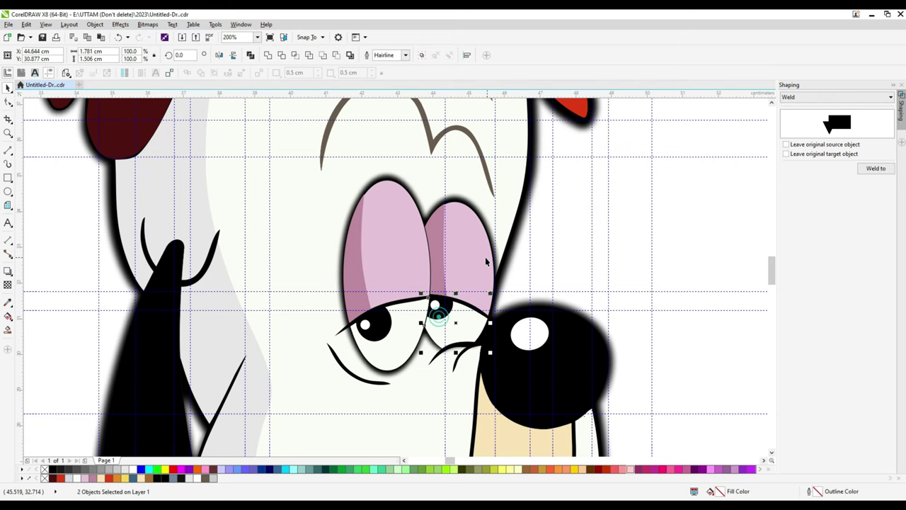
scroll(478, 298, up, 4)
shift+click(469, 306)
scroll(469, 306, down, 4)
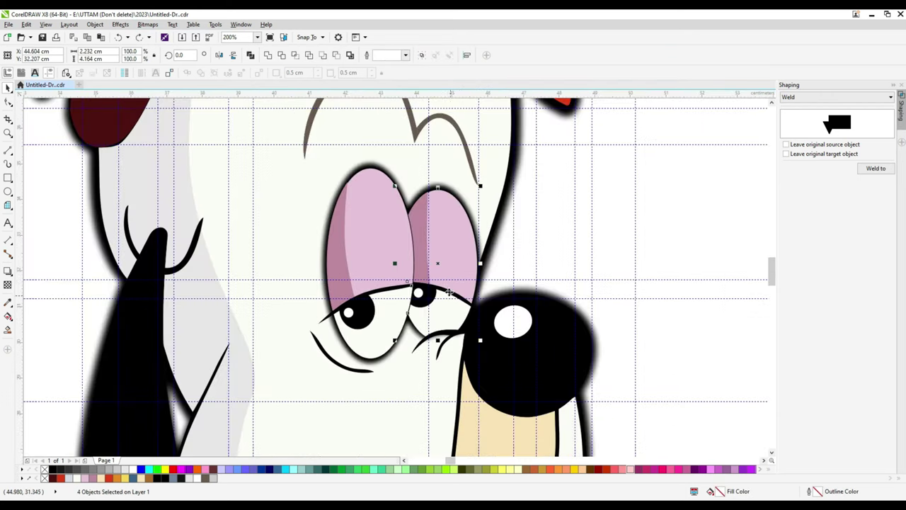
click(163, 37)
text(1000)
key(Return)
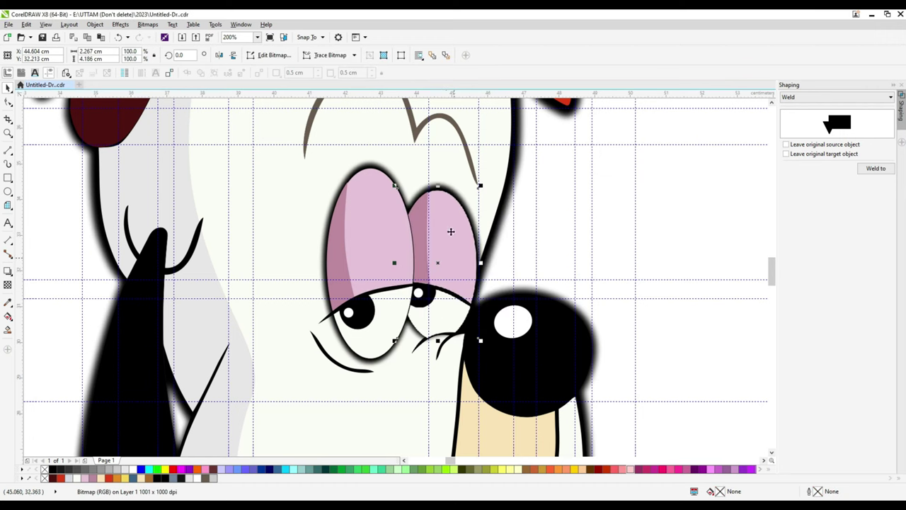
key(ctrl+z)
Convert the dark pink eyelid shadow of the eye nearest the nose to a 300 dpi bitmap and apply a Gaussian blur.
key(alt+b)
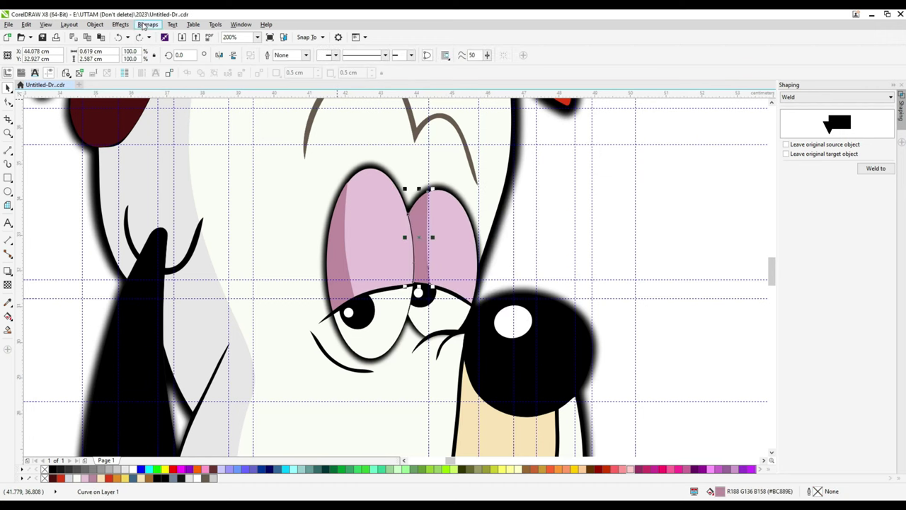
key(Return)
key(Return)
key(alt+b)
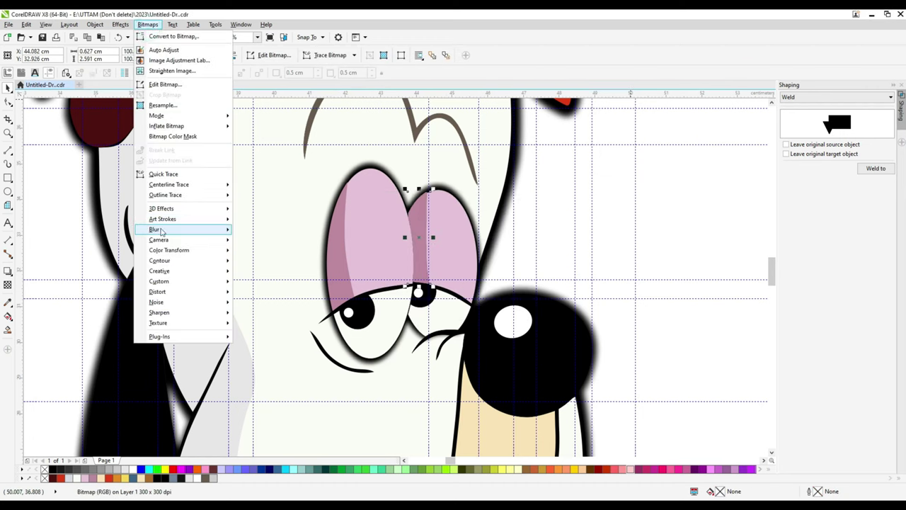
click(264, 245)
drag(380, 228, 560, 229)
click(662, 287)
Stretch the blurred eyelid shadow to about 2.99 cm high and group the left eye's parts in front of it.
scroll(397, 290, up, 1)
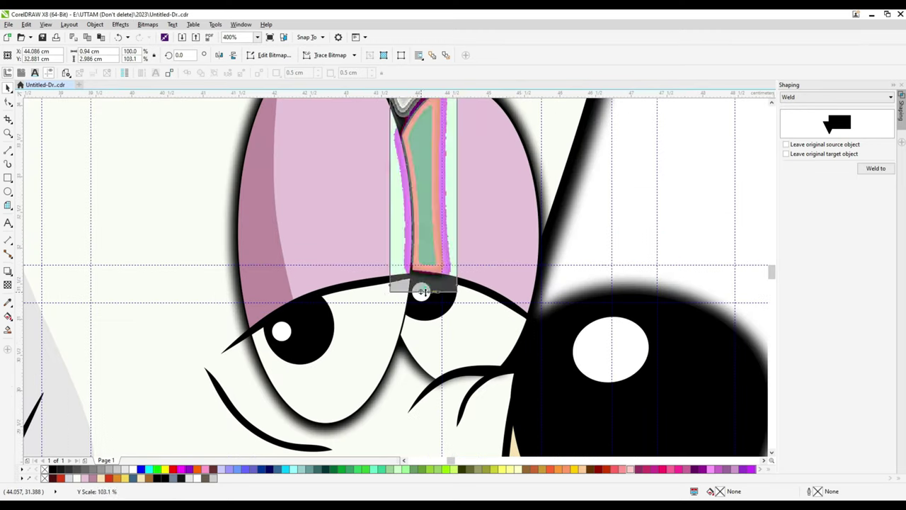
scroll(396, 290, down, 1)
click(402, 291)
click(397, 274)
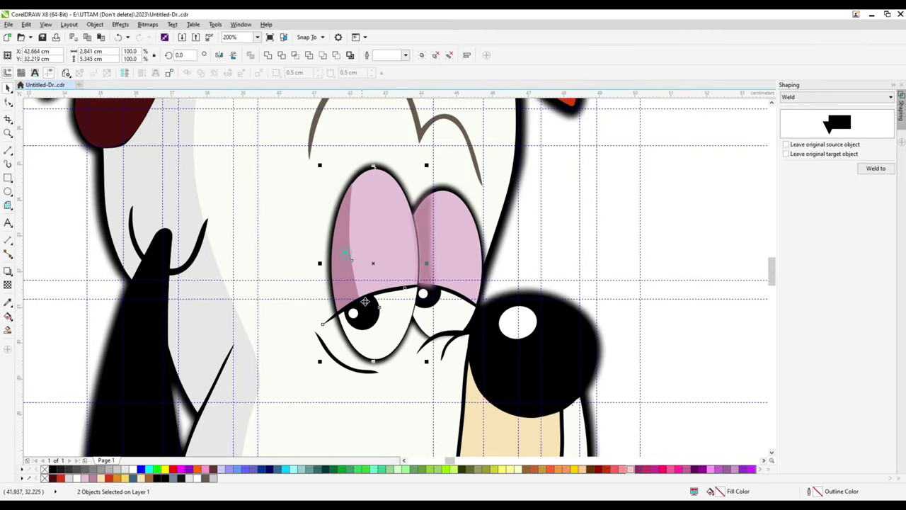
click(559, 201)
scroll(450, 290, up, 1)
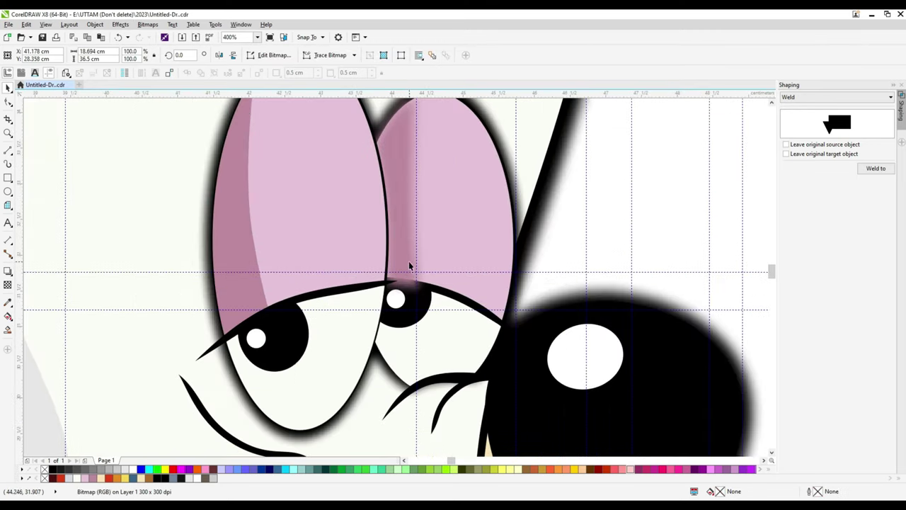
Move the blurred shadow of the eye nearest the nose behind that eye's upper lid line and pupil.
right_click(404, 257)
mouse_move(427, 403)
click(562, 457)
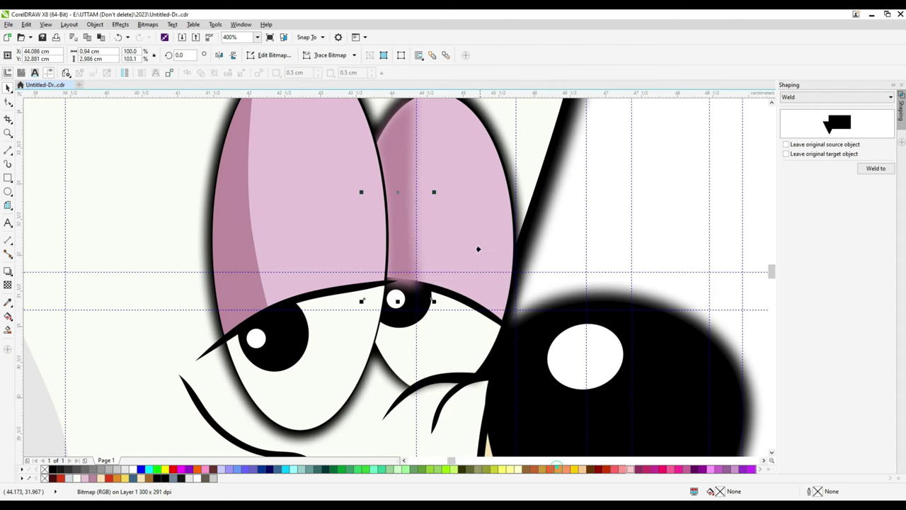
scroll(554, 255, down, 1)
Convert the left eyelid's dark pink shadow to a 300 dpi RGB bitmap and apply a 7.8-pixel Gaussian blur.
click(344, 243)
click(147, 24)
click(174, 36)
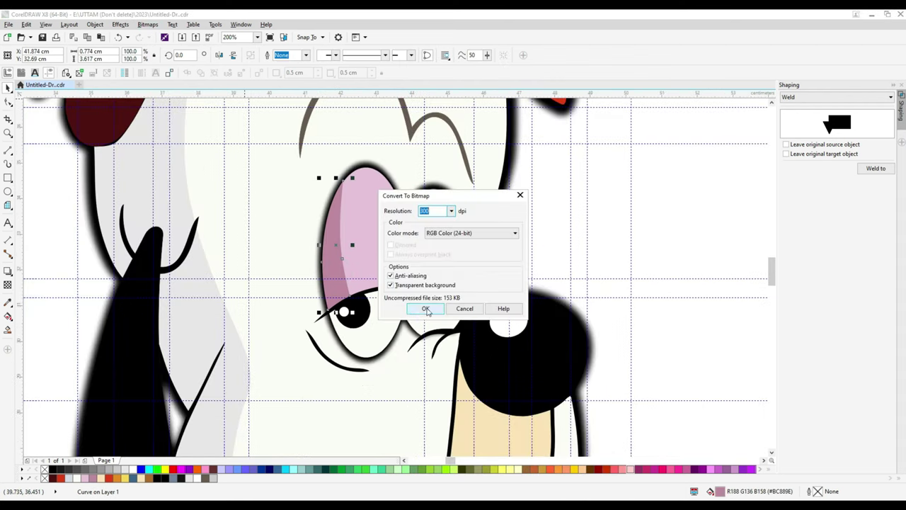
click(427, 307)
click(147, 24)
mouse_move(163, 228)
click(255, 230)
drag(396, 247, 451, 247)
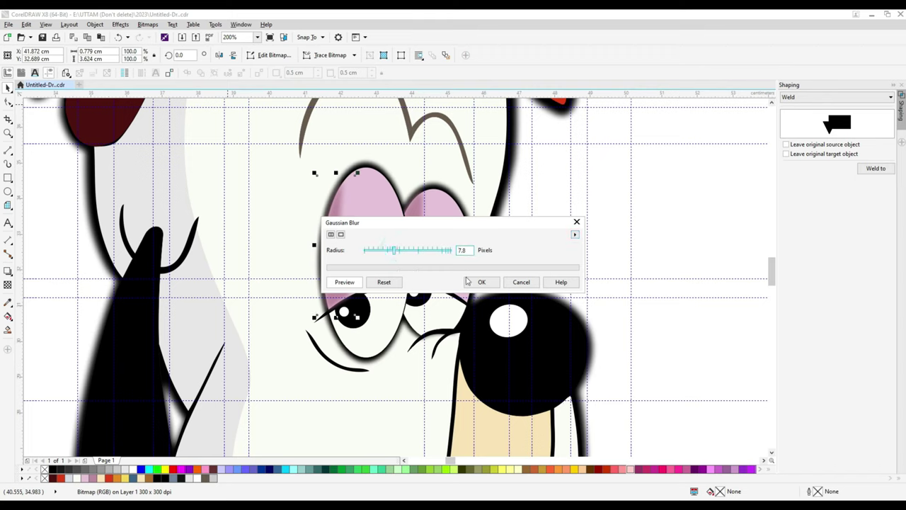
click(482, 281)
Ungroup the left eye's parts so its upper lid line, pupil and highlight can be reordered separately.
scroll(348, 338, up, 1)
scroll(344, 312, up, 1)
click(382, 357)
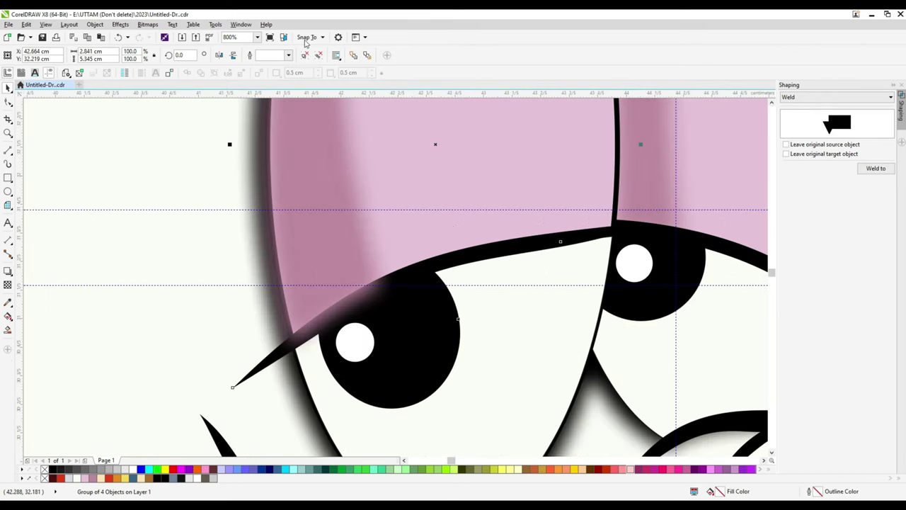
ctrl+click(354, 352)
shift+click(454, 268)
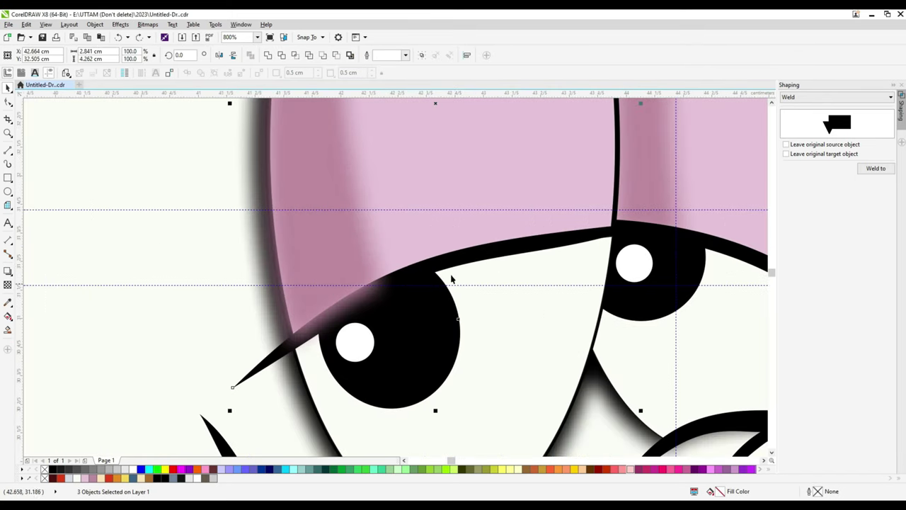
click(499, 321)
scroll(360, 353, down, 1)
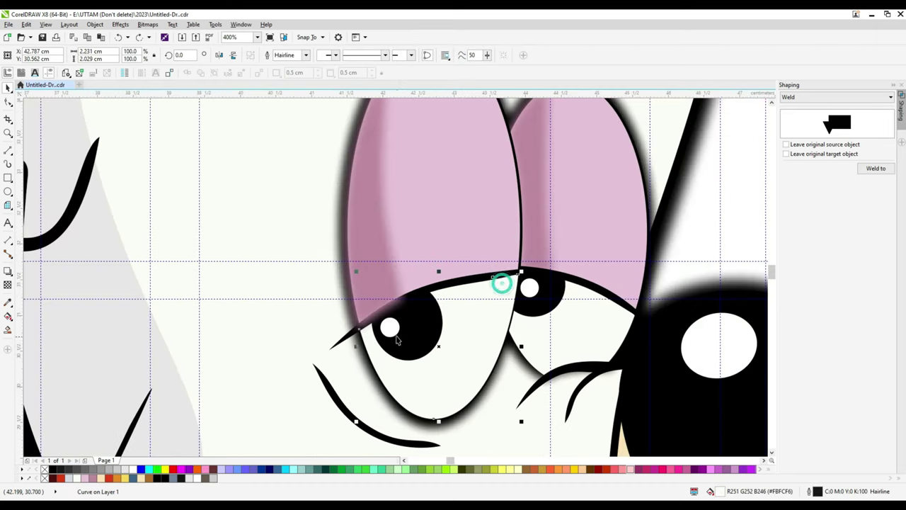
Bring the left eye's upper lid line, pupil and highlight in front of the blurred eyelid shadow.
scroll(396, 341, down, 1)
click(459, 371)
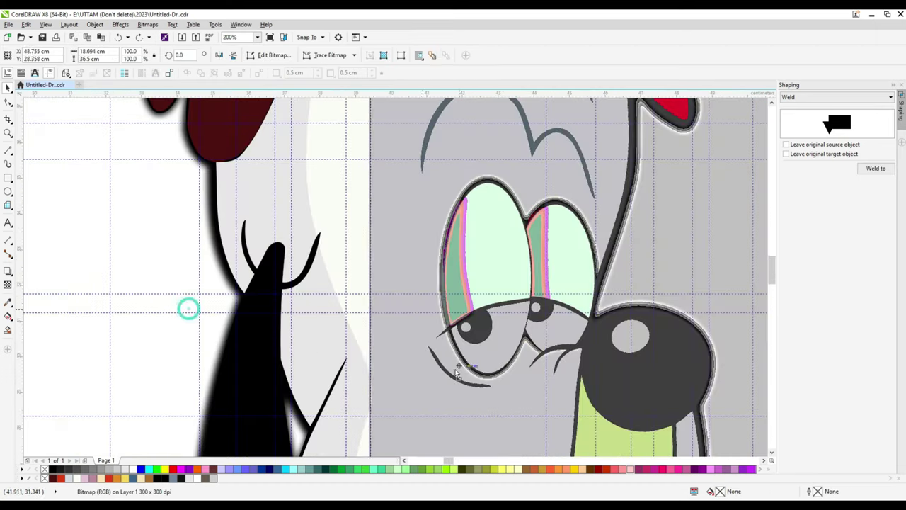
click(473, 327)
scroll(482, 319, up, 1)
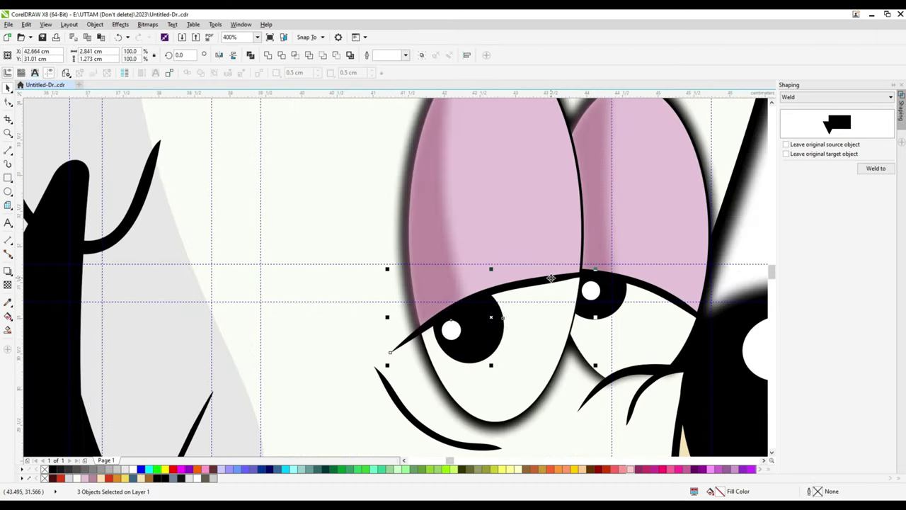
scroll(550, 278, down, 1)
click(574, 198)
scroll(655, 263, down, 1)
scroll(524, 228, up, 2)
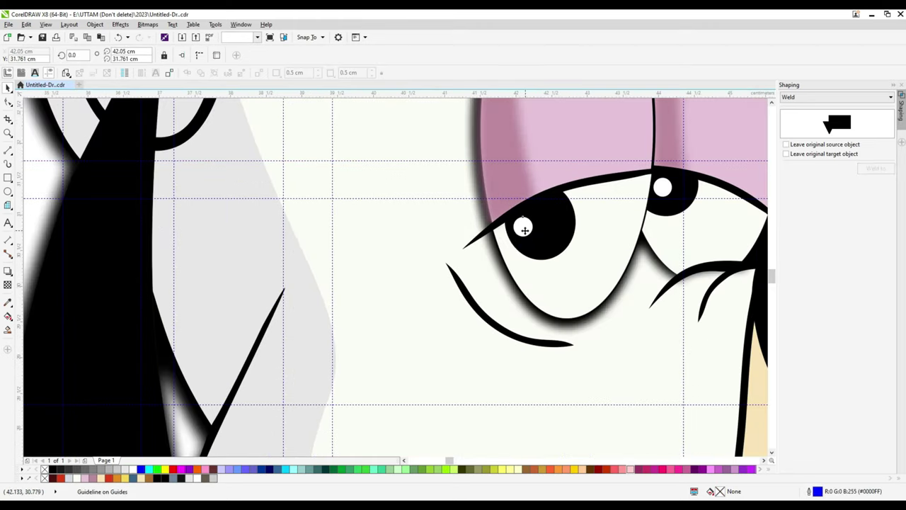
Convert the left pupil's white highlight to a 600 dpi RGB bitmap and apply an 8-pixel Gaussian blur.
click(523, 228)
click(148, 24)
click(163, 35)
click(425, 308)
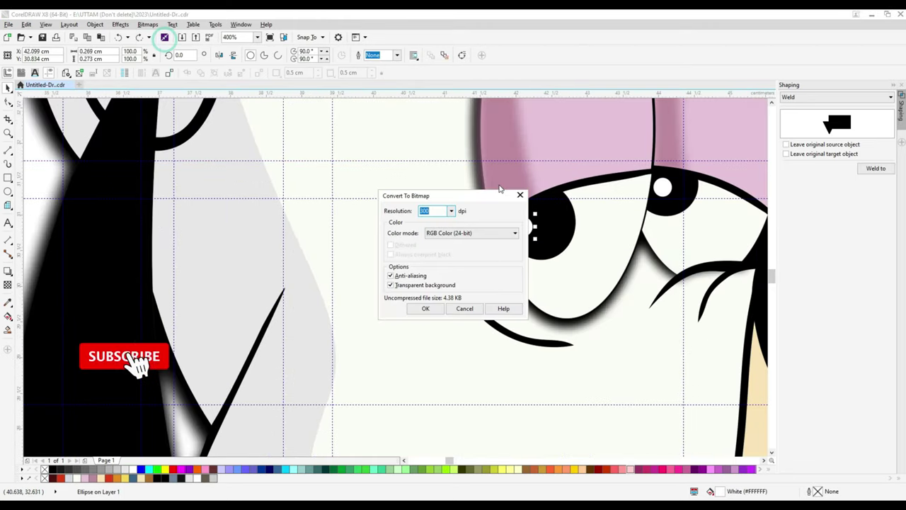
click(426, 308)
click(147, 25)
mouse_move(177, 228)
click(268, 249)
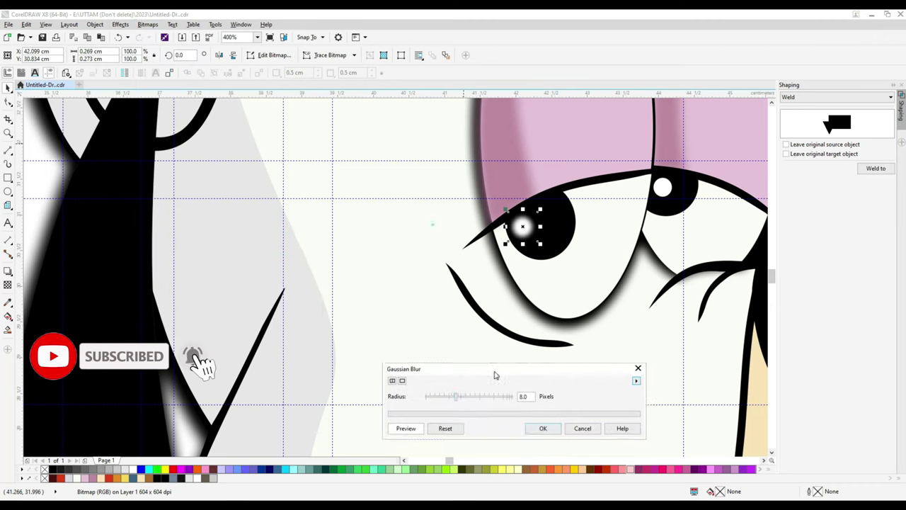
drag(495, 375, 472, 336)
click(522, 389)
Convert the white highlight of the pupil nearest the nose to a 600 dpi RGB bitmap with transparent background.
click(662, 187)
click(147, 24)
click(162, 36)
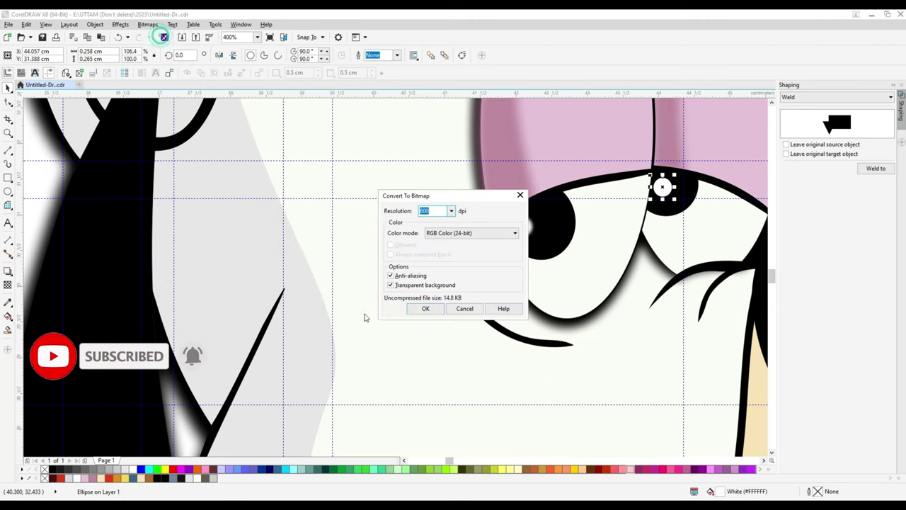
click(426, 308)
click(147, 24)
mouse_move(177, 228)
click(272, 263)
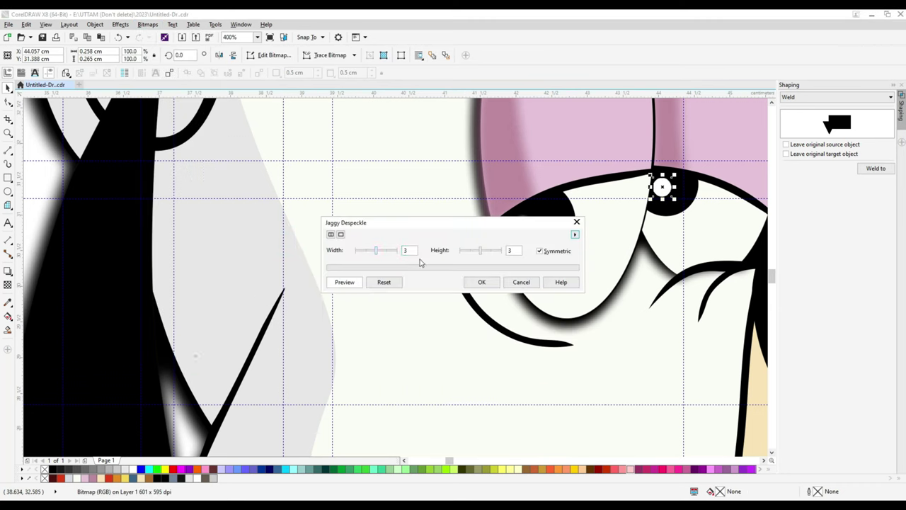
click(521, 282)
Apply a Gaussian blur to the bitmap highlight of the pupil nearest the nose.
click(147, 24)
click(269, 249)
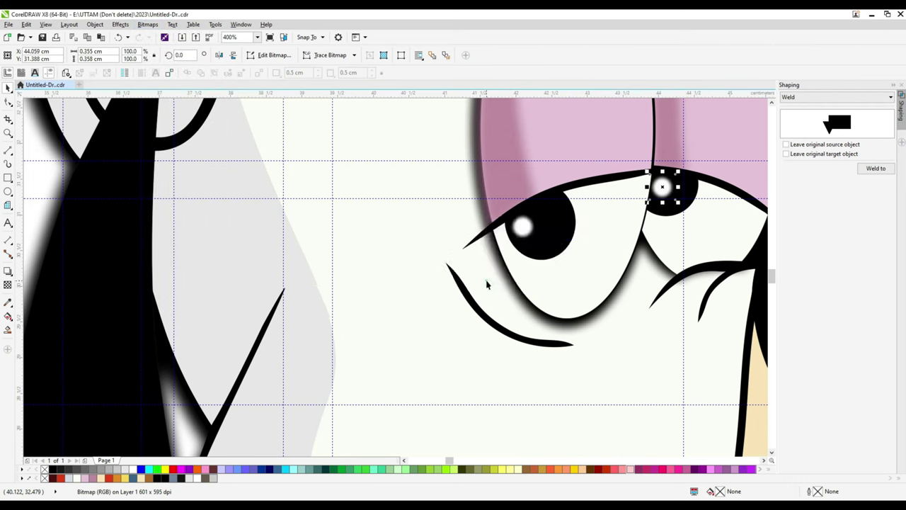
click(483, 282)
Convert the white highlight on the nose to a 600 dpi RGB bitmap and apply a 9-pixel Gaussian blur.
scroll(710, 176, down, 3)
scroll(586, 215, up, 3)
click(587, 215)
click(147, 24)
click(163, 35)
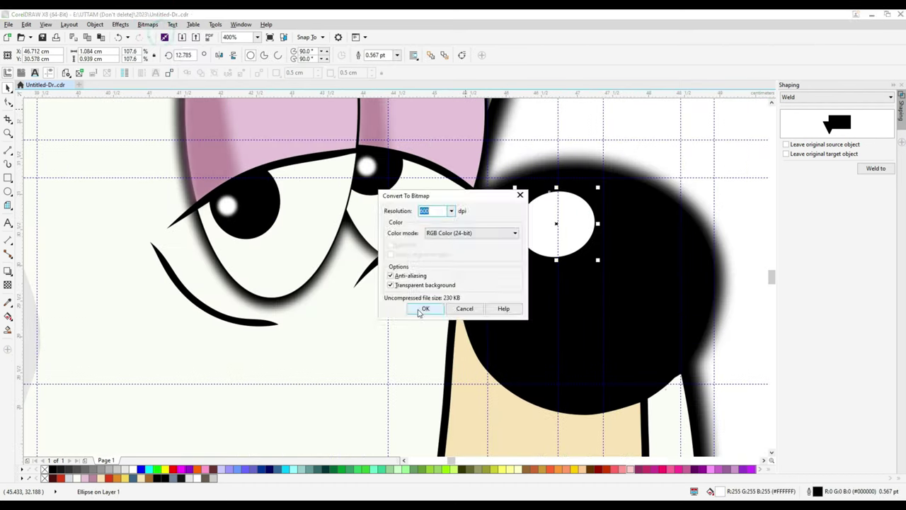
click(423, 309)
click(147, 24)
mouse_move(177, 229)
click(269, 242)
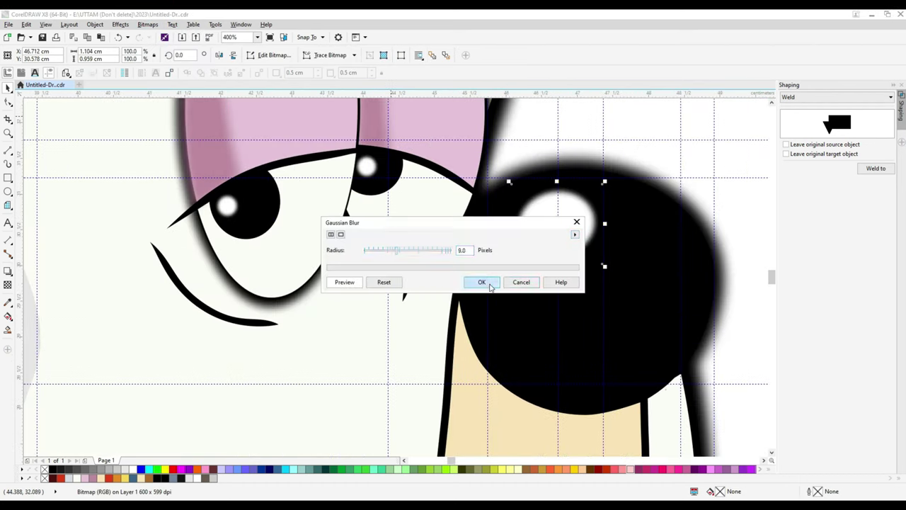
click(482, 282)
Convert the brown shadow below the muzzle to a 600 dpi RGB bitmap and apply a 39-pixel Gaussian blur.
scroll(613, 175, down, 3)
scroll(485, 276, up, 3)
click(485, 272)
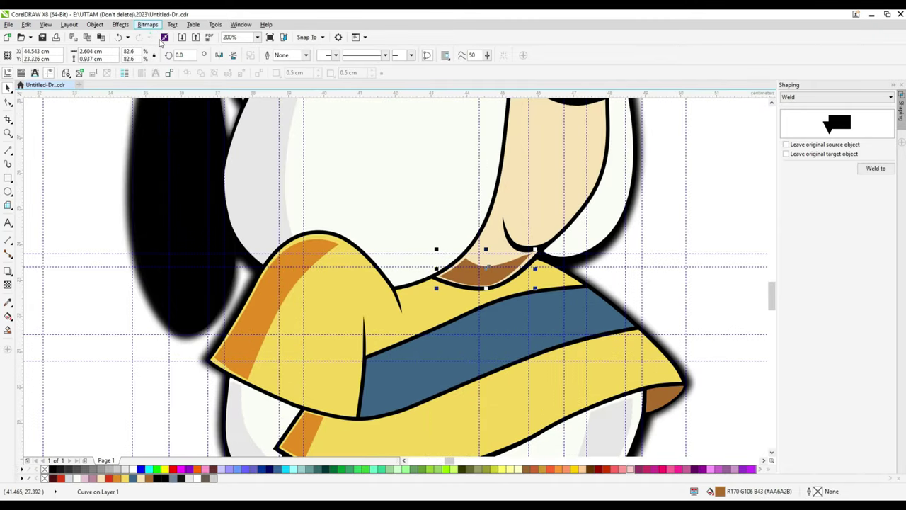
click(164, 37)
click(422, 309)
click(147, 24)
mouse_move(178, 232)
click(269, 242)
click(526, 336)
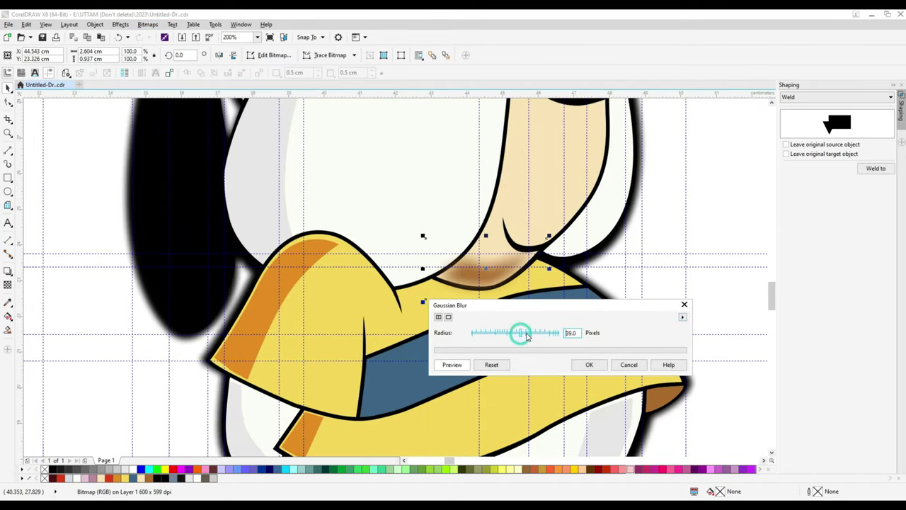
click(589, 364)
Convert the orange shadow on the yellow sleeve to a 600 dpi RGB bitmap and apply a 39-pixel Gaussian blur.
scroll(580, 362, down, 3)
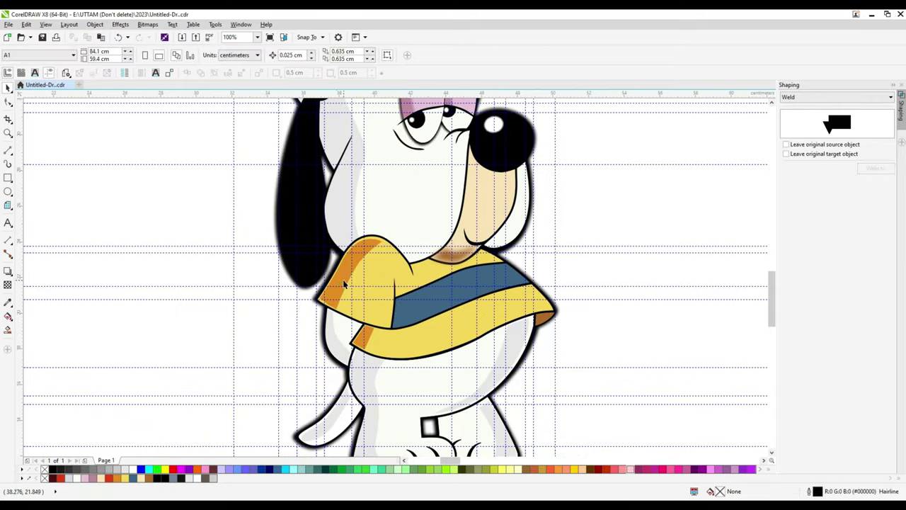
click(147, 24)
click(323, 117)
click(147, 24)
mouse_move(178, 229)
click(269, 241)
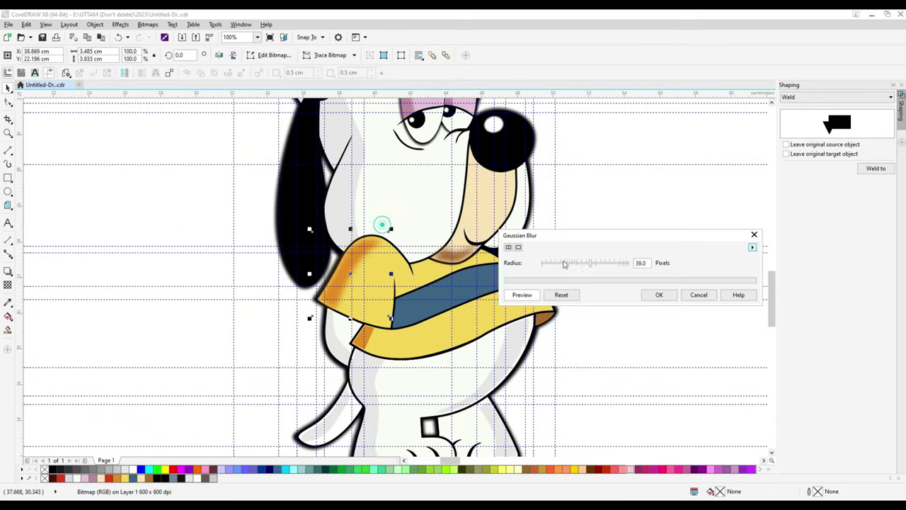
click(659, 294)
Convert the small orange shadow at the shirt's lower left corner to a 600 dpi RGB bitmap and Gaussian-blur it.
click(361, 338)
scroll(365, 343, up, 3)
click(164, 37)
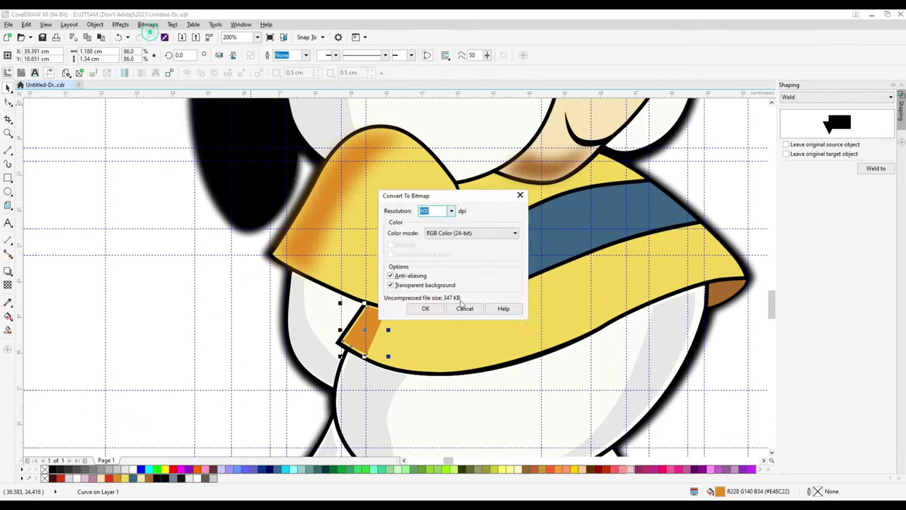
click(423, 309)
click(147, 24)
mouse_move(177, 228)
click(269, 242)
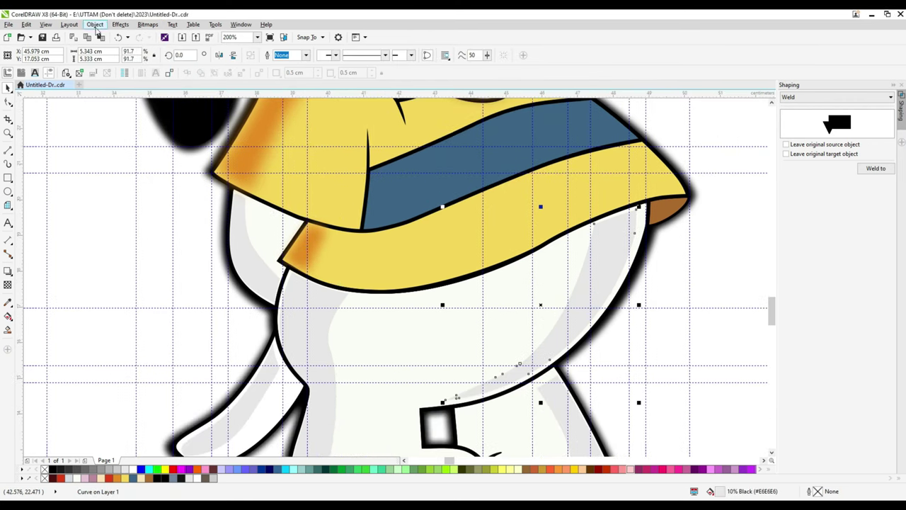
Convert the grey shadow on the belly's right side to a 600 dpi RGB bitmap and apply a 34-pixel Gaussian blur.
click(147, 24)
click(170, 34)
click(427, 308)
click(147, 24)
mouse_move(177, 236)
click(283, 243)
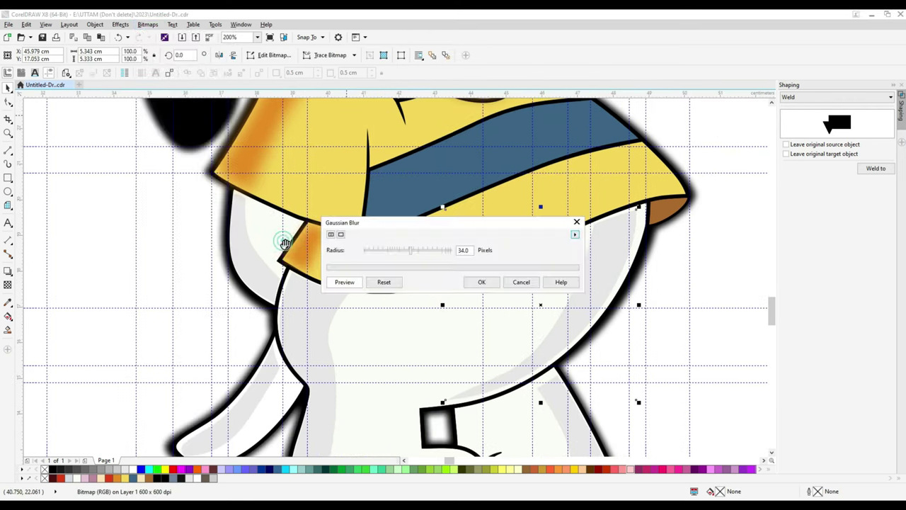
click(481, 282)
Convert the tail's grey shadow to a 600 dpi RGB bitmap and apply a 35-pixel Gaussian blur.
click(238, 421)
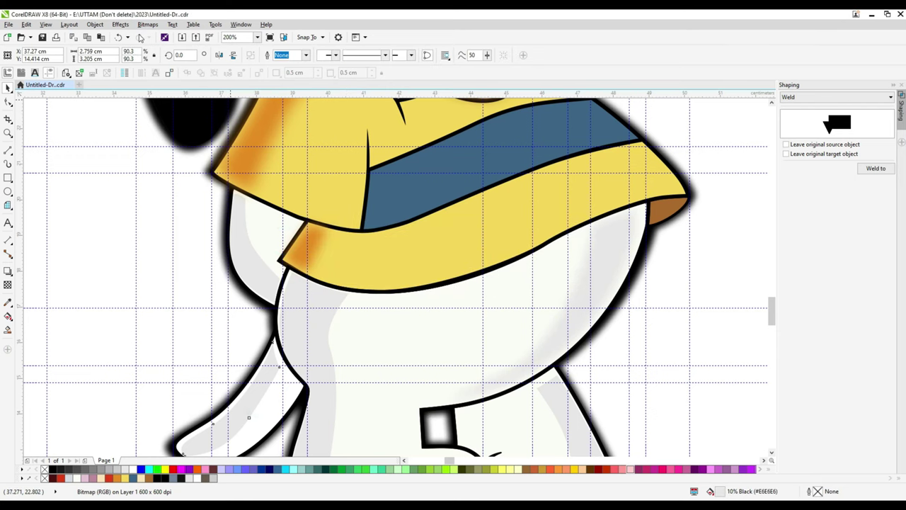
click(147, 24)
click(170, 35)
click(428, 309)
click(147, 24)
mouse_move(177, 229)
click(294, 242)
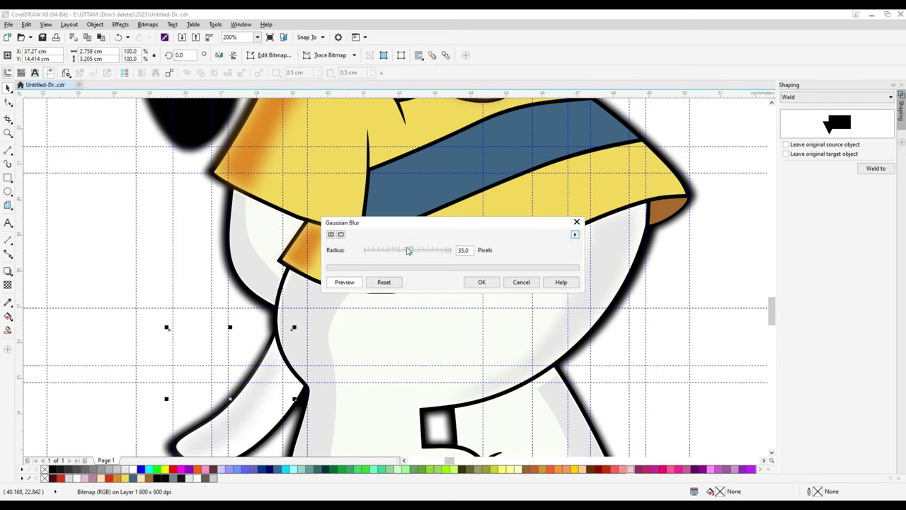
drag(408, 251, 447, 251)
click(481, 282)
Convert the grey shadow on the arm below the yellow sleeve to a 600 dpi RGB bitmap and apply a Gaussian blur.
click(239, 233)
click(147, 25)
click(170, 35)
click(428, 308)
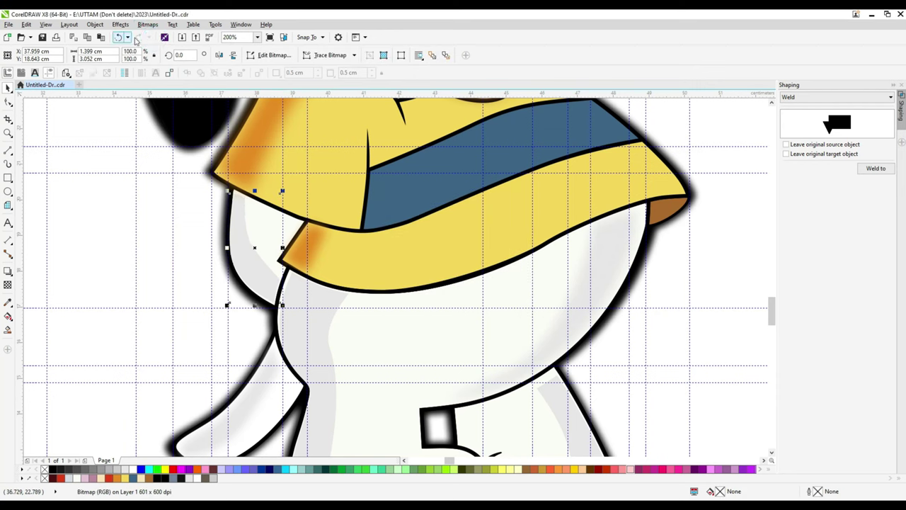
click(148, 24)
mouse_move(177, 228)
click(294, 242)
drag(379, 251, 447, 250)
click(481, 281)
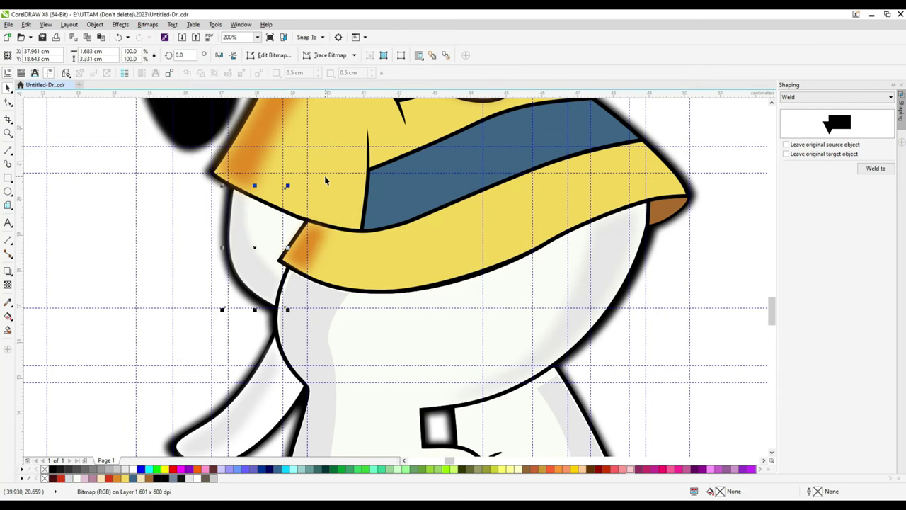
Convert the grey shadow along the body's left side and leg to a 600 dpi RGB bitmap with a 39-pixel Gaussian blur.
click(331, 296)
click(147, 24)
click(170, 35)
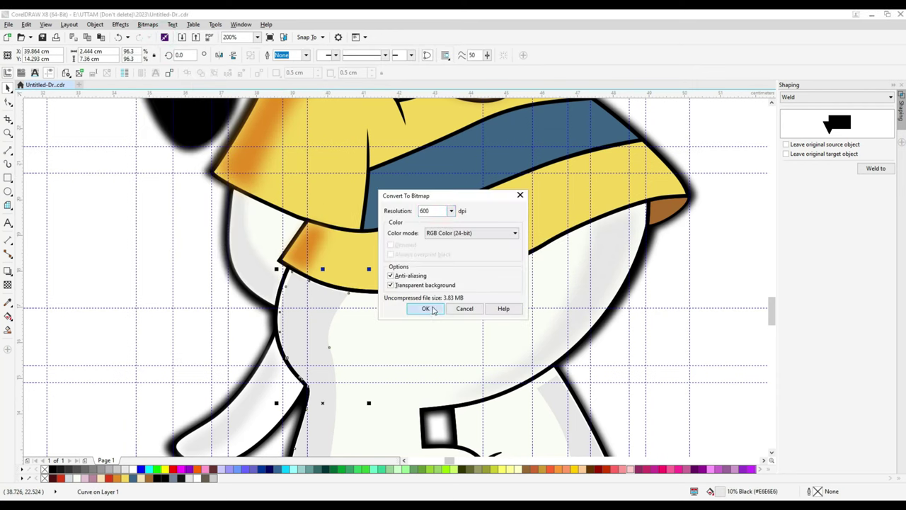
click(429, 309)
click(147, 24)
mouse_move(177, 228)
click(294, 242)
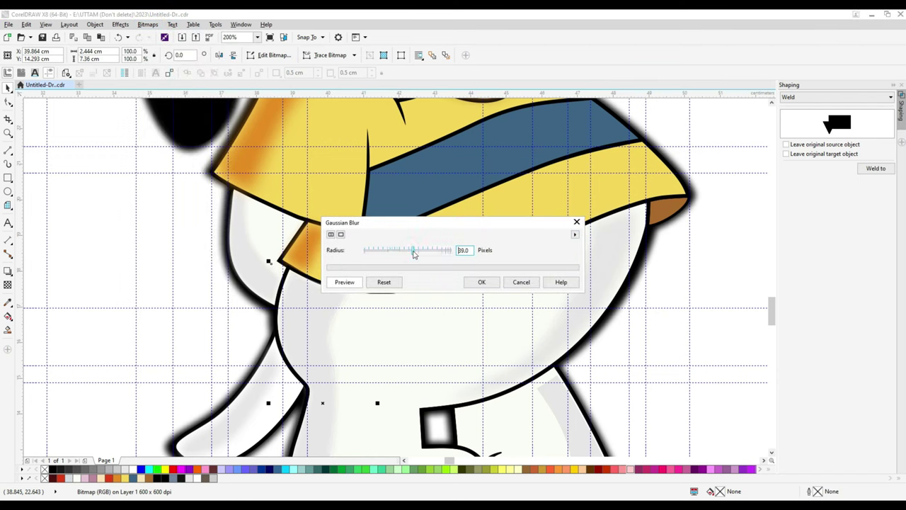
click(481, 281)
Convert the right leg's grey shadow to a 600 dpi RGB bitmap with transparent background.
scroll(481, 282, down, 3)
click(542, 257)
scroll(542, 257, up, 2)
click(147, 24)
click(170, 35)
click(425, 308)
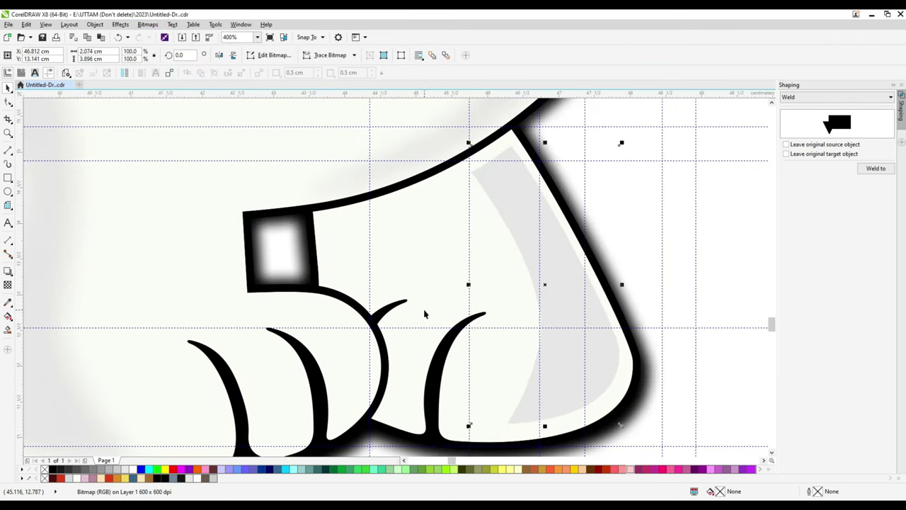
Run the 600 dpi bitmap conversion again on the right leg's shadow and apply a 32-pixel Gaussian blur.
scroll(390, 263, down, 2)
click(148, 24)
click(169, 35)
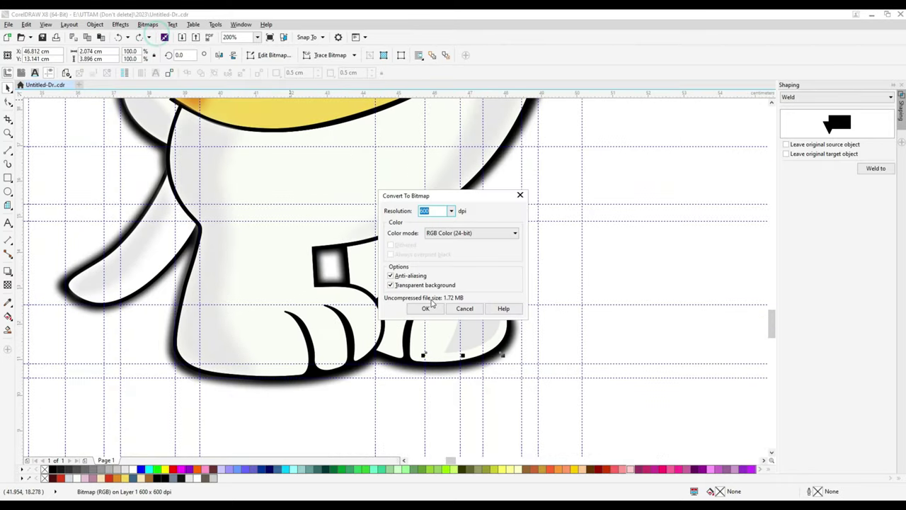
click(425, 308)
click(147, 24)
click(278, 244)
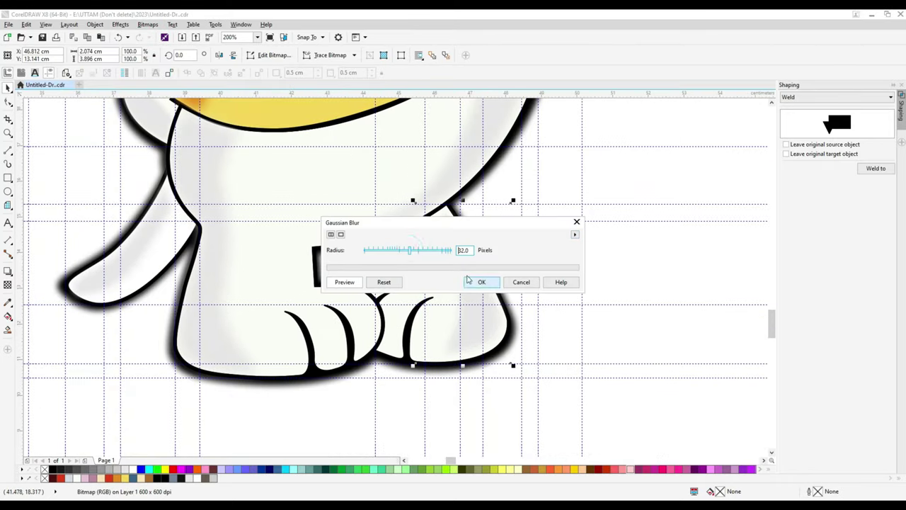
click(481, 281)
Apply a second Gaussian blur to the right leg's grey shadow bitmap.
scroll(486, 375, down, 2)
scroll(480, 333, up, 2)
click(147, 24)
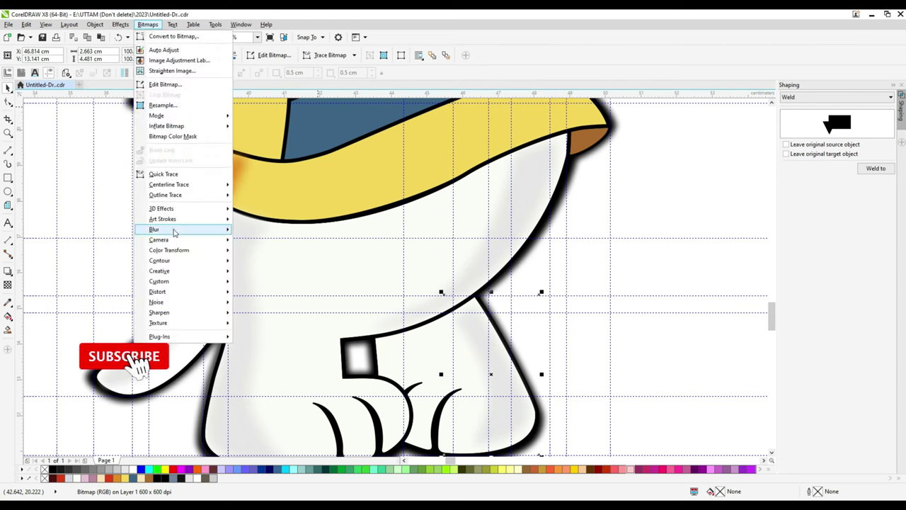
click(278, 243)
click(481, 281)
Convert the long grey shadow down the left side of the head to a 600 dpi RGB bitmap and Gaussian-blur it.
scroll(540, 259, down, 2)
scroll(388, 221, up, 2)
click(388, 221)
scroll(388, 221, up, 2)
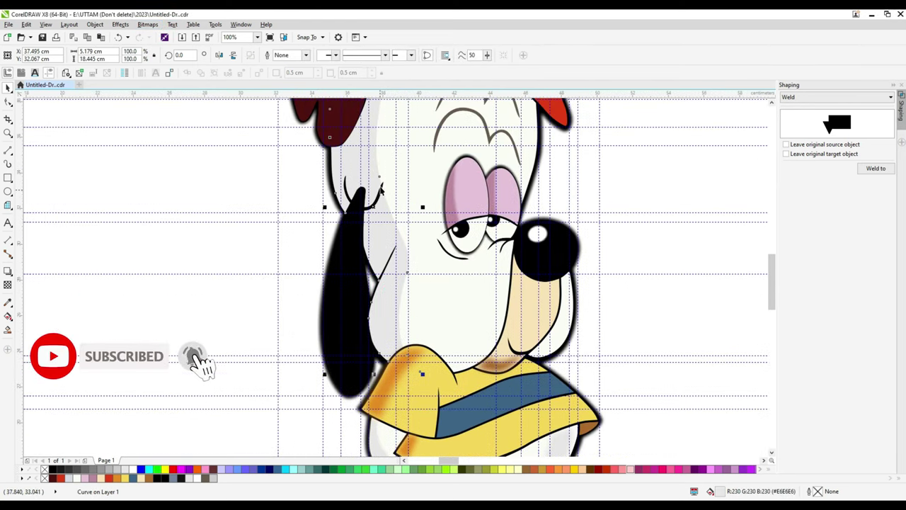
click(147, 25)
click(169, 36)
click(426, 308)
click(147, 24)
mouse_move(154, 229)
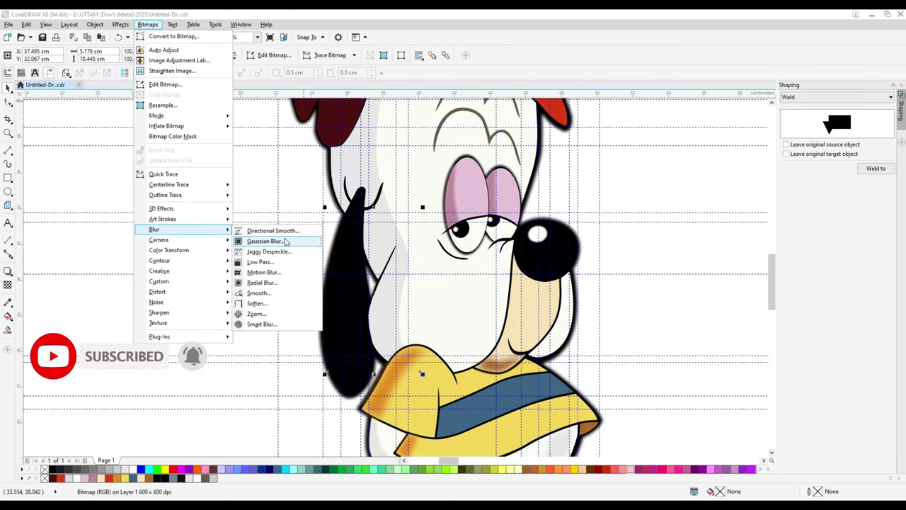
click(263, 239)
click(482, 281)
scroll(364, 160, up, 1)
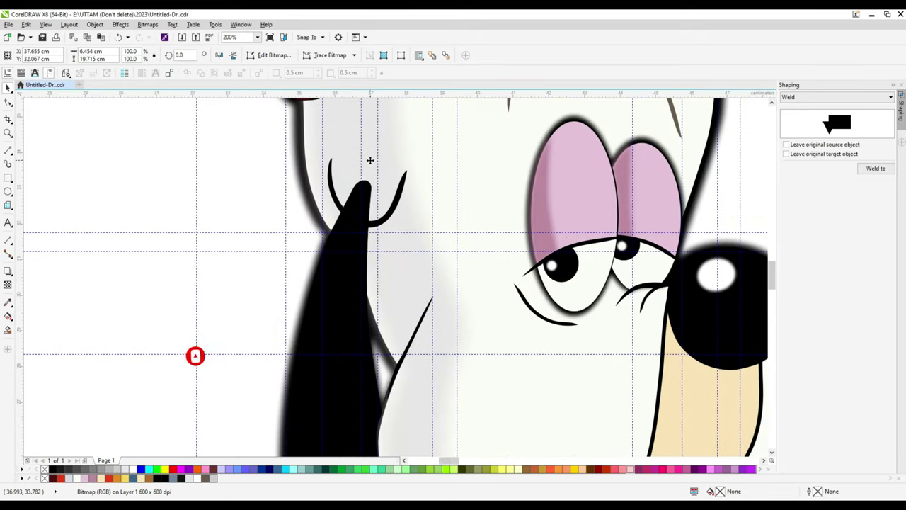
Convert the dark red shadow on the hair to a 600 dpi RGB bitmap and apply a Gaussian blur.
scroll(367, 160, down, 1)
scroll(358, 194, up, 2)
click(349, 194)
click(147, 24)
click(170, 36)
click(425, 307)
click(147, 24)
mouse_move(183, 233)
click(266, 240)
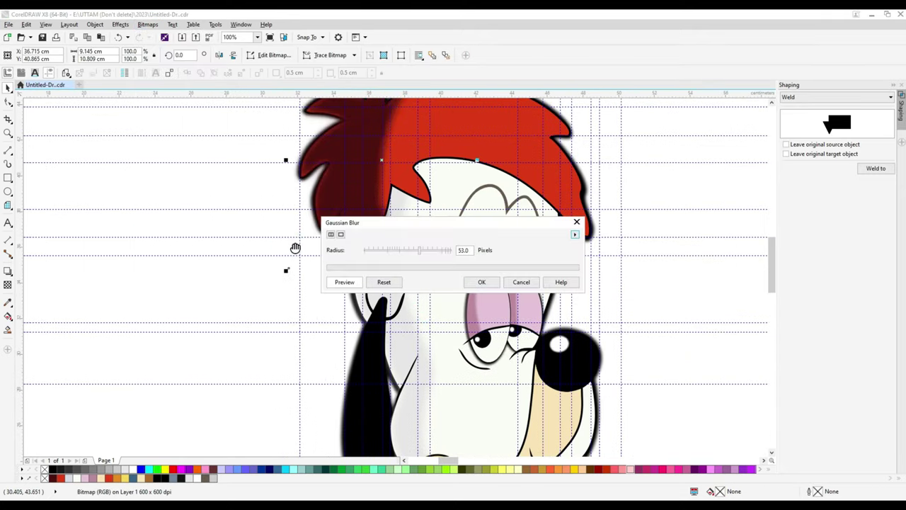
click(481, 282)
Convert the lower brown forehead line above the eyes to a 1000 dpi RGB bitmap and apply a Gaussian blur.
scroll(548, 128, up, 3)
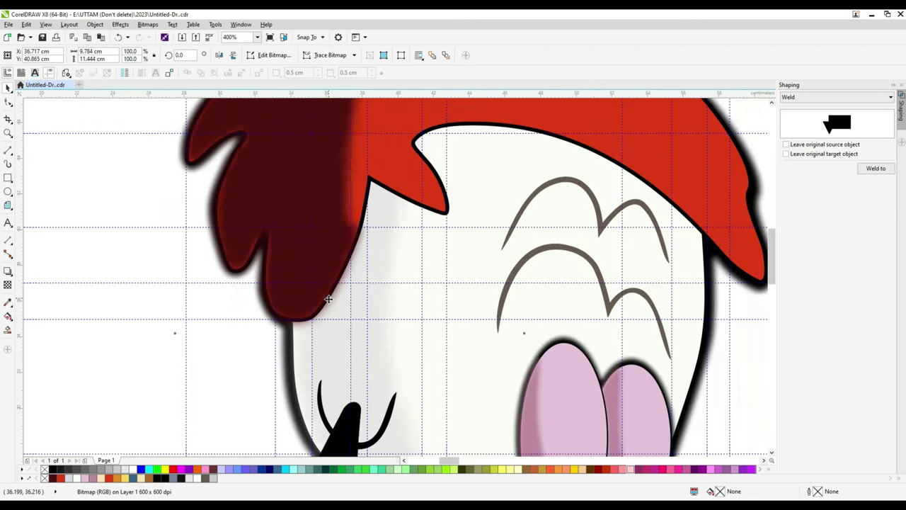
scroll(548, 128, down, 3)
click(458, 277)
scroll(458, 277, up, 3)
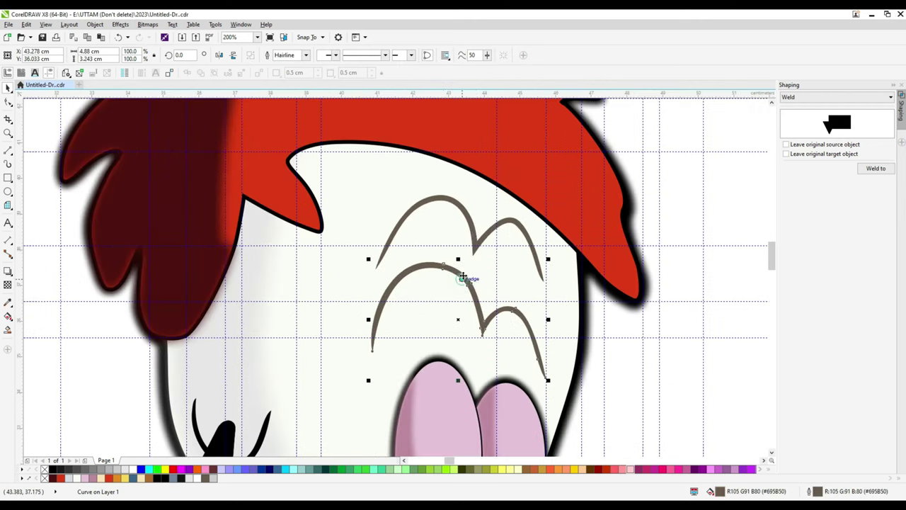
click(148, 24)
click(174, 37)
text(1000)
click(427, 307)
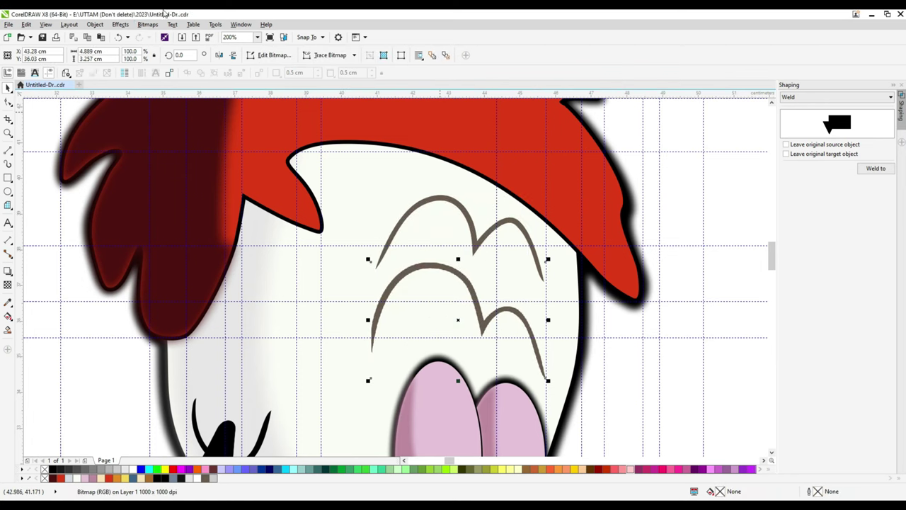
click(147, 24)
click(269, 262)
drag(401, 250, 392, 253)
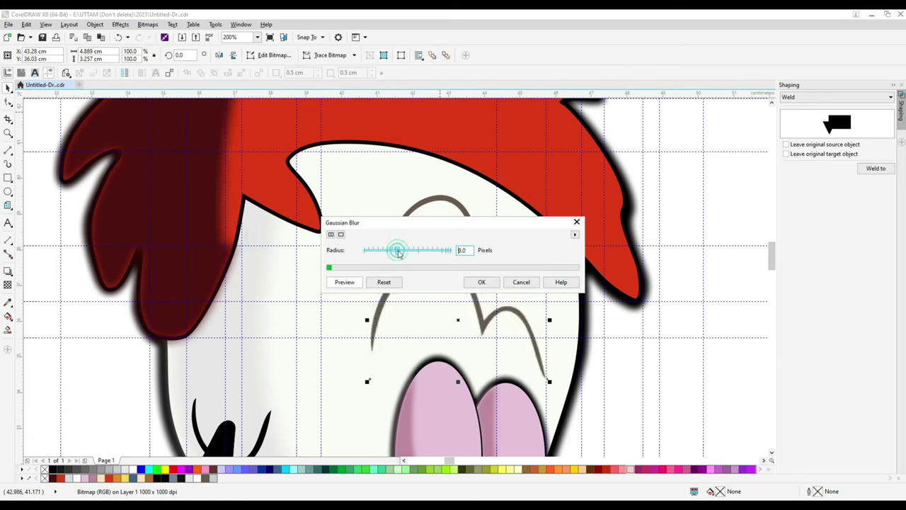
click(481, 282)
Convert the upper brown forehead line to a 1000 dpi RGB bitmap and apply a Gaussian blur.
click(445, 202)
click(148, 24)
click(173, 36)
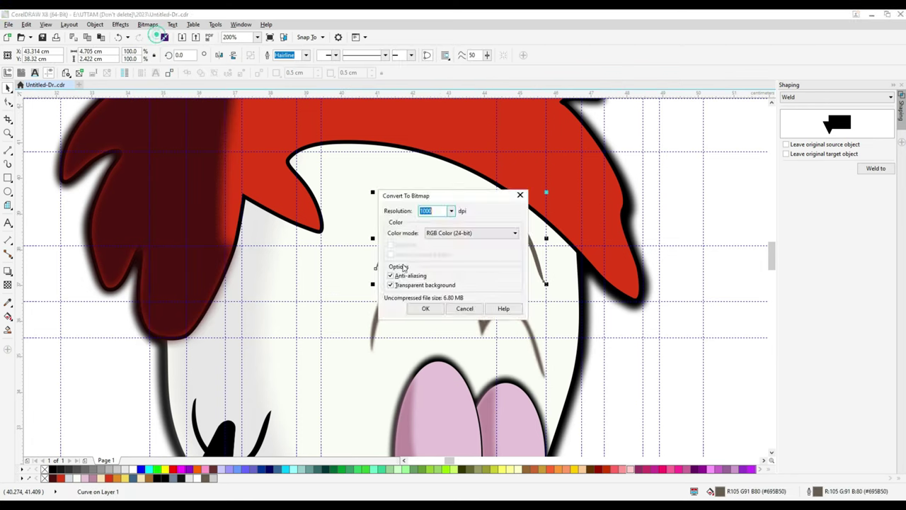
click(427, 307)
click(149, 24)
mouse_move(162, 228)
click(268, 256)
click(471, 281)
scroll(584, 236, down, 2)
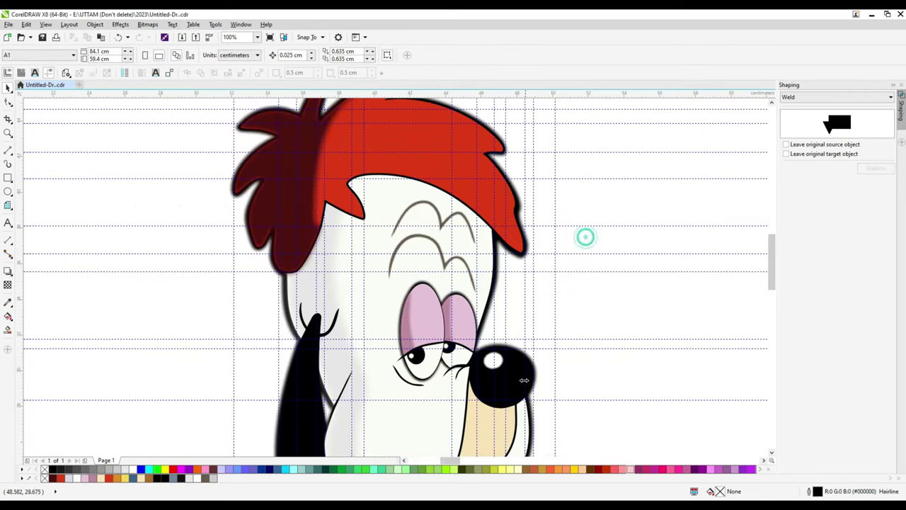
Convert the black nose shape to a 1000 dpi RGB bitmap and apply a Gaussian blur.
scroll(498, 374, up, 2)
click(498, 428)
scroll(494, 325, down, 2)
click(147, 24)
click(173, 36)
click(425, 307)
click(147, 24)
mouse_move(177, 231)
click(269, 257)
click(481, 281)
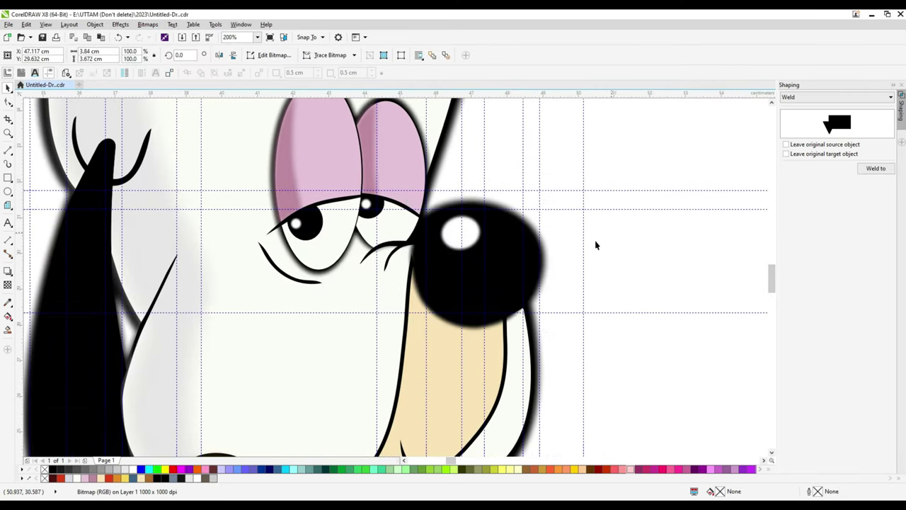
Convert the selected eye and eyelid shapes to a 1000 dpi RGB bitmap and apply a Gaussian blur.
scroll(610, 234, down, 2)
click(412, 269)
scroll(415, 283, up, 6)
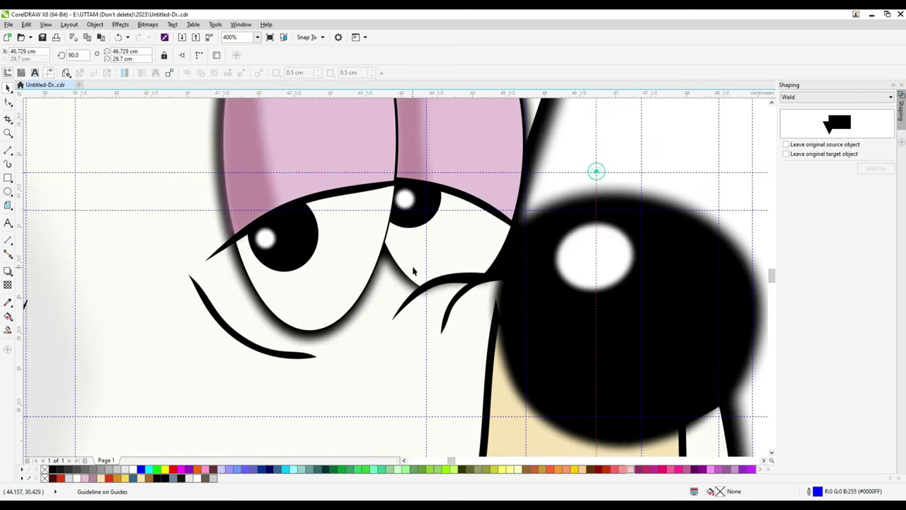
scroll(415, 287, down, 2)
drag(703, 129, 239, 315)
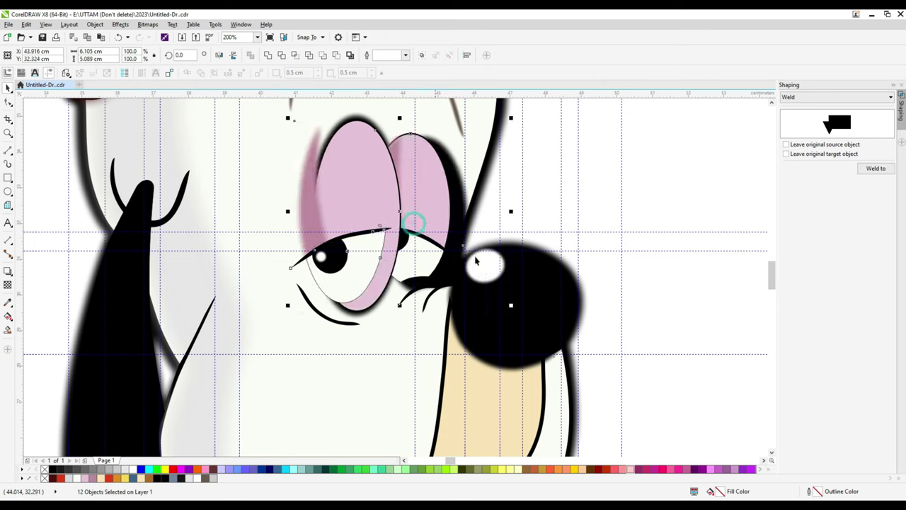
shift+click(367, 182)
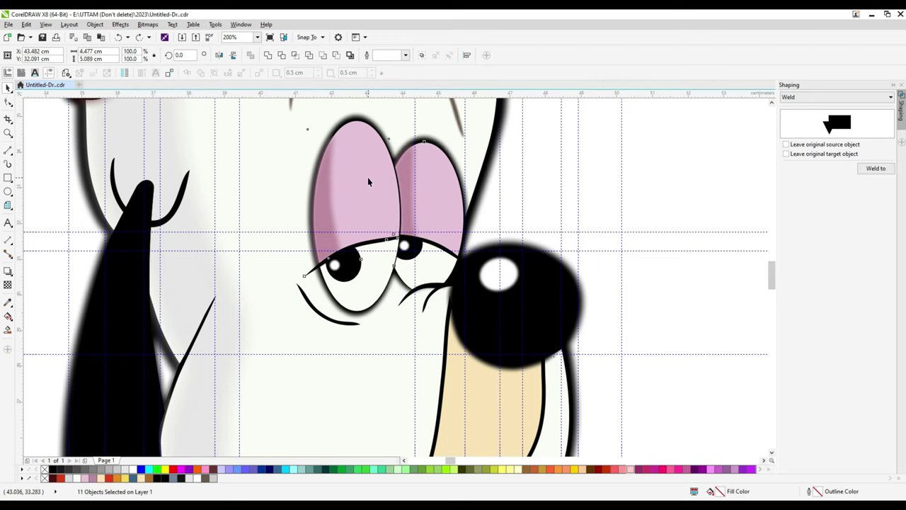
click(147, 24)
click(257, 230)
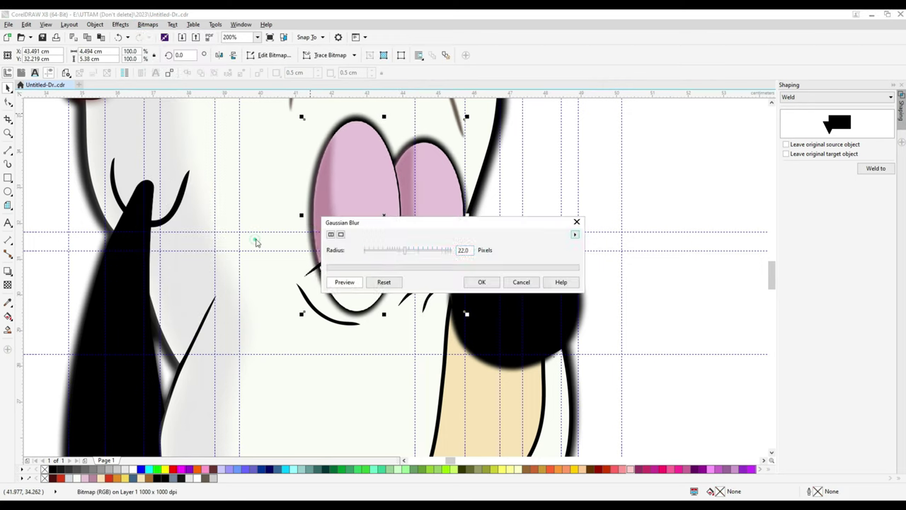
drag(387, 233, 518, 222)
click(611, 277)
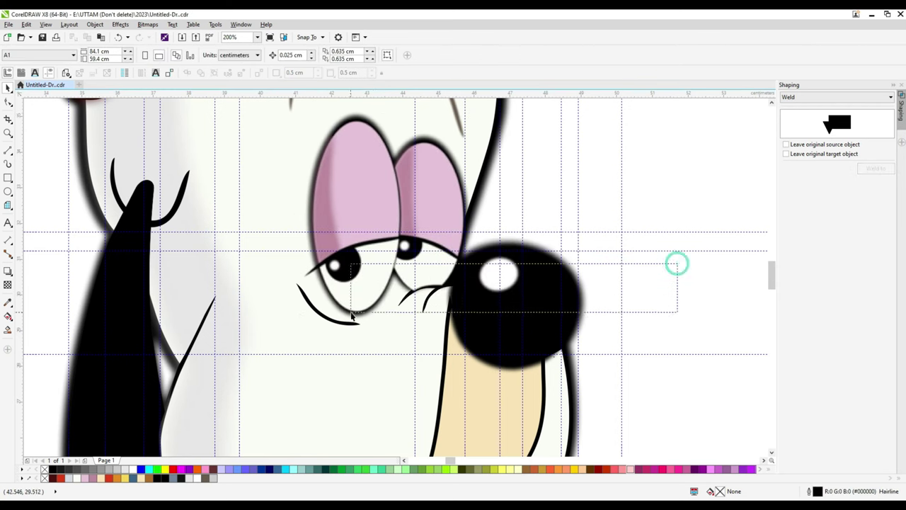
Convert the black crease lines beneath the eyes and beside the nose to a 1000 dpi RGB bitmap with a 7-pixel Gaussian blur.
click(434, 305)
right_click(434, 305)
click(561, 222)
scroll(456, 309, up, 2)
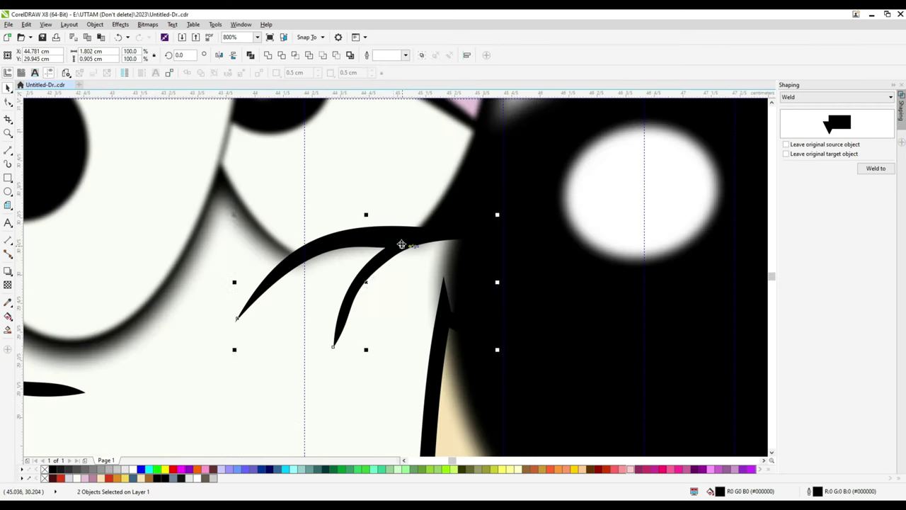
scroll(393, 239, down, 2)
shift+click(368, 248)
click(148, 24)
click(167, 37)
click(426, 309)
click(147, 24)
mouse_move(184, 229)
click(262, 240)
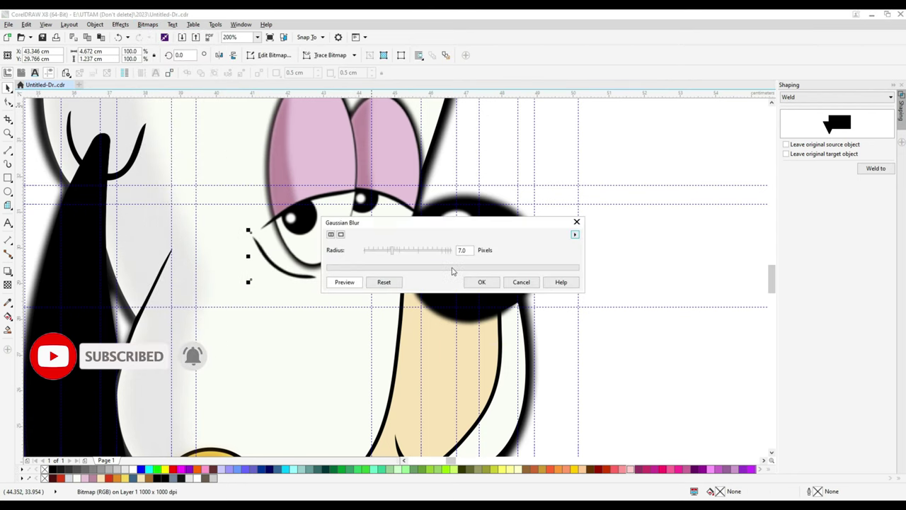
click(481, 281)
scroll(572, 265, down, 2)
click(572, 265)
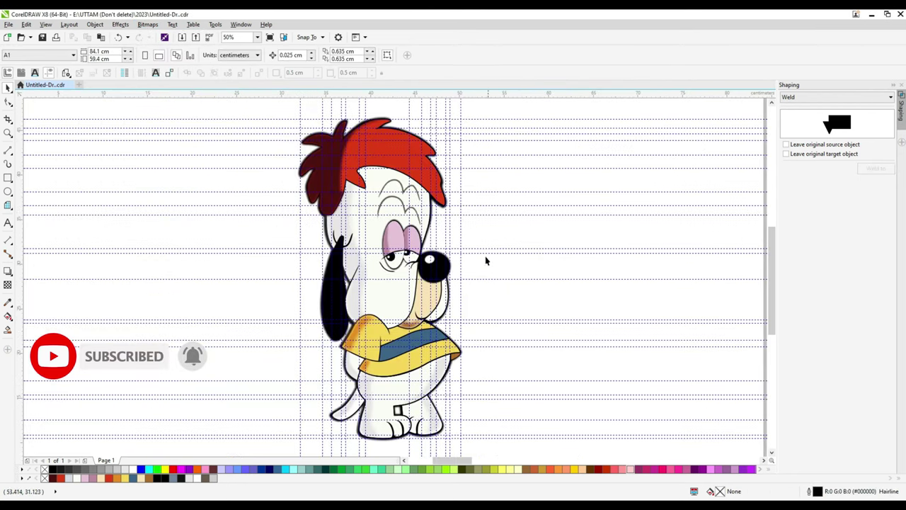
Try to convert the whole dog to a 600 dpi RGB bitmap and apply a 10-pixel Gaussian blur.
drag(239, 113, 461, 429)
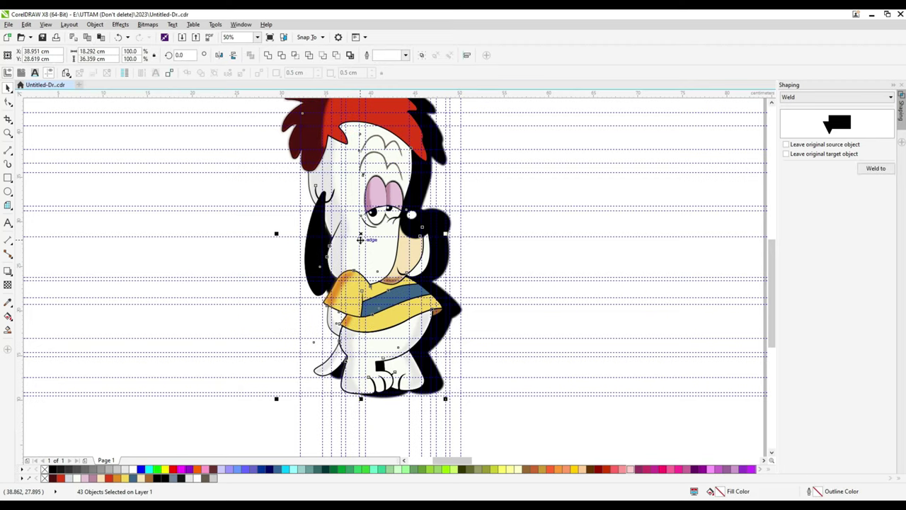
scroll(360, 240, down, 2)
scroll(361, 240, up, 2)
click(147, 24)
click(154, 34)
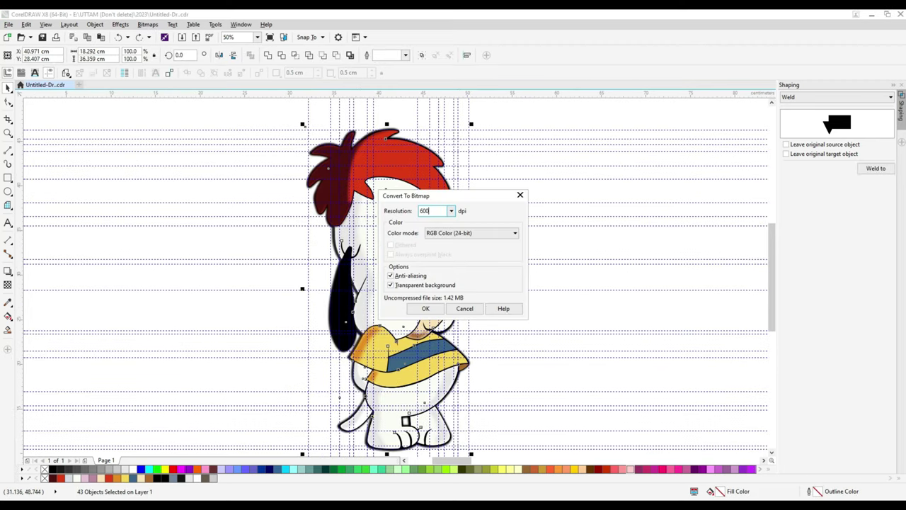
key(Return)
scroll(422, 330, up, 3)
click(147, 24)
mouse_move(177, 229)
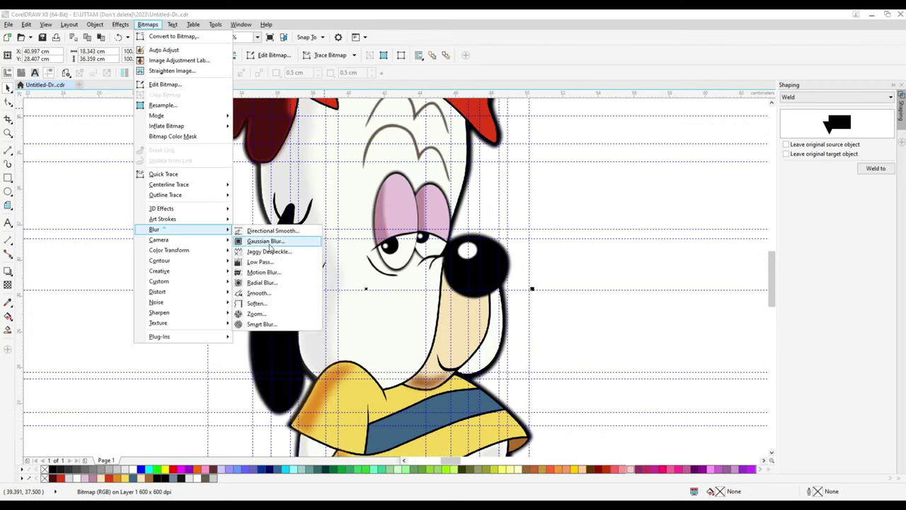
click(266, 240)
drag(385, 252, 613, 234)
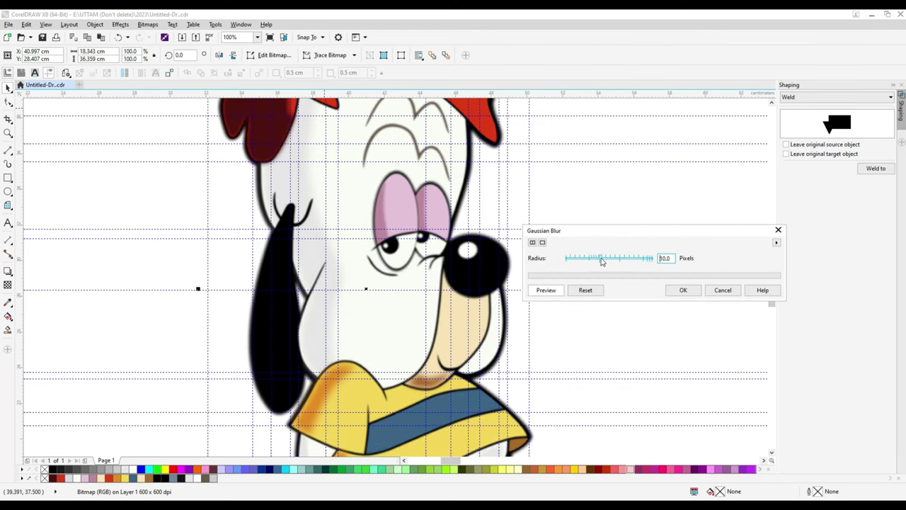
click(729, 290)
scroll(394, 218, down, 2)
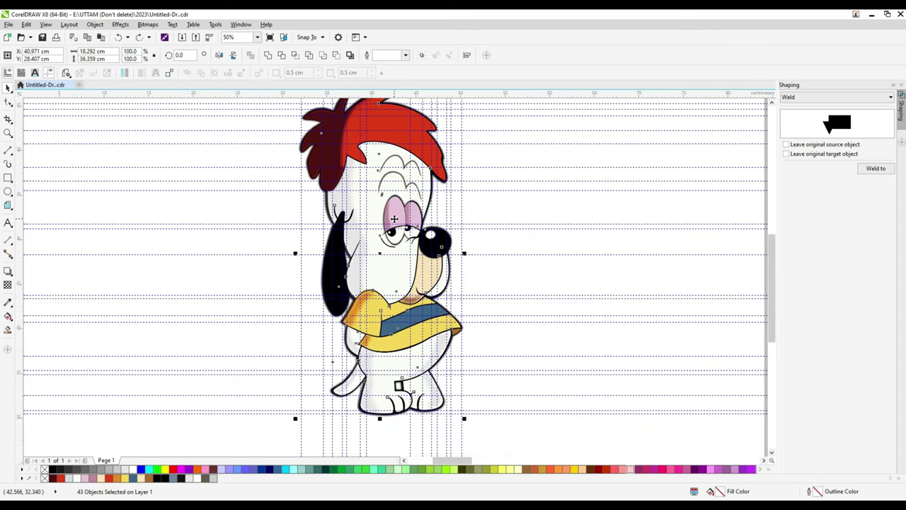
Group the five objects that form the dog's eyes, under-eye creases and nose.
scroll(394, 218, up, 2)
drag(595, 160, 349, 279)
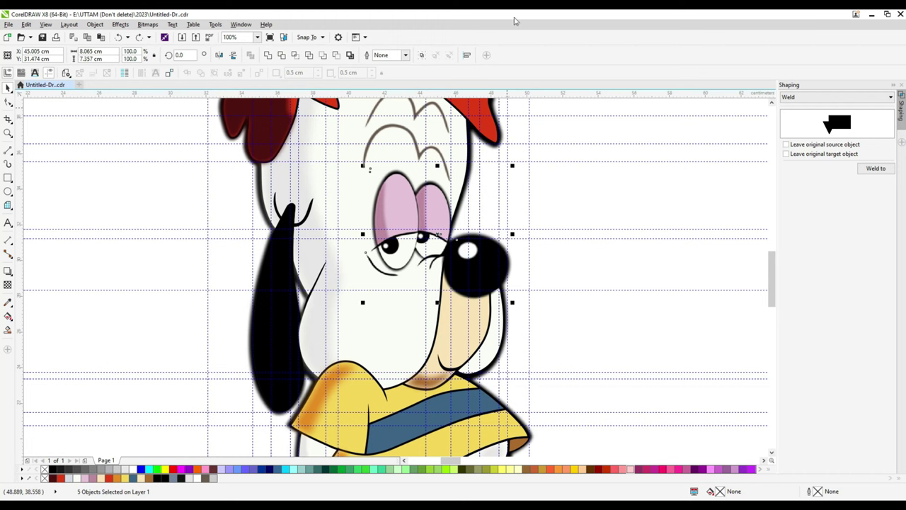
key(ctrl+g)
click(558, 204)
Try to convert the dog's remaining artwork, without the grouped eyes and nose, to a bitmap.
scroll(558, 205, down, 2)
scroll(445, 233, up, 3)
scroll(445, 234, down, 3)
drag(322, 145, 472, 385)
scroll(376, 125, up, 3)
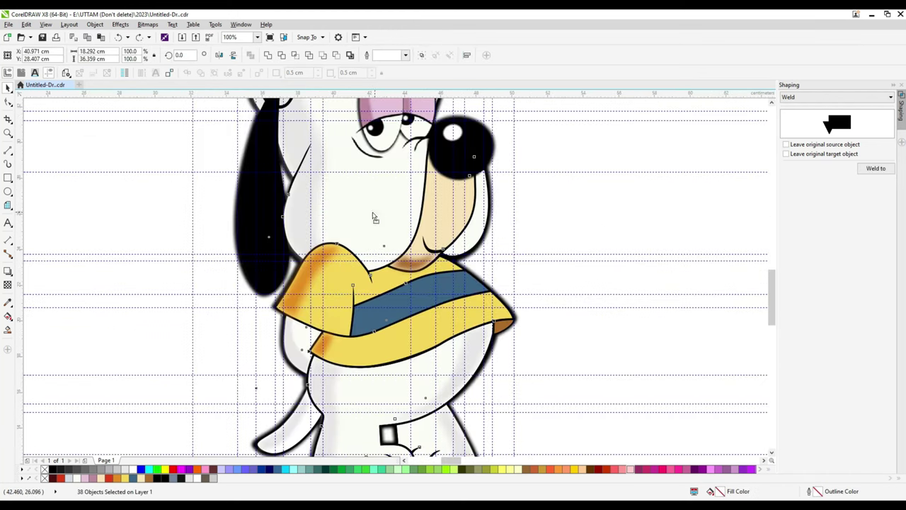
scroll(375, 217, down, 2)
scroll(354, 227, up, 5)
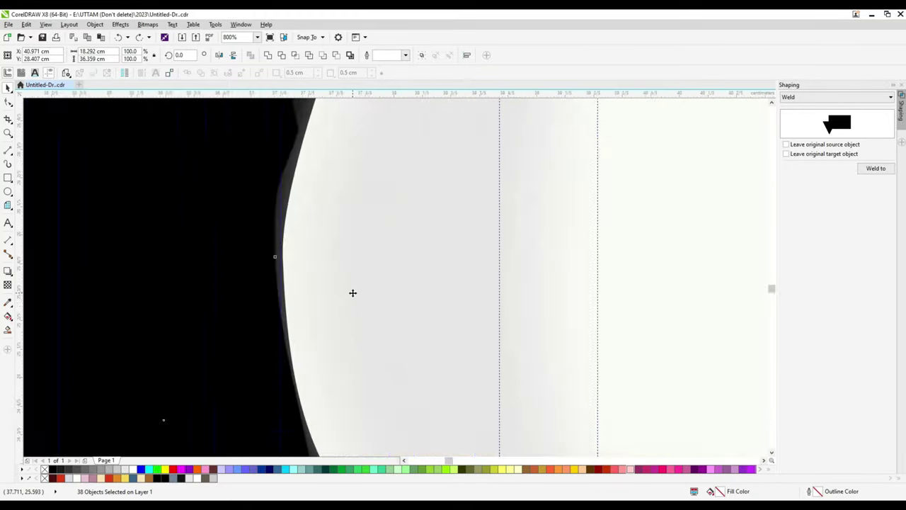
scroll(352, 293, down, 2)
click(358, 283)
scroll(364, 279, up, 1)
scroll(360, 282, down, 3)
scroll(360, 282, down, 2)
drag(283, 142, 410, 368)
scroll(411, 368, up, 3)
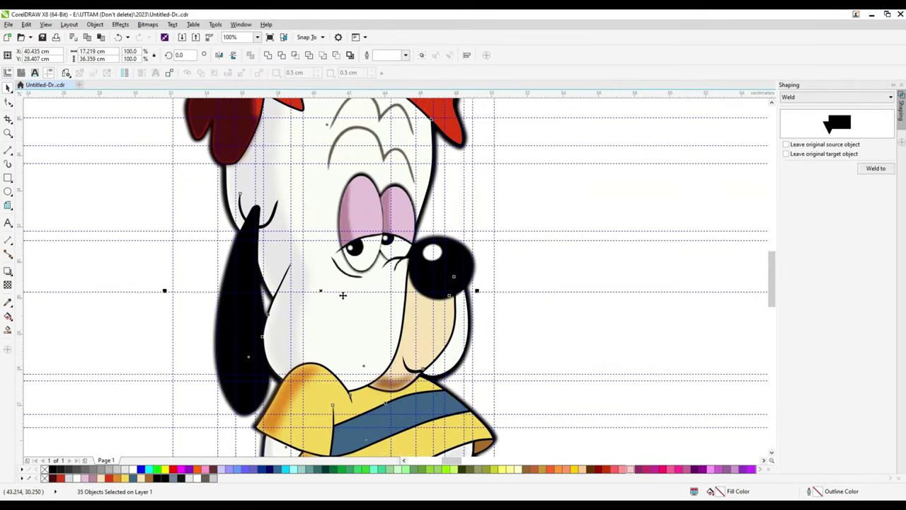
click(147, 24)
click(170, 34)
click(427, 309)
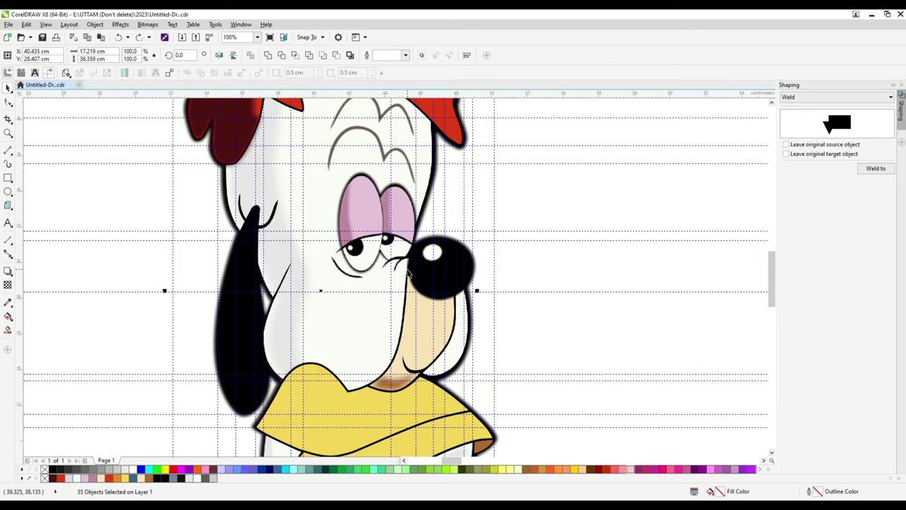
scroll(407, 272, down, 2)
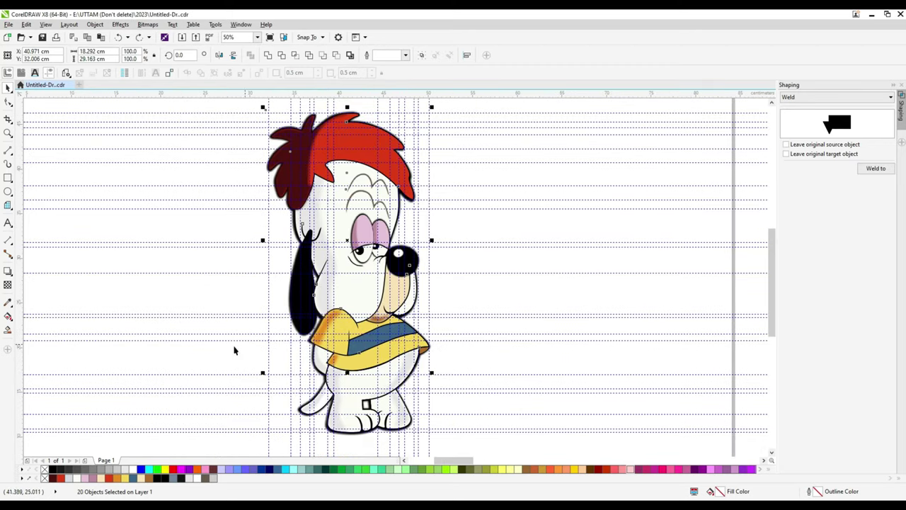
Convert all of the dog's artwork except the grouped eyes and nose to a 600 dpi RGB bitmap.
drag(190, 107, 429, 435)
mouse_move(364, 316)
mouse_down()
mouse_move(349, 303)
mouse_move(365, 308)
mouse_up()
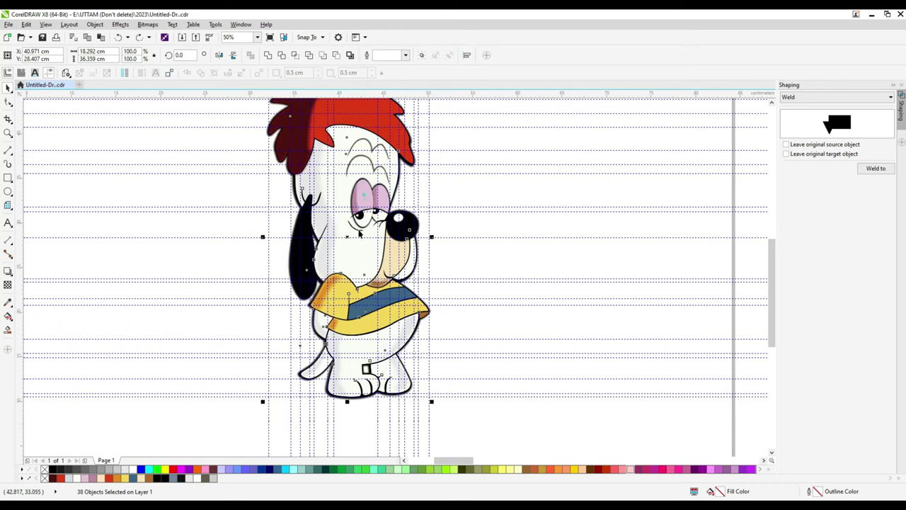
click(147, 24)
click(170, 34)
click(425, 309)
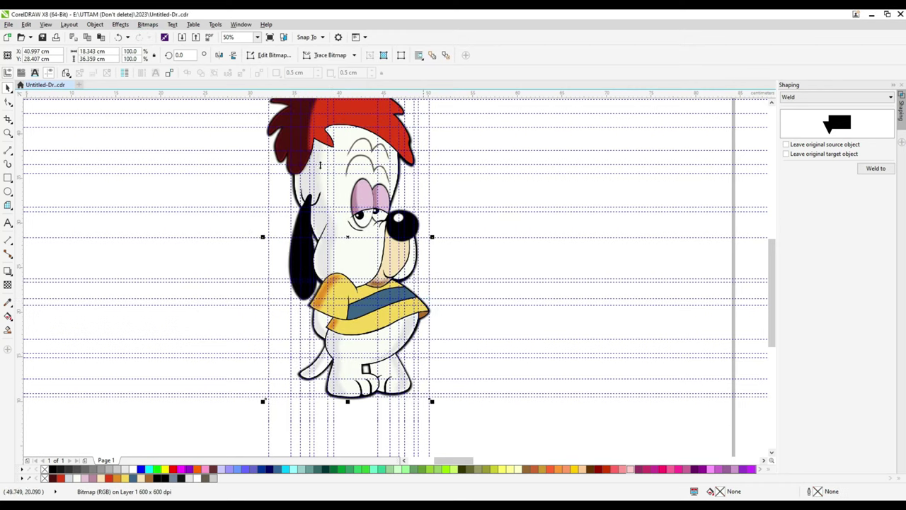
Apply a Gaussian blur with a radius of 8 pixels to the dog's body bitmap.
click(148, 24)
mouse_move(172, 228)
click(263, 239)
drag(397, 224, 532, 218)
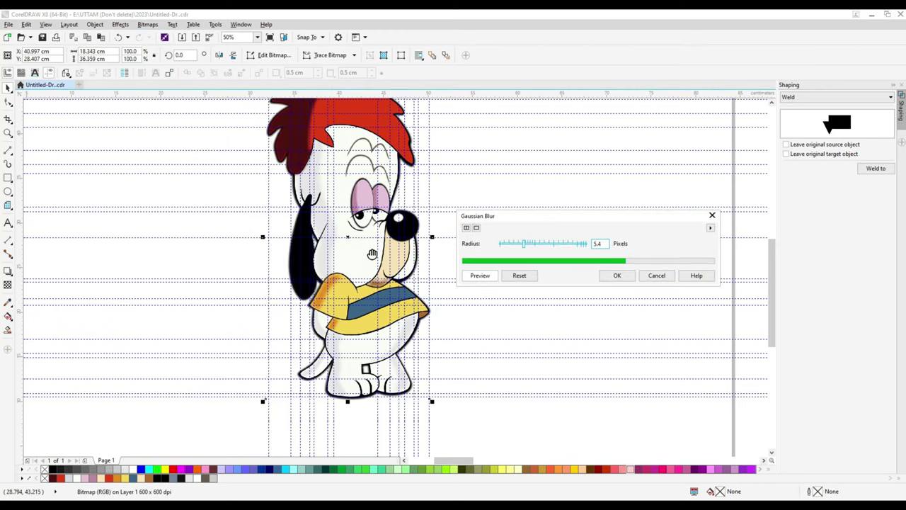
click(479, 275)
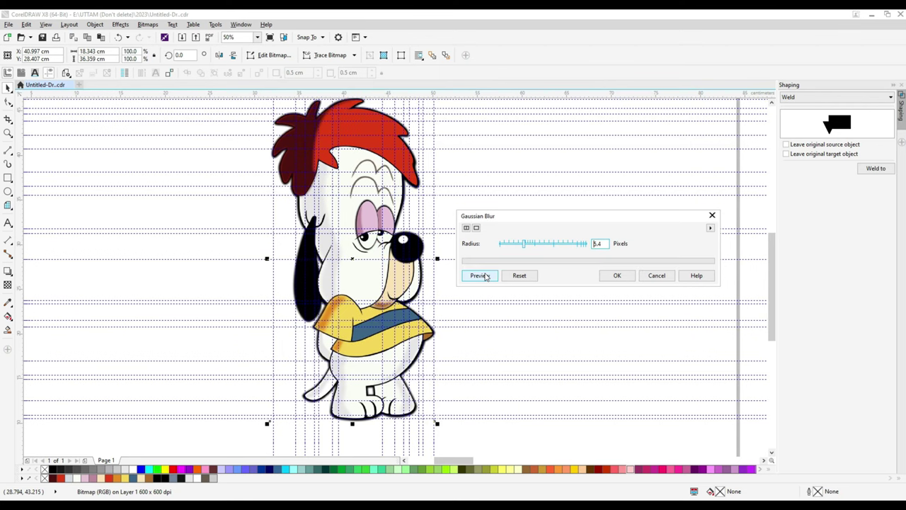
drag(527, 246, 532, 248)
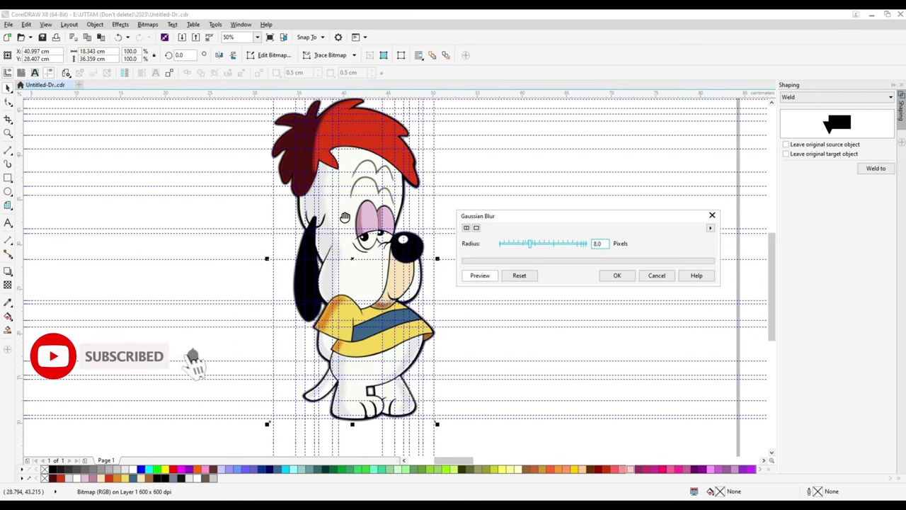
click(647, 277)
Ungroup the five eye, crease and nose objects and clear the selection.
click(380, 220)
scroll(380, 221, up, 2)
click(304, 54)
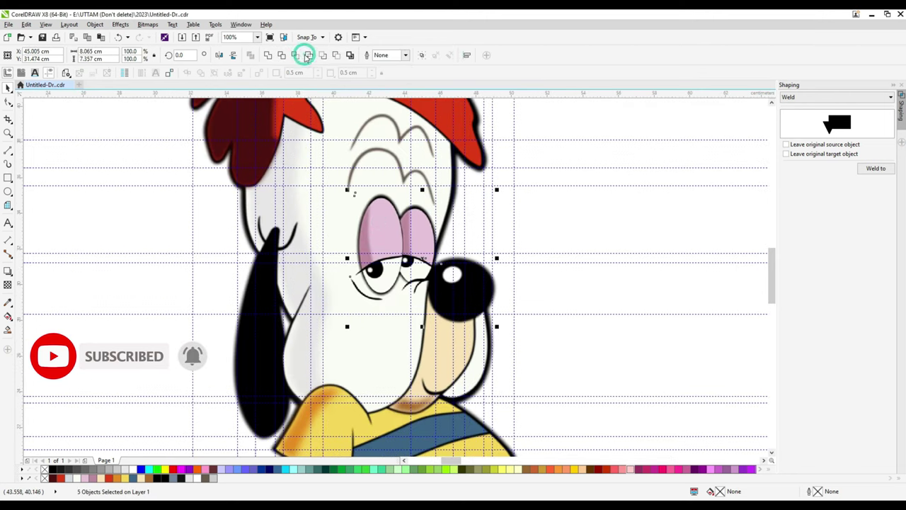
click(148, 24)
click(101, 233)
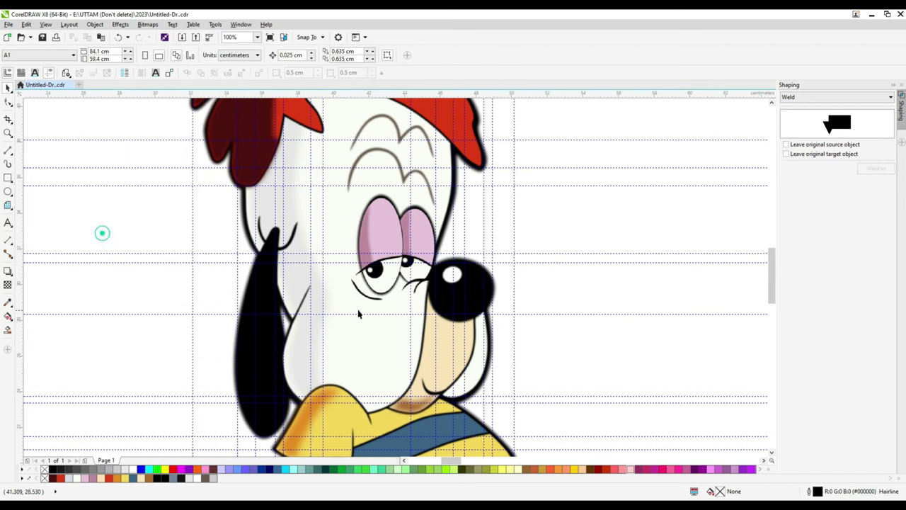
Blur the crease lines bitmap beneath the eyes again with a Gaussian radius of 4.8 pixels.
click(366, 297)
click(148, 24)
mouse_move(155, 229)
click(262, 260)
drag(382, 250, 525, 238)
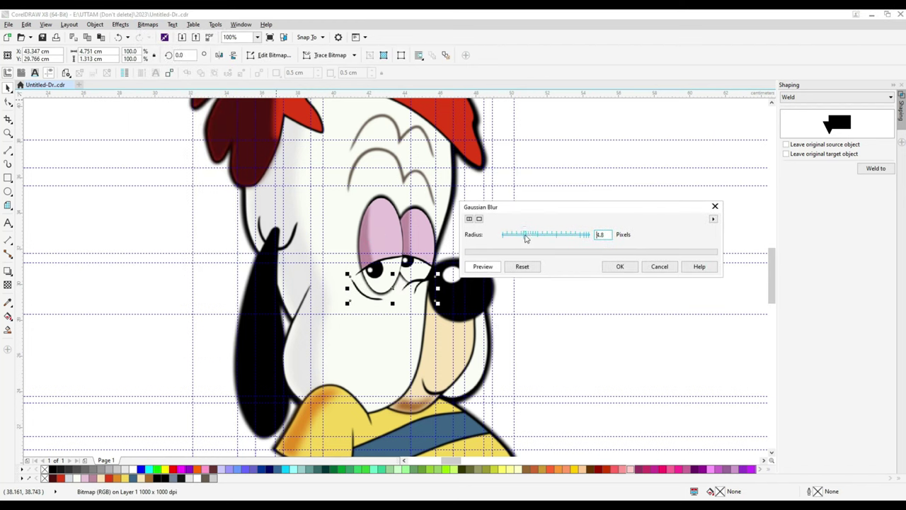
click(619, 266)
Examine the softened eyes, hair and forehead contours at close range.
scroll(382, 294, up, 2)
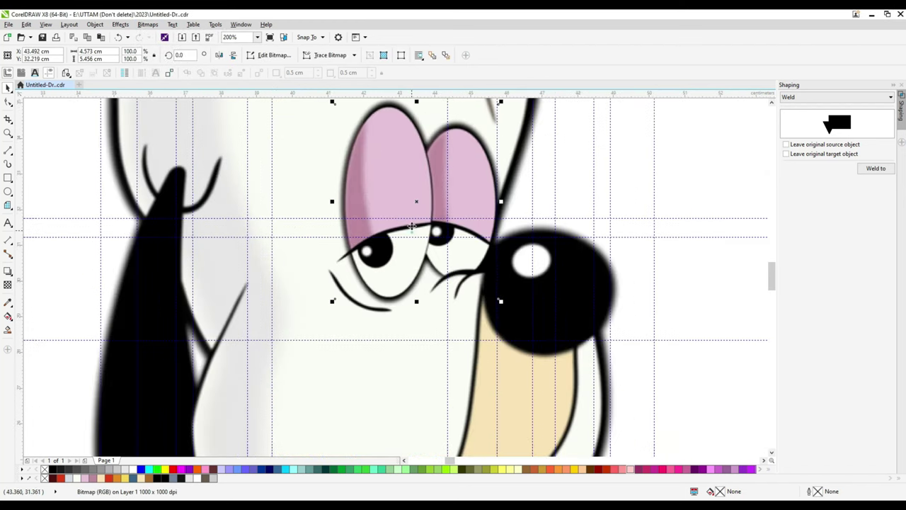
click(511, 318)
scroll(465, 253, down, 4)
scroll(428, 182, up, 4)
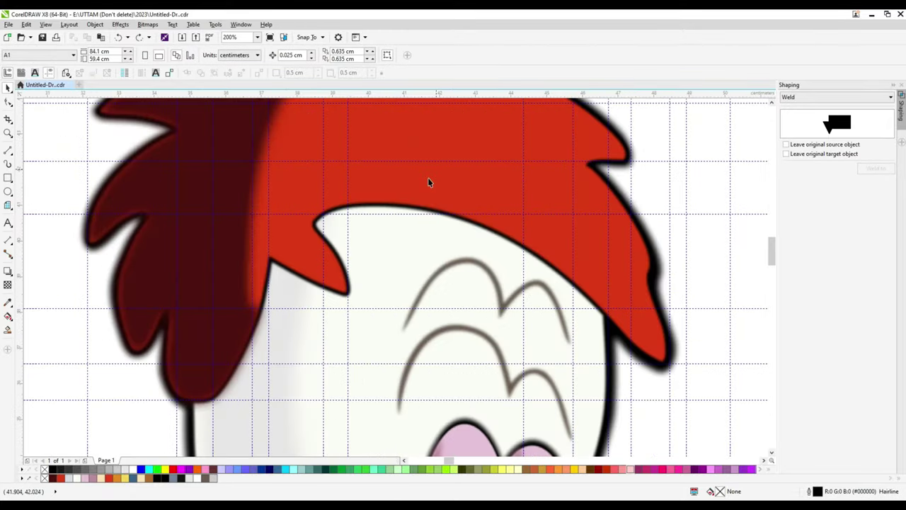
scroll(454, 215, down, 4)
scroll(454, 214, down, 2)
scroll(432, 304, up, 4)
scroll(432, 314, down, 2)
scroll(432, 314, up, 2)
Convert the dog's body to a 600 dpi RGB bitmap again and apply a 5-pixel Gaussian blur.
click(453, 325)
click(147, 24)
click(169, 35)
click(427, 310)
click(148, 24)
mouse_move(152, 229)
click(251, 234)
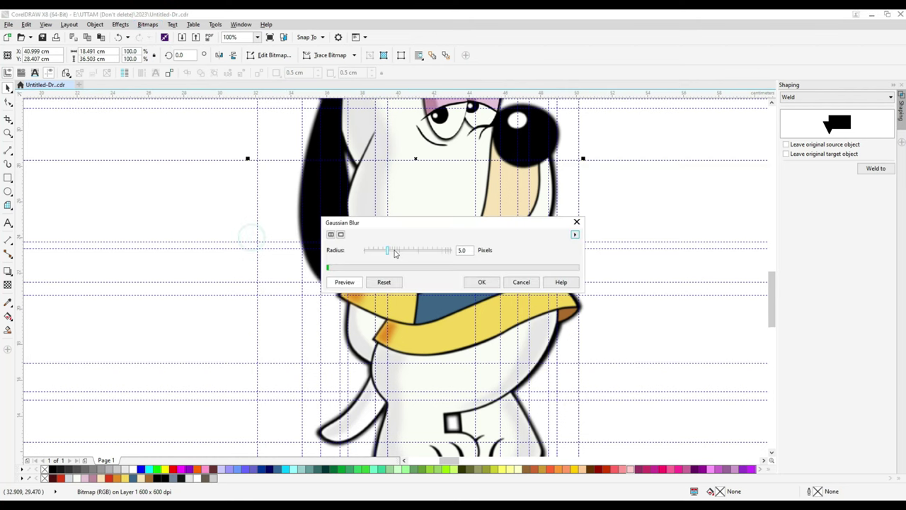
key(Return)
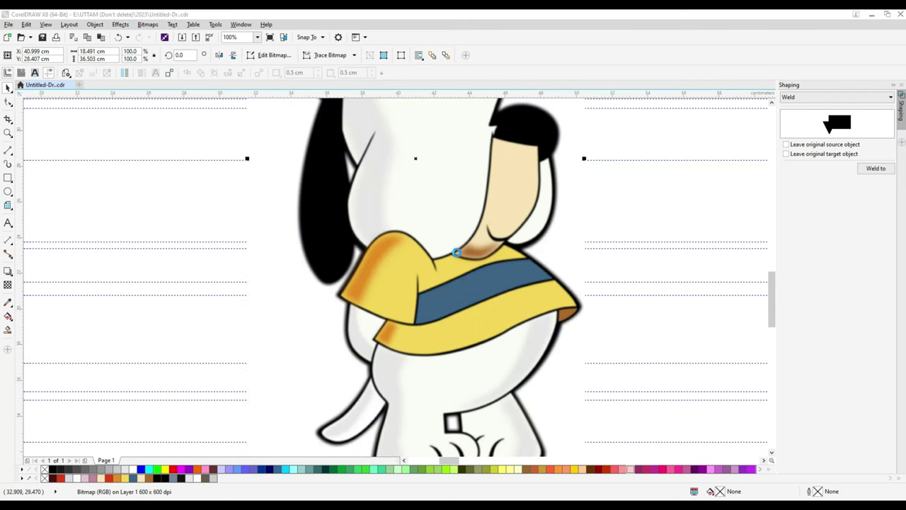
Select every object of the dog and combine all seven into one group.
scroll(456, 253, down, 3)
key(ctrl+a)
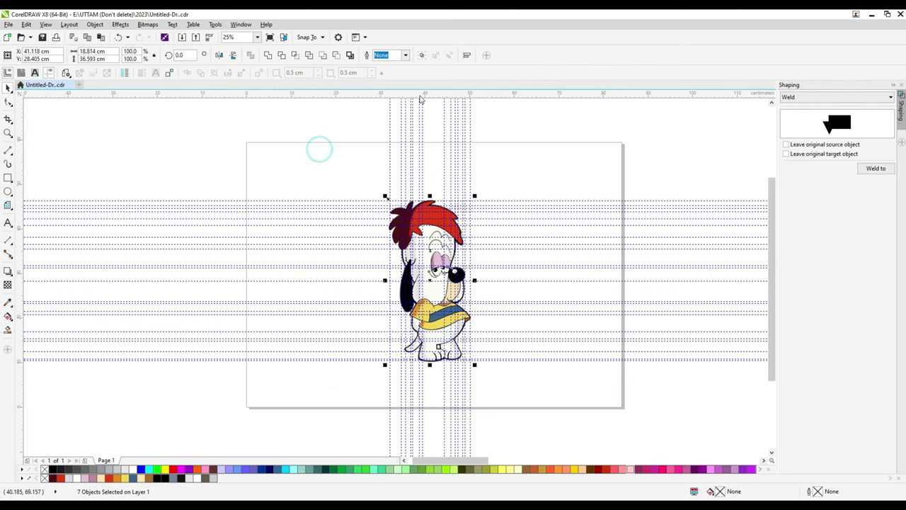
click(421, 55)
Add a flat black drop shadow on the ground from the dog's feet, at 167 degrees with opacity 37 and feathering 15.
click(8, 271)
scroll(448, 376, up, 3)
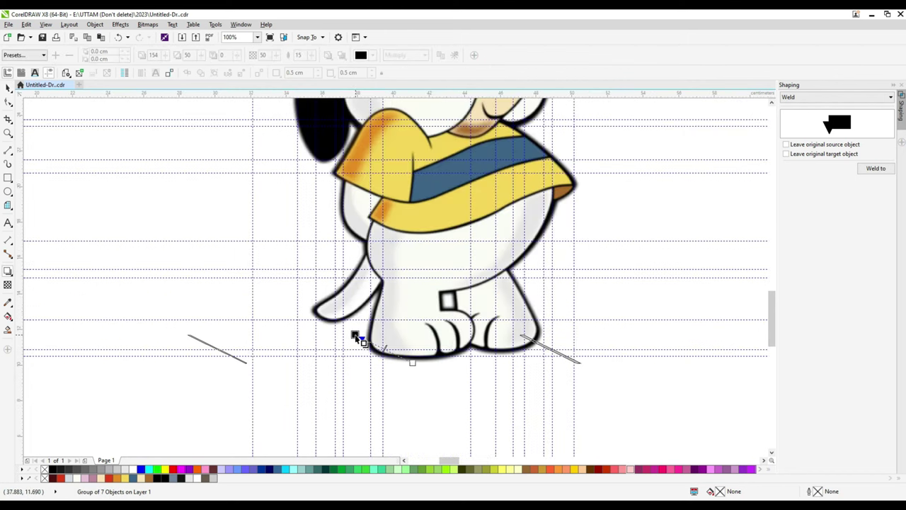
drag(353, 337, 410, 363)
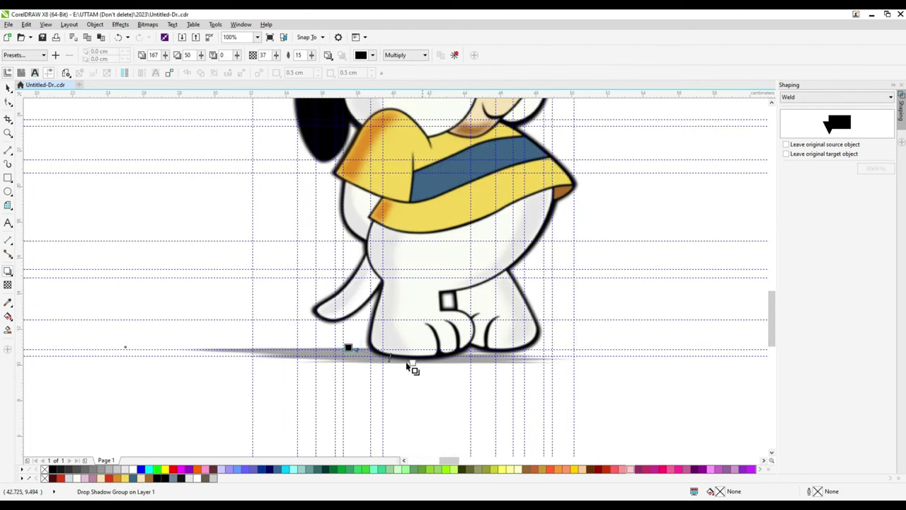
scroll(659, 271, down, 3)
key(space)
click(354, 245)
scroll(794, 311, up, 1)
scroll(770, 313, up, 1)
scroll(364, 299, down, 1)
scroll(396, 300, up, 1)
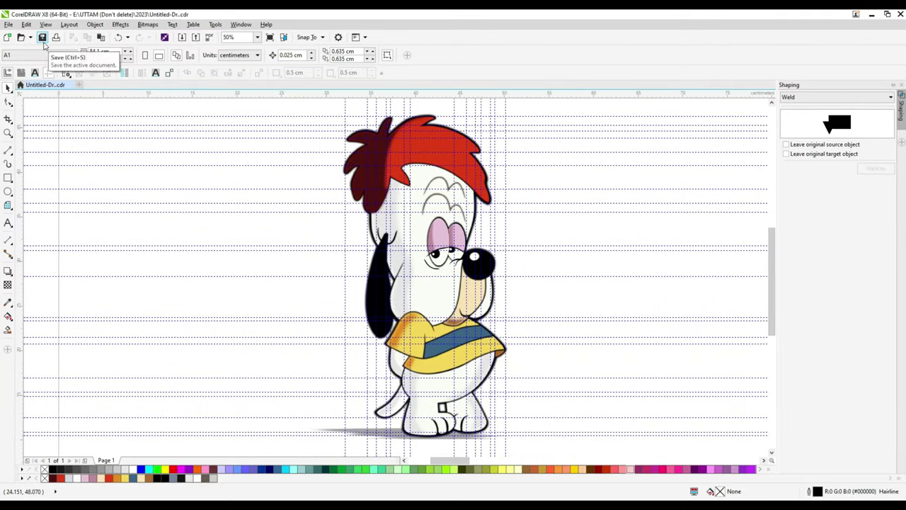
Delete all horizontal and vertical guidelines crossing the dog and show the whole page.
click(532, 390)
key(Delete)
click(544, 152)
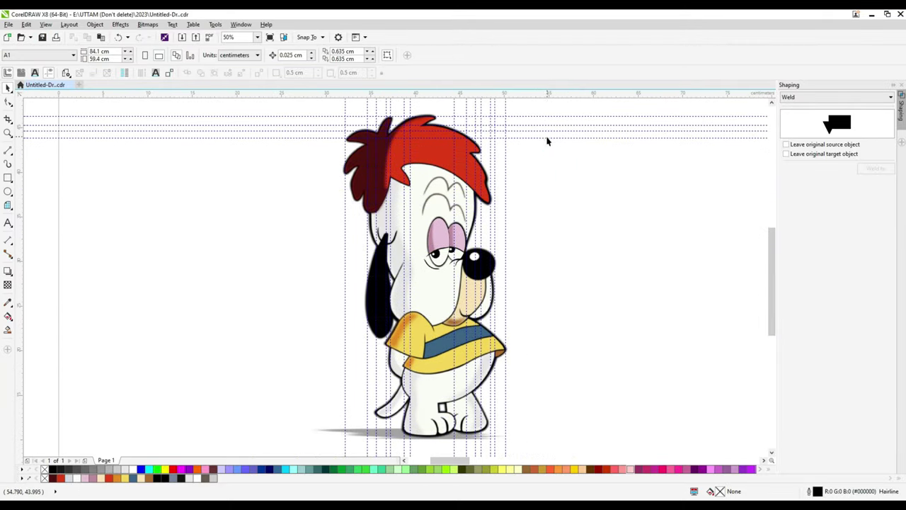
key(Delete)
click(481, 102)
key(Delete)
click(384, 101)
key(Delete)
scroll(770, 305, down, 1)
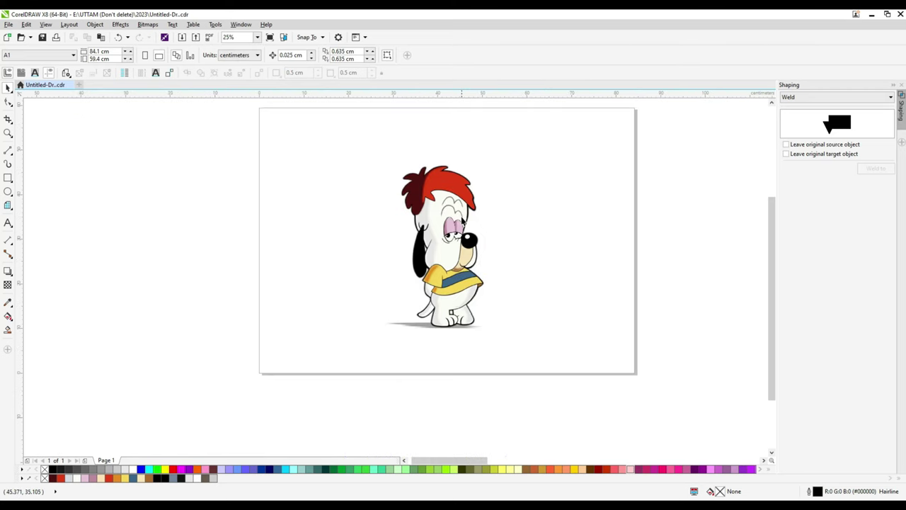
drag(770, 301, 772, 284)
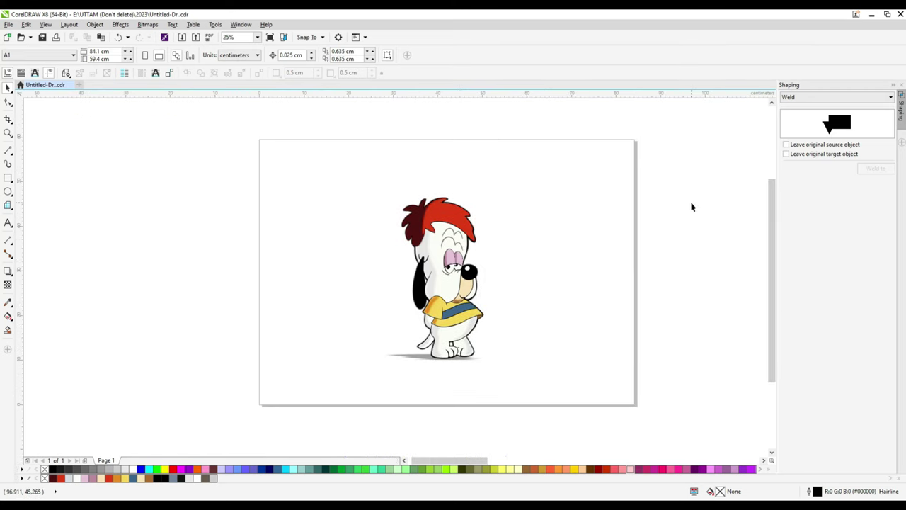